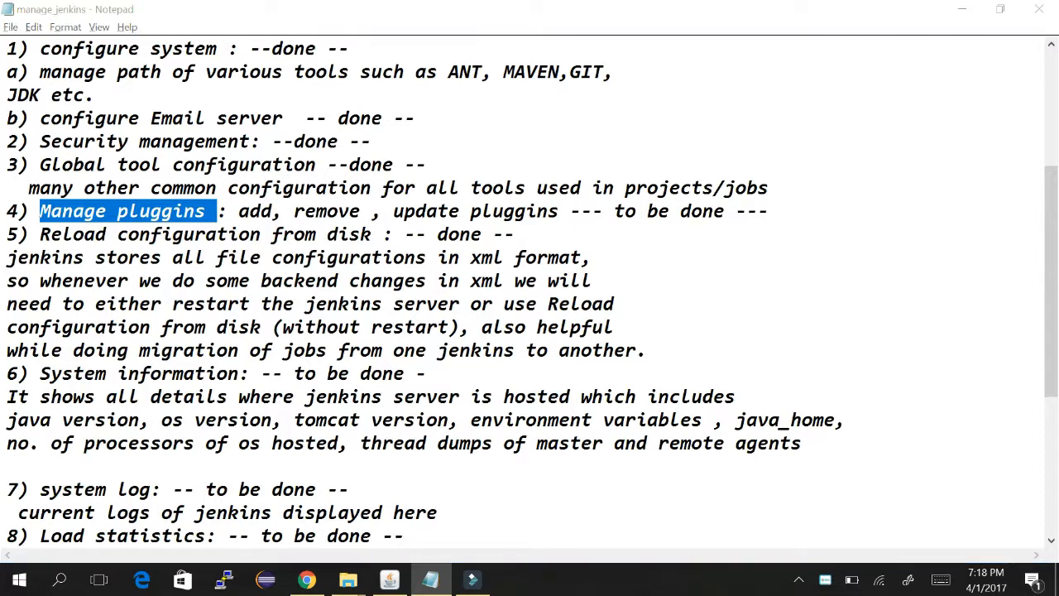
- Switch from the Notepad notes to the Chrome window showing Manage Jenkins
key(alt+Tab)
key(alt+Tab)
key(alt+Tab)
key(alt+Tab)
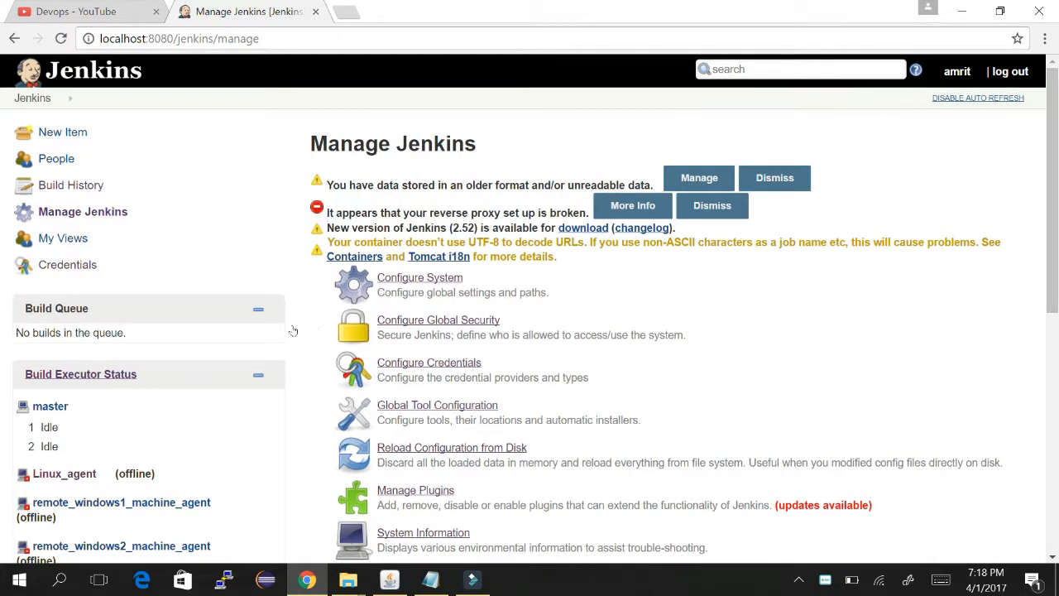
- Download the Git client plugin 2.4.1 update to install after restart, then return to Manage Jenkins
click(434, 490)
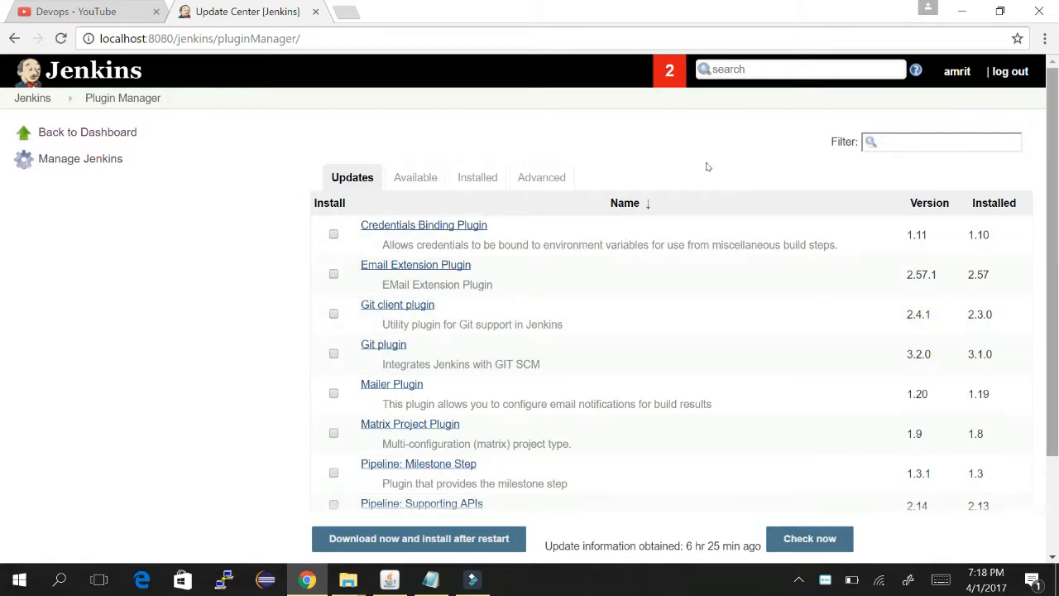
scroll(707, 217, down, 2)
scroll(706, 168, up, 1)
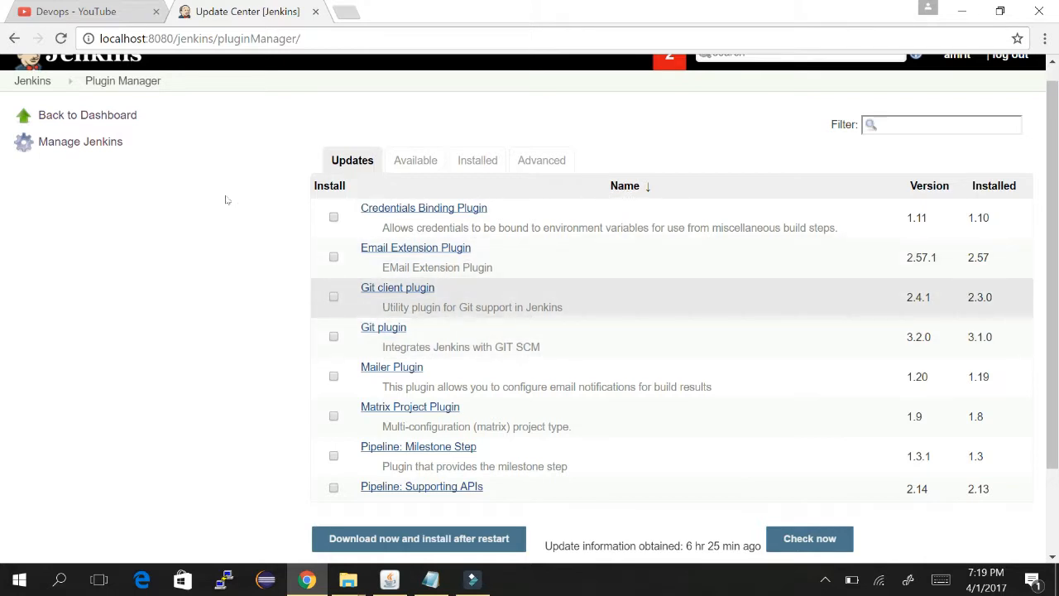
click(334, 296)
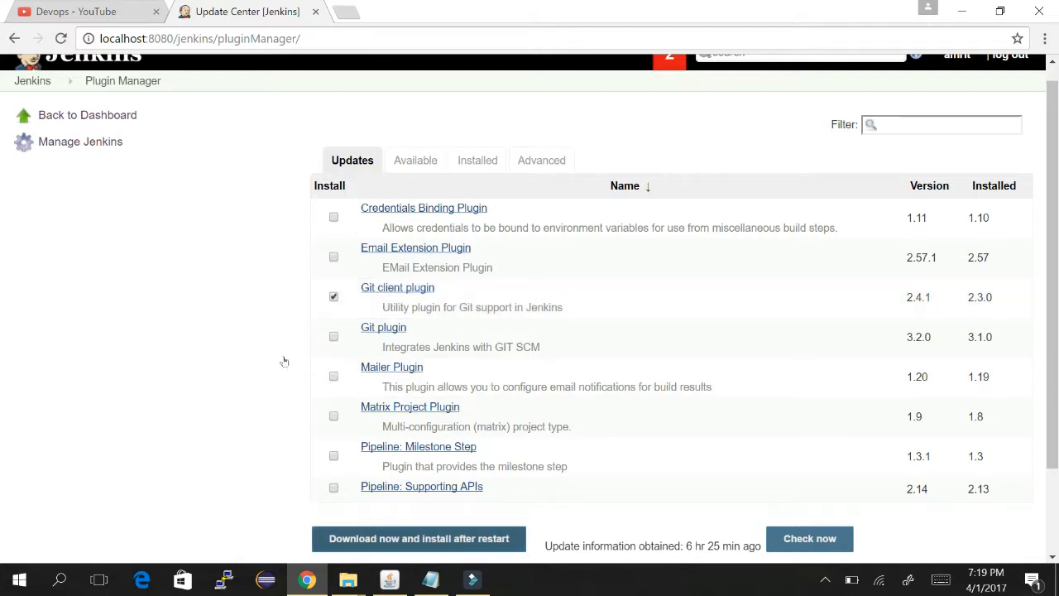
click(428, 536)
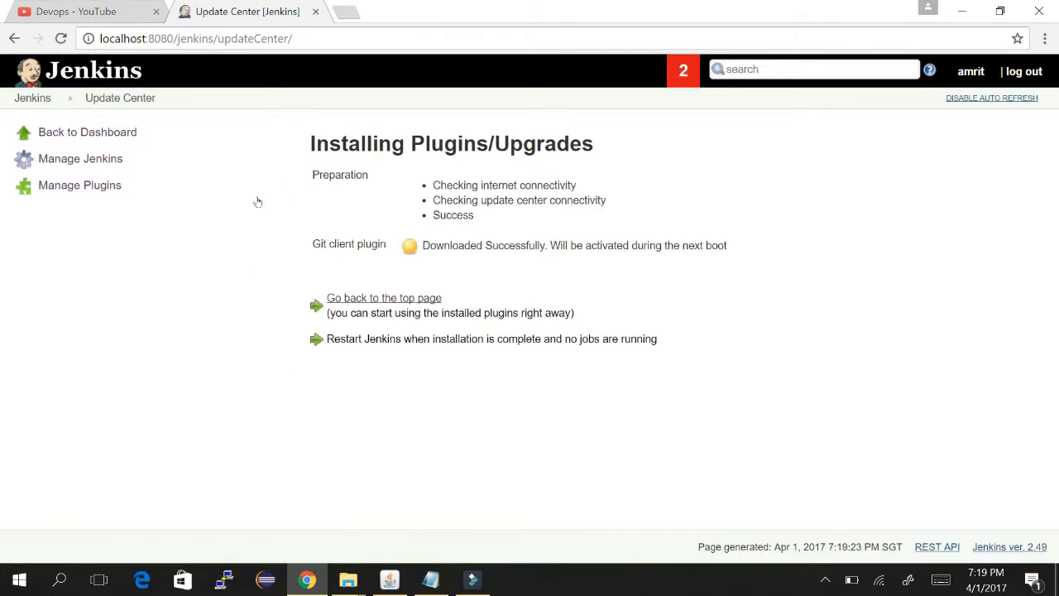
click(388, 296)
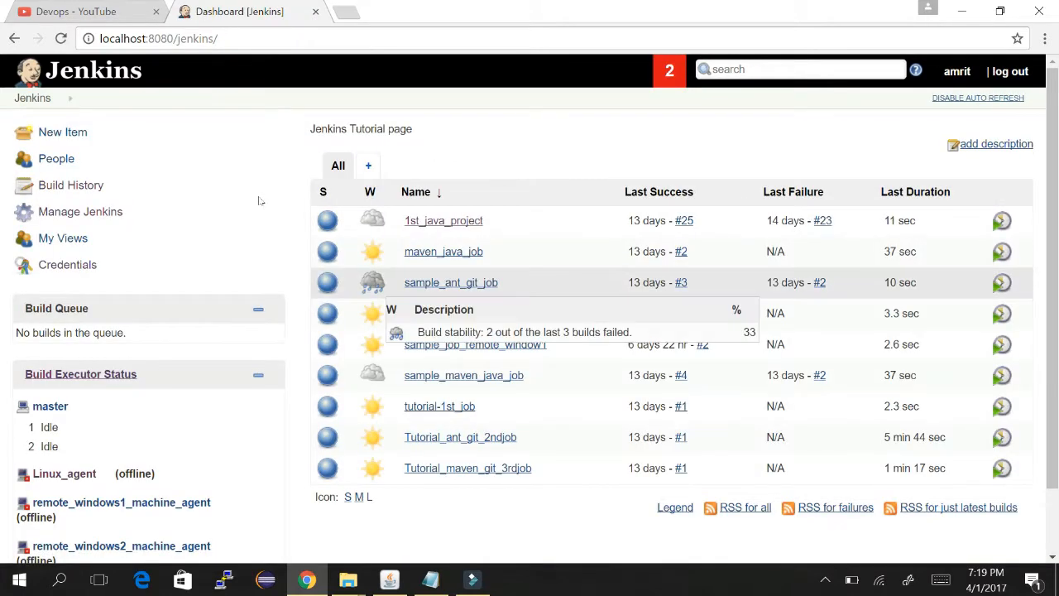
click(74, 211)
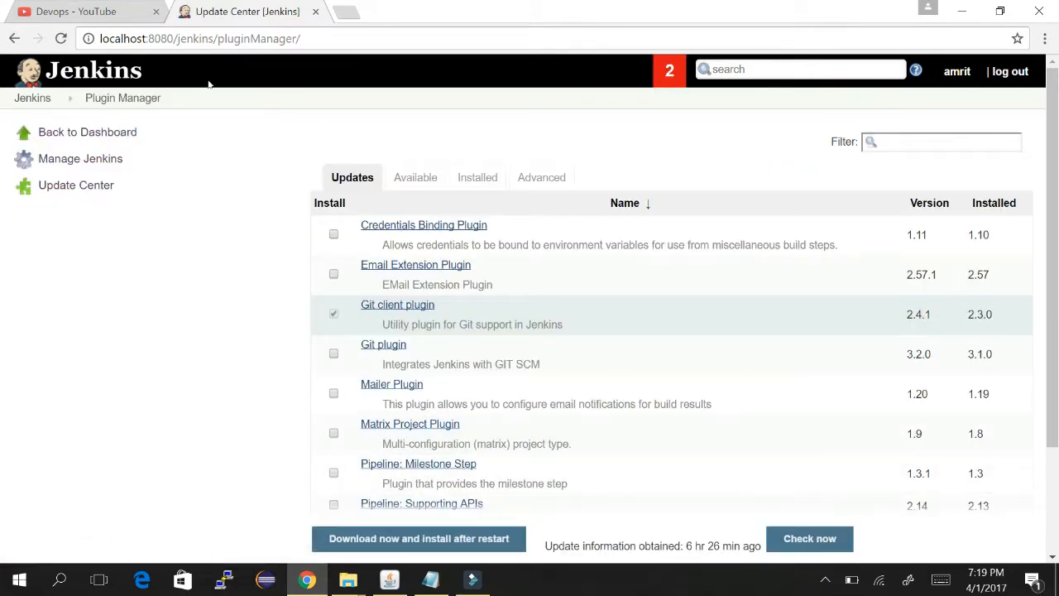
- Show the Plugin Manager's Available plugins list, starting with the .NET Development category
click(416, 177)
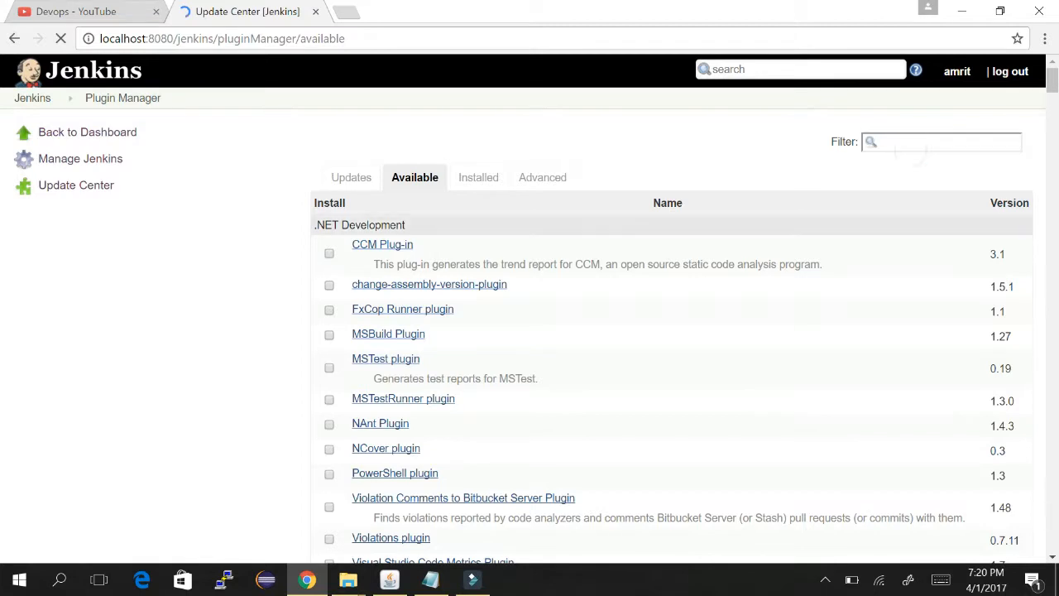
- Filter available plugins for 'config' and install Job Configuration History Plugin without restart
click(936, 140)
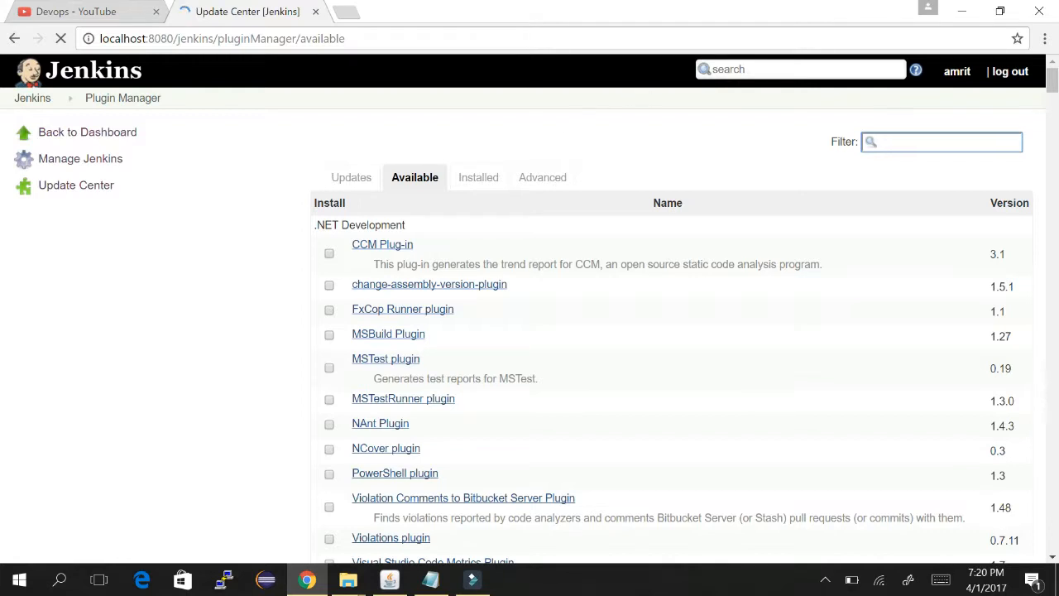
text(config)
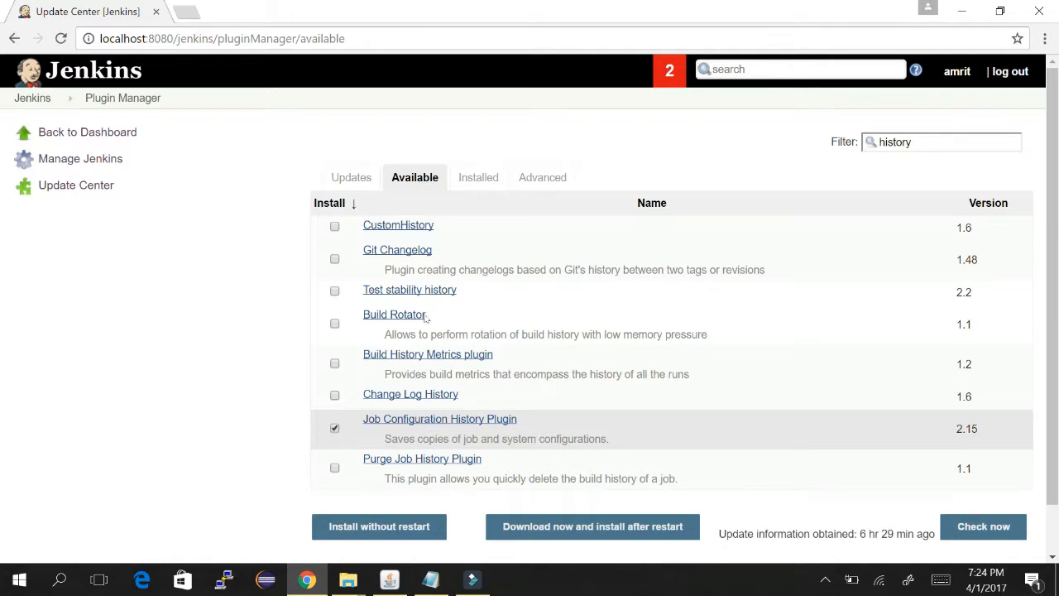
click(379, 527)
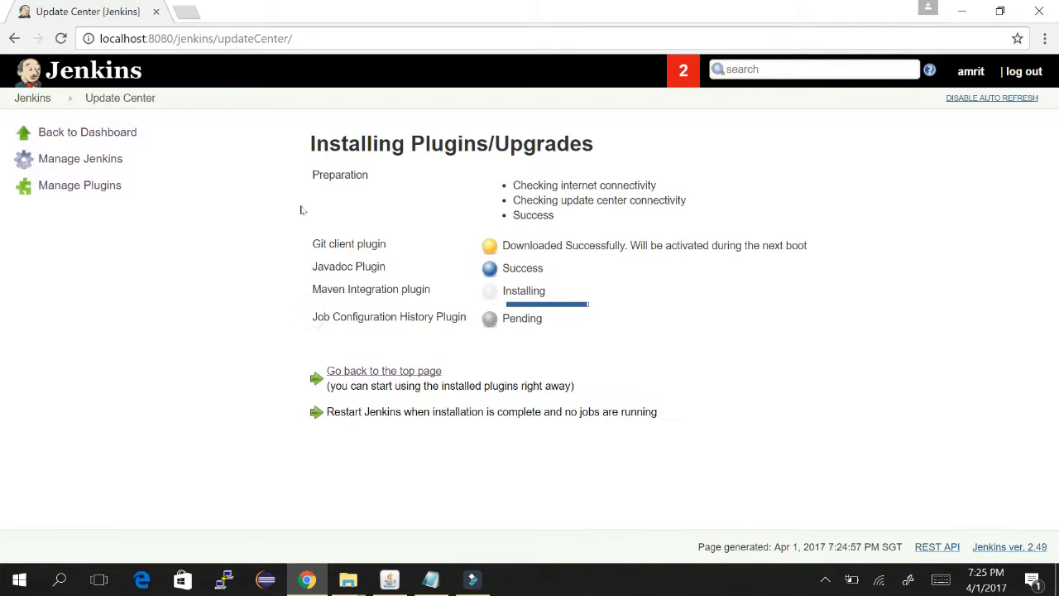
- Review the plugin installation status list, then go back to the Jenkins dashboard
drag(303, 211, 340, 317)
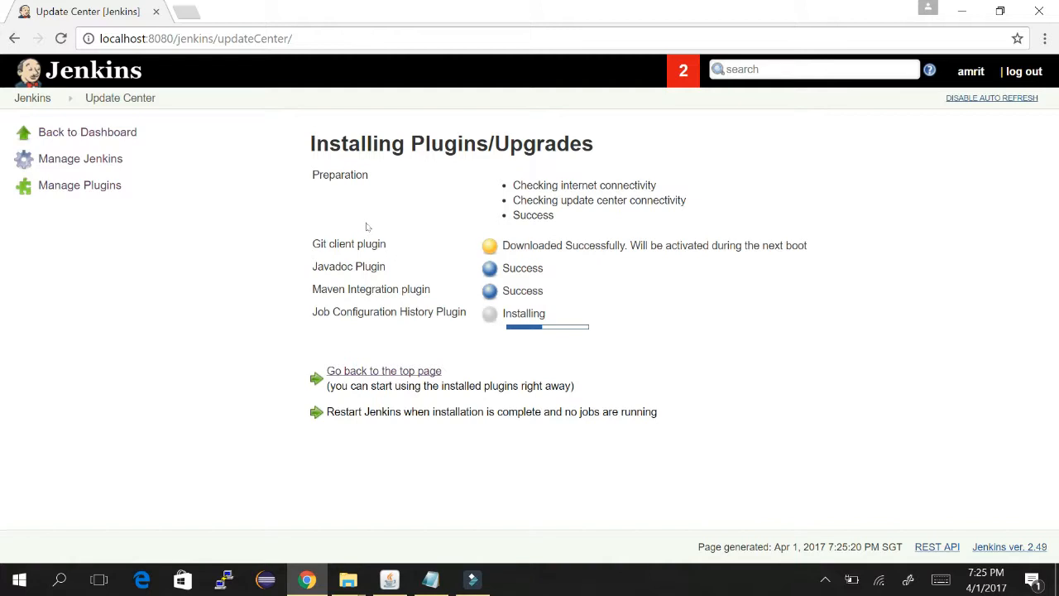
click(384, 370)
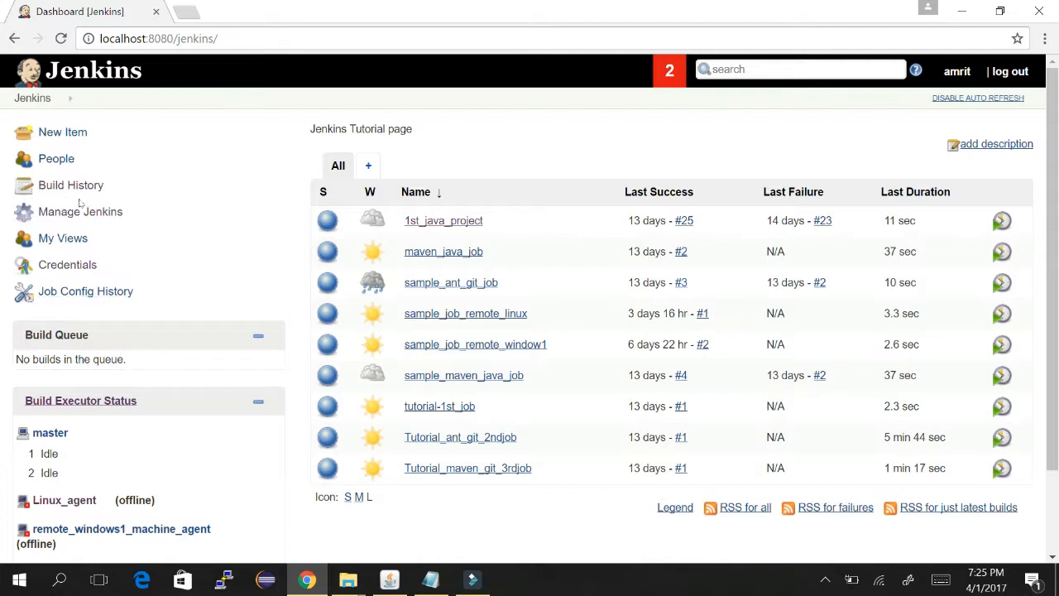
- Check the empty Job Config History overview, then return to the Jenkins home page
click(116, 293)
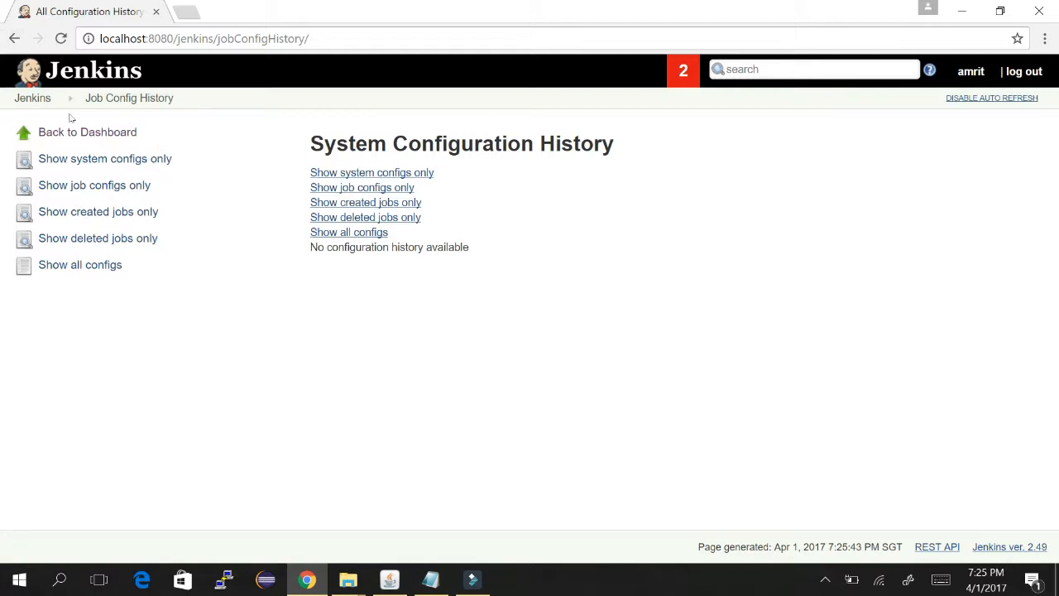
key(alt+Left)
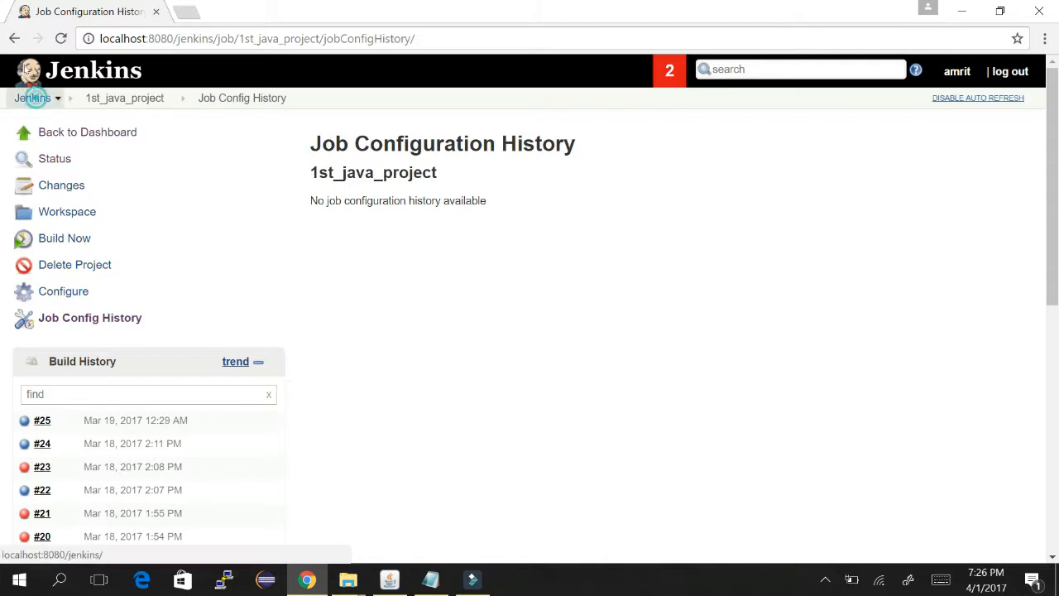
click(33, 98)
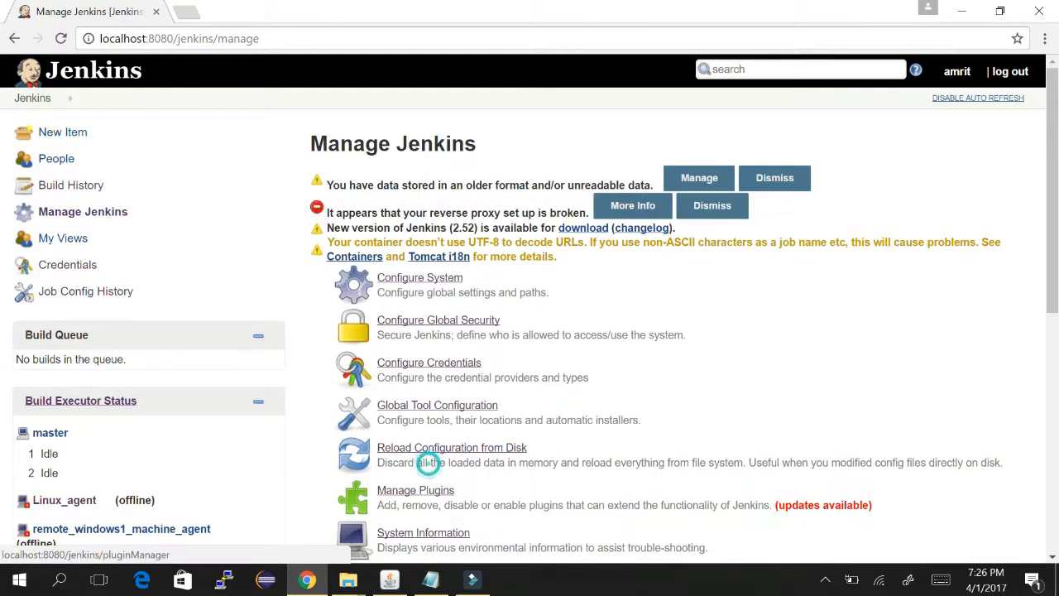
- Open Manage Plugins and list the installed plugins
click(415, 490)
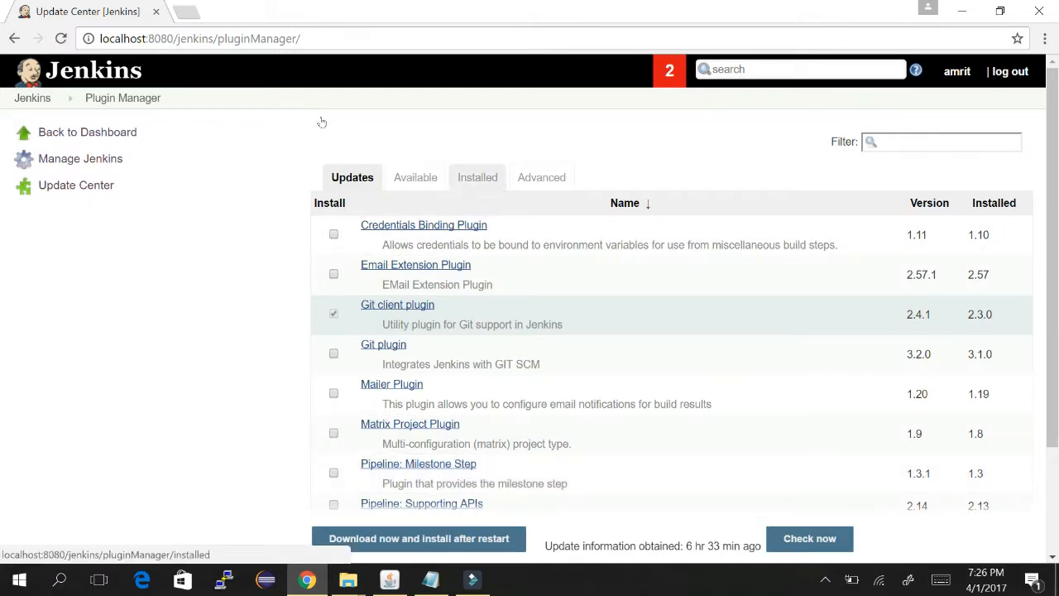
click(485, 176)
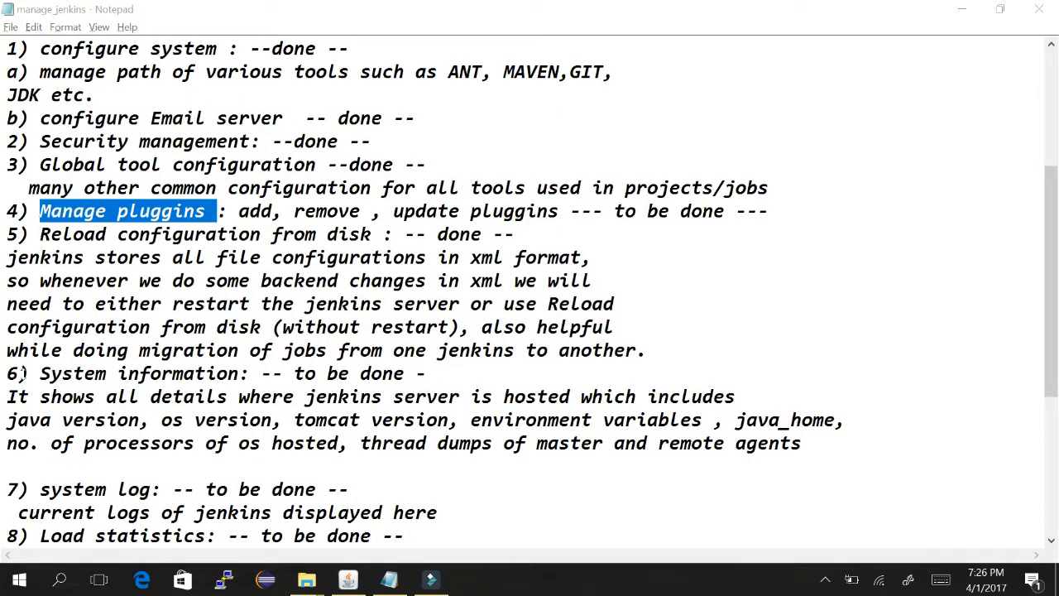
- Minimize the Notepad notes and the CV_Devops folder window
key(super)
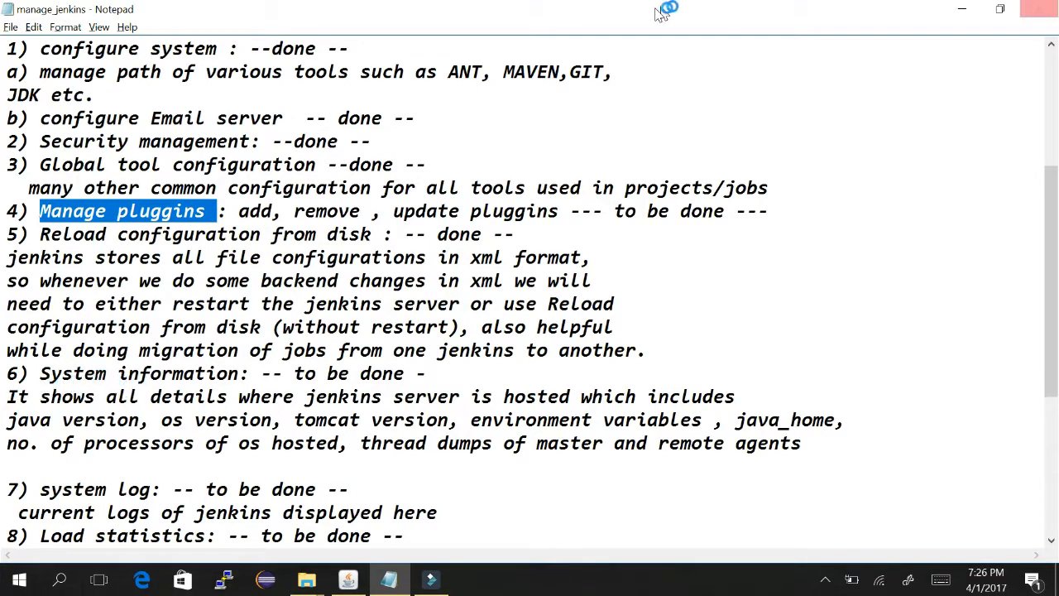
click(962, 9)
click(961, 13)
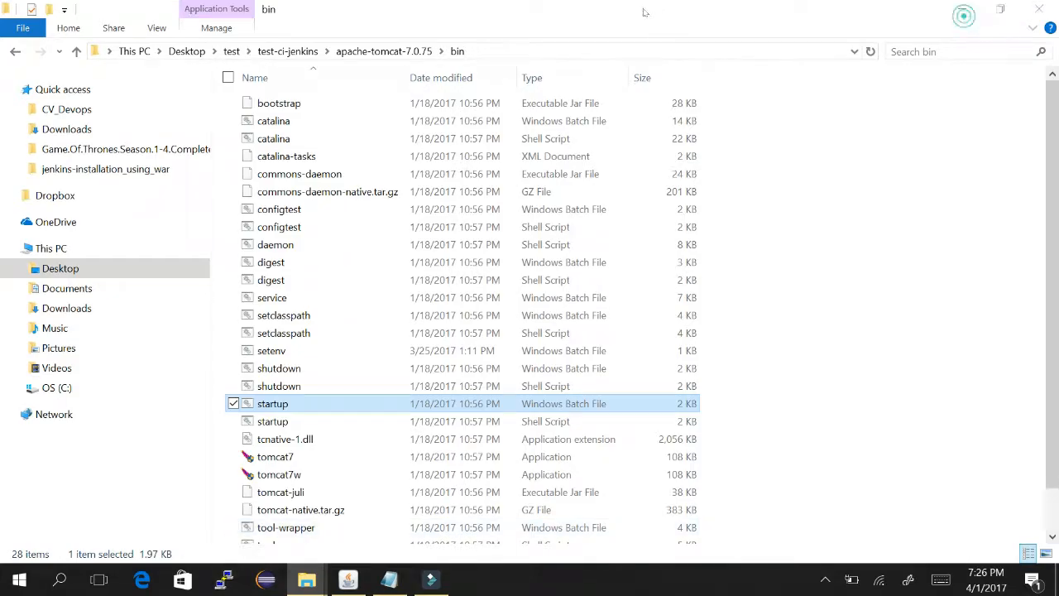
- Minimize the Tomcat bin folder and Tomcat console, then open the desktop context menu
click(962, 9)
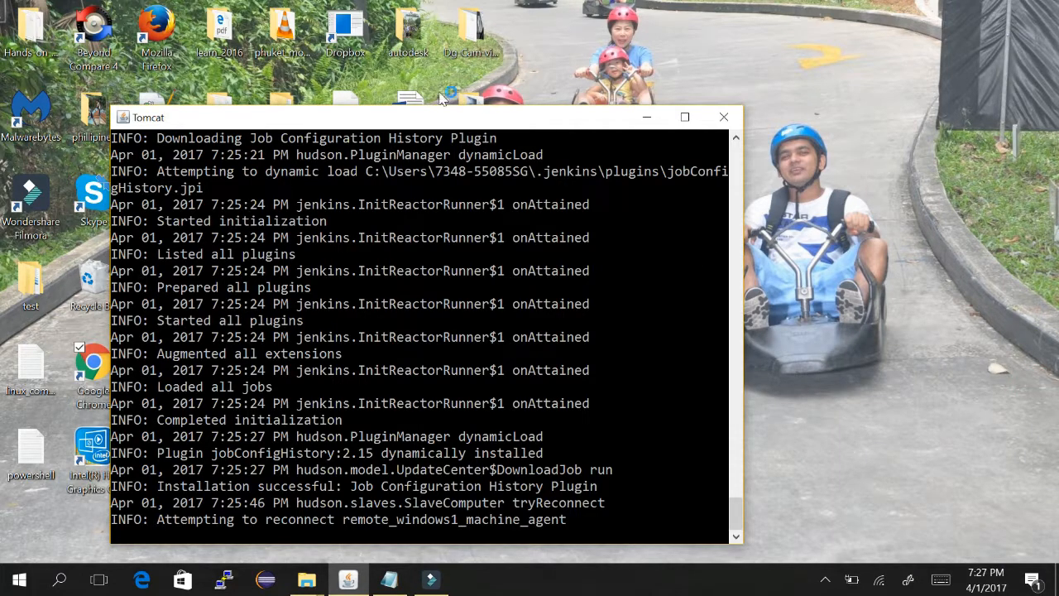
click(647, 118)
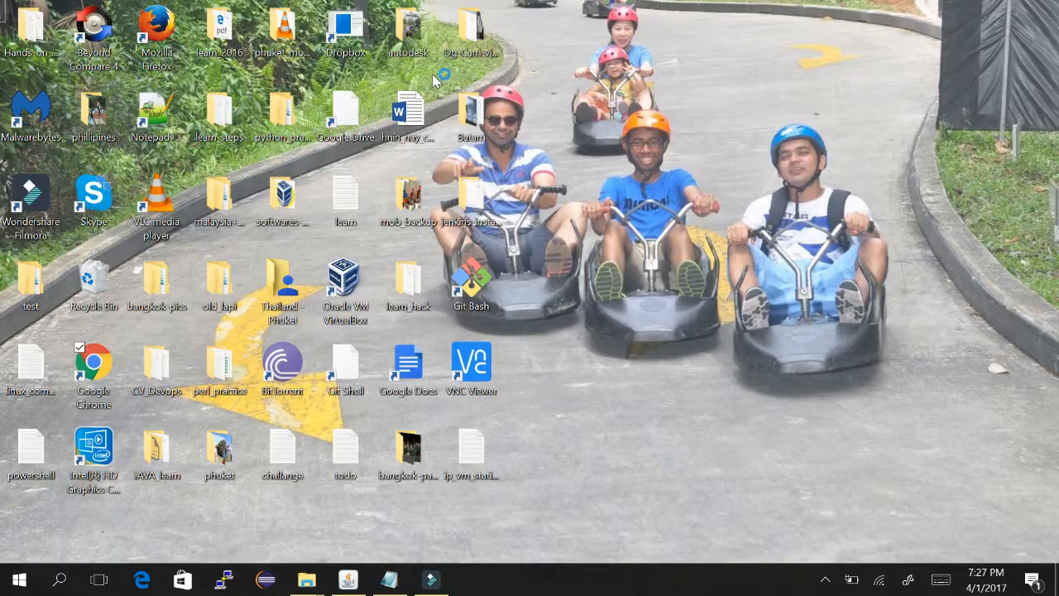
right_click(463, 107)
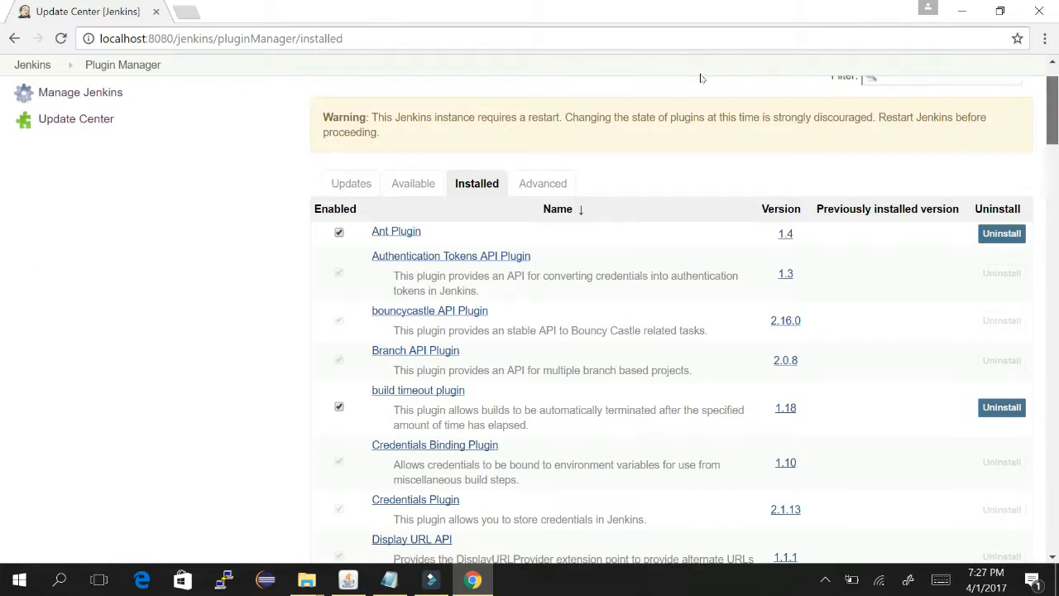
- Look through the installed plugins for Job Configuration History Plugin, then show the Advanced tab
scroll(702, 99, down, 6)
scroll(704, 128, down, 1)
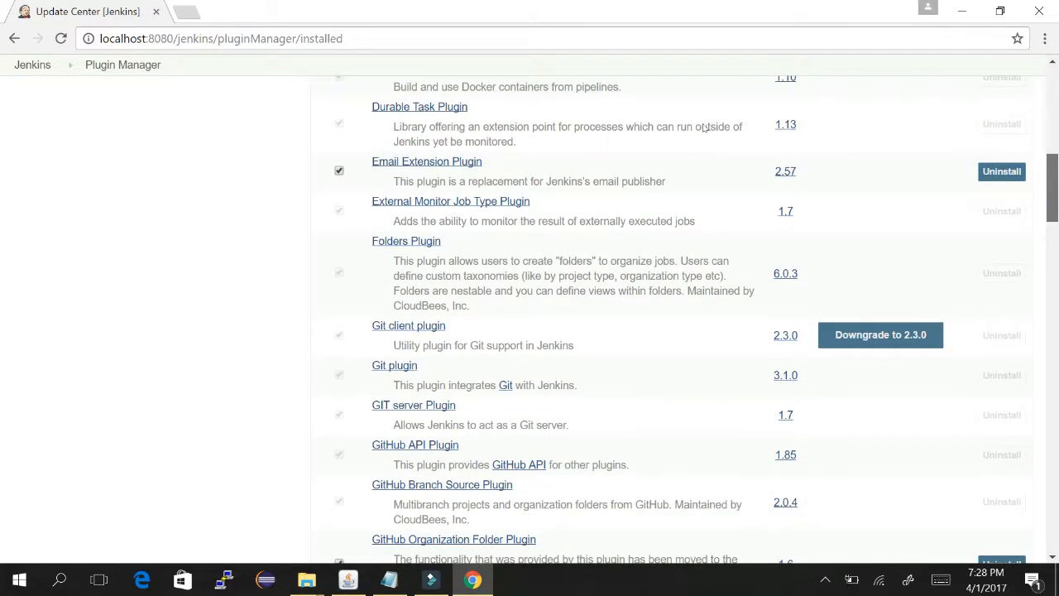
scroll(703, 147, down, 10)
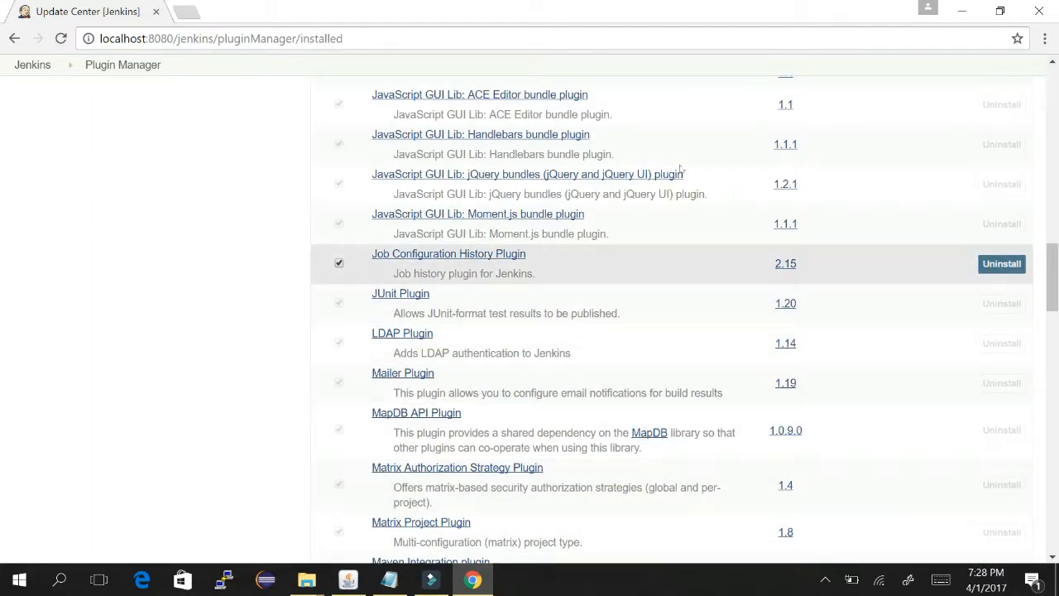
scroll(707, 69, up, 18)
scroll(708, 70, up, 3)
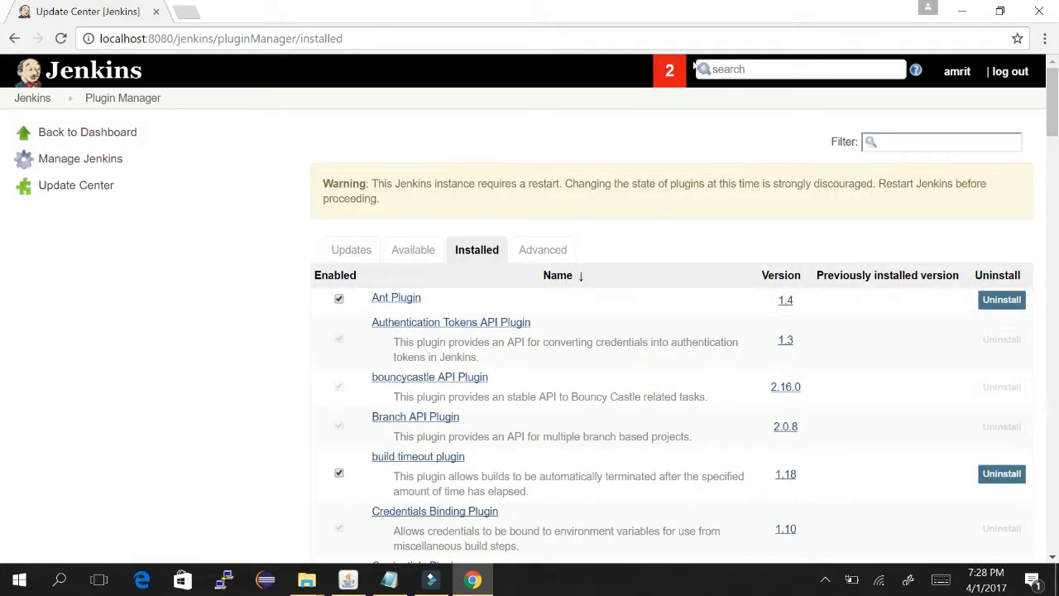
click(542, 249)
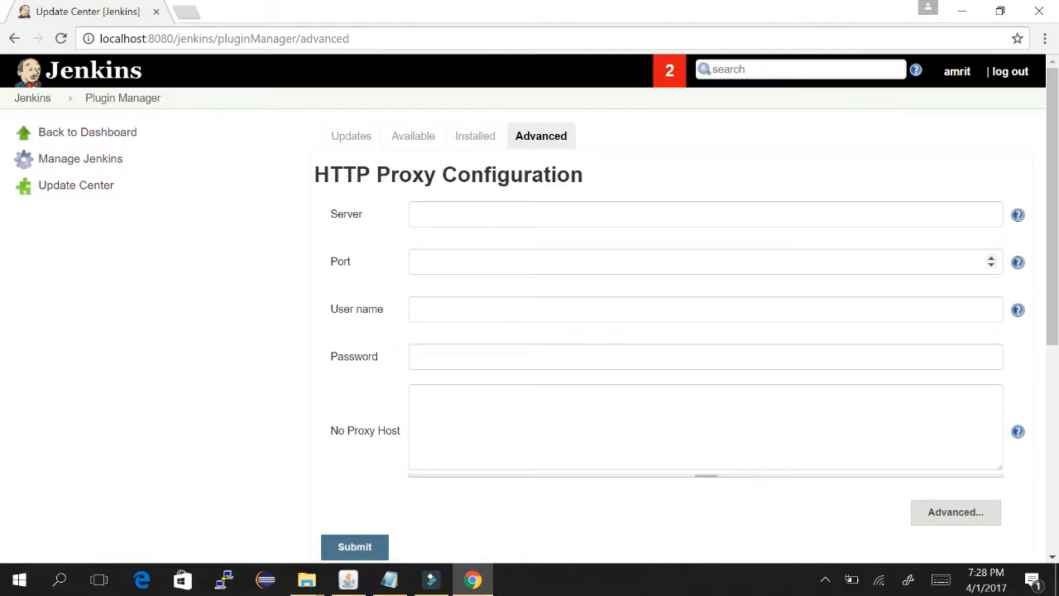
- Look over the Plugin Manager Advanced page, then open a new blank Chrome tab beside it
scroll(703, 189, down, 3)
scroll(704, 203, down, 1)
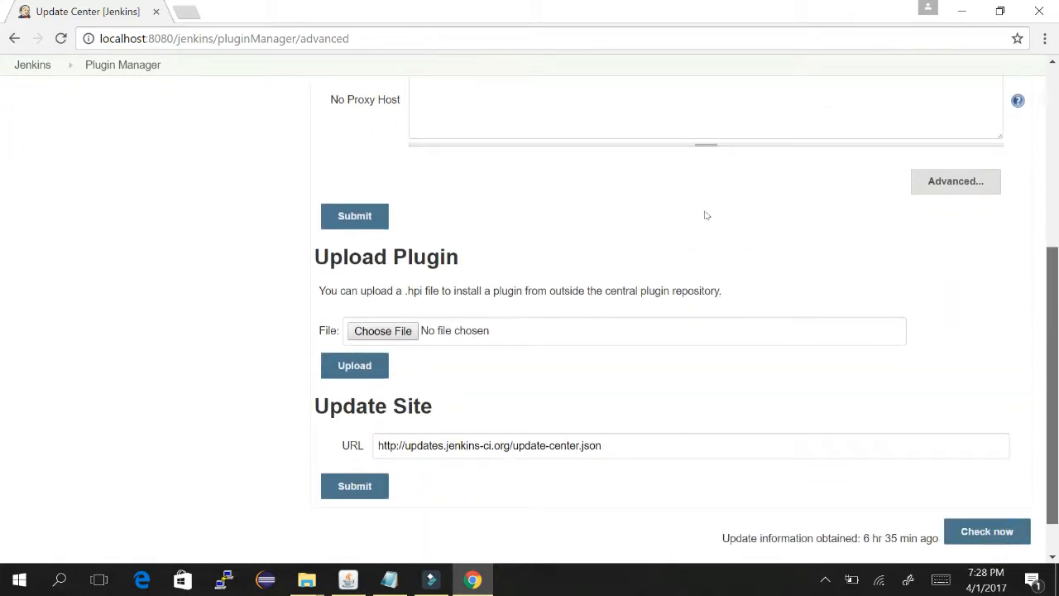
scroll(704, 132, up, 5)
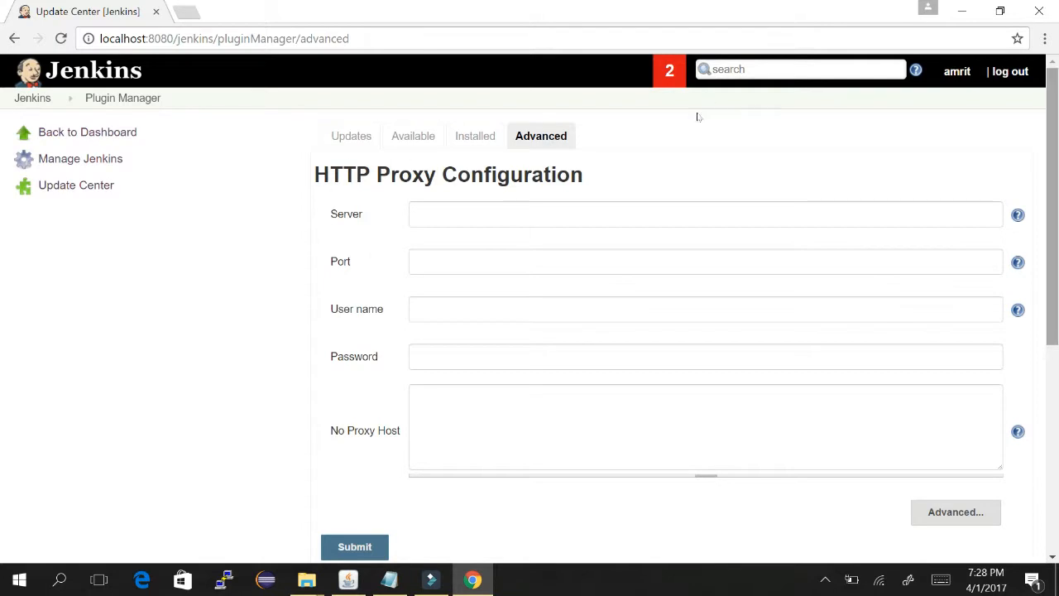
scroll(704, 194, down, 5)
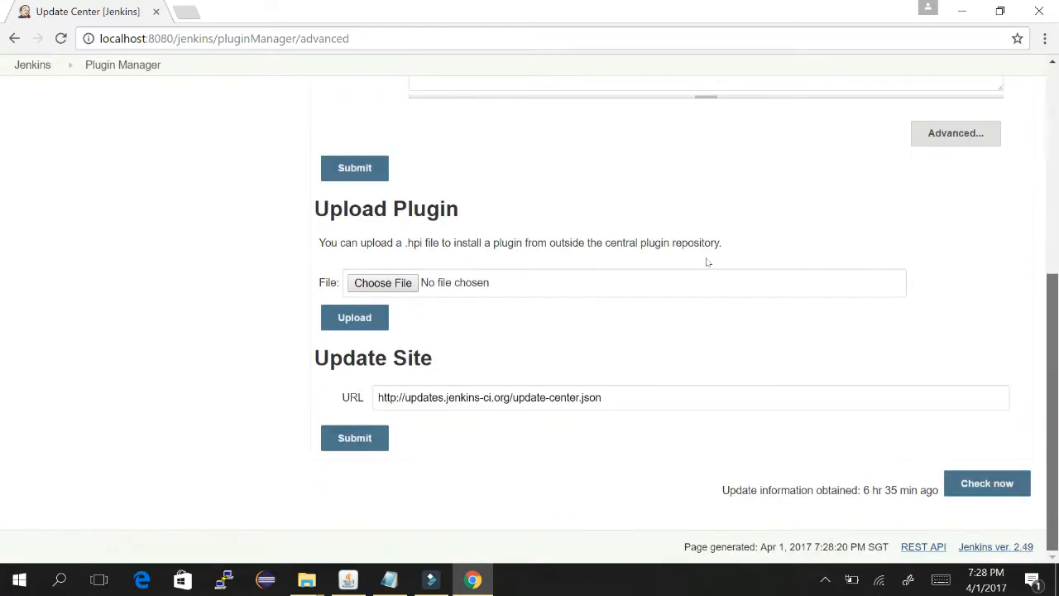
scroll(708, 262, up, 5)
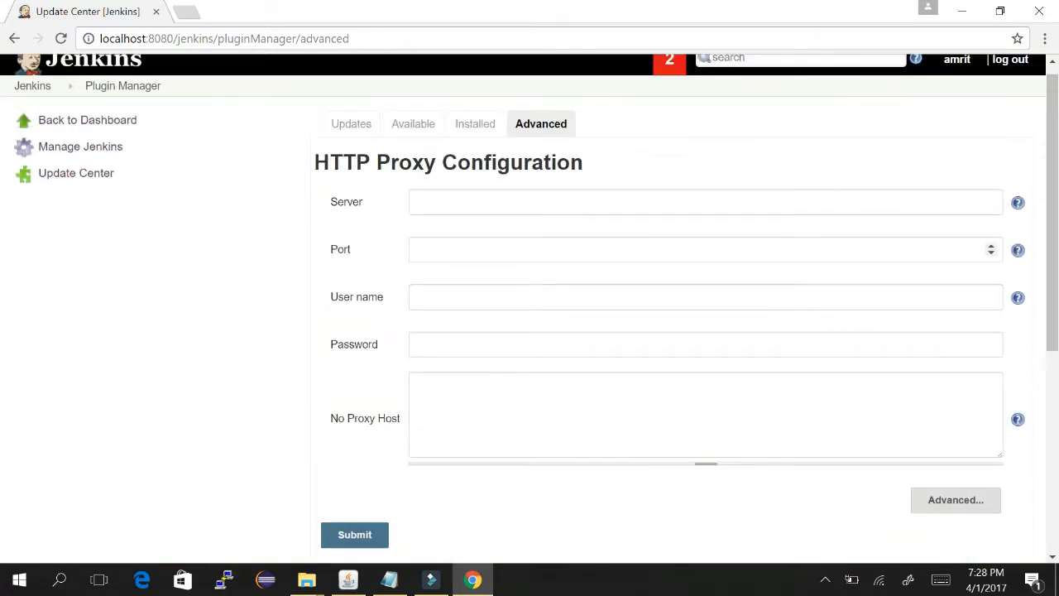
scroll(704, 206, down, 5)
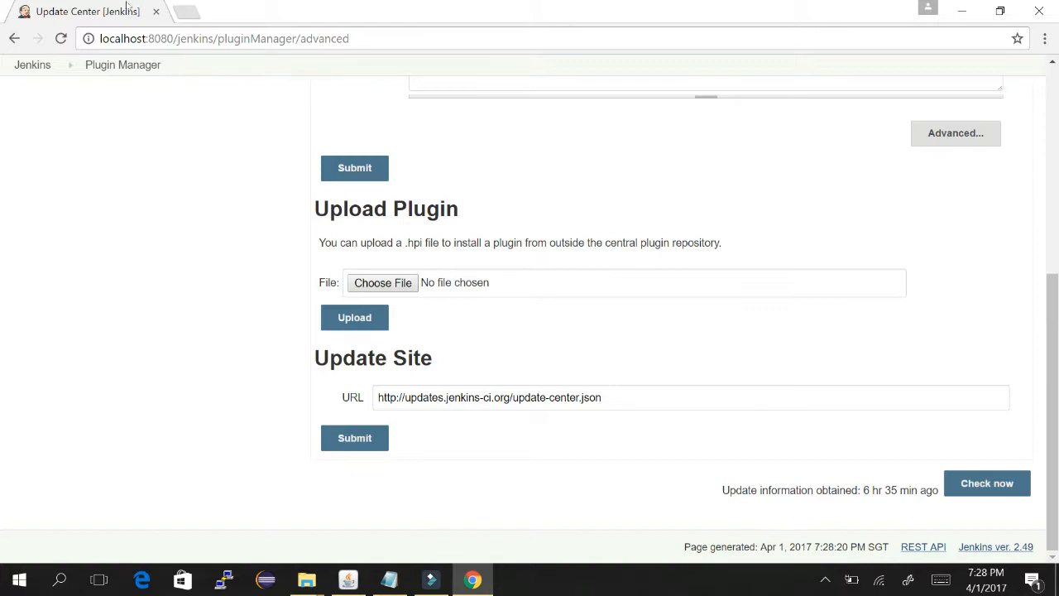
click(187, 12)
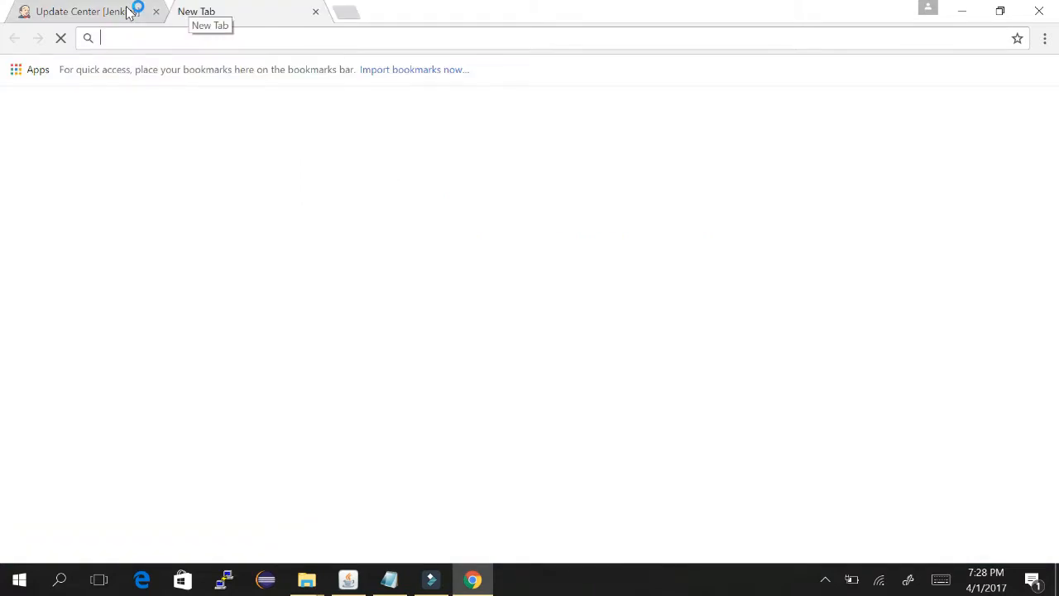
- Search Google for 'jenkins pluggin repository'
text(goo)
key(Return)
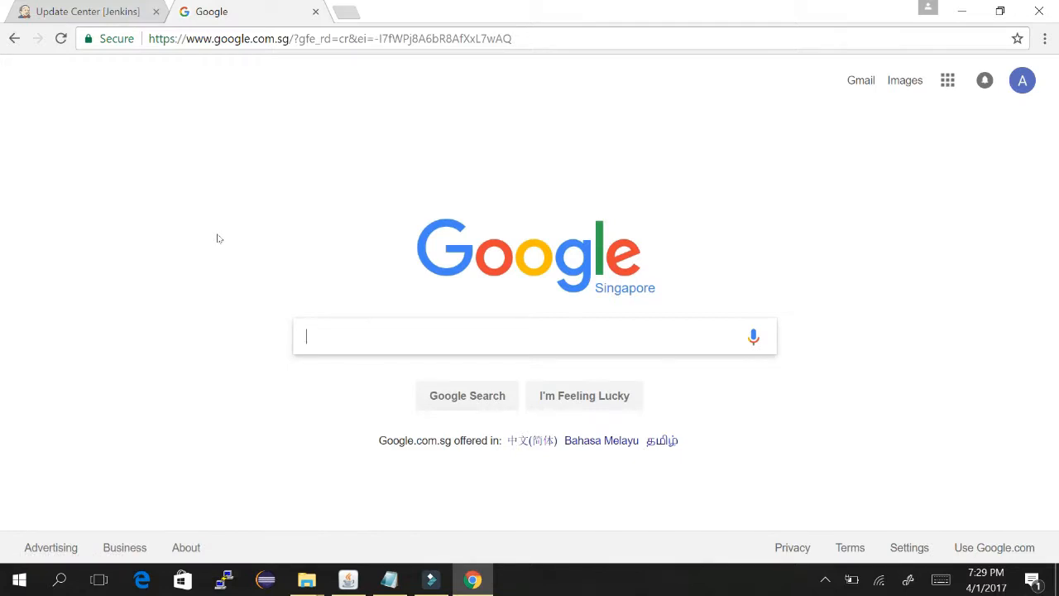
text(enkins )
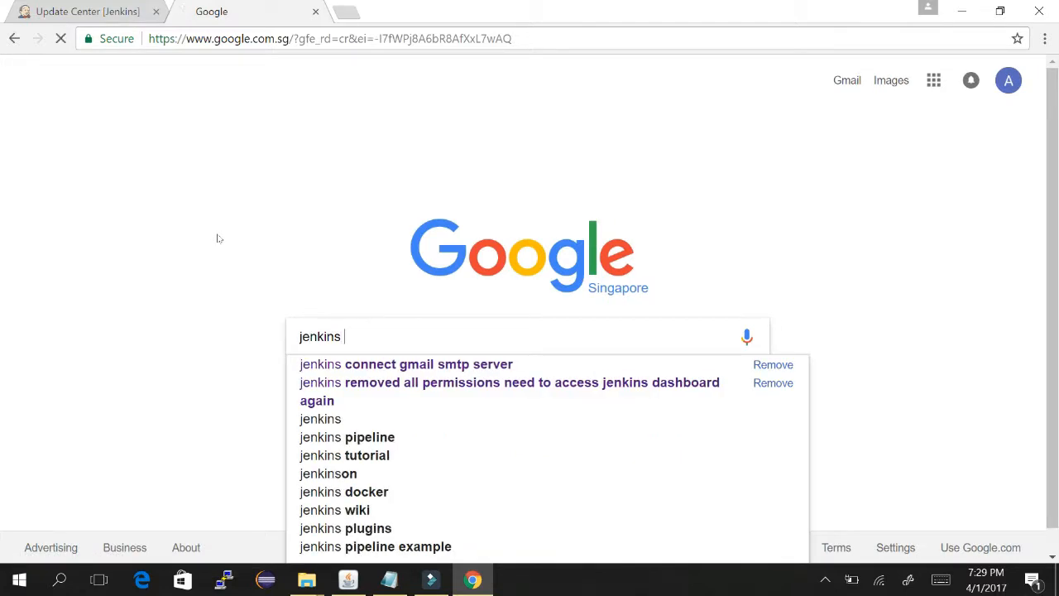
text(pl)
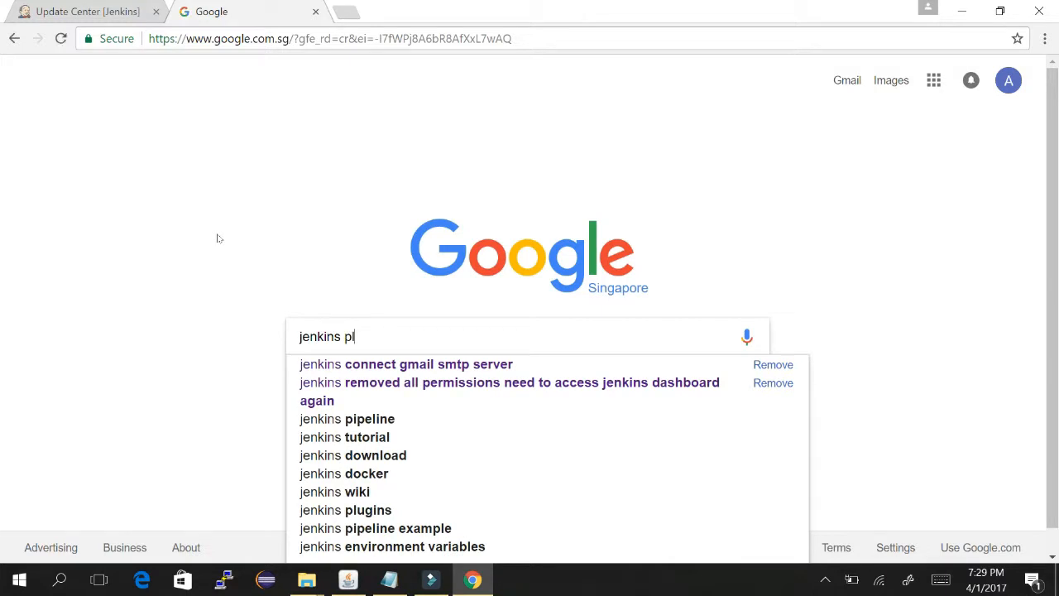
text(uggin tepos)
key(BackSpace)
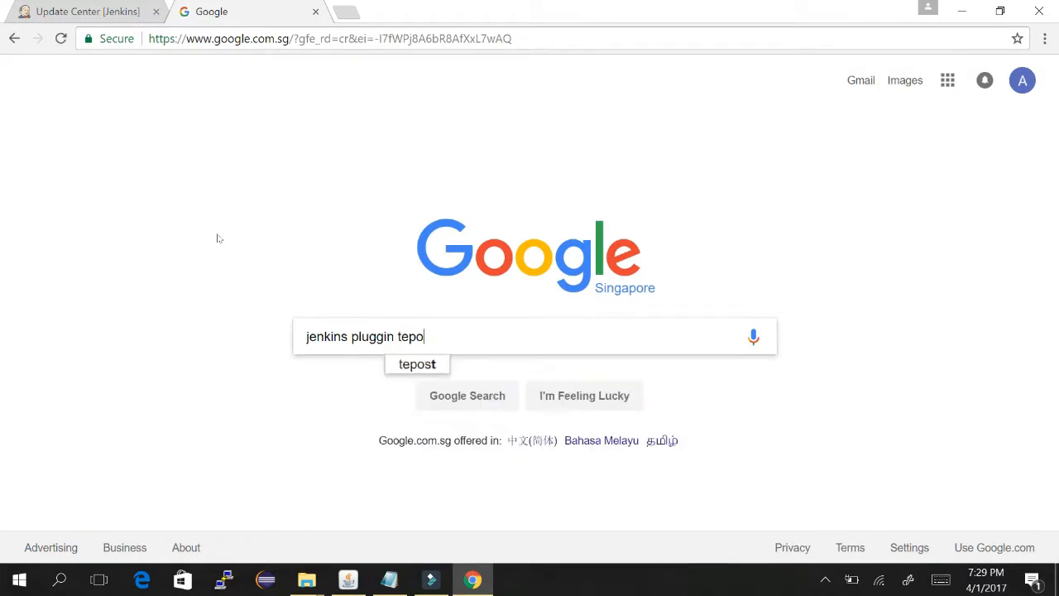
key(BackSpace)
key(BackSpace)
key(BackSpace)
key(BackSpace)
key(BackSpace)
text(rep)
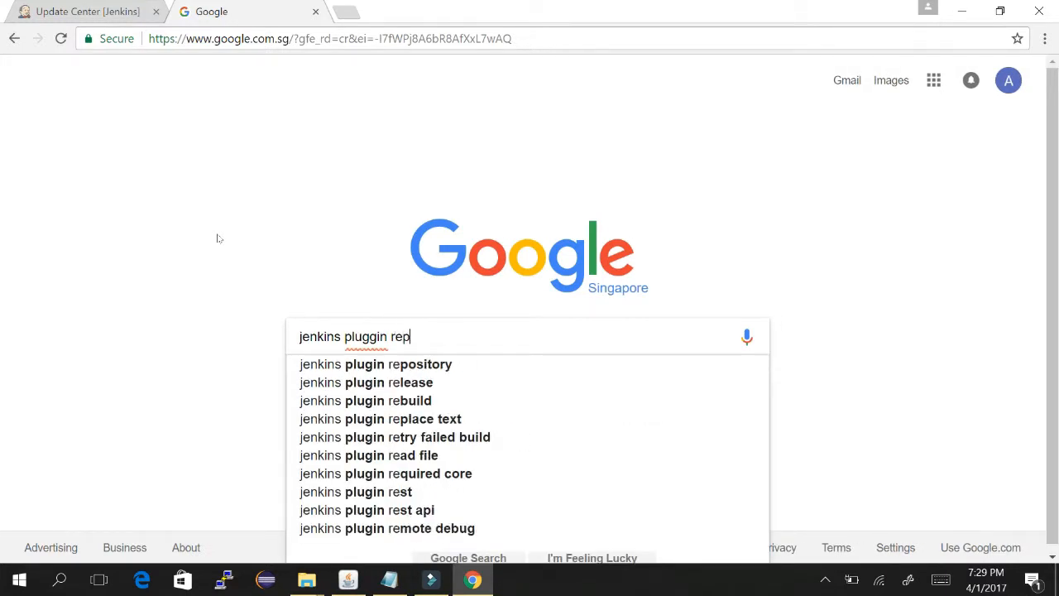
text(ository)
key(Return)
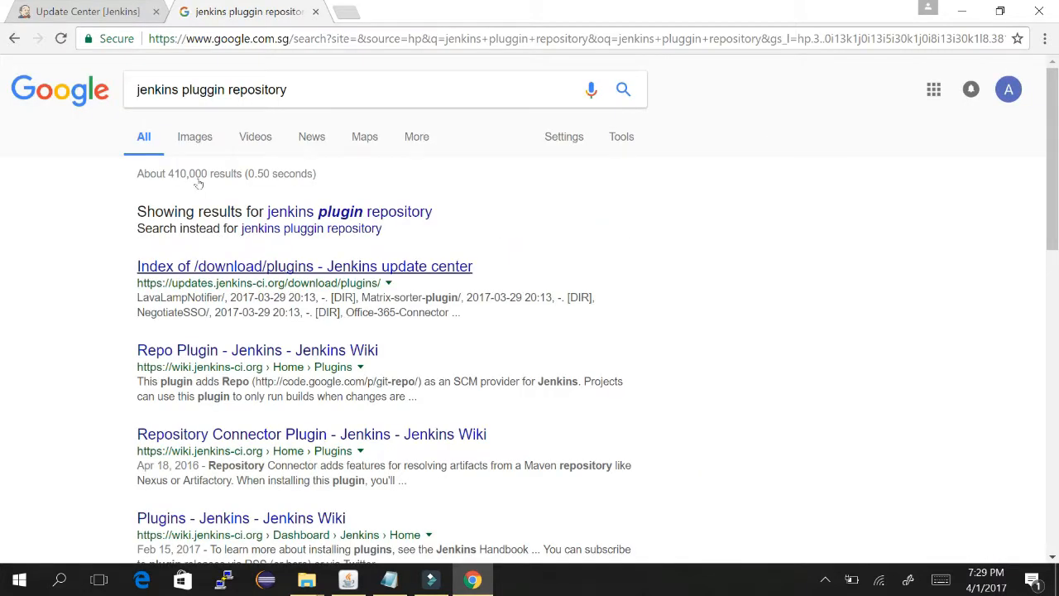
- Open the Index of /download/plugins result and go into the backup/ folder
click(299, 267)
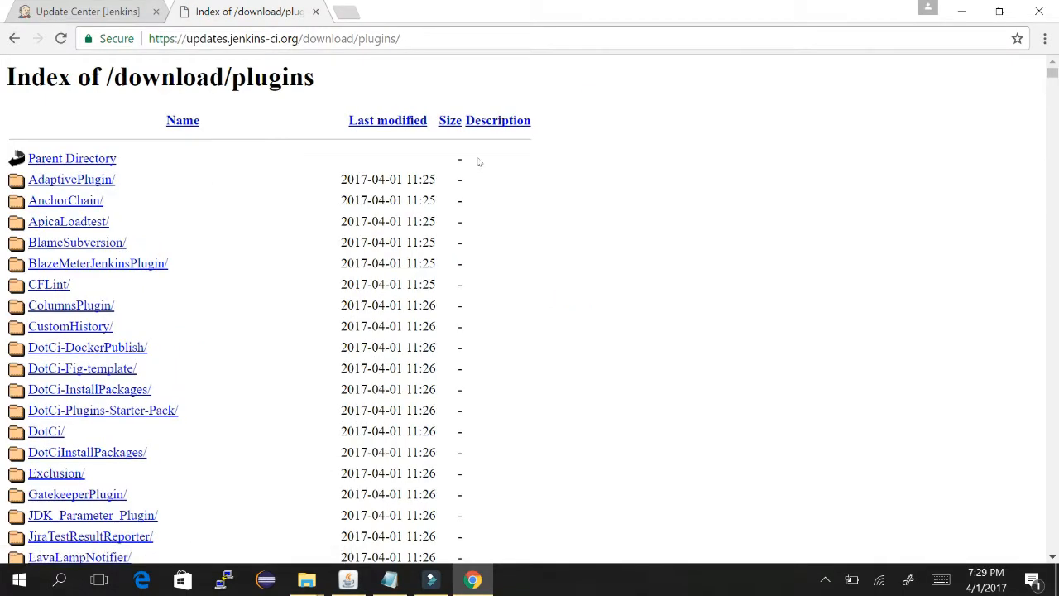
scroll(654, 128, down, 4)
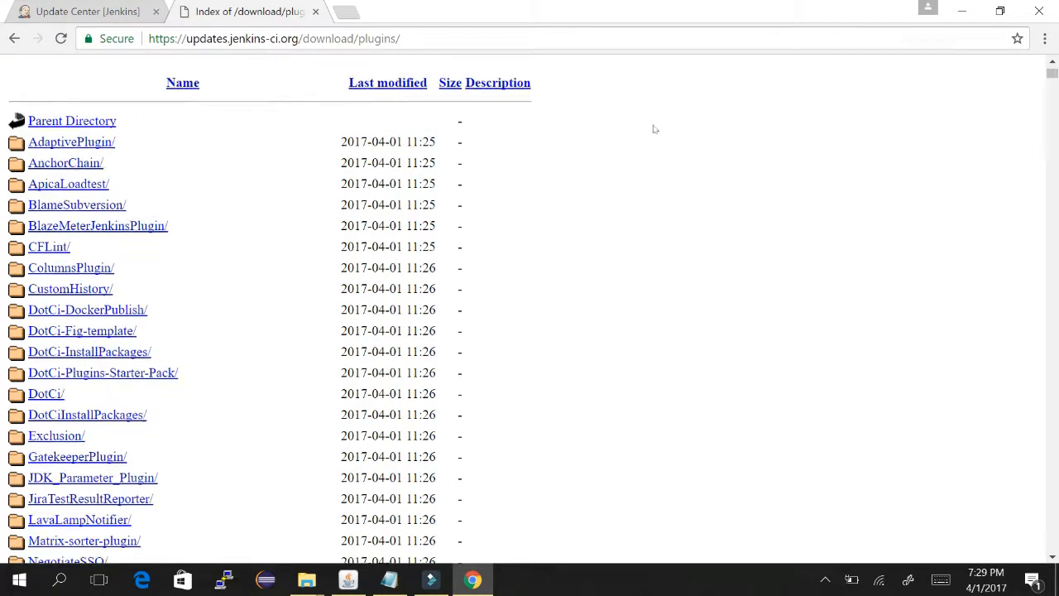
scroll(654, 128, down, 5)
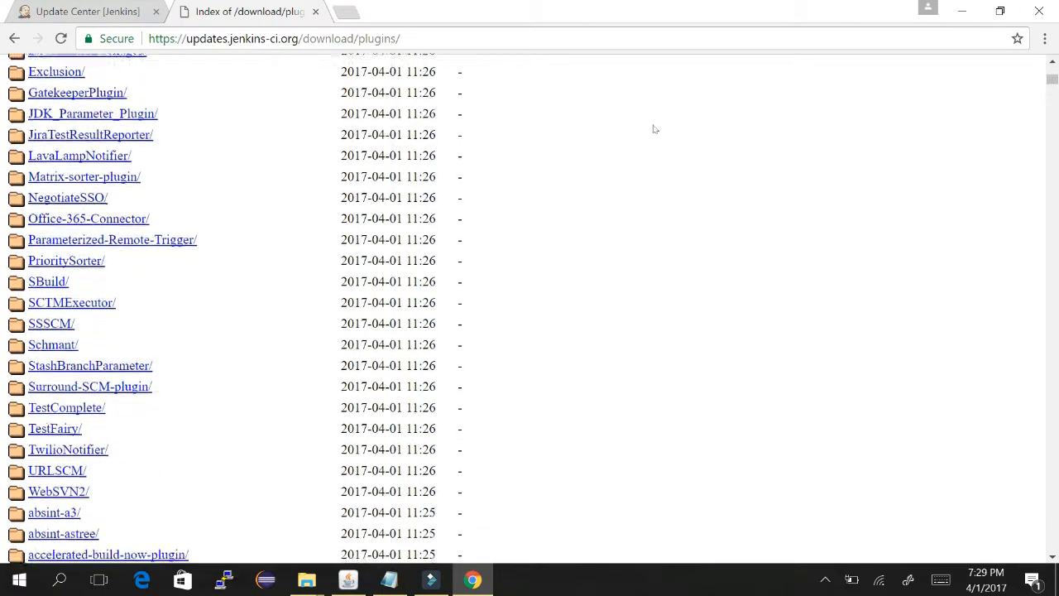
scroll(654, 129, down, 1)
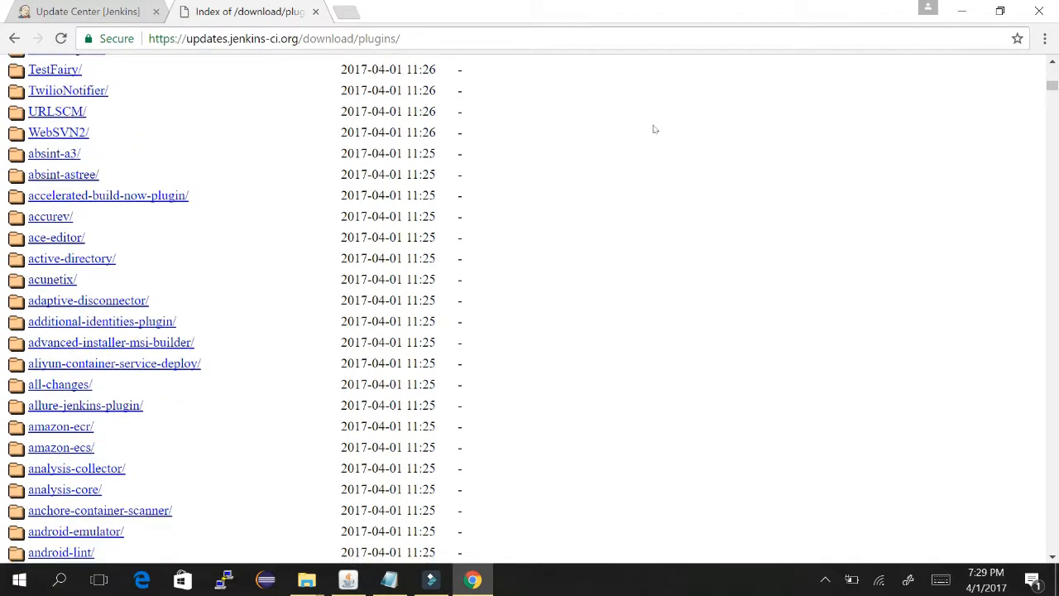
scroll(703, 62, up, 5)
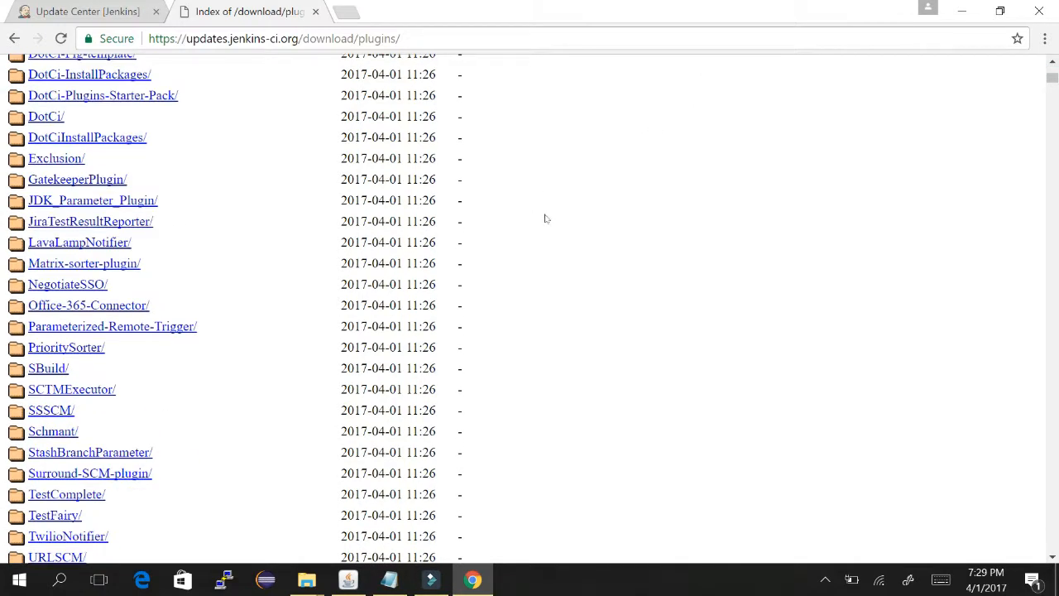
scroll(546, 218, down, 1)
scroll(547, 218, down, 10)
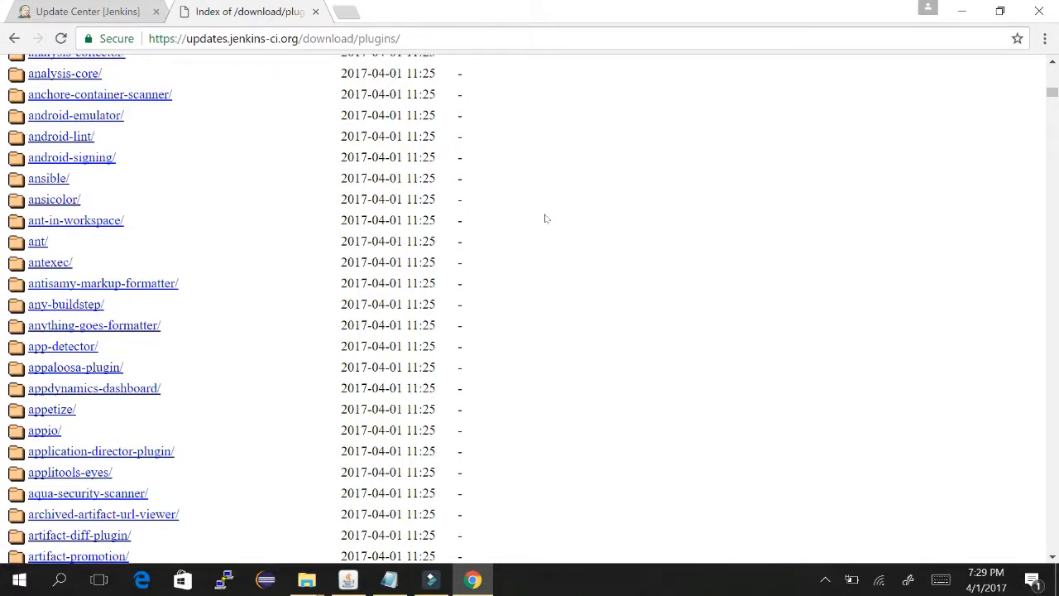
scroll(546, 218, down, 2)
scroll(546, 218, down, 8)
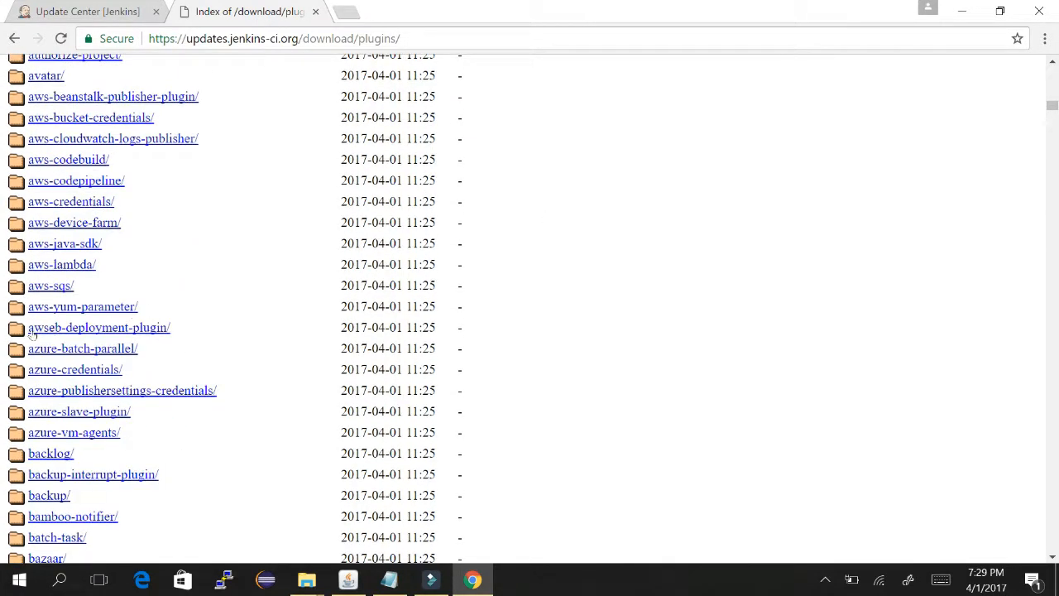
click(49, 495)
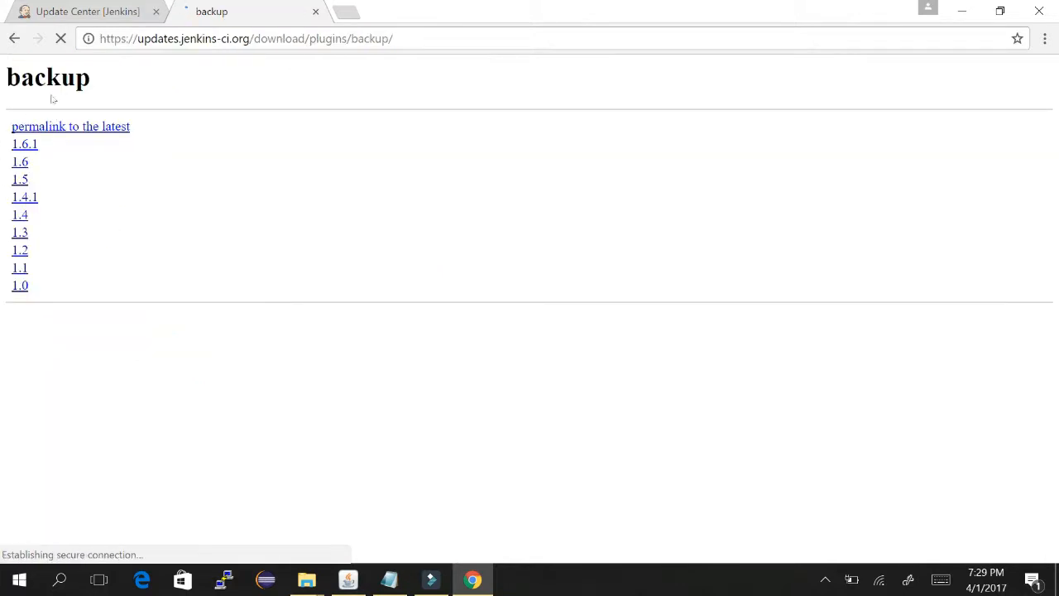
- Open the Jenkins dashboard in a second tab and go to Manage Jenkins
click(54, 13)
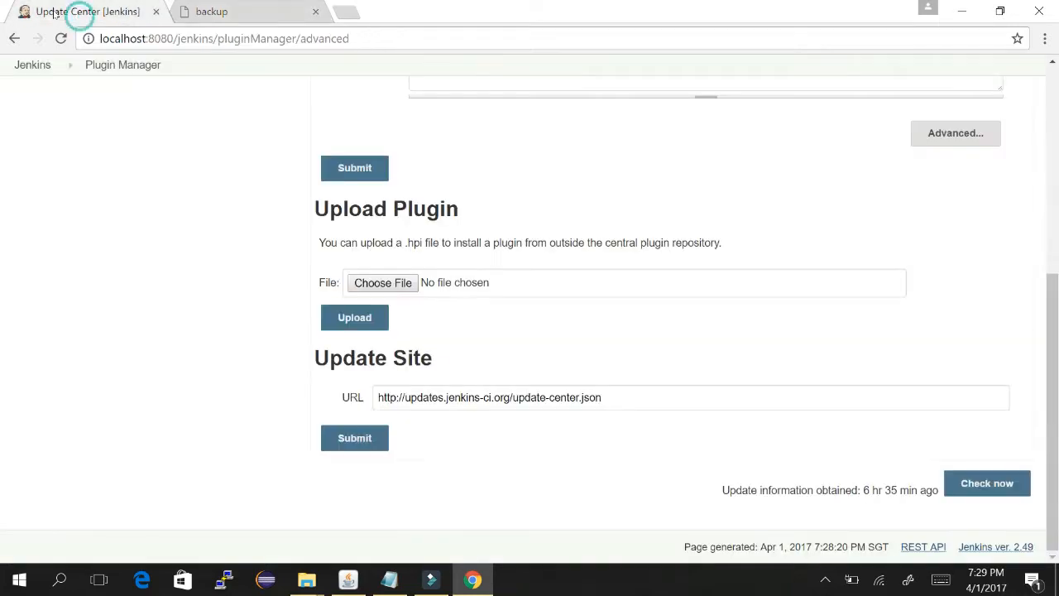
right_click(33, 65)
click(91, 81)
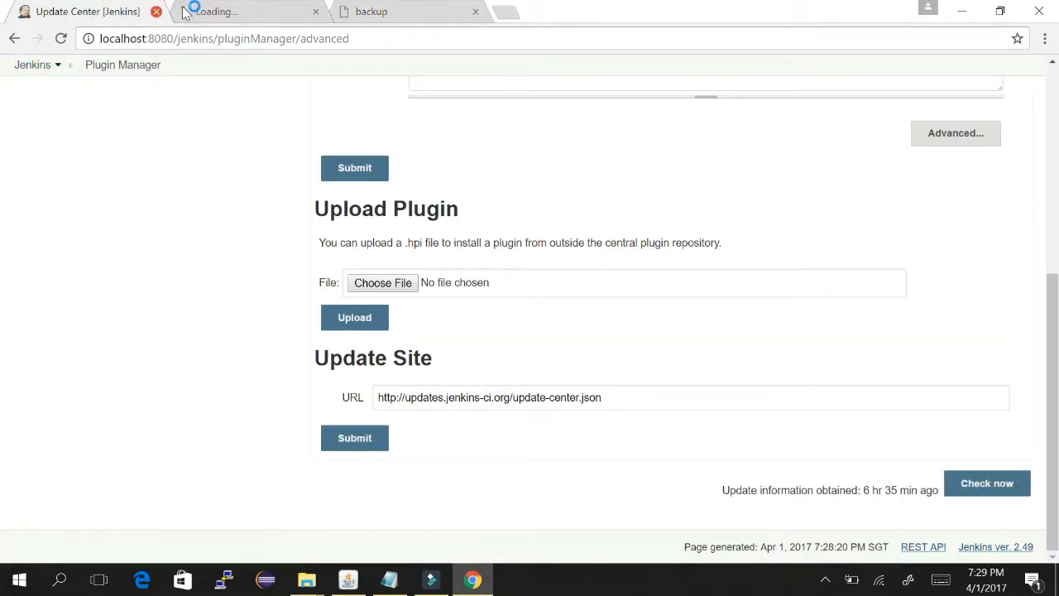
click(248, 10)
click(198, 10)
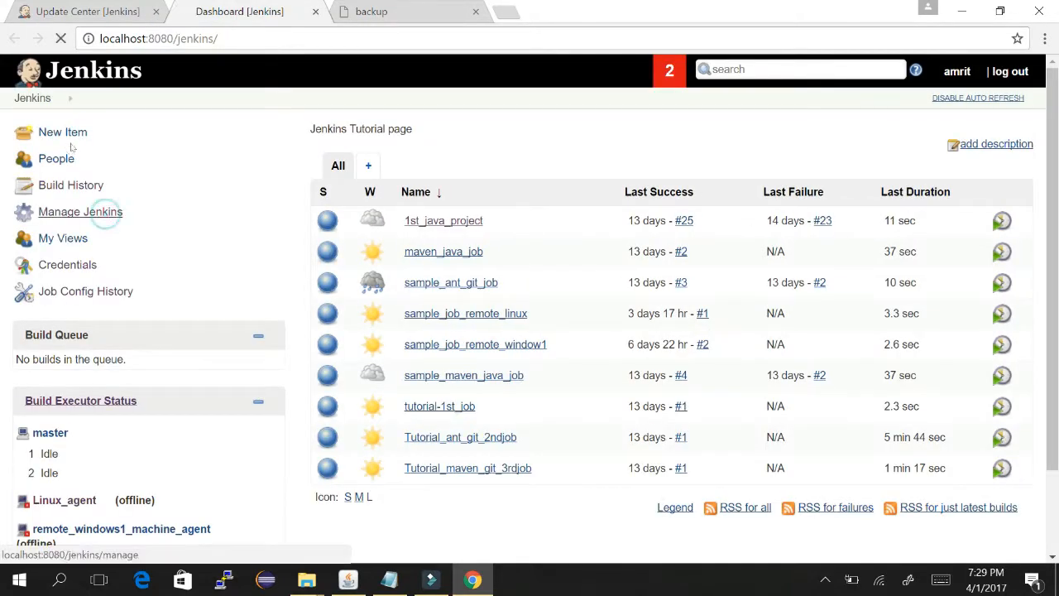
click(104, 212)
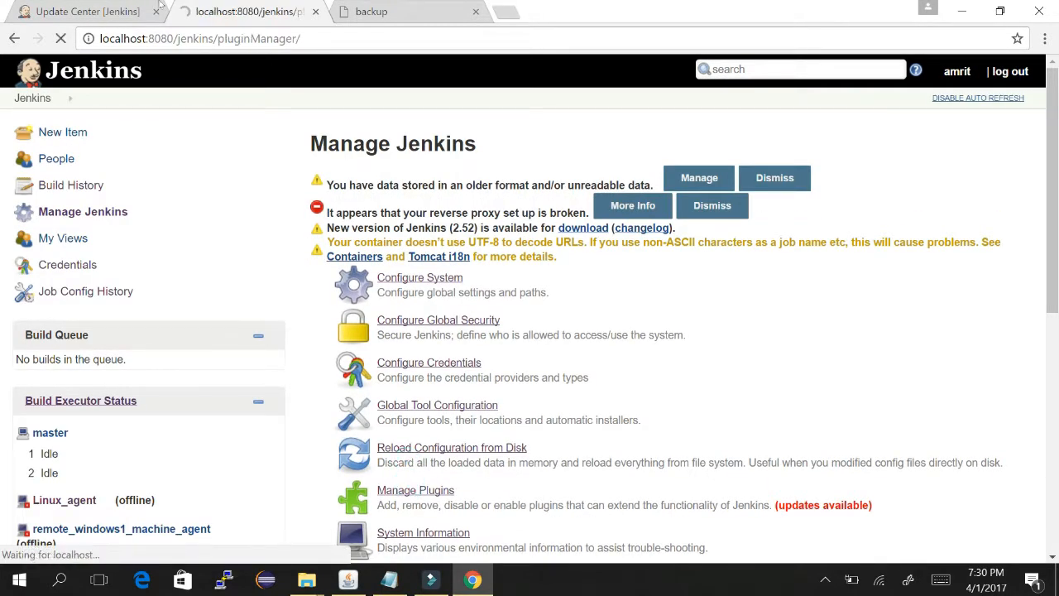
- In the new Plugin Manager, enter 'backup' in the filter and show the Available plugins
click(91, 7)
click(236, 11)
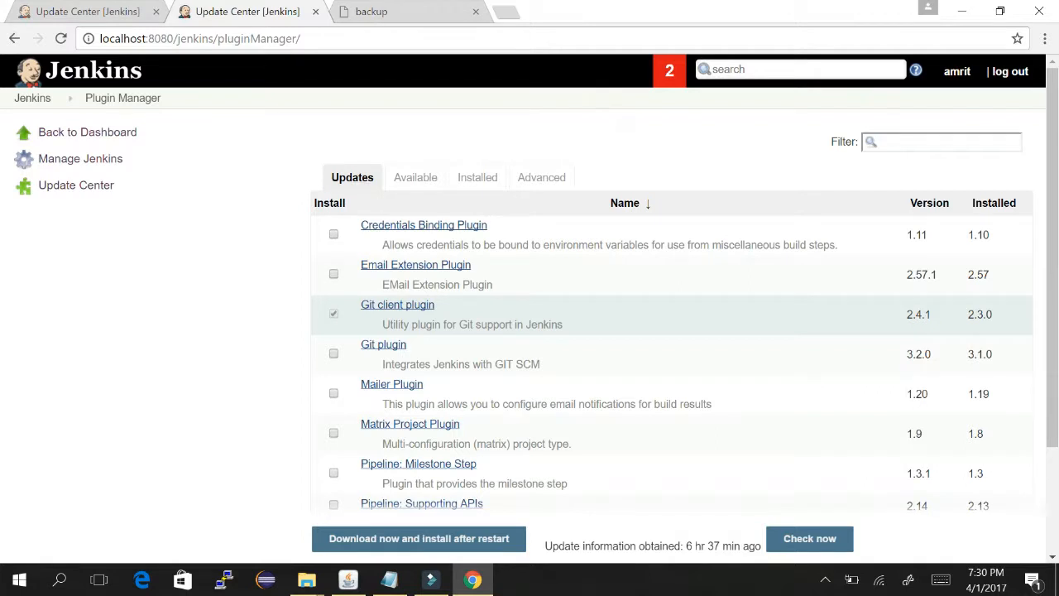
click(903, 142)
text(backup)
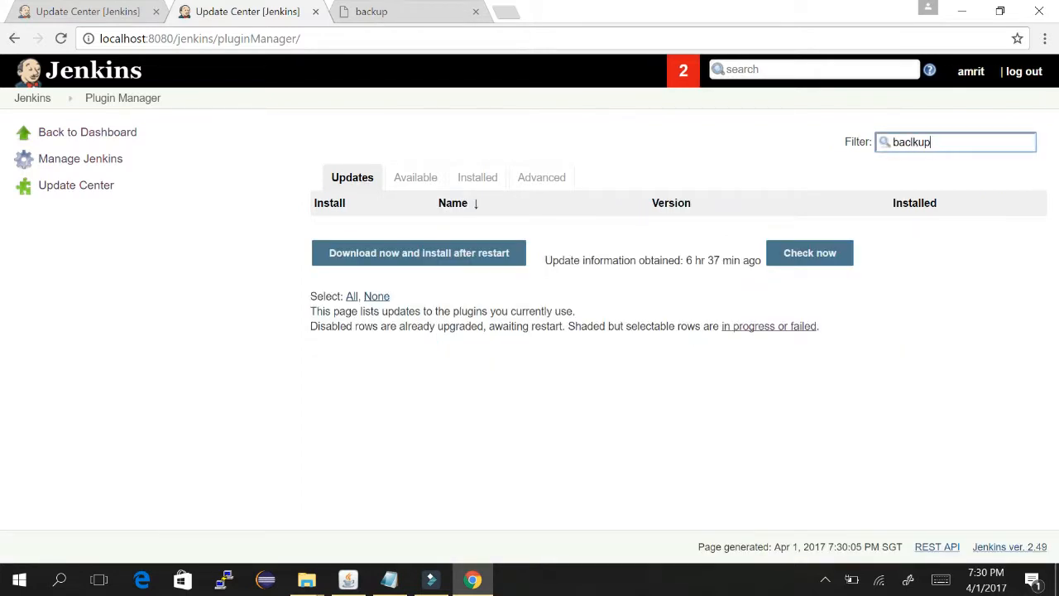
key(BackSpace)
key(BackSpace)
text(up)
click(416, 177)
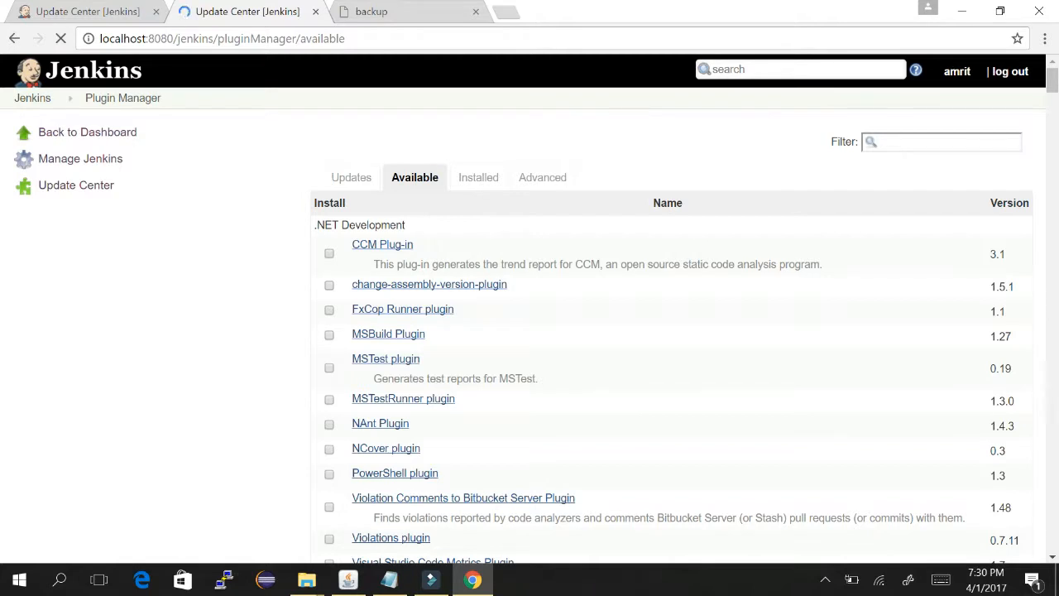
- Type 'backup' into the Available plugins filter and search the page for 'backup'
click(927, 142)
text(backup)
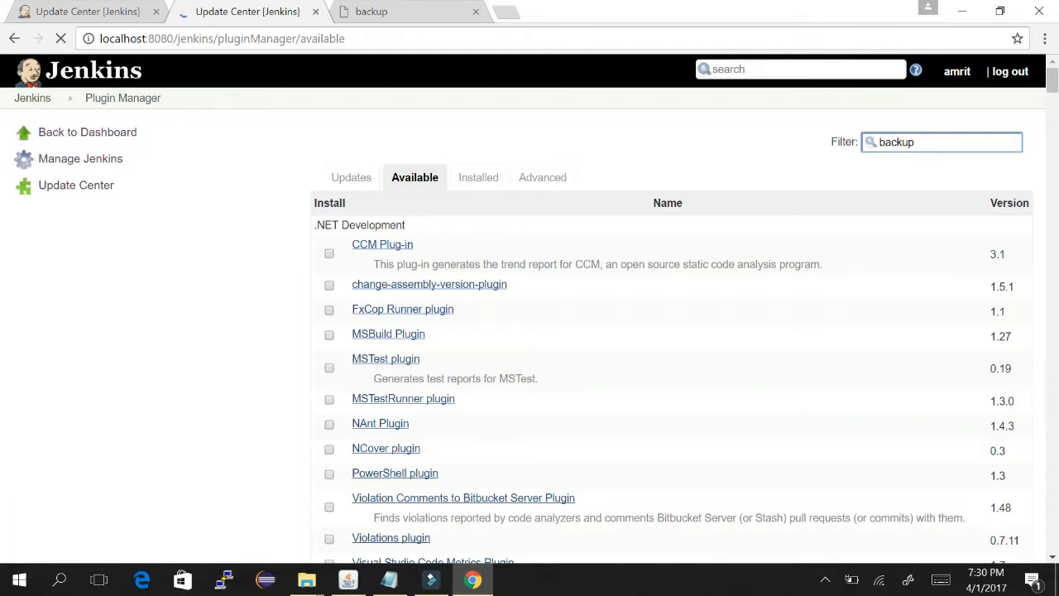
key(ctrl+f)
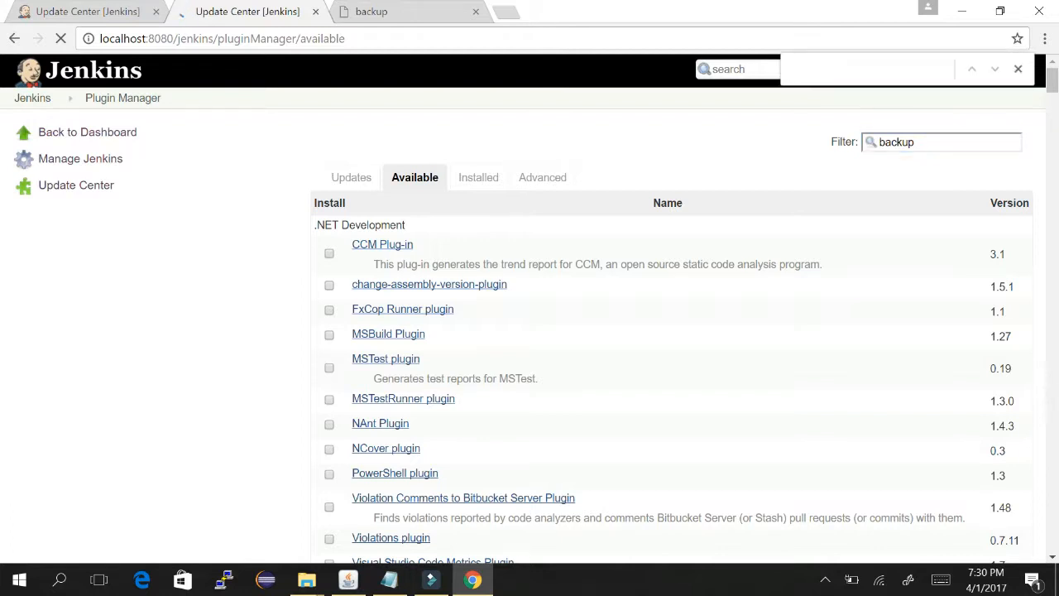
text(bac)
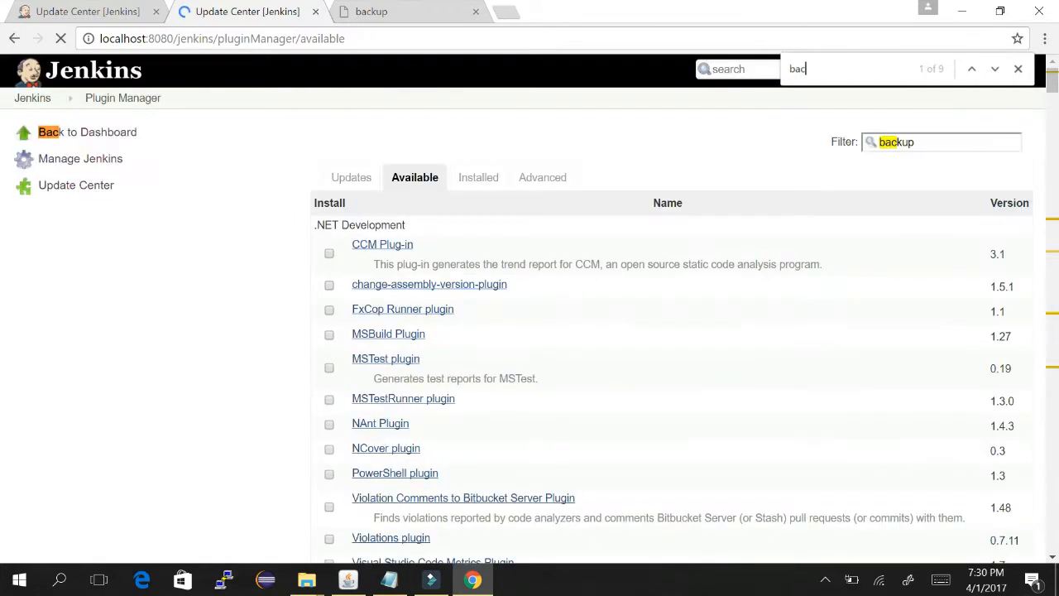
text(kup)
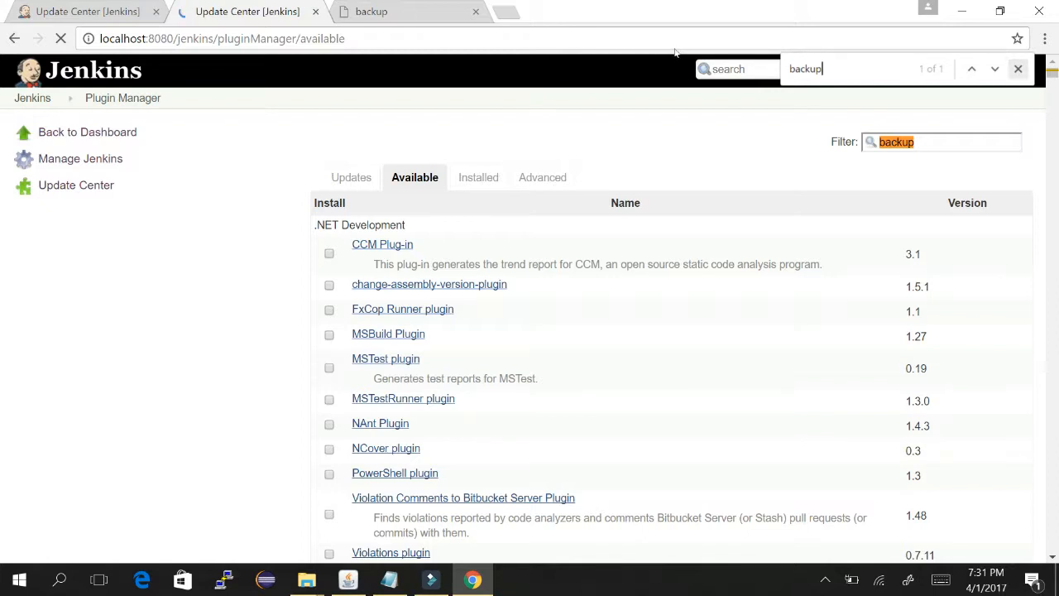
key(Escape)
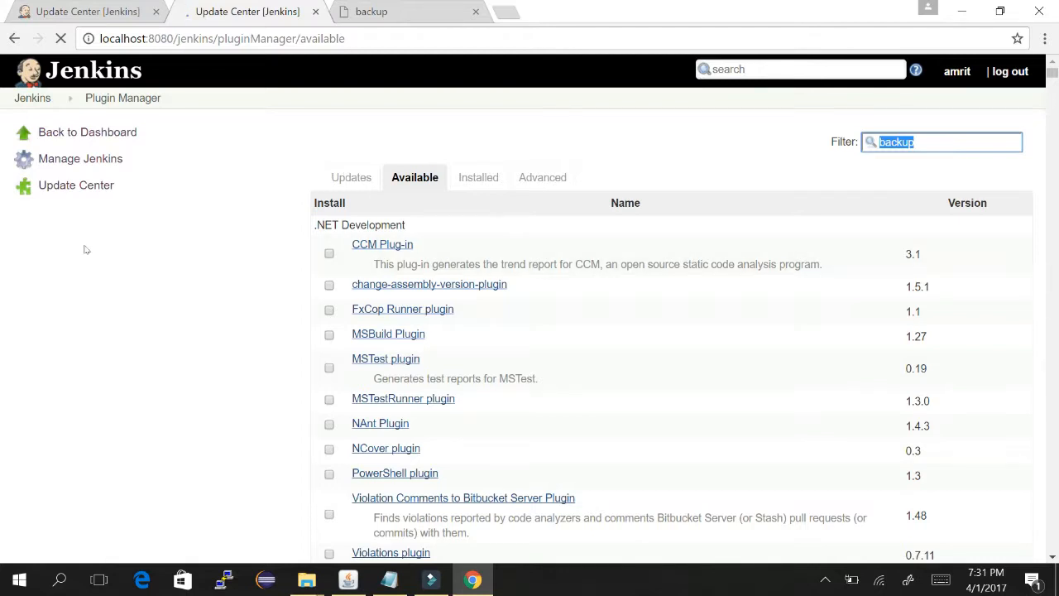
key(Right)
click(454, 112)
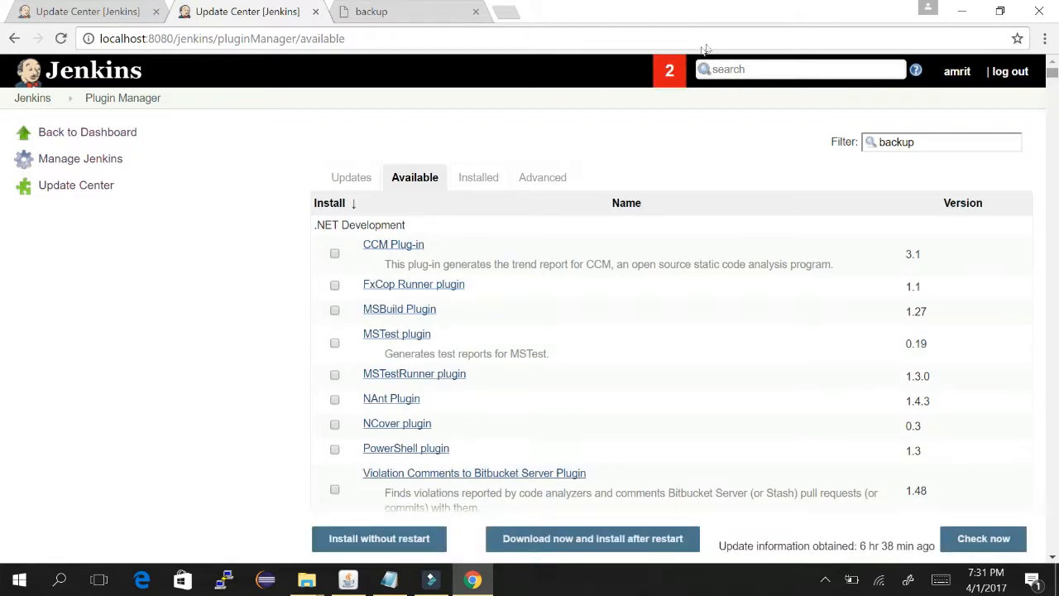
- Correct the Available plugins filter text so it reads 'backup'
click(941, 144)
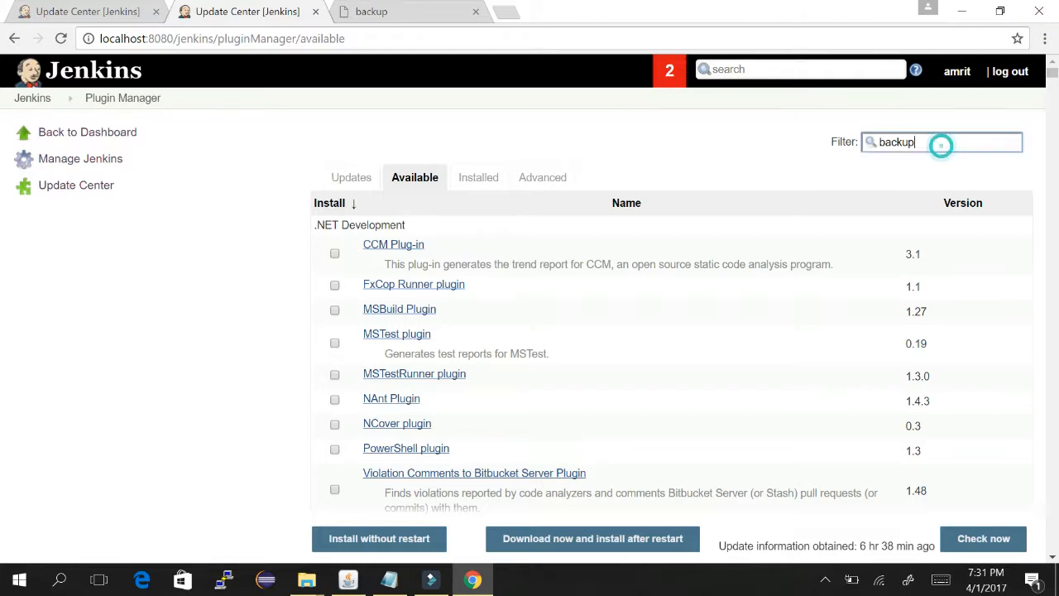
key(BackSpace)
key(BackSpace)
key(BackSpace)
key(BackSpace)
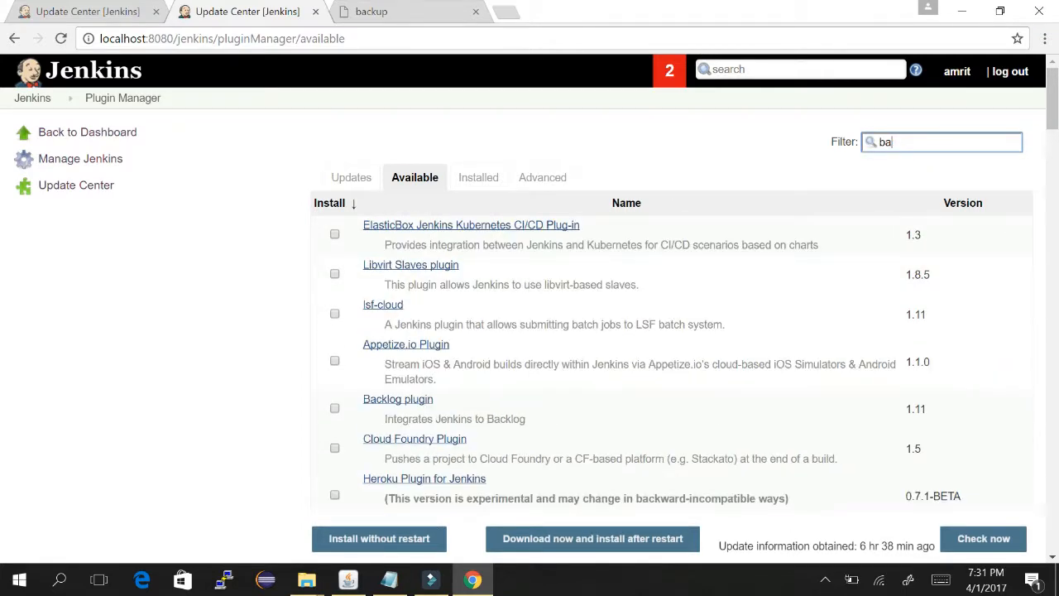
text(kup)
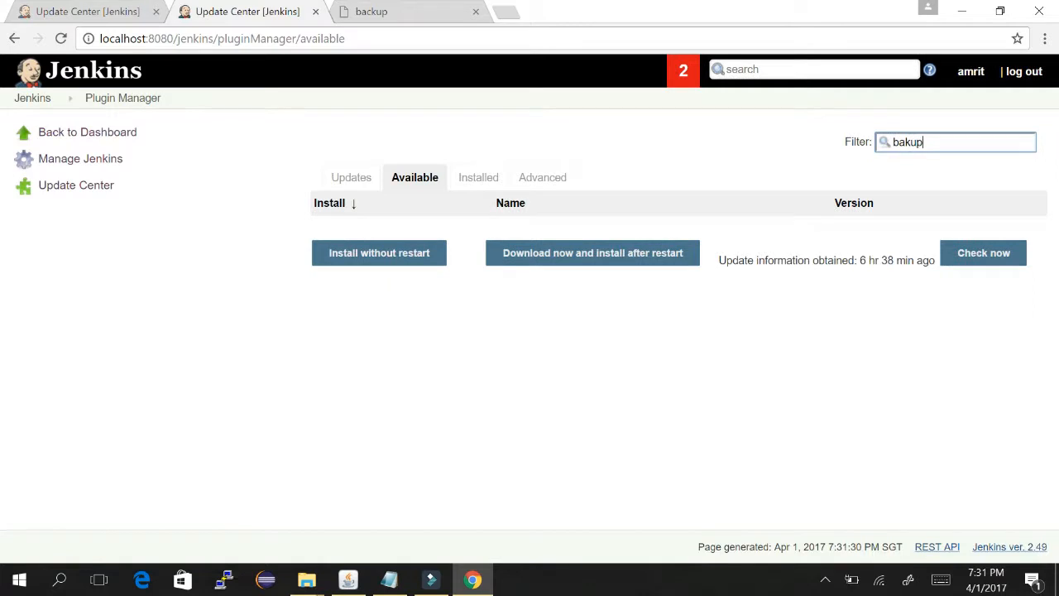
key(BackSpace)
key(BackSpace)
key(BackSpace)
text(ck)
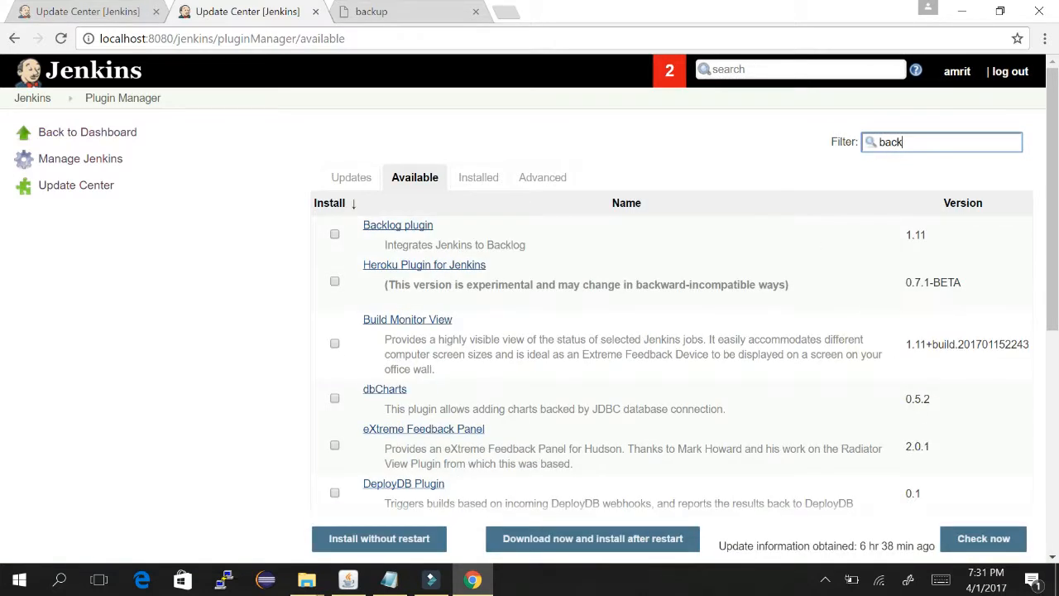
text(u)
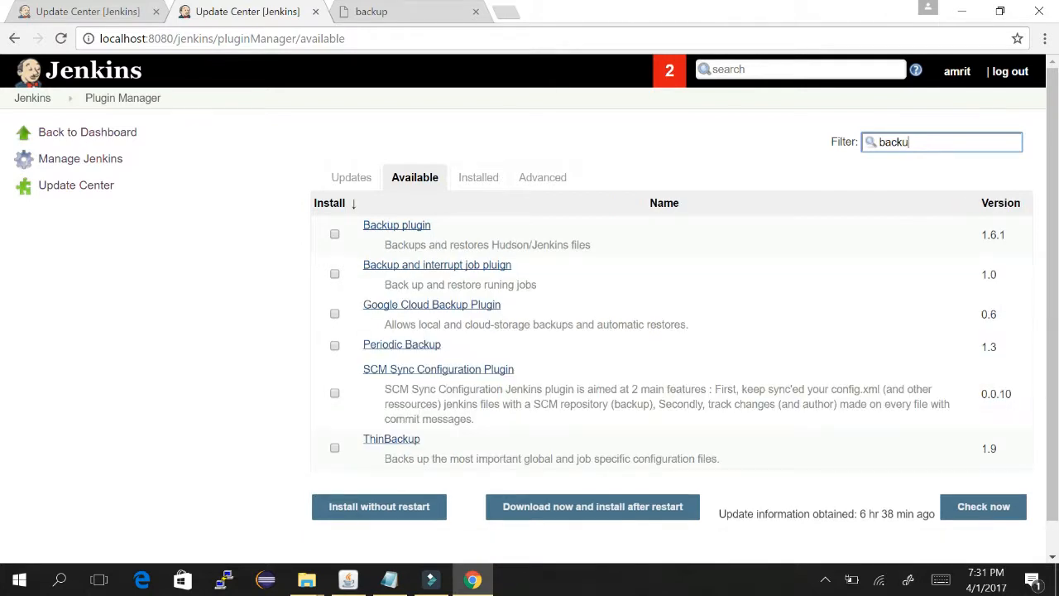
text(p)
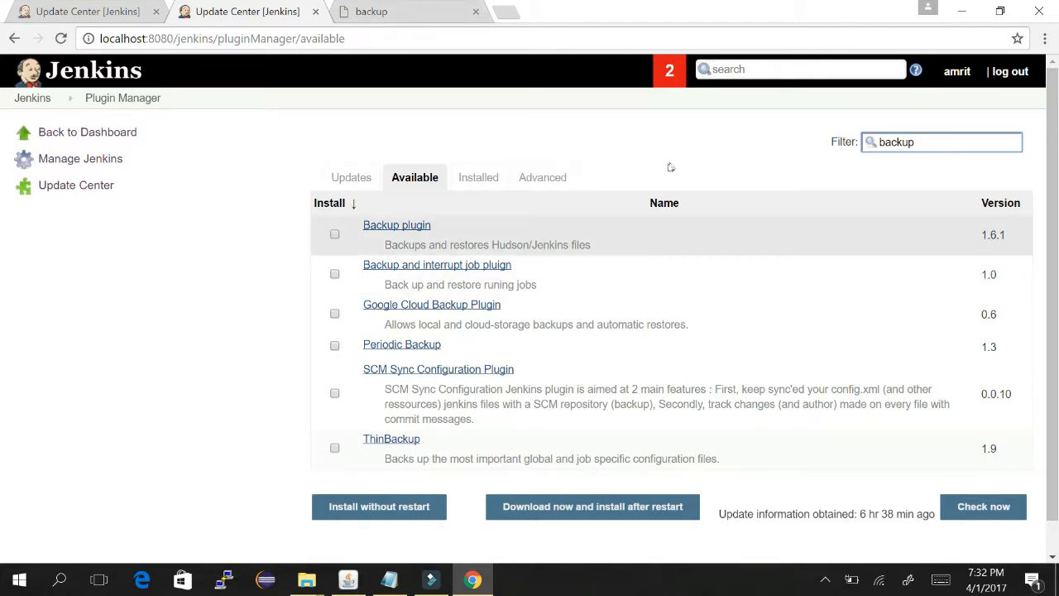
- Download backup.hpi version 1.4 from the backup plugin's version listing
click(600, 170)
click(371, 11)
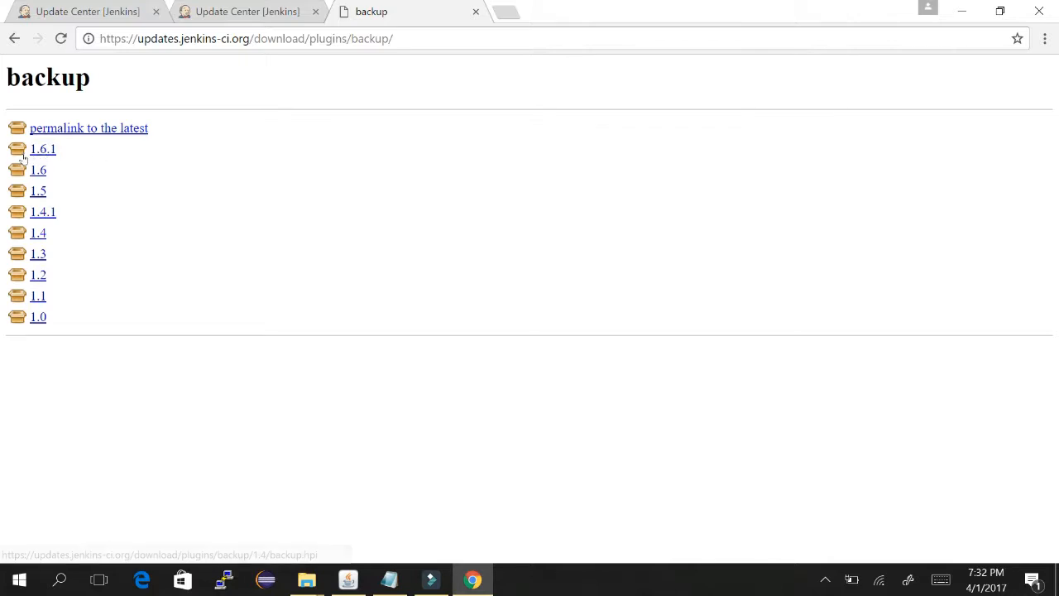
click(38, 233)
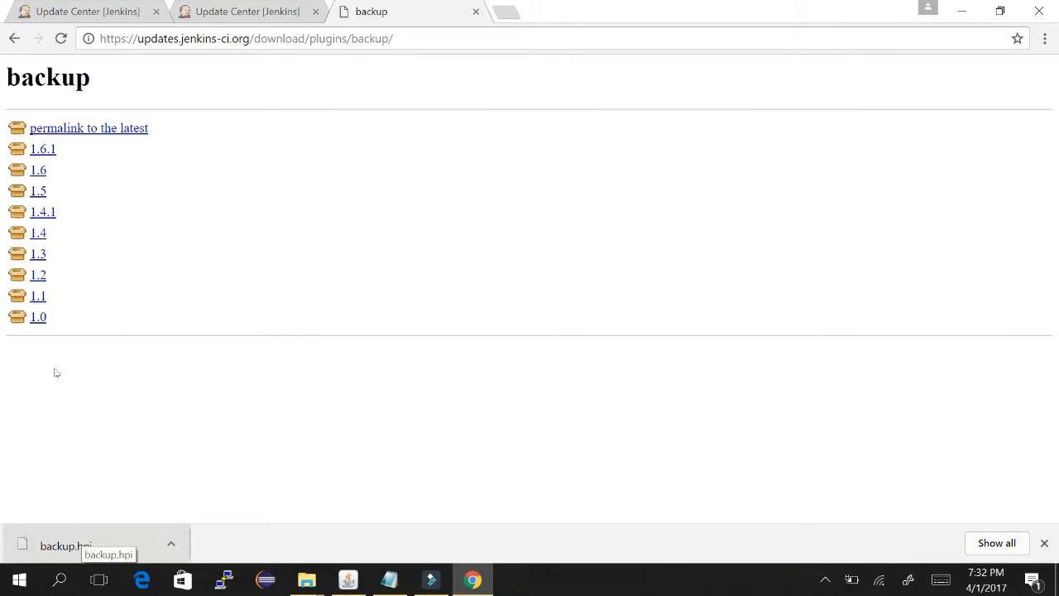
click(177, 4)
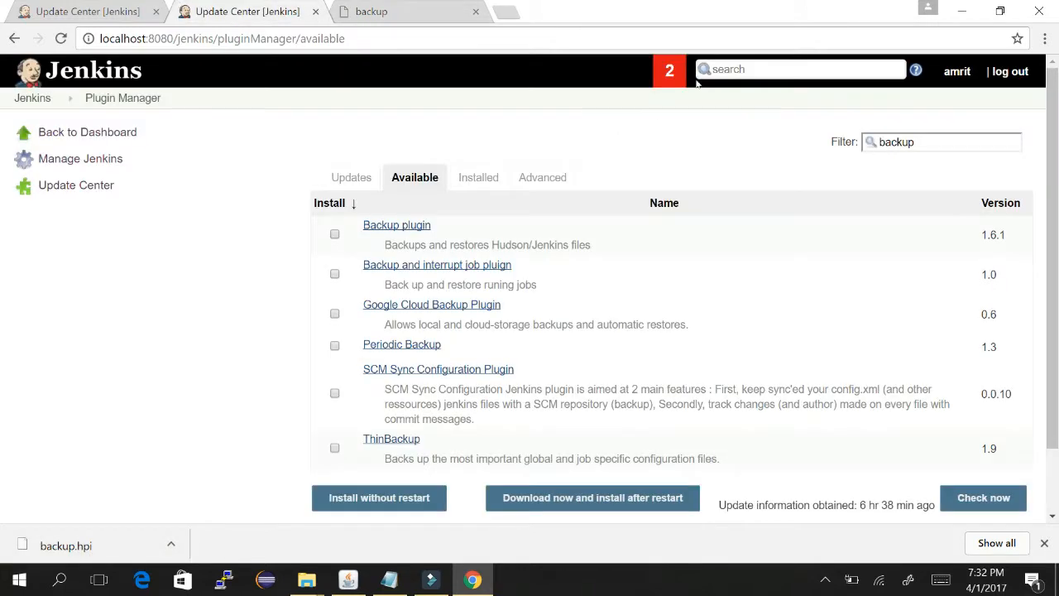
- Upload backup.hpi from the Downloads folder via the Plugin Manager's Upload Plugin section
click(39, 5)
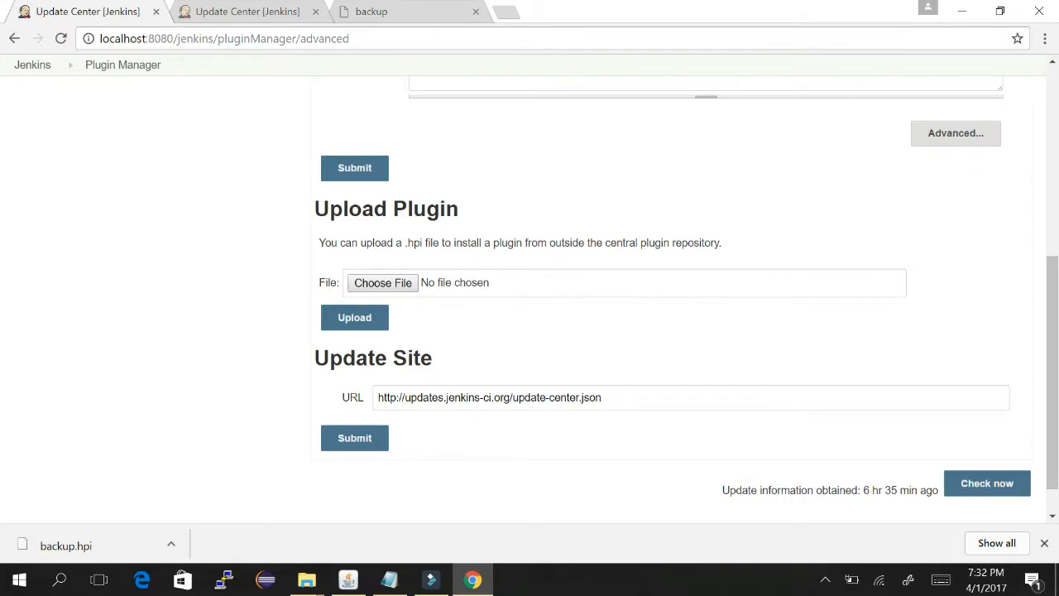
drag(329, 209, 447, 209)
drag(325, 242, 636, 242)
click(395, 282)
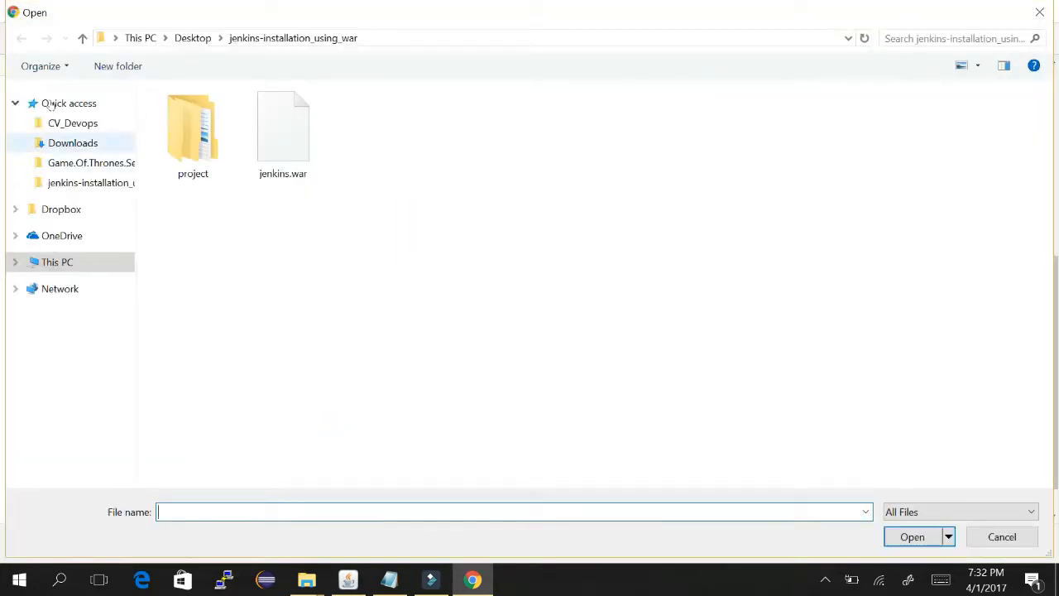
click(73, 142)
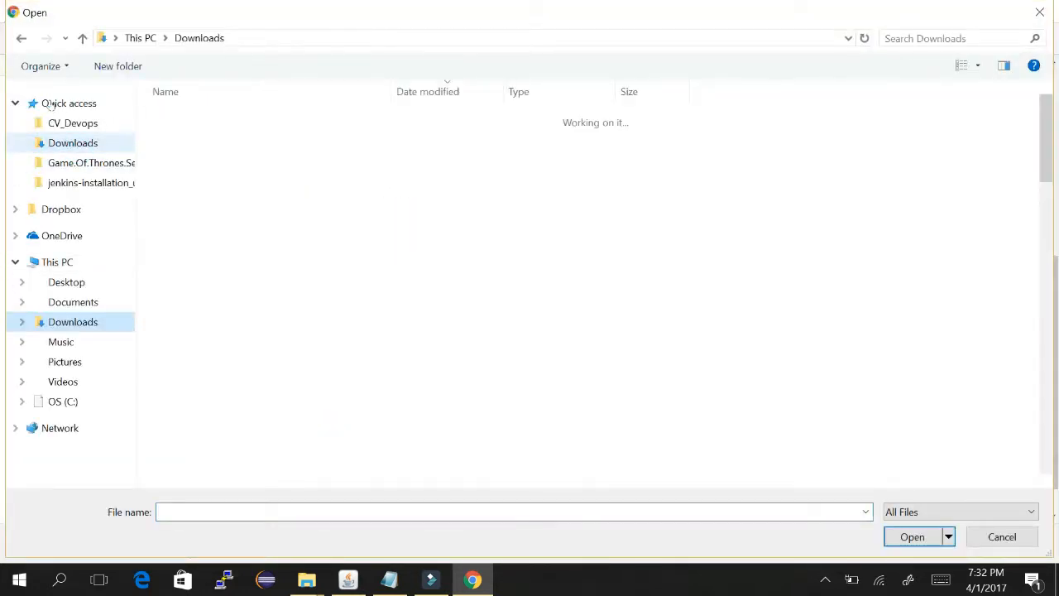
double_click(174, 116)
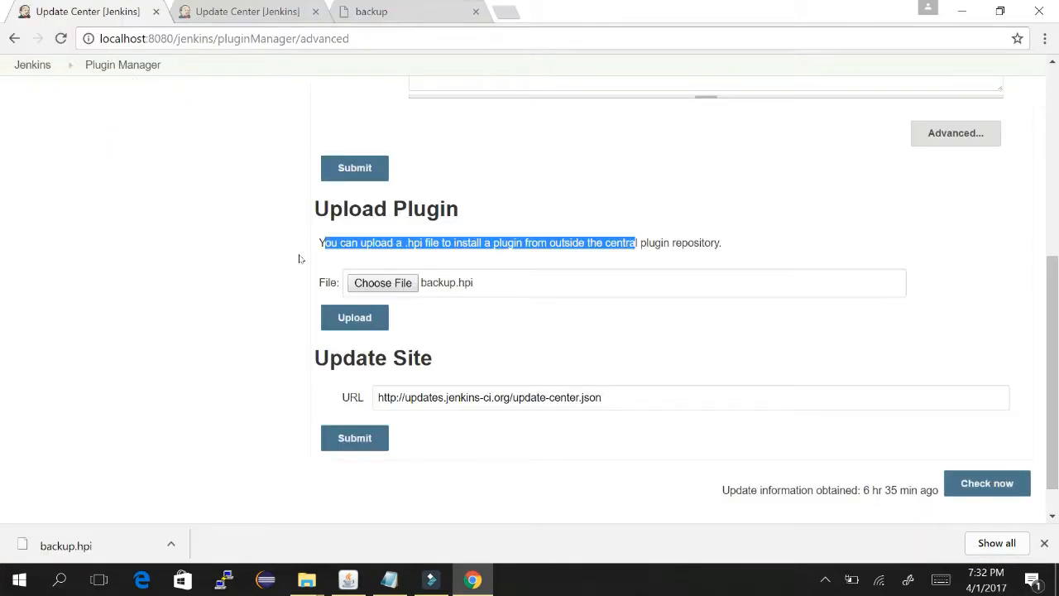
key(Tab)
key(Return)
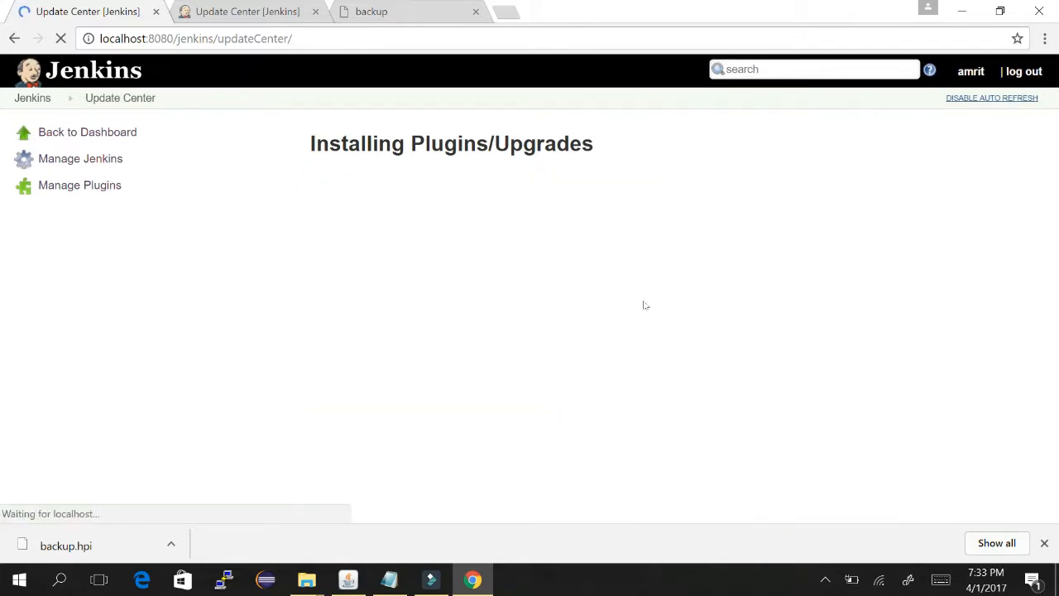
- Dismiss the downloads bar, return to the Jenkins top page, then show the Plugin Manager Advanced tab
click(1045, 544)
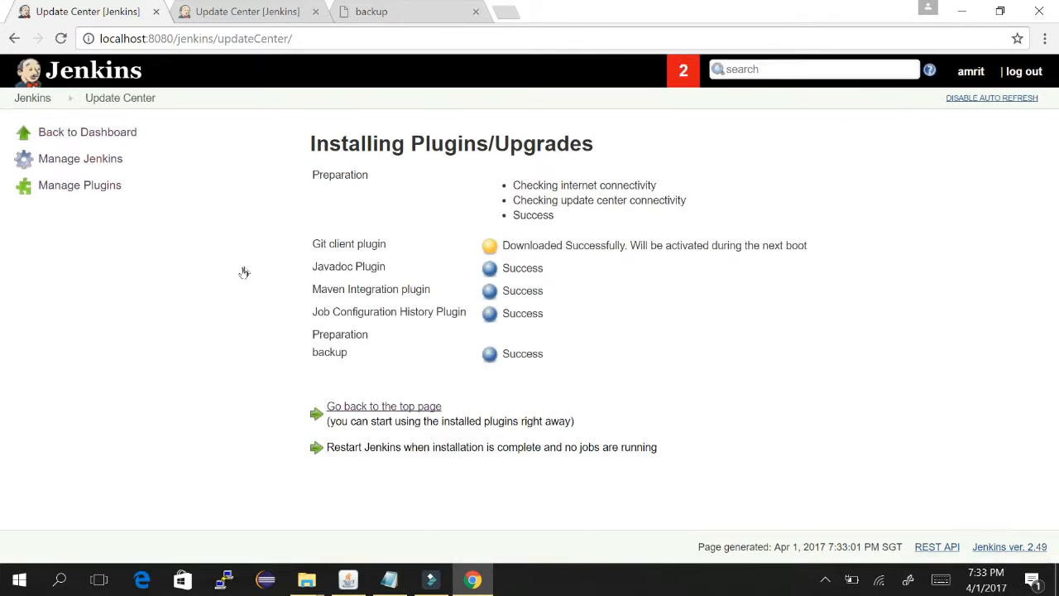
click(362, 398)
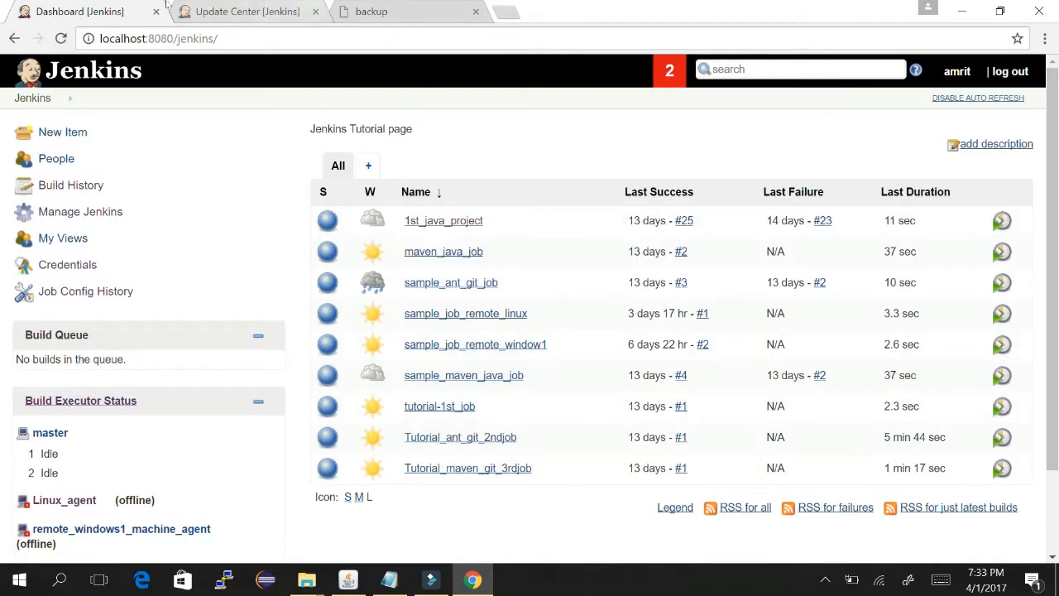
click(167, 6)
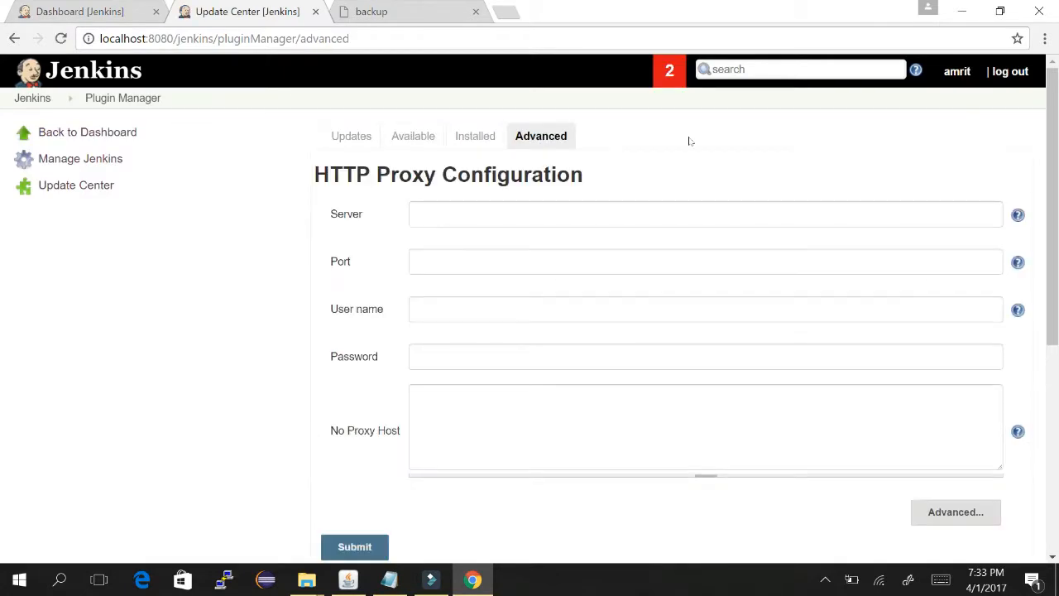
- Refresh Jenkins' plugin update information with Check now
scroll(704, 207, down, 4)
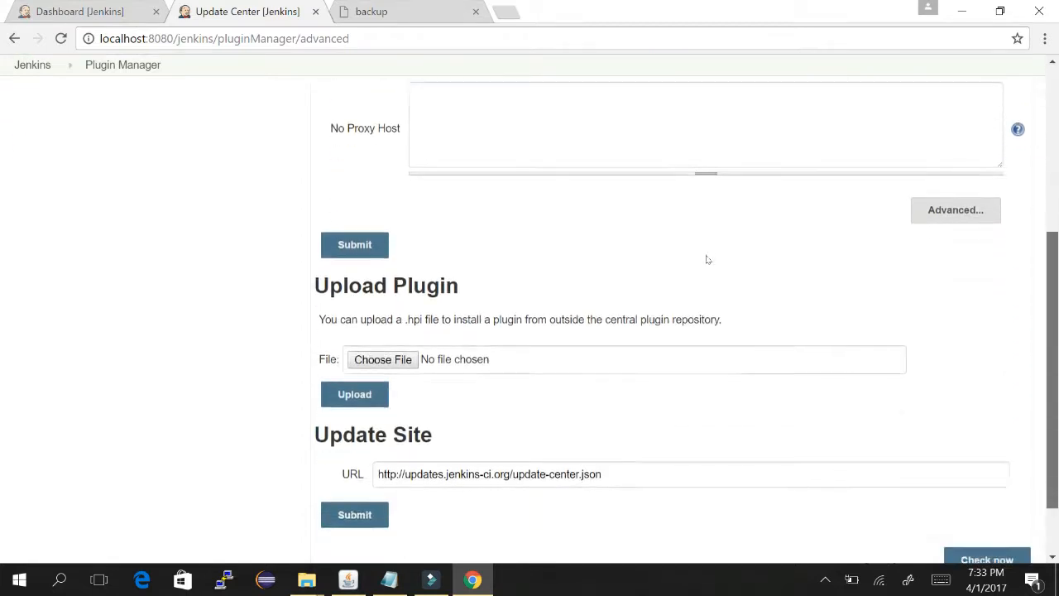
scroll(707, 259, down, 1)
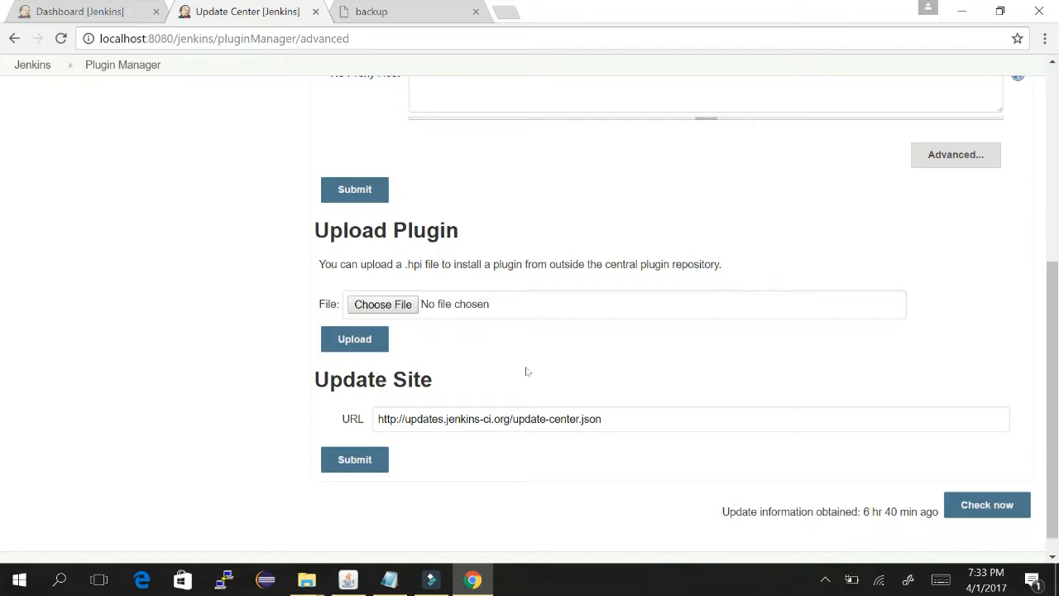
scroll(604, 365, down, 1)
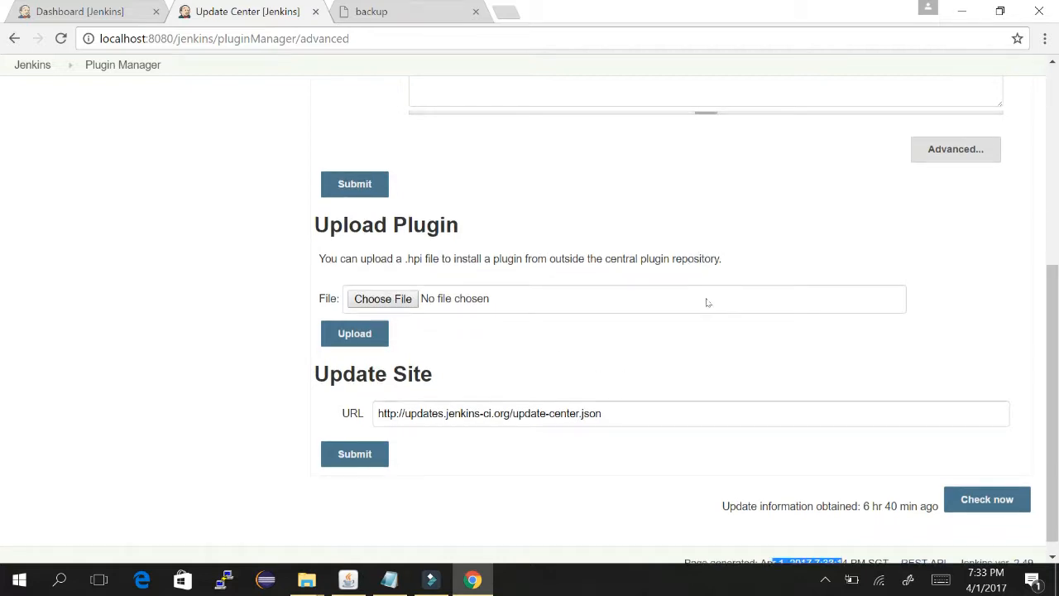
key(Tab)
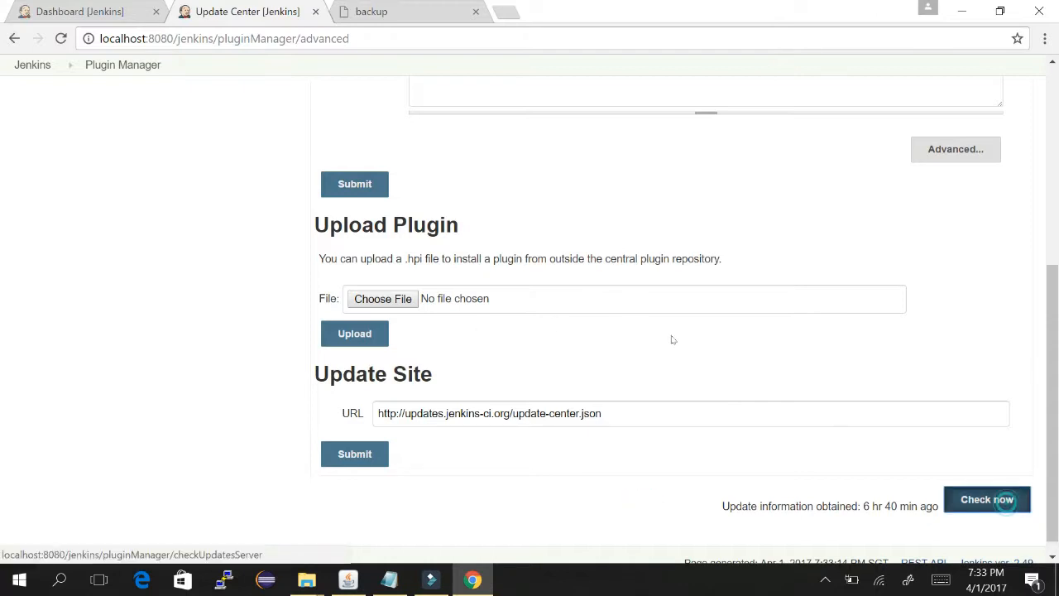
key(Return)
scroll(703, 286, down, 1)
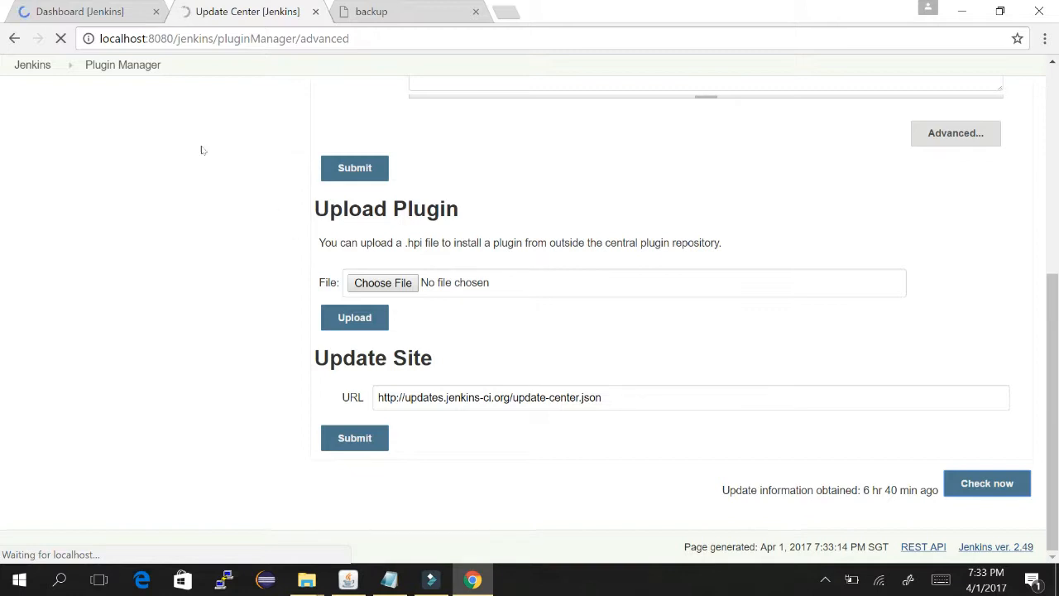
- Confirm the update information timestamp reads seconds ago, then close the Update Center tab
click(15, 7)
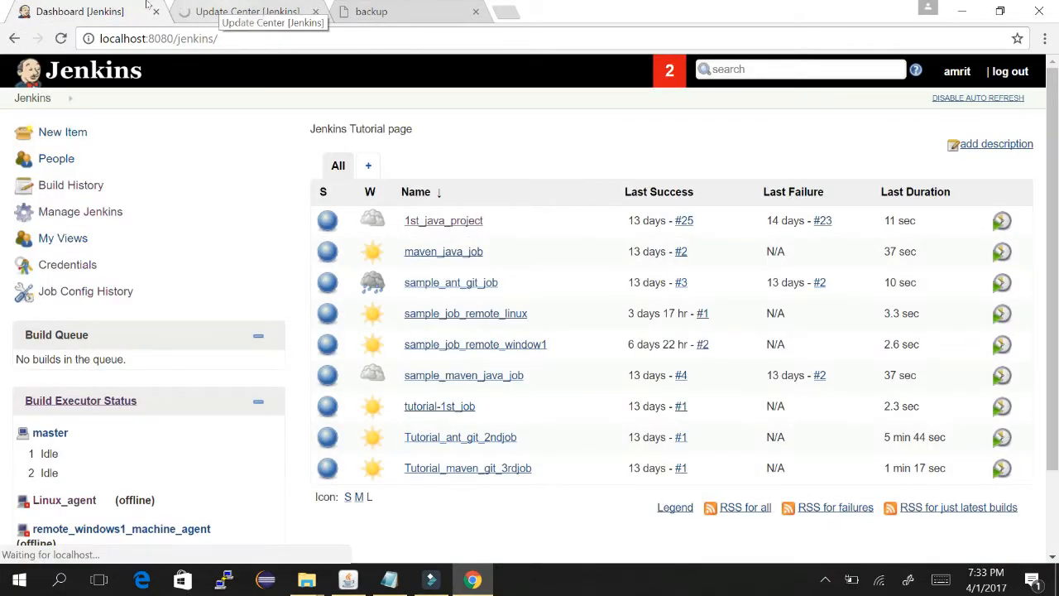
key(ctrl+Tab)
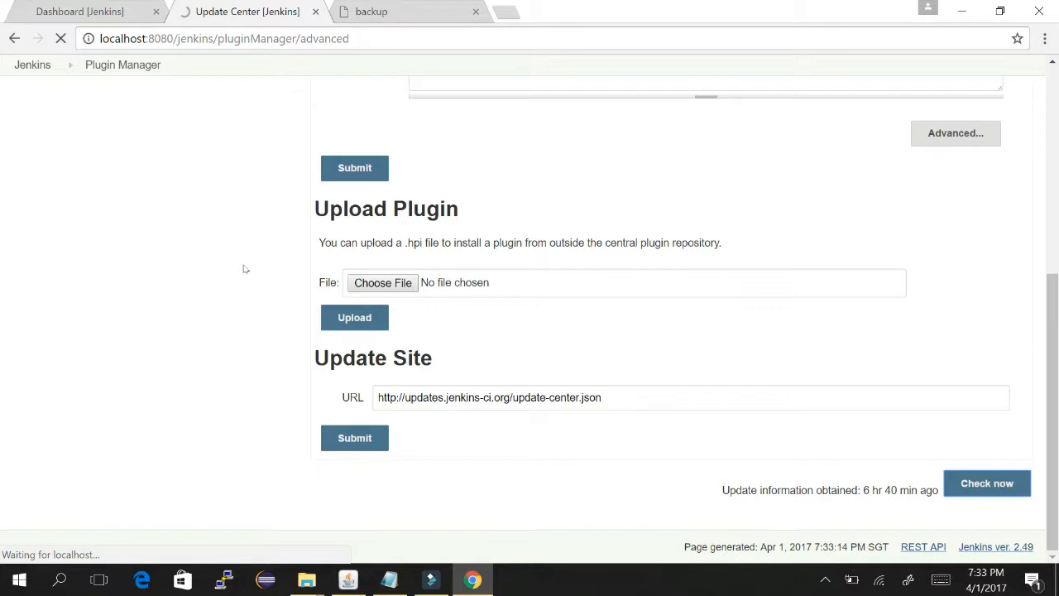
key(Tab)
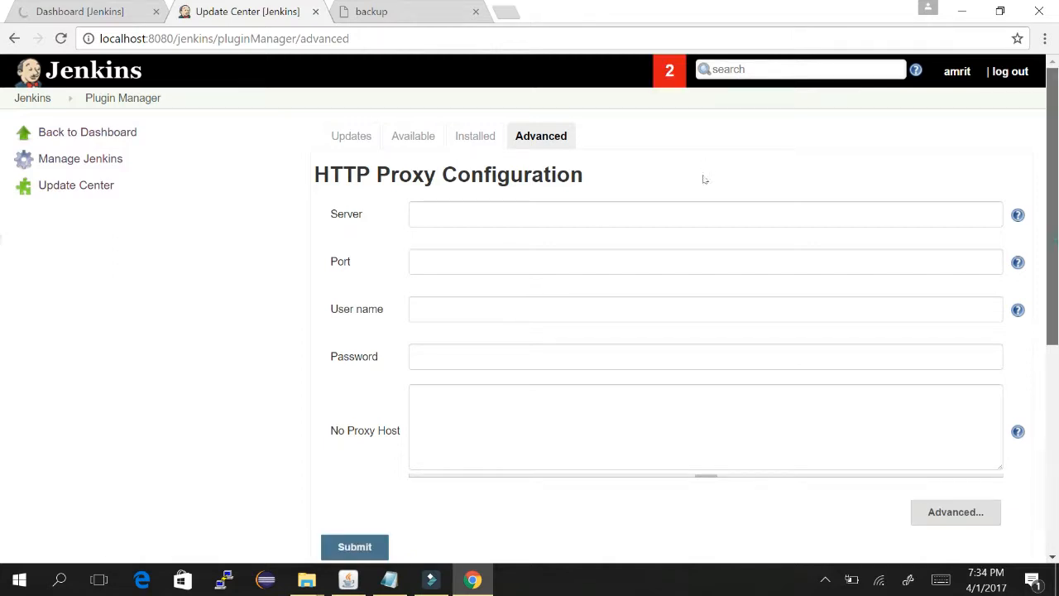
scroll(702, 170, down, 4)
scroll(708, 297, down, 1)
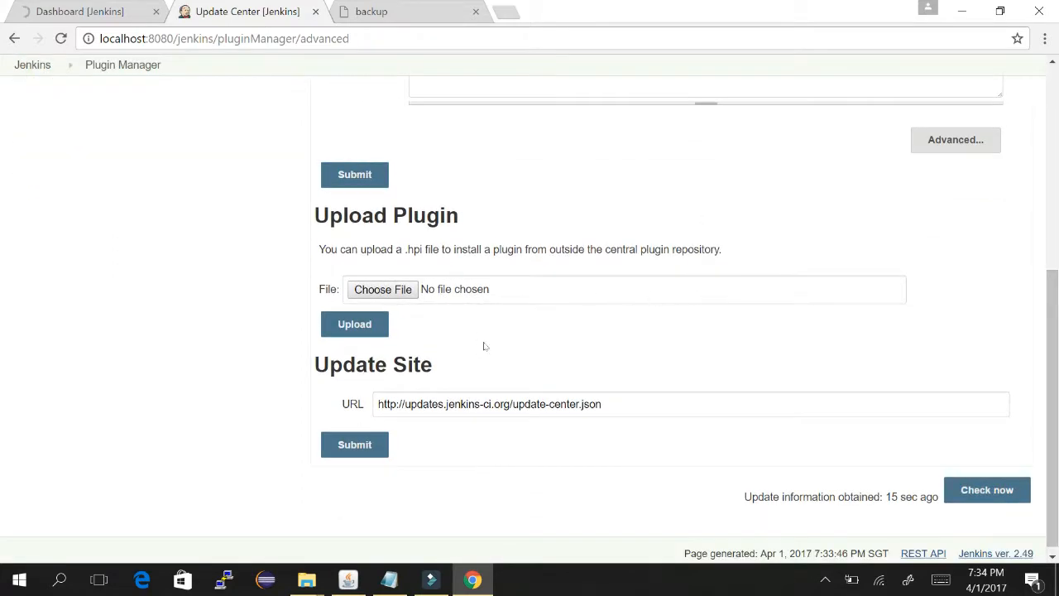
drag(745, 498, 854, 499)
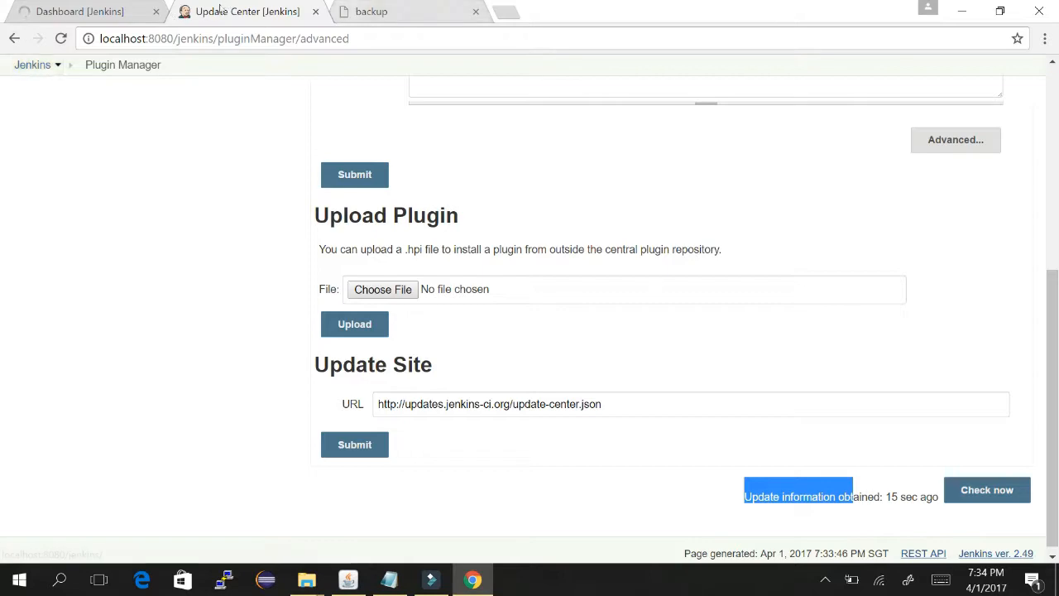
click(315, 12)
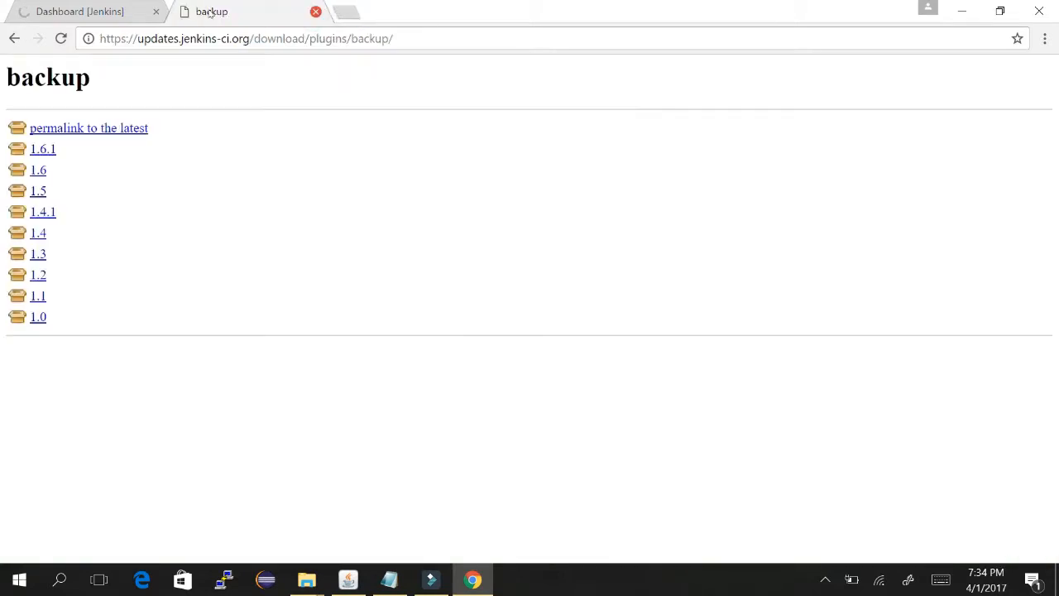
- Close the backup listing tab and change Notepad item 4 Manage pluggins to done
click(314, 12)
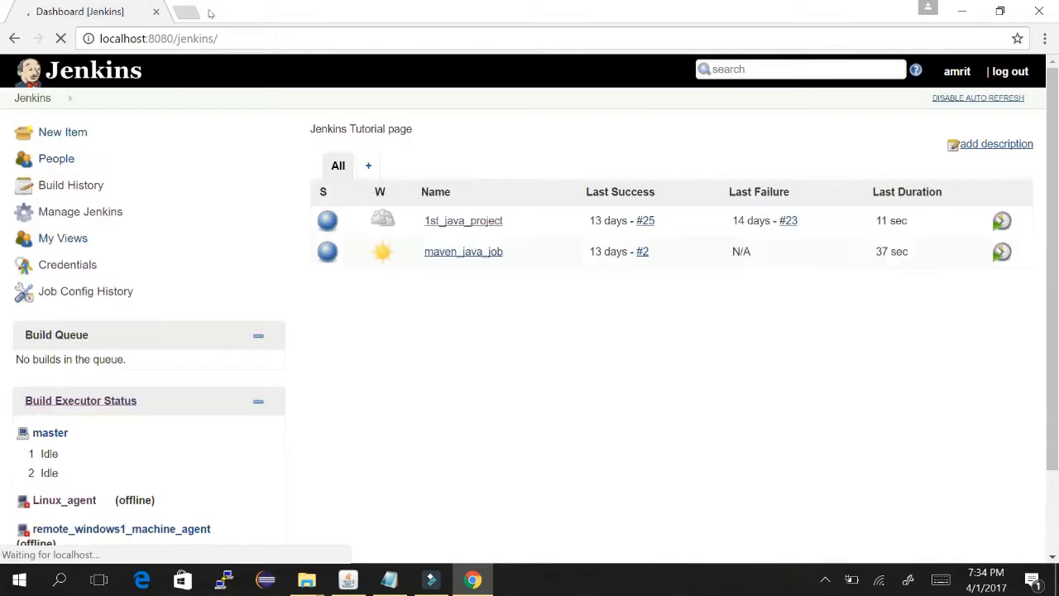
key(alt+Tab)
key(alt+Tab)
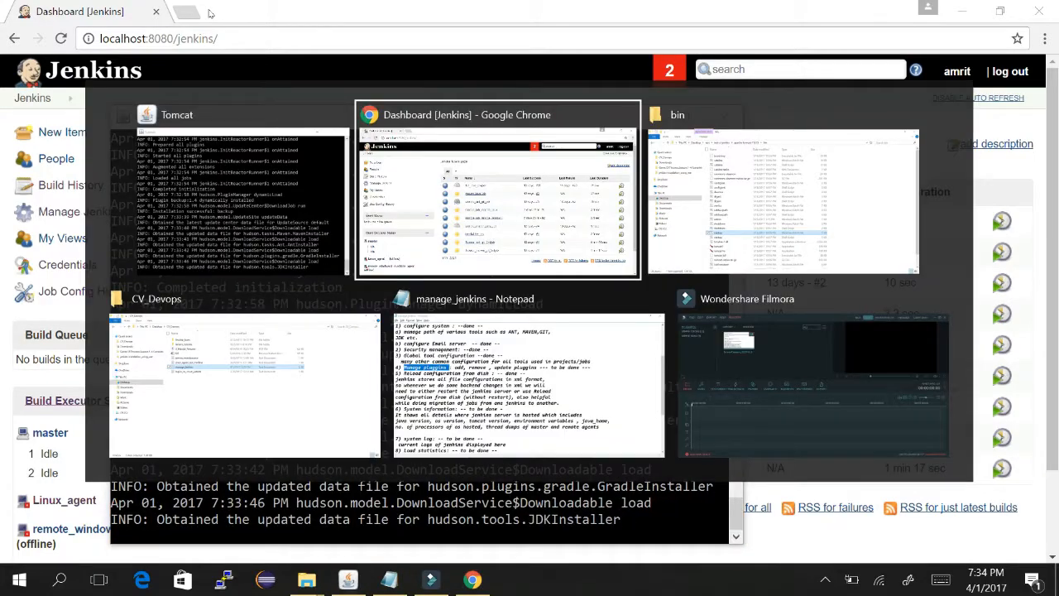
key(alt+Tab)
key(alt+Tab)
key(alt+Tab)
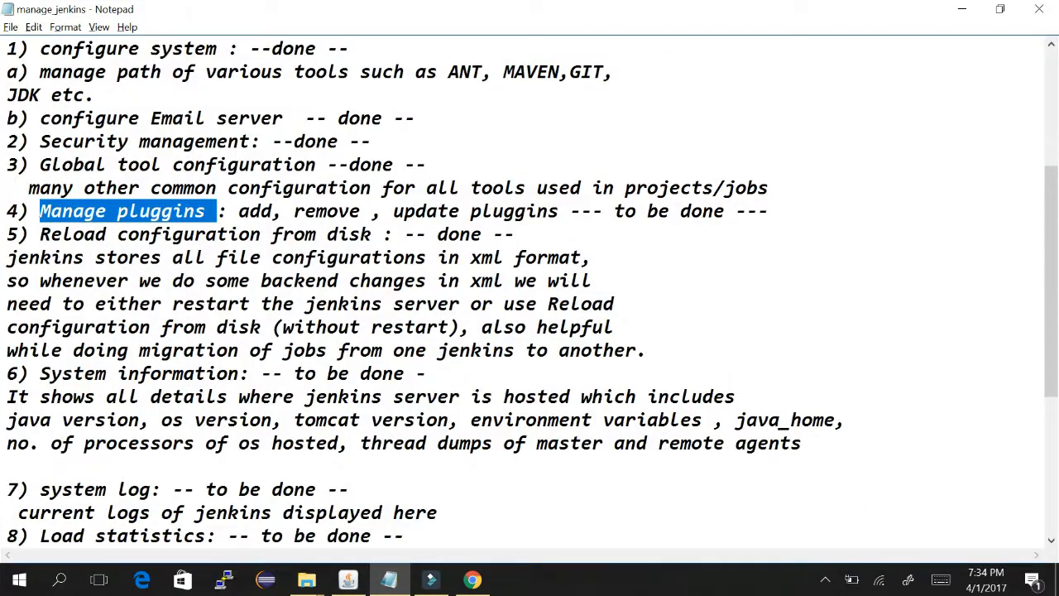
drag(621, 213, 670, 212)
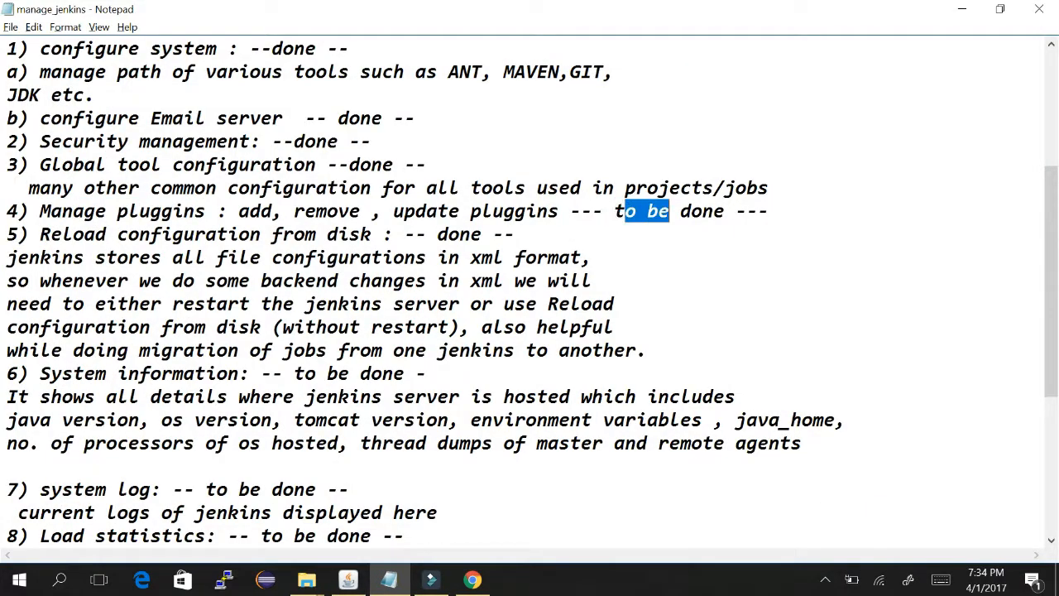
key(BackSpace)
key(BackSpace)
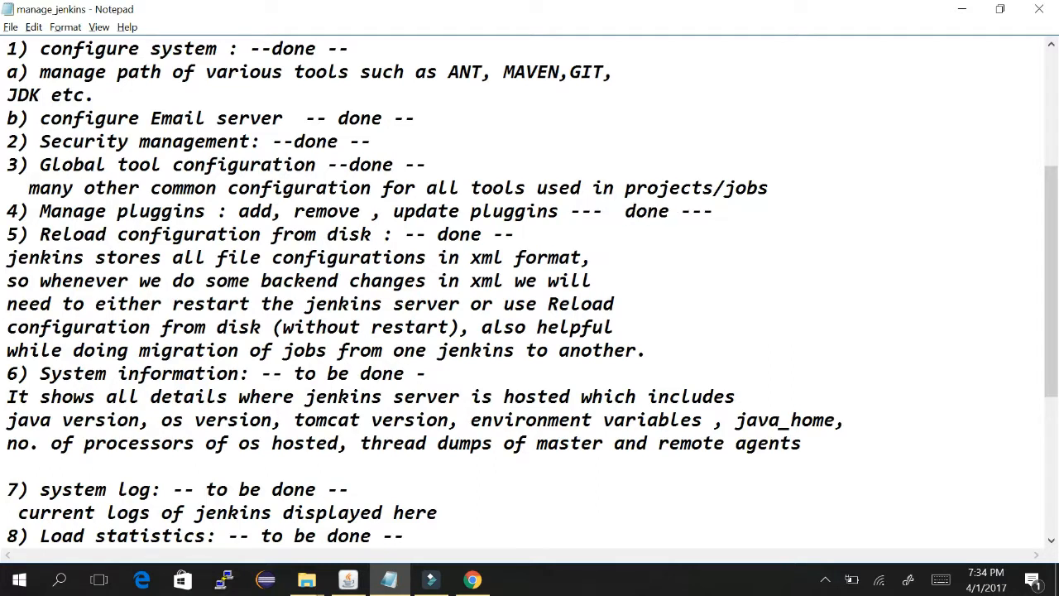
- Highlight the xml configurations and System information notes, then return to the Jenkins dashboard
drag(295, 257, 139, 257)
click(174, 235)
drag(62, 373, 294, 373)
key(alt+Tab)
key(Tab)
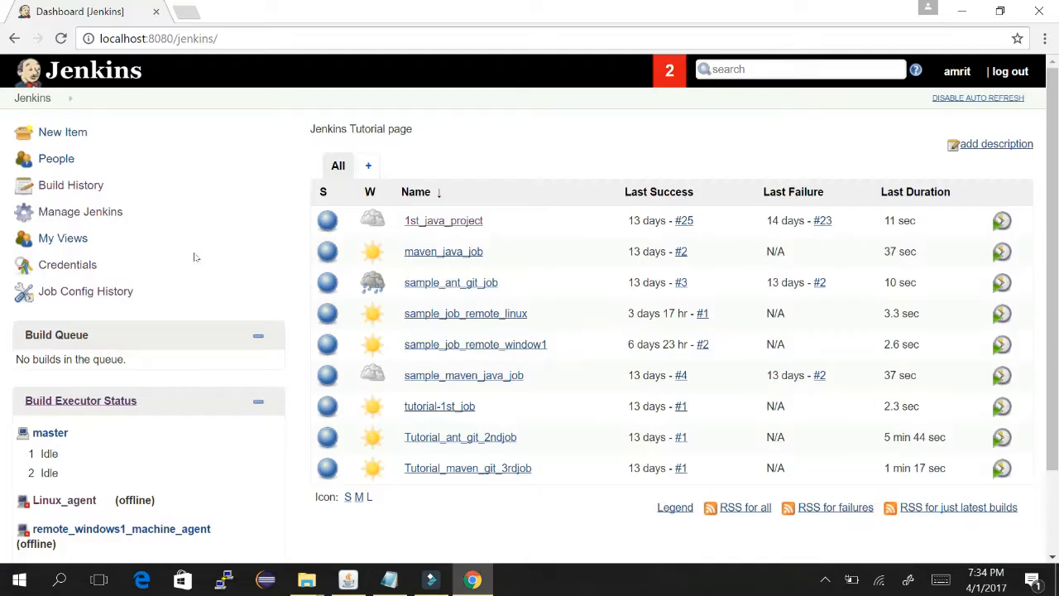
- Reload the Manage Jenkins page and glance at the Jenkins notes in Notepad
click(101, 213)
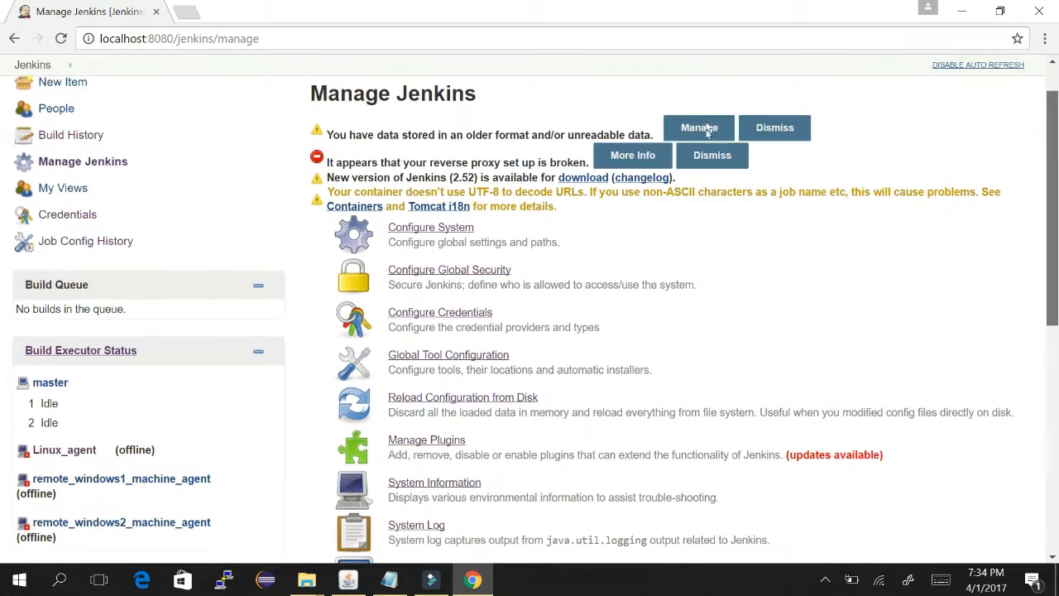
scroll(705, 165, down, 3)
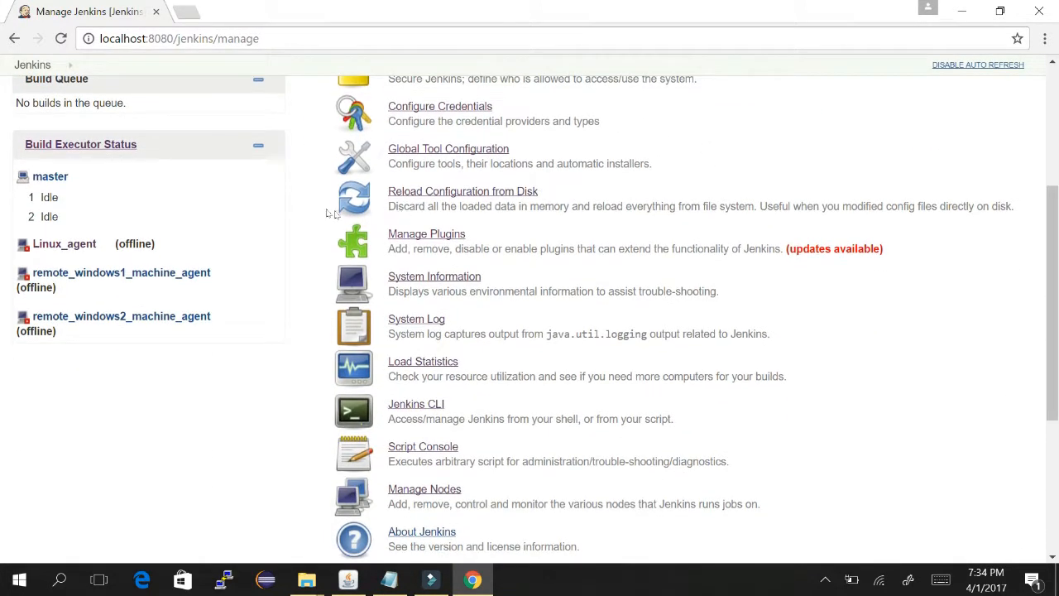
key(alt+Tab)
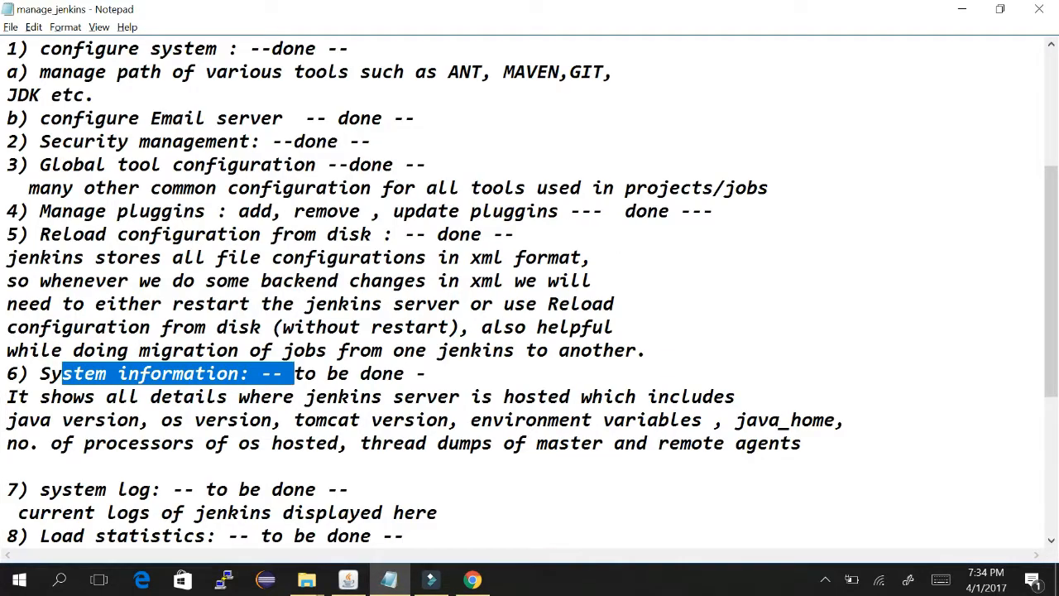
key(alt+Tab)
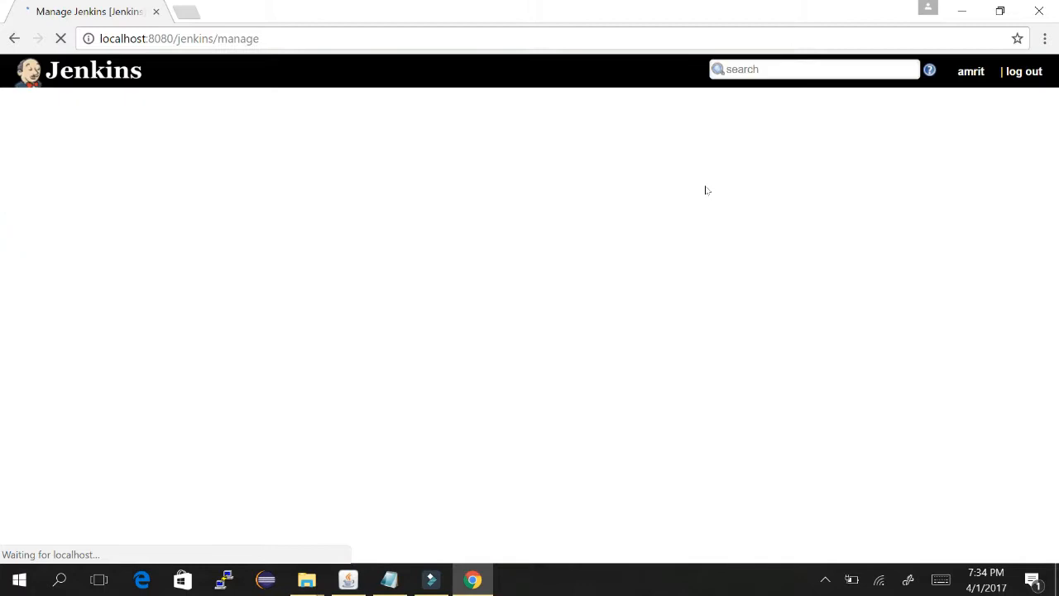
- Find 'system in' on the page and open System Information
scroll(164, 86, down, 1)
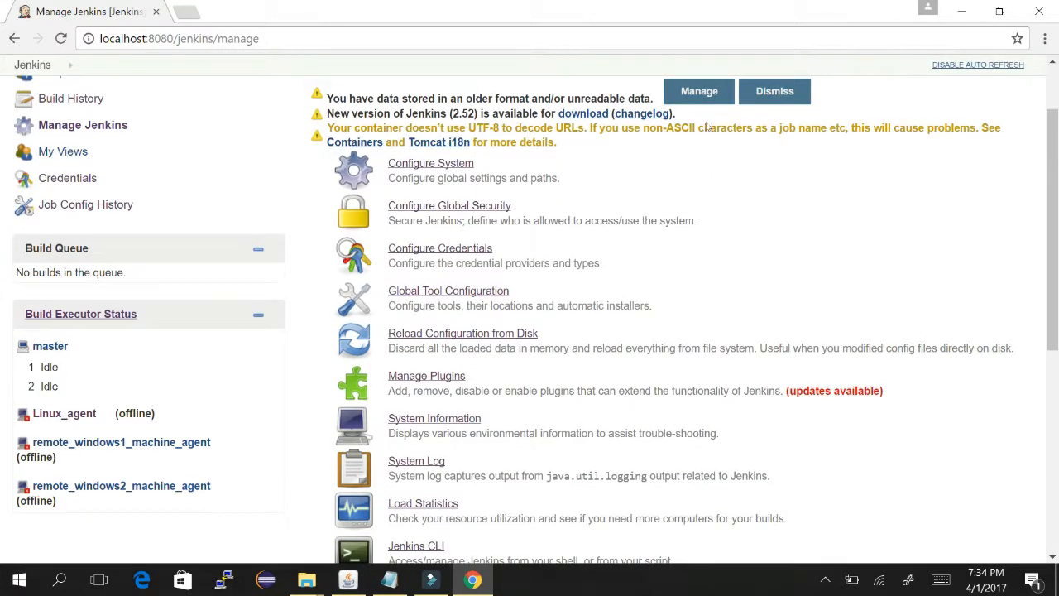
scroll(700, 170, down, 5)
scroll(707, 258, down, 2)
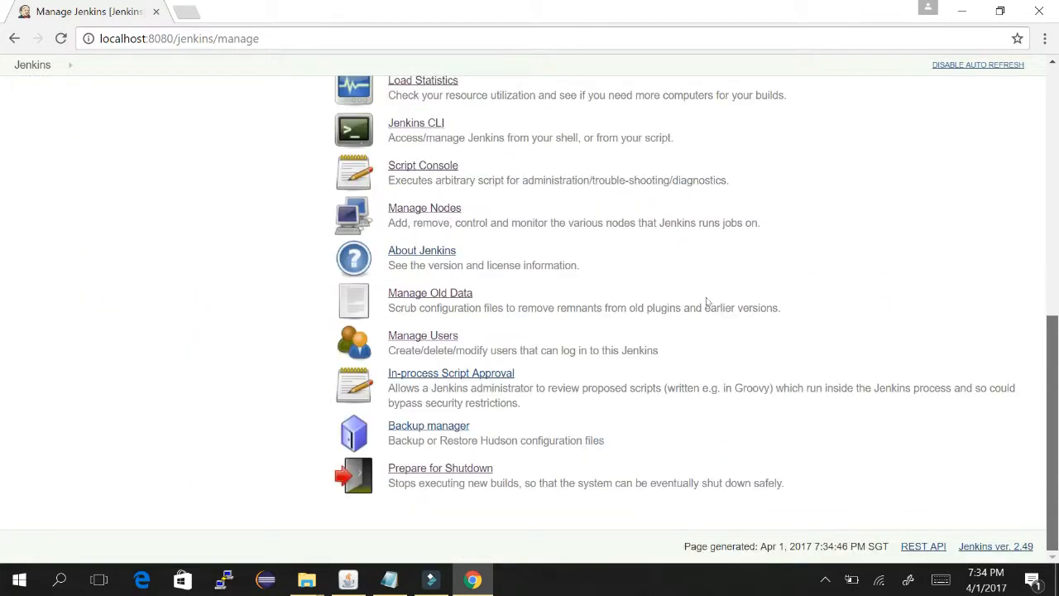
key(ctrl+f)
text(s)
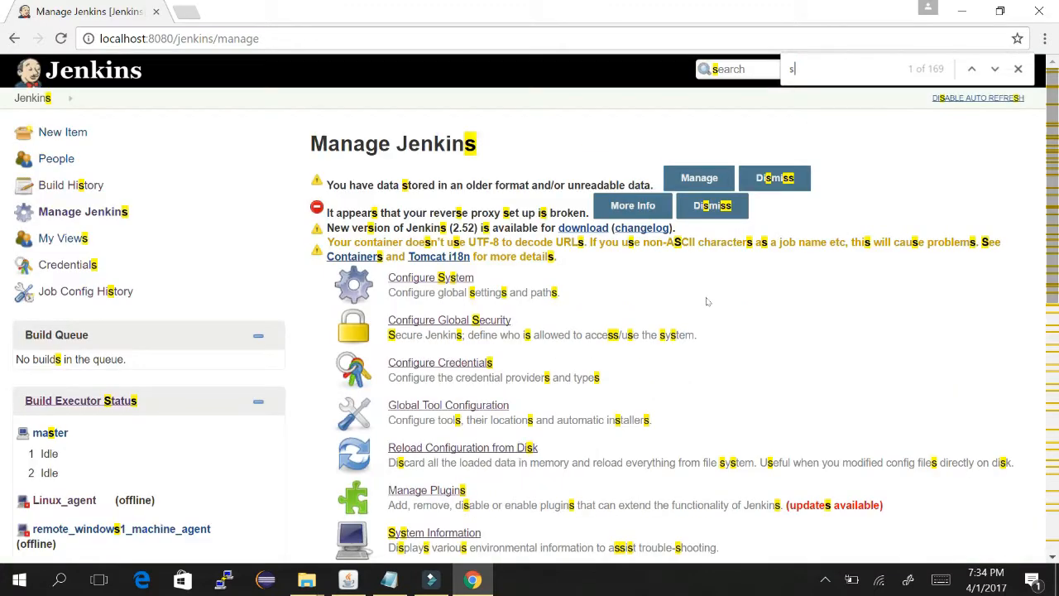
text(ystem in)
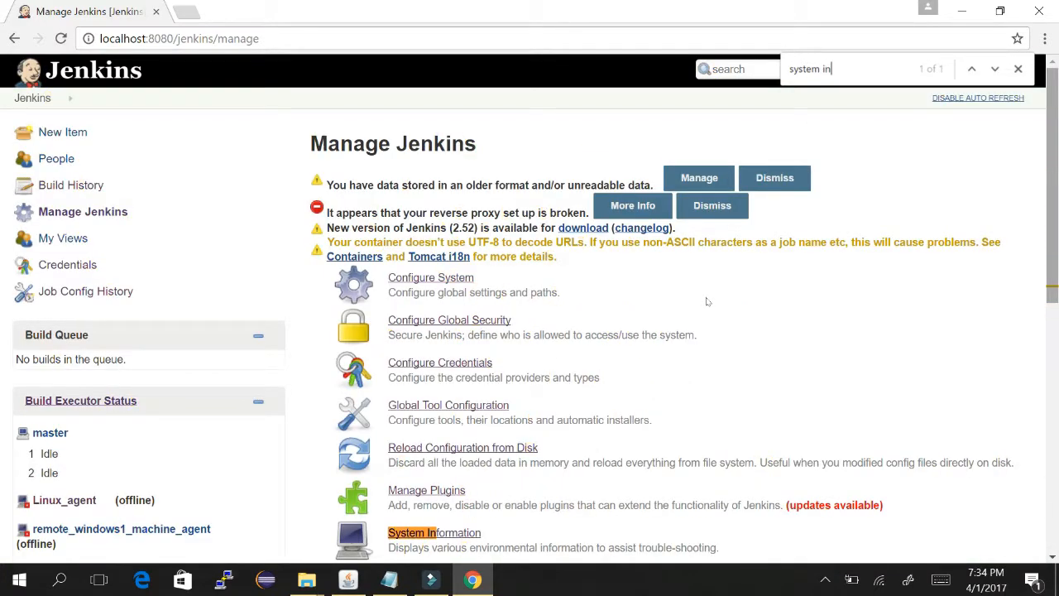
click(705, 181)
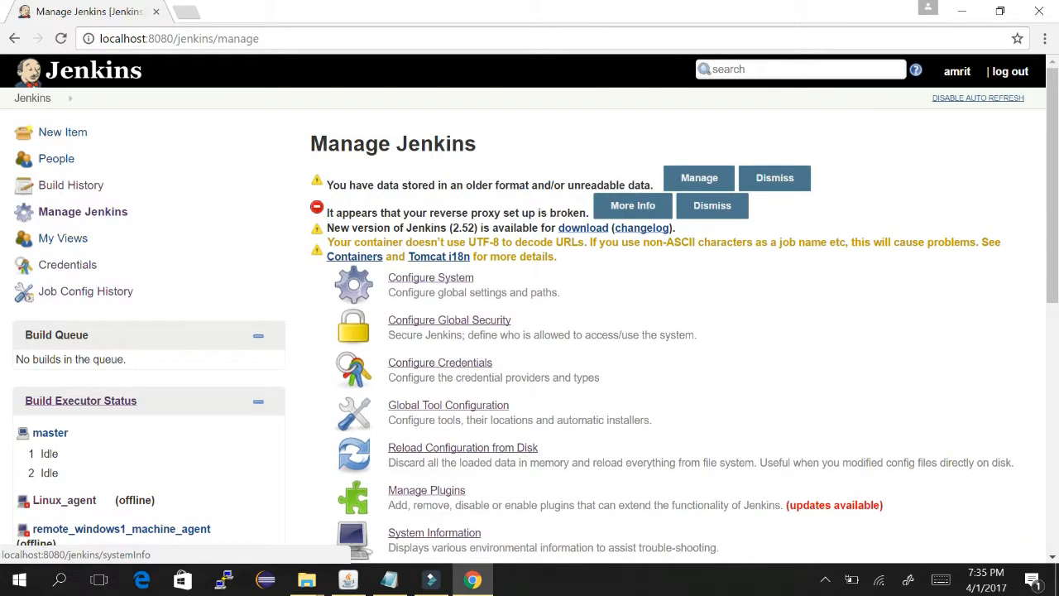
click(429, 532)
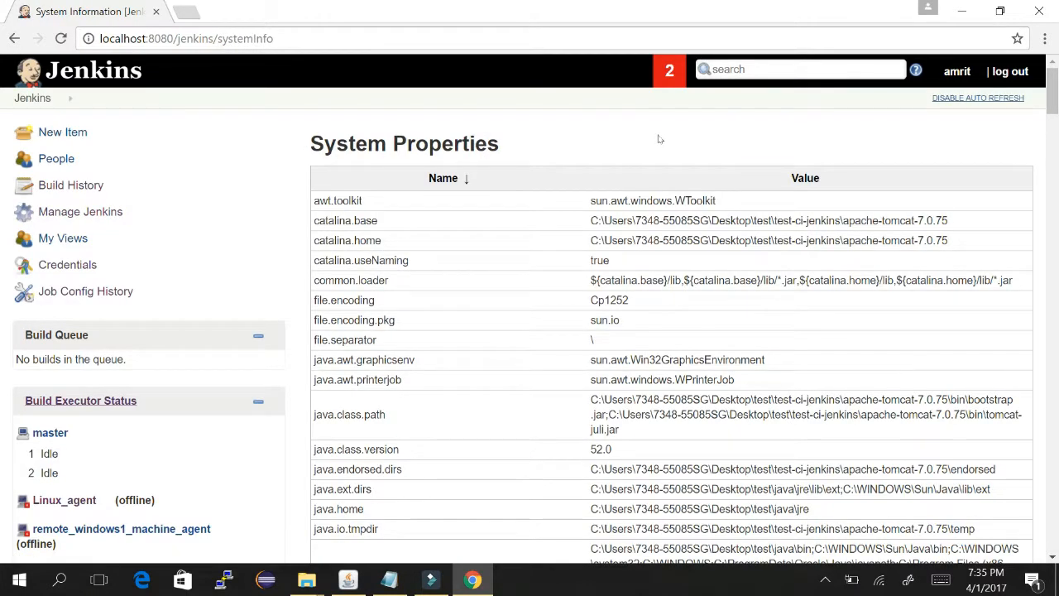
- Review the Jenkins notes in Notepad, then return to System Information
key(alt+Tab)
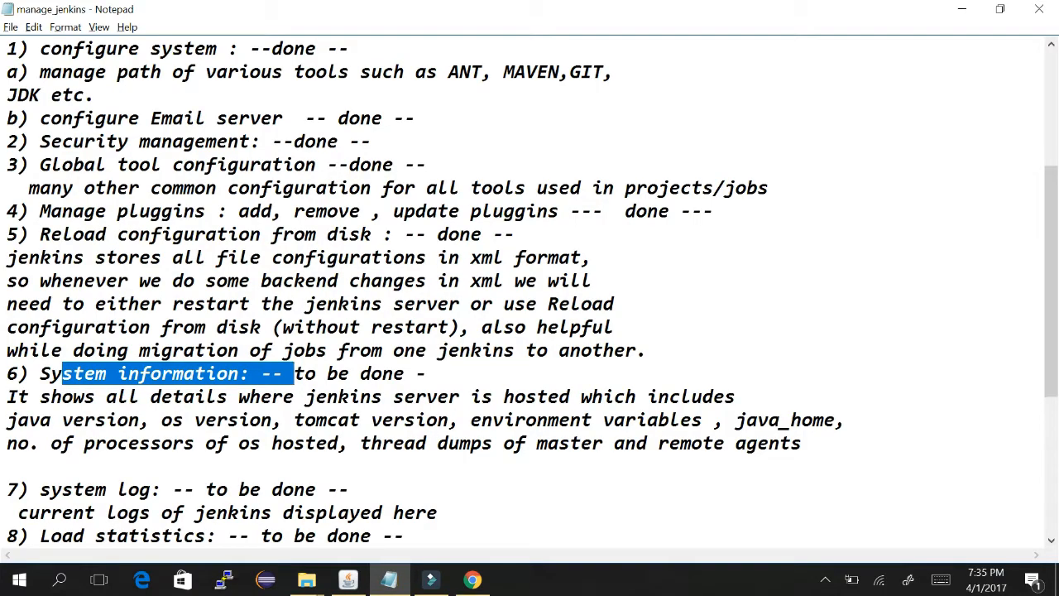
click(183, 421)
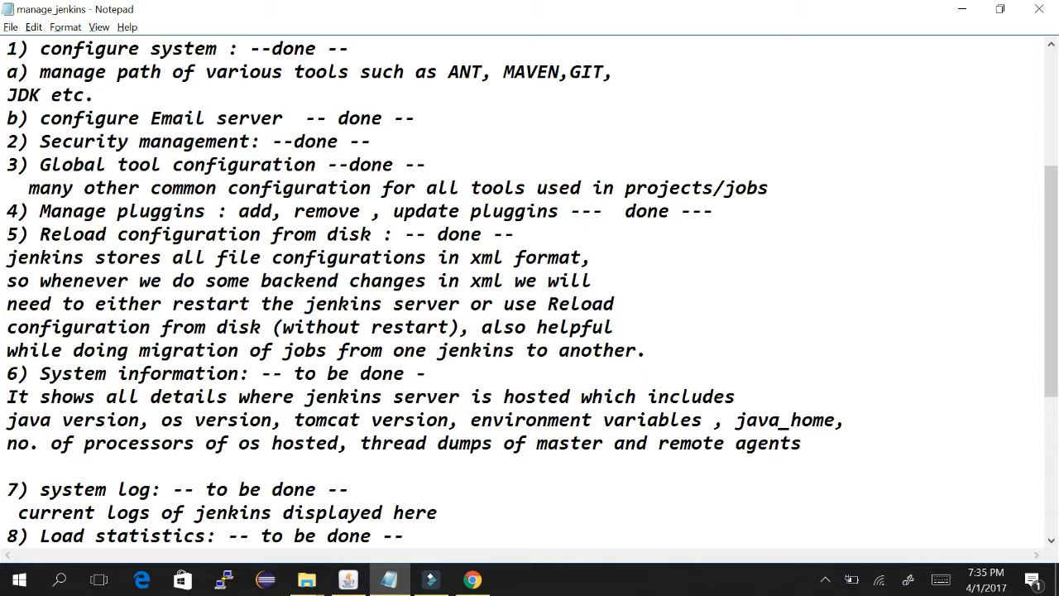
key(alt+Tab)
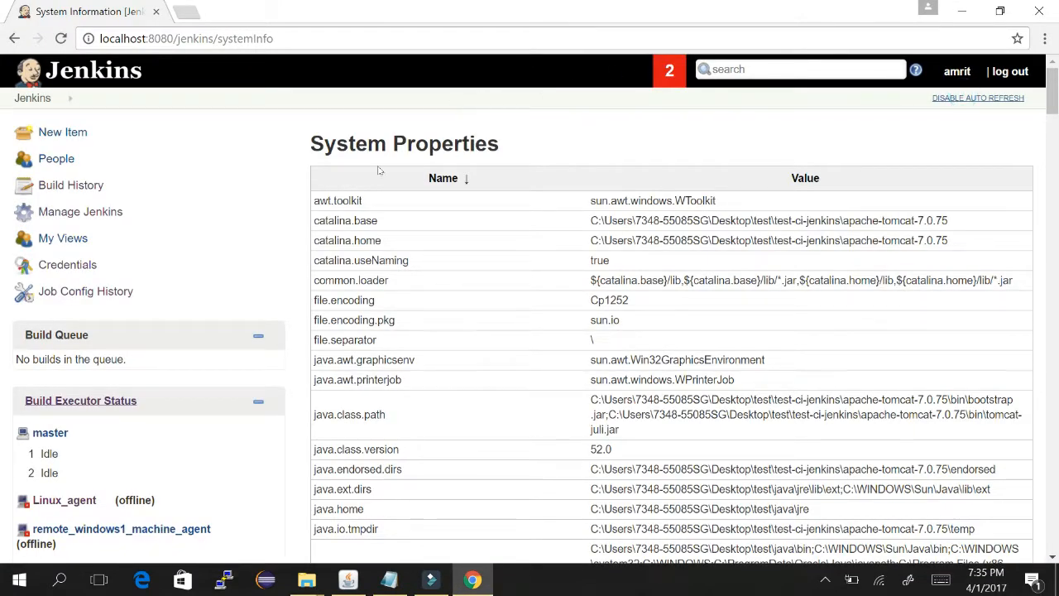
- Highlight the catalina.home property name and disable auto refresh
scroll(379, 170, down, 1)
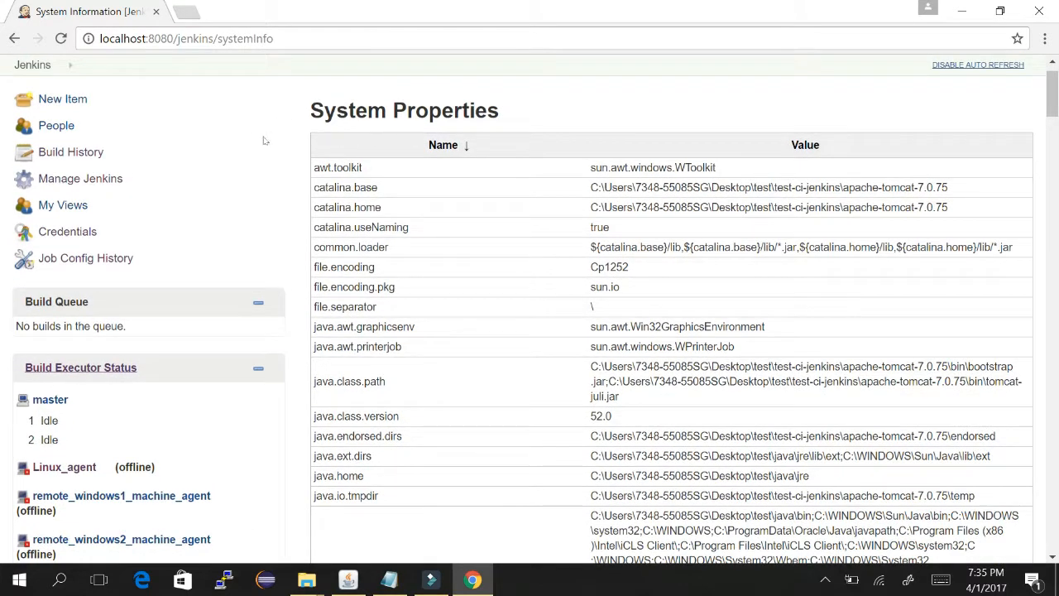
click(334, 187)
mouse_move(336, 187)
mouse_down()
mouse_move(378, 187)
mouse_move(338, 207)
mouse_up()
click(956, 65)
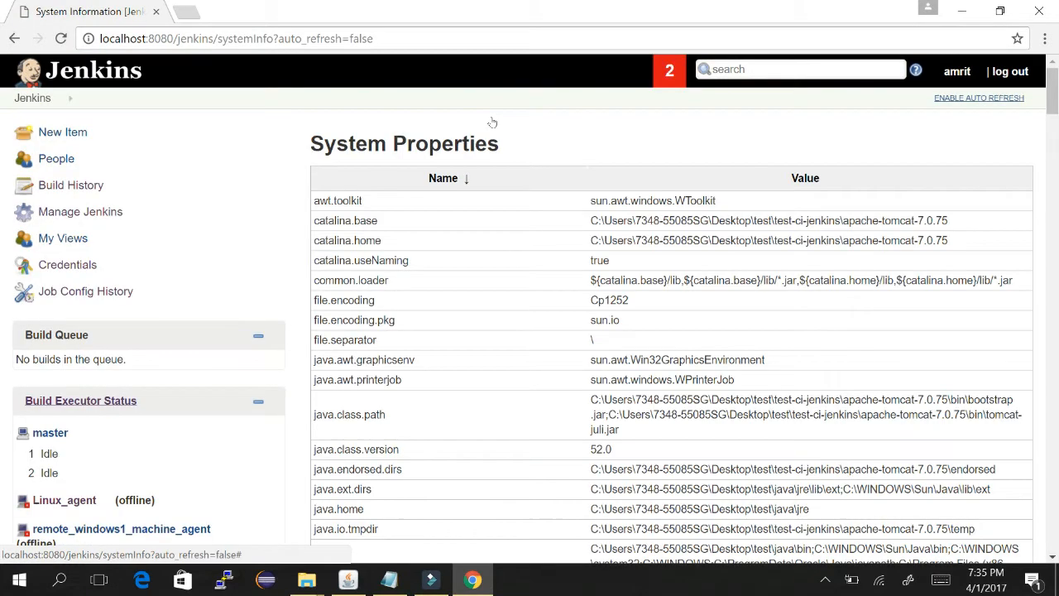
- Read through System Properties, marking java.runtime.name, java.specification.version, java.vm.info and java.vm.vendor
scroll(418, 181, down, 3)
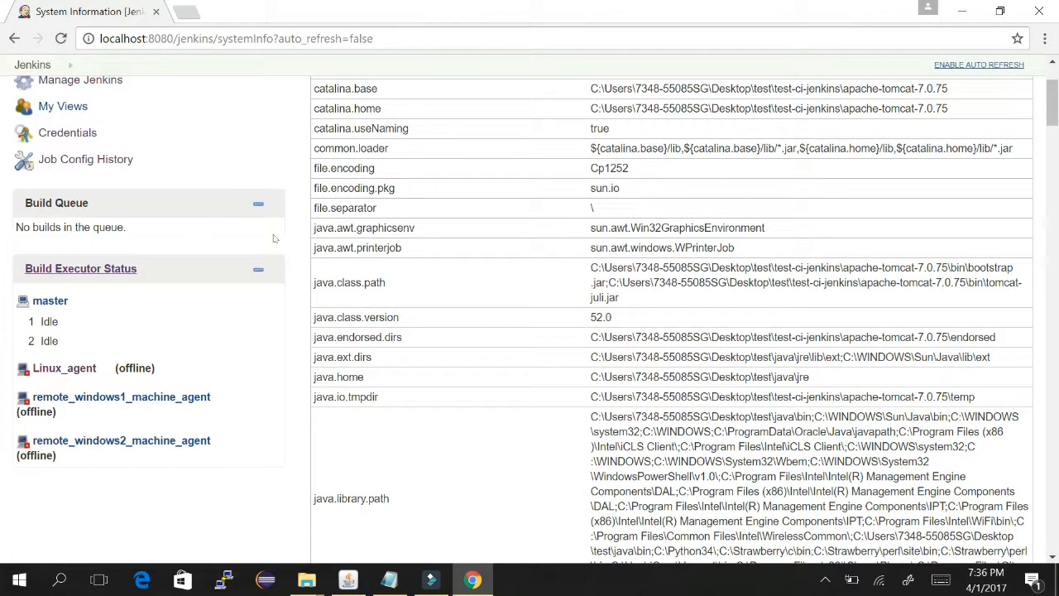
scroll(275, 238, down, 3)
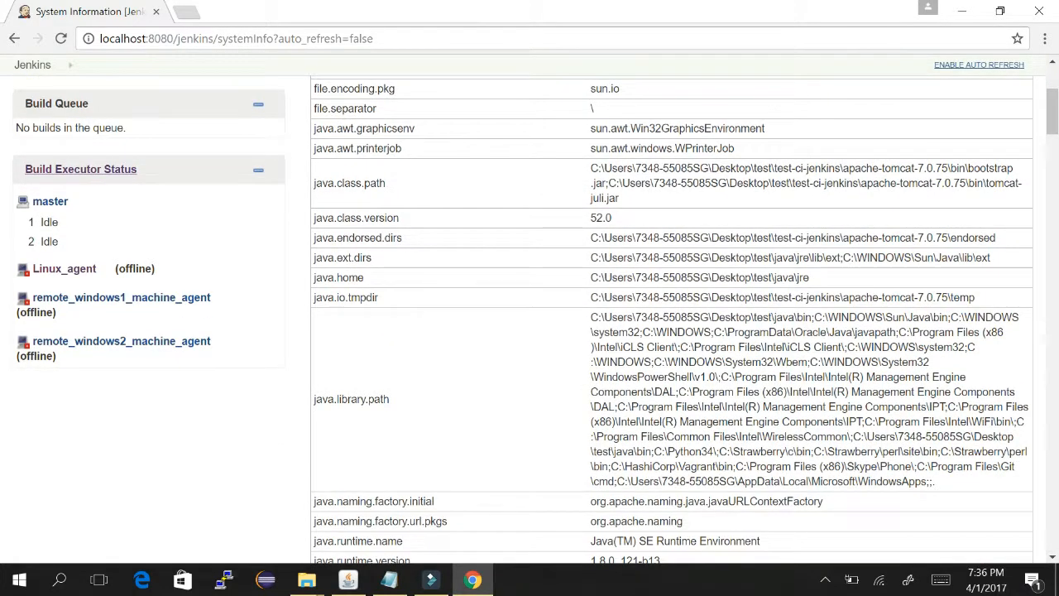
scroll(235, 189, down, 5)
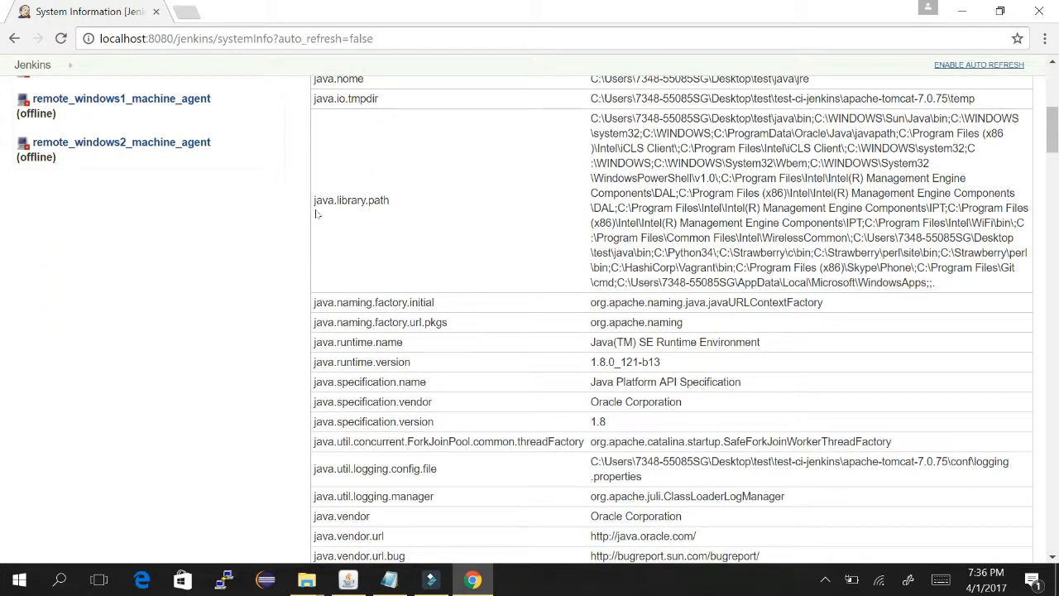
drag(381, 342, 333, 342)
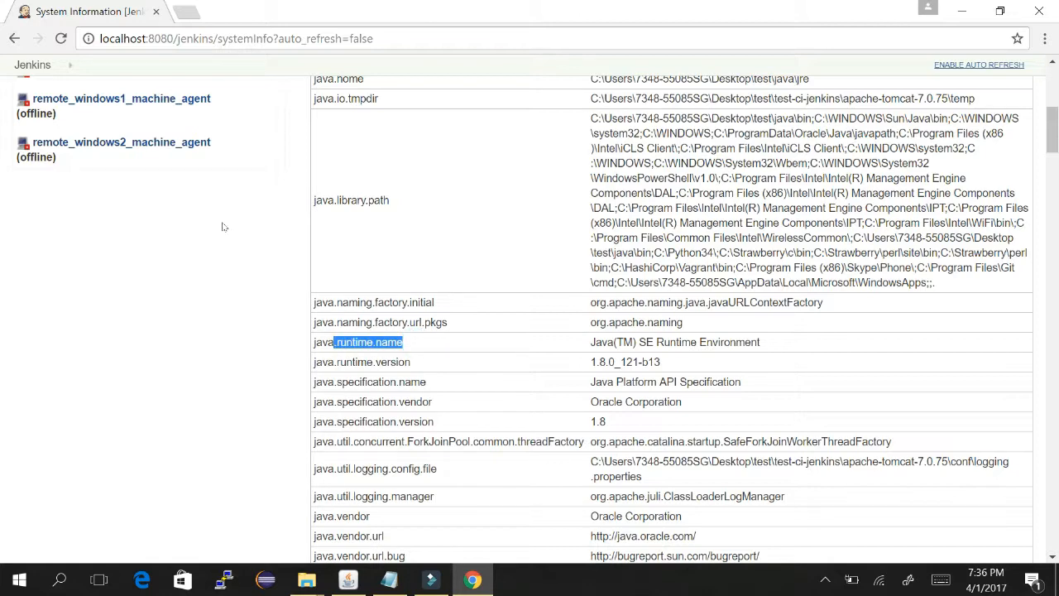
scroll(222, 227, down, 2)
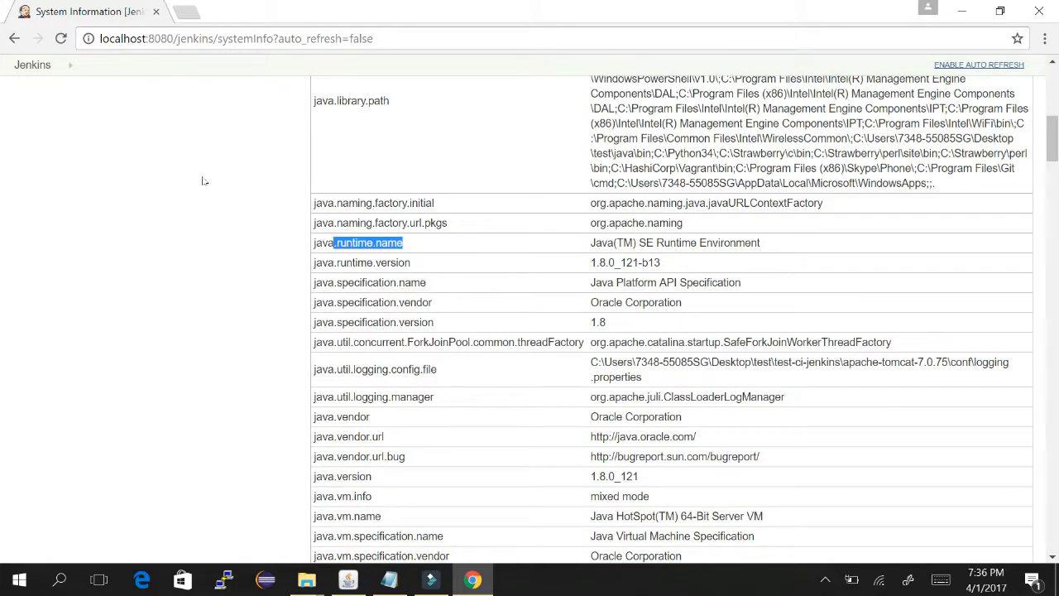
click(303, 263)
drag(452, 323, 348, 323)
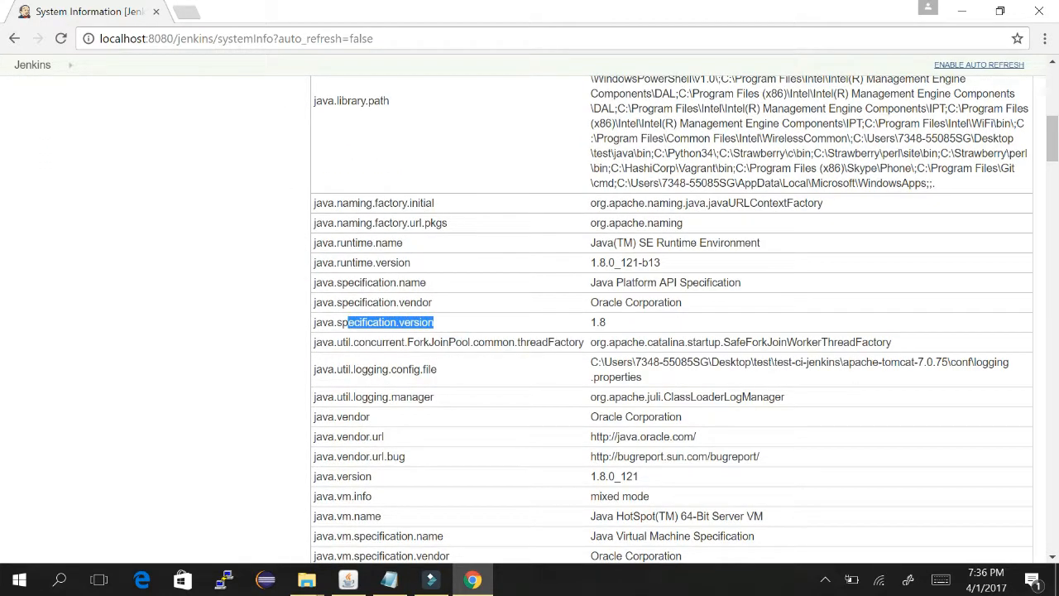
scroll(254, 233, down, 2)
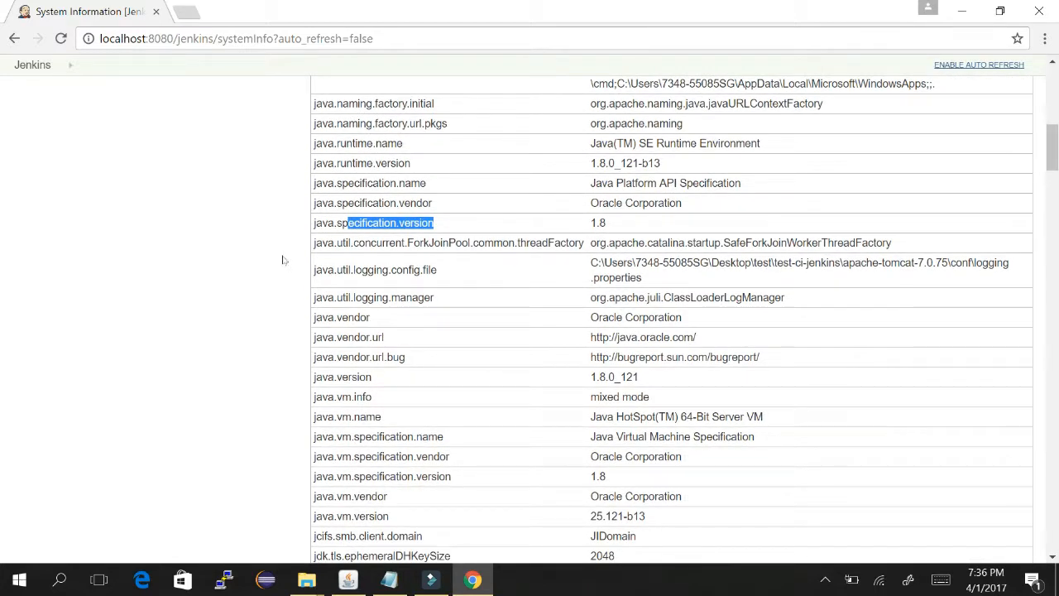
drag(371, 399, 315, 397)
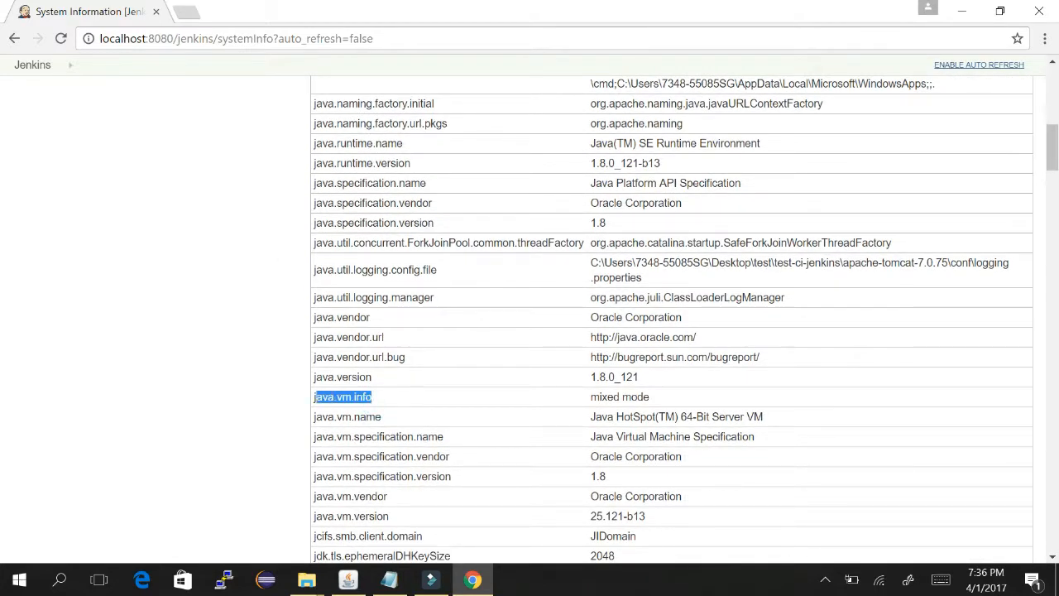
scroll(313, 242, down, 4)
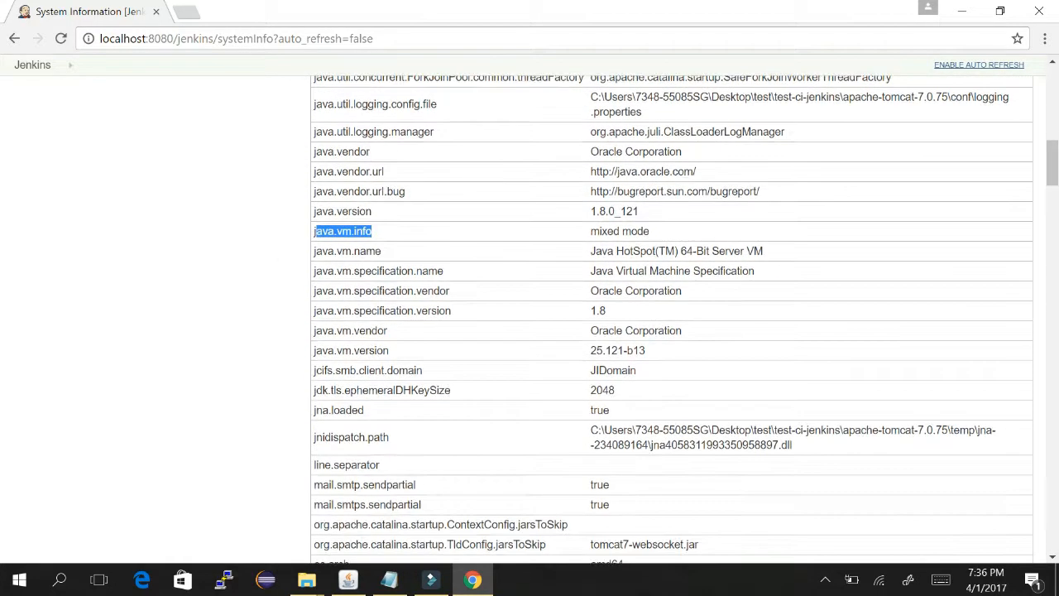
drag(388, 331, 315, 330)
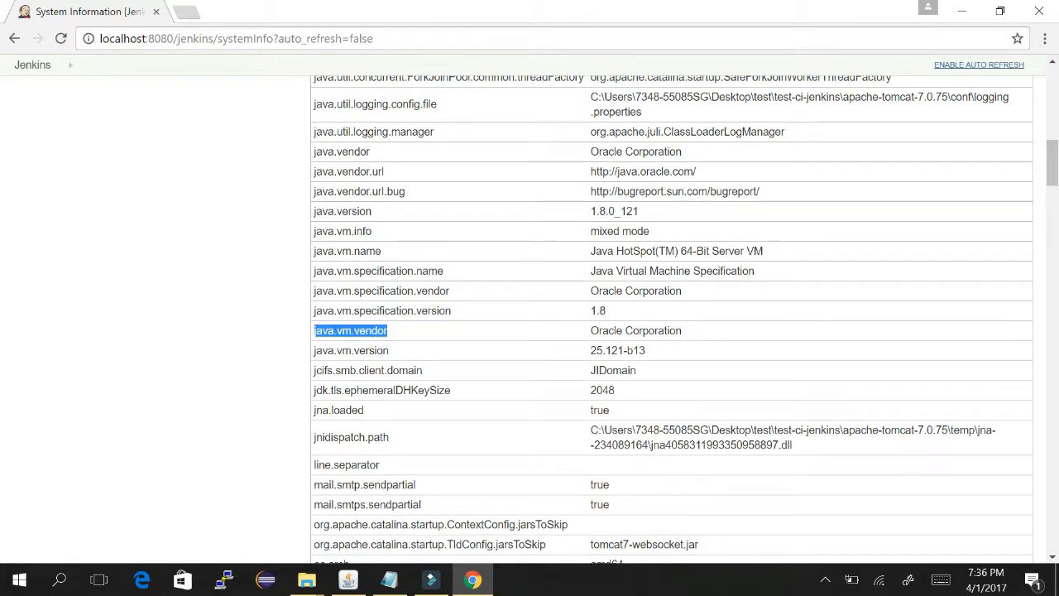
drag(366, 407, 206, 268)
scroll(206, 268, down, 1)
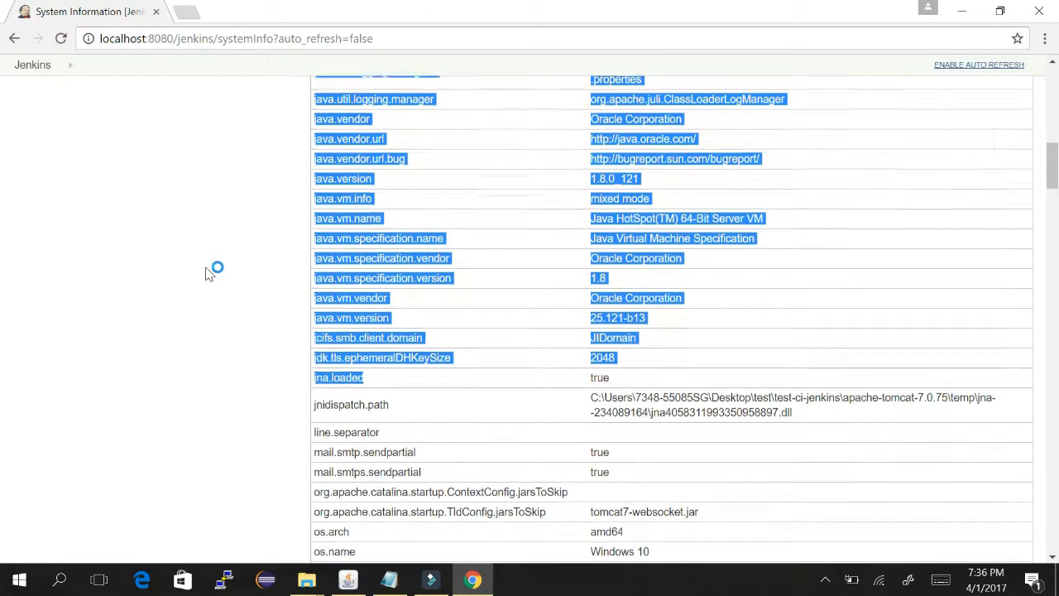
scroll(207, 273, down, 4)
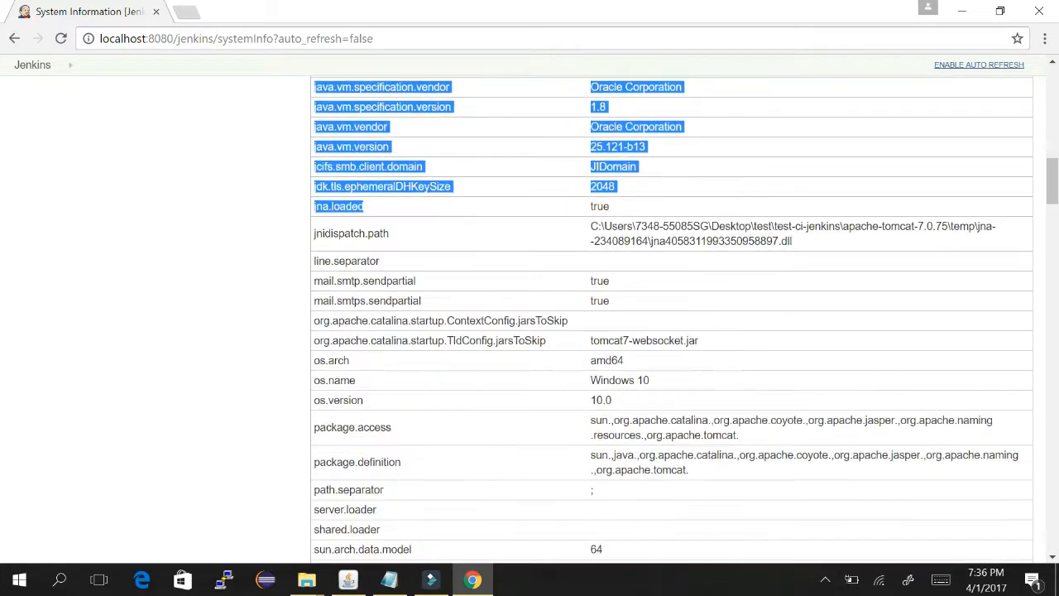
scroll(632, 241, down, 6)
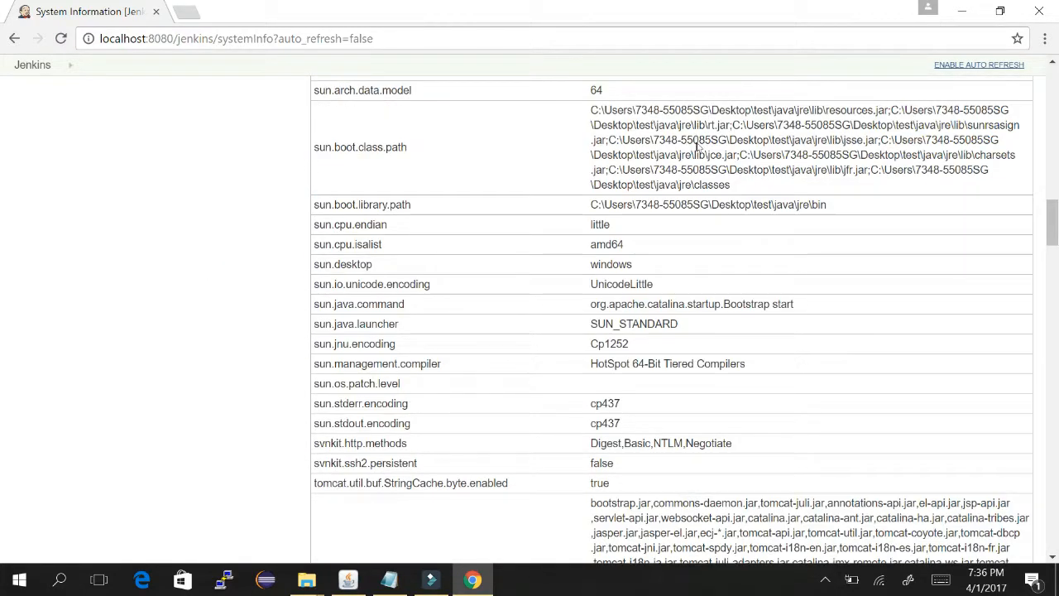
scroll(702, 149, down, 10)
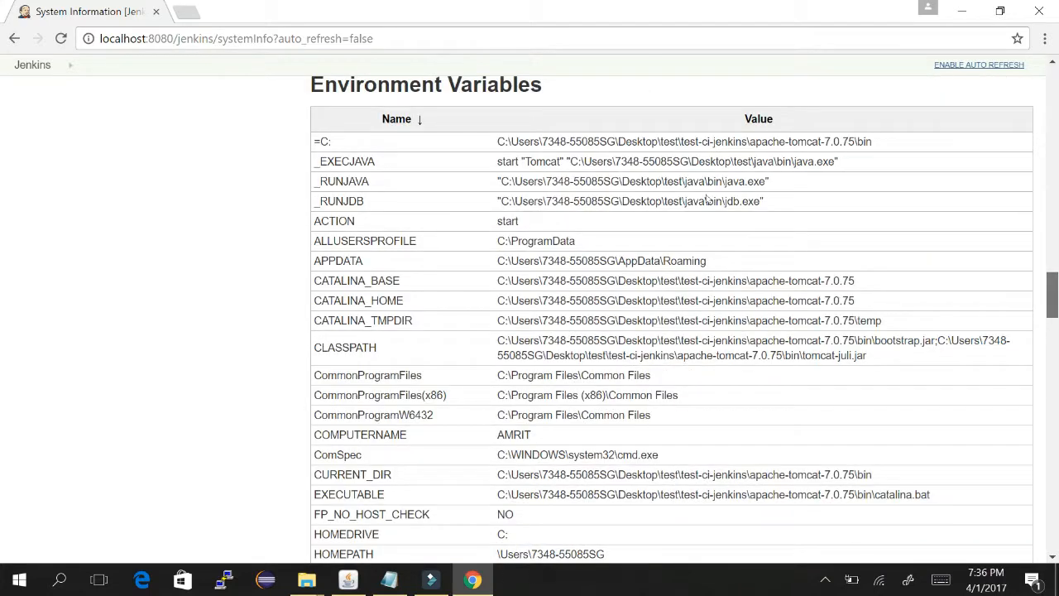
- Review Environment Variables, highlighting _EXECJAVA, CATALINA_BASE and JAVA_OPTS' jdk.tls.ephemeralDHKeySize
scroll(706, 197, up, 3)
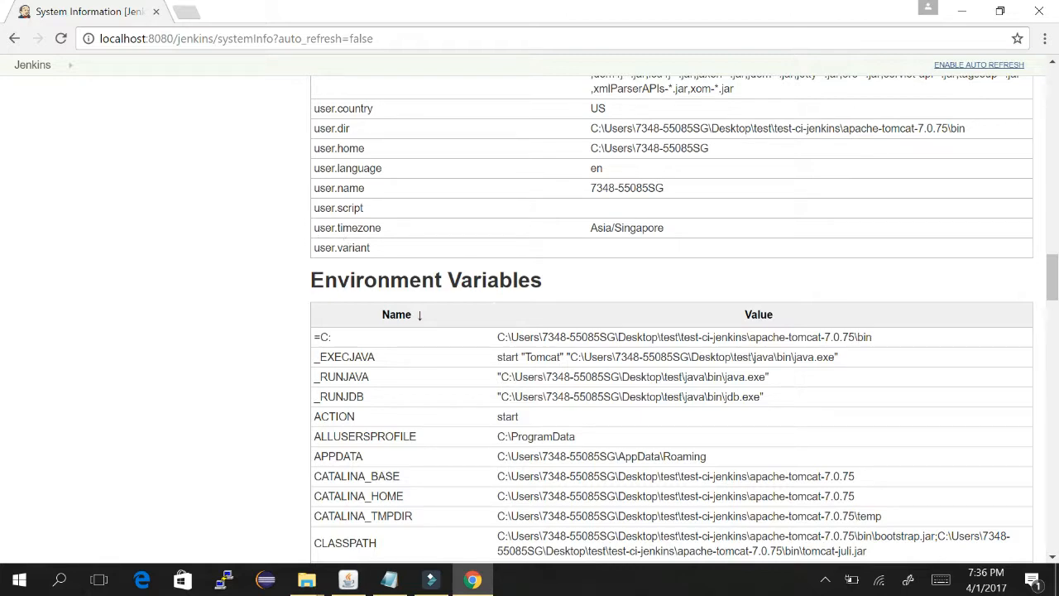
drag(518, 337, 570, 357)
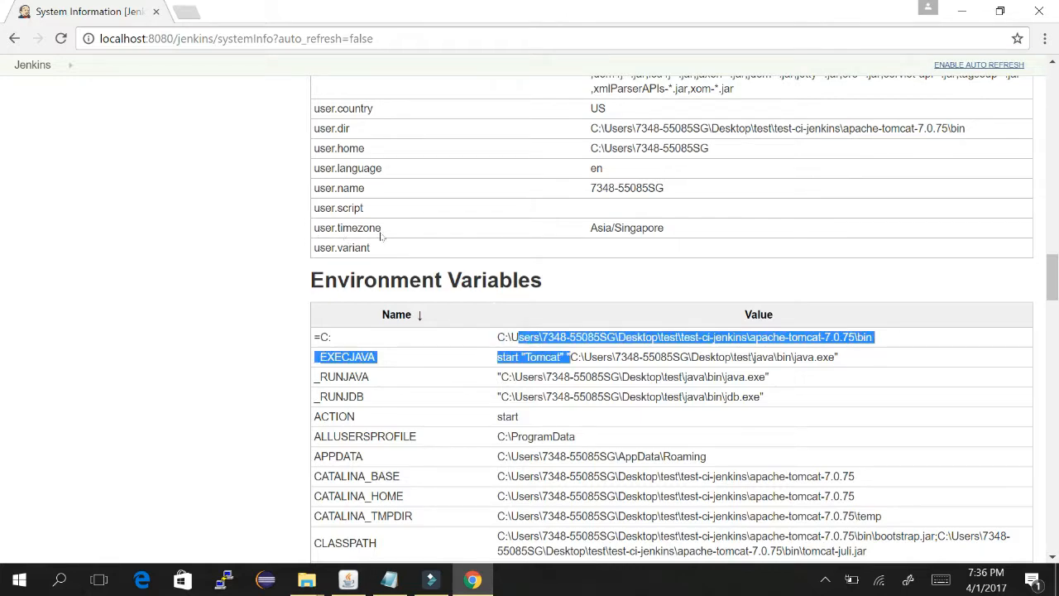
scroll(381, 237, down, 1)
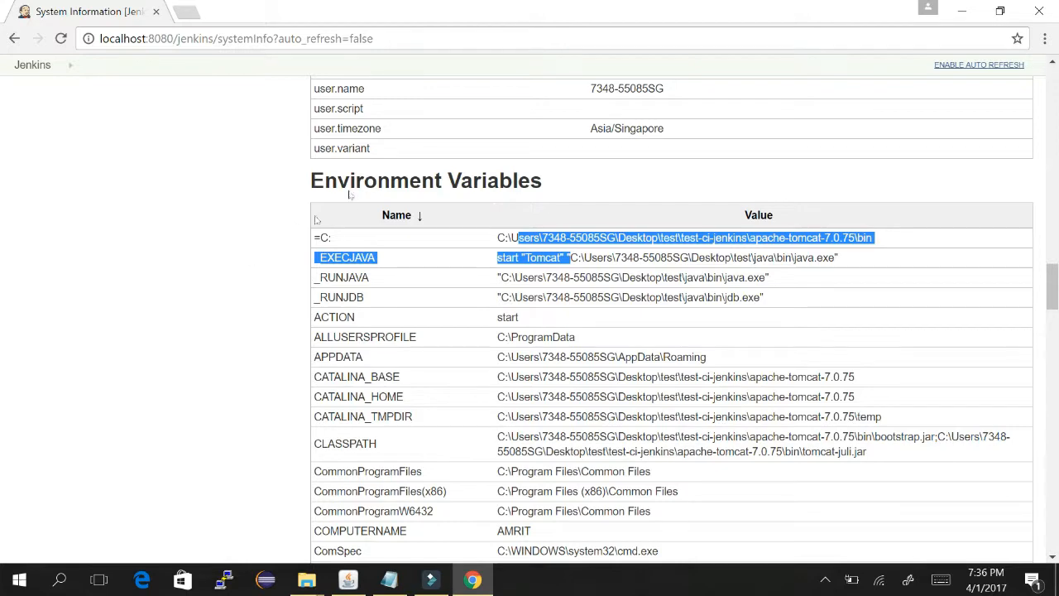
drag(497, 376, 684, 376)
scroll(460, 253, down, 4)
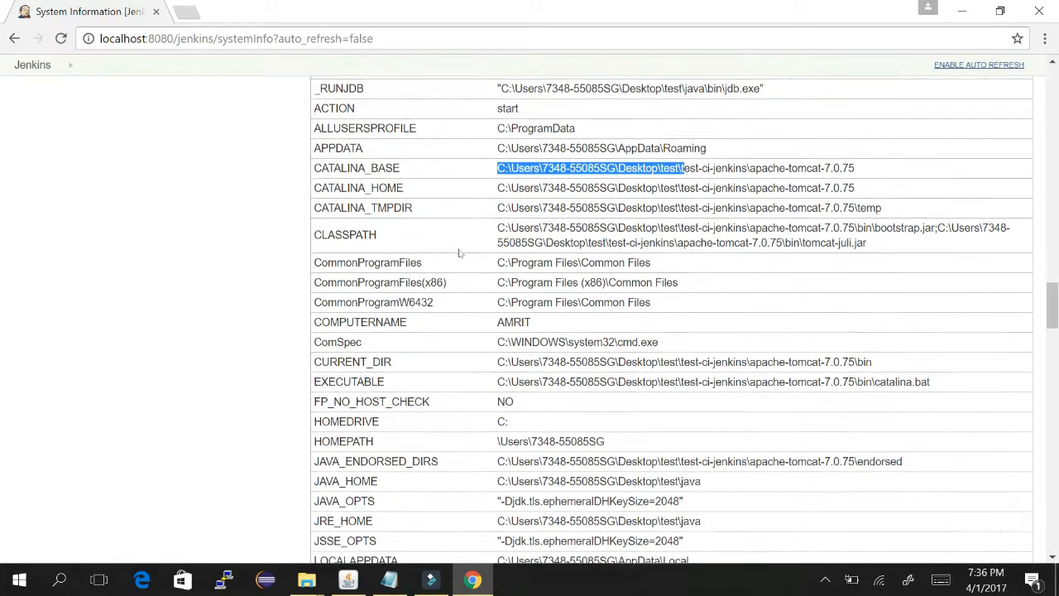
scroll(461, 253, down, 1)
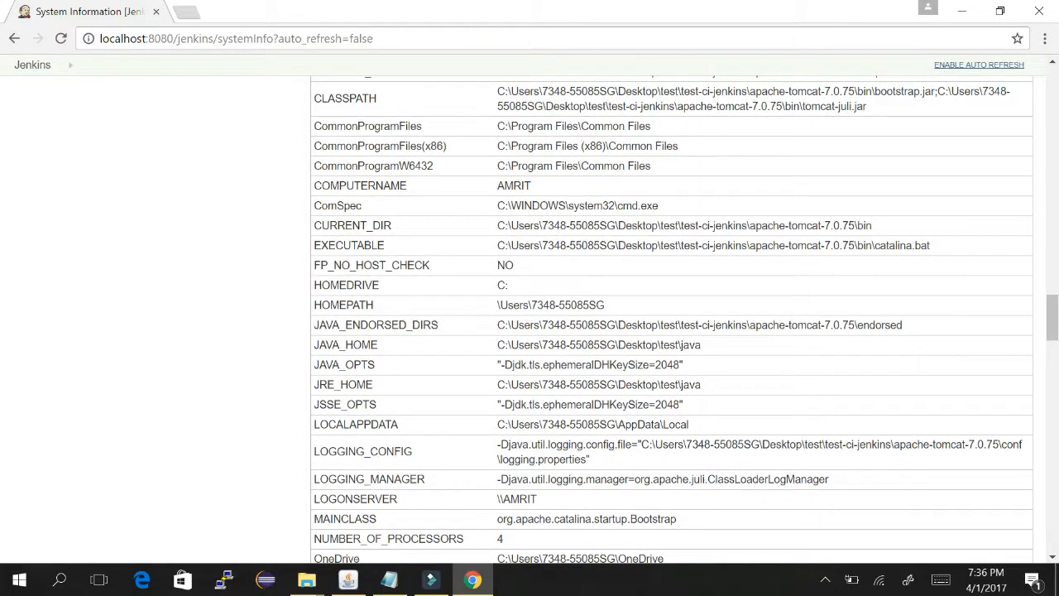
drag(513, 365, 649, 365)
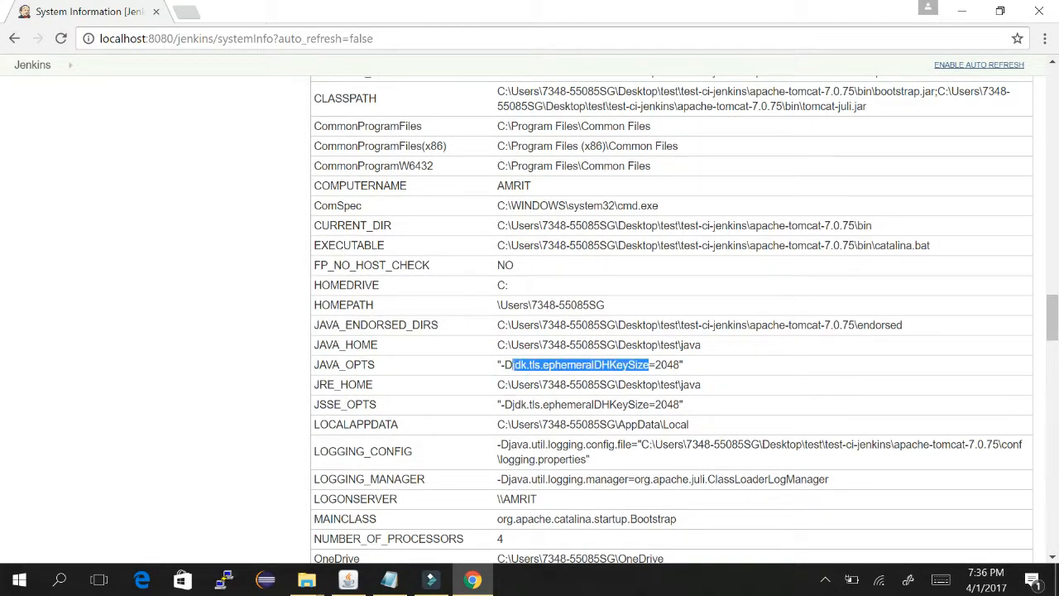
drag(505, 384, 618, 384)
- Scroll past the Plugins list and open the master and agent thread dumps
scroll(452, 282, down, 3)
scroll(452, 282, down, 3)
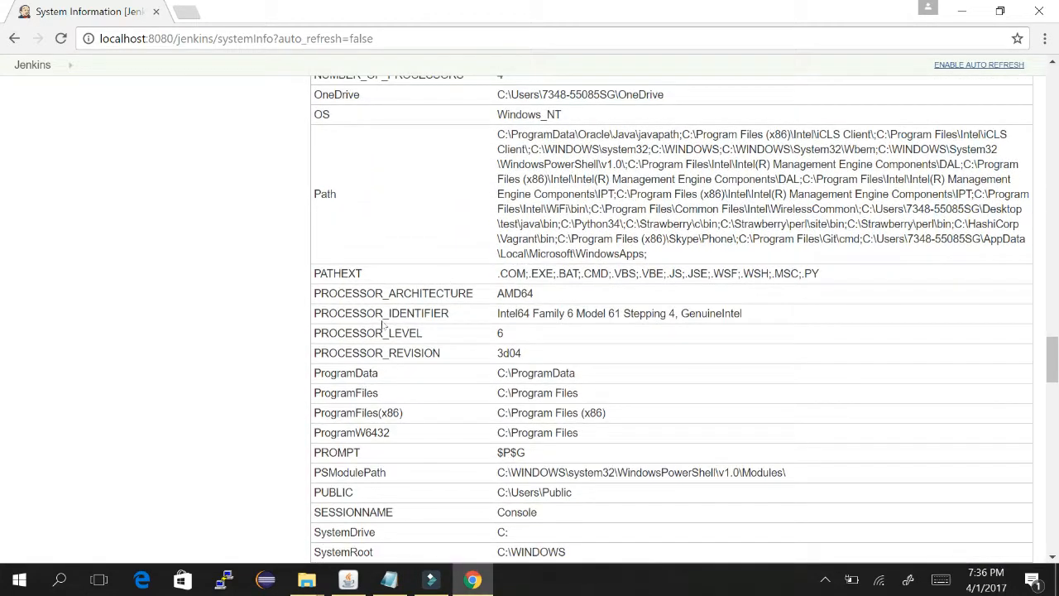
scroll(568, 480, down, 2)
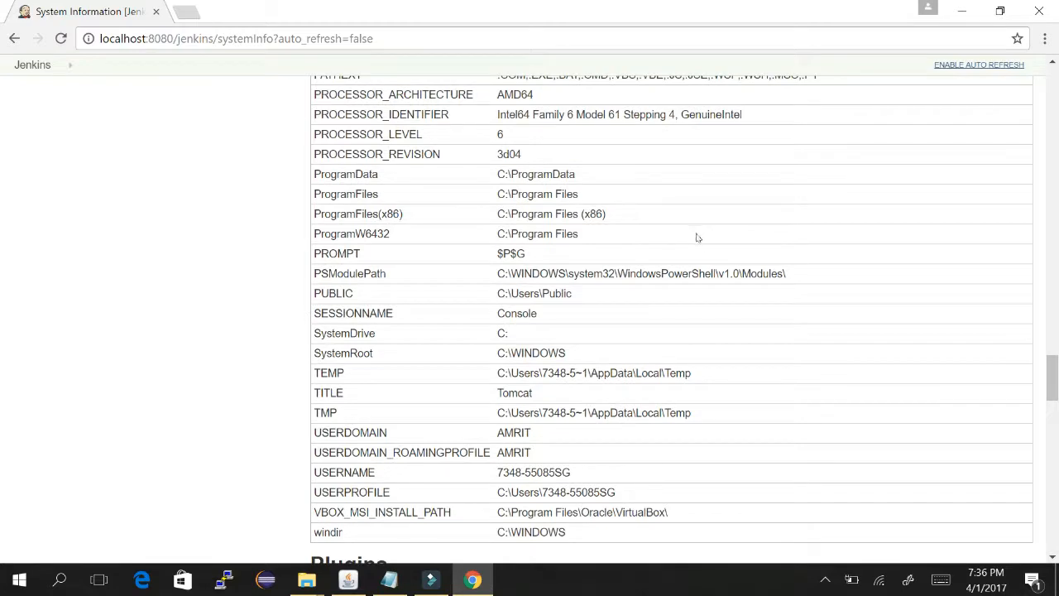
scroll(700, 267, down, 4)
scroll(702, 277, down, 1)
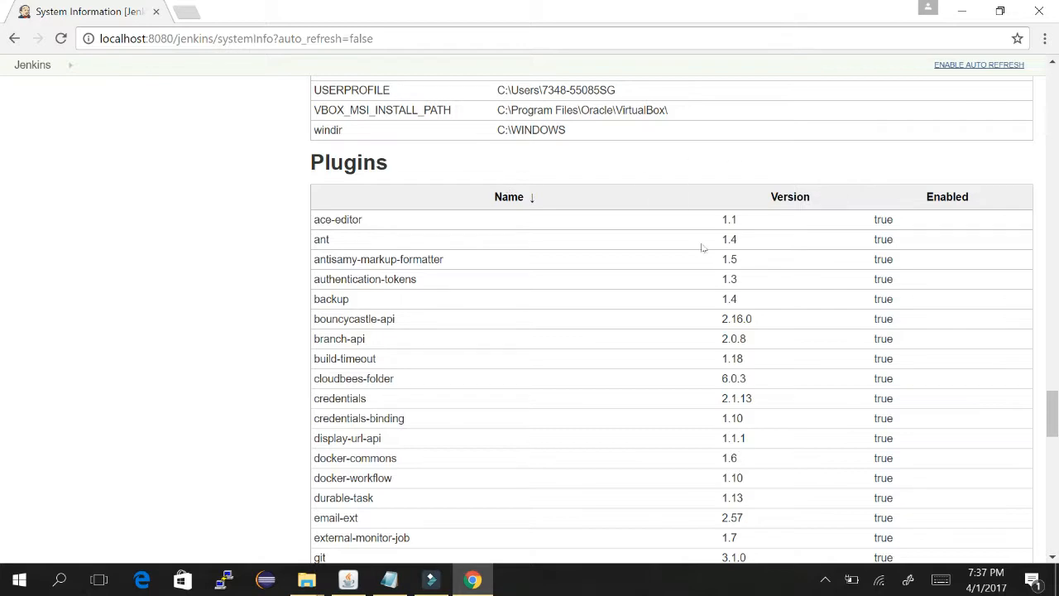
scroll(703, 279, down, 15)
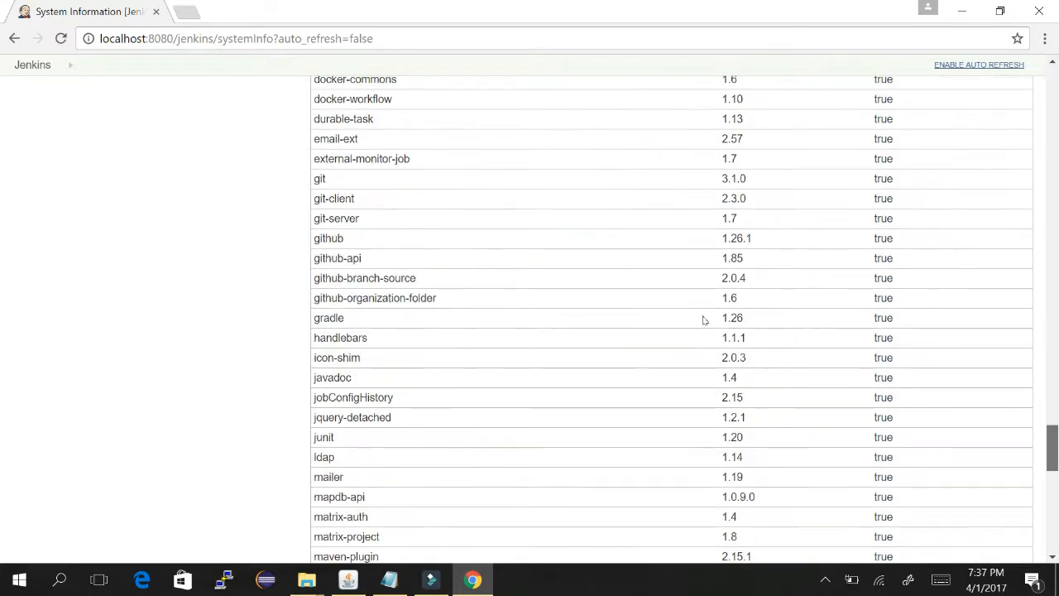
scroll(705, 354, down, 1)
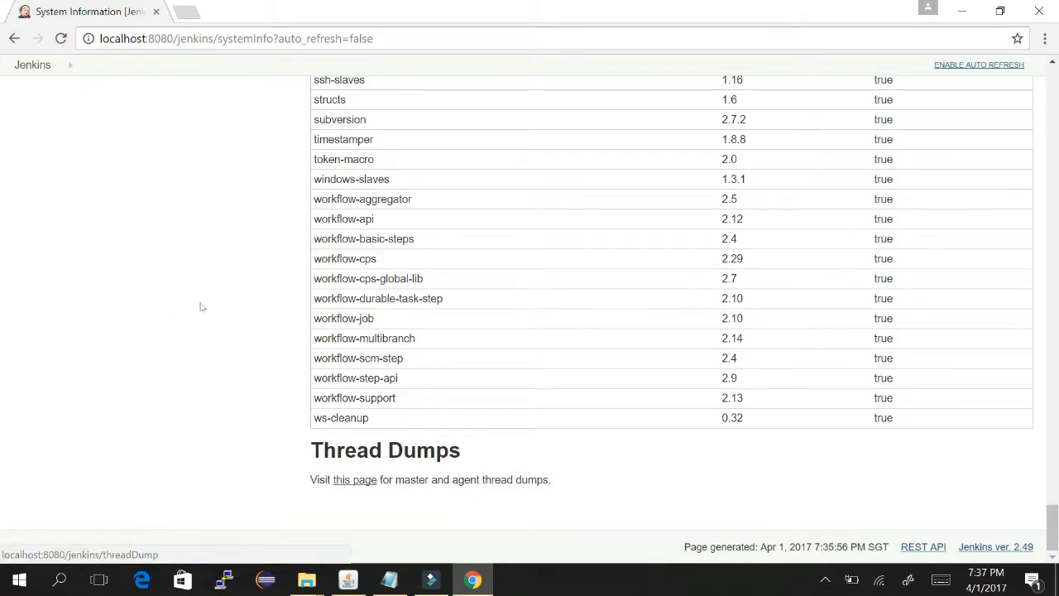
click(354, 480)
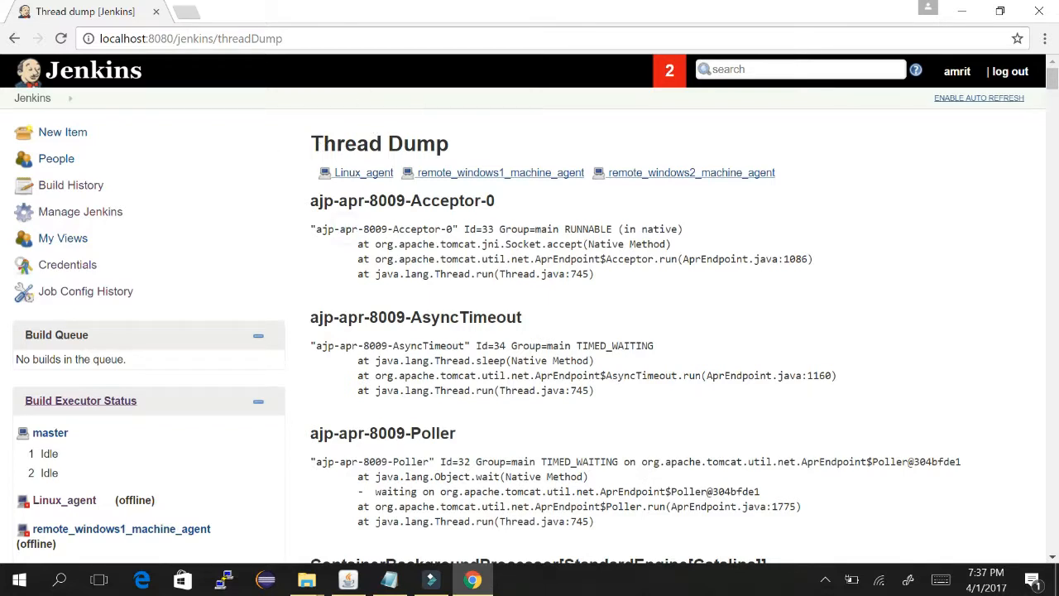
drag(346, 229, 458, 230)
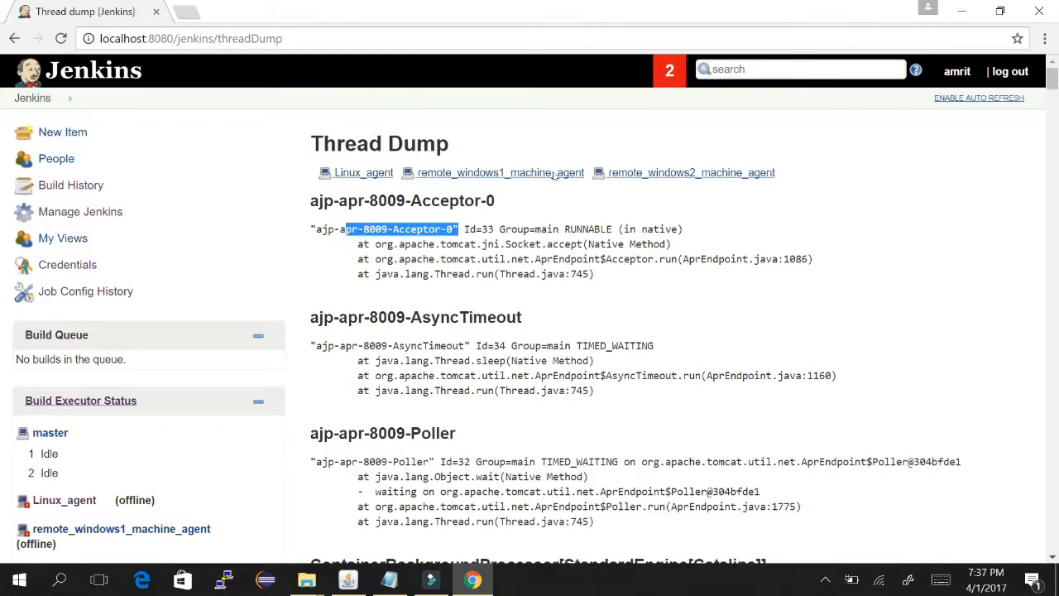
scroll(553, 175, down, 5)
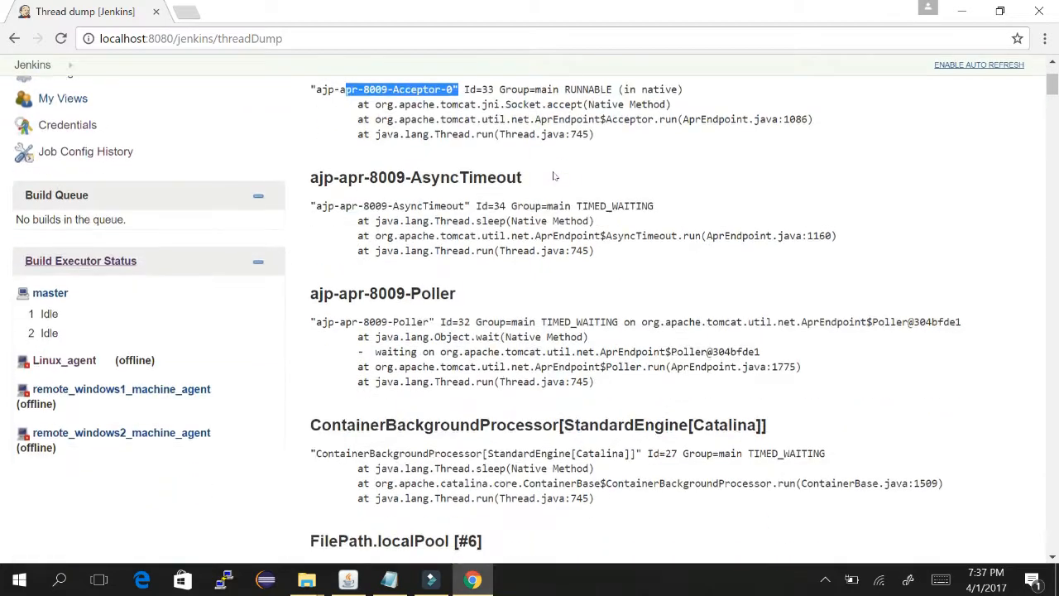
scroll(553, 175, down, 5)
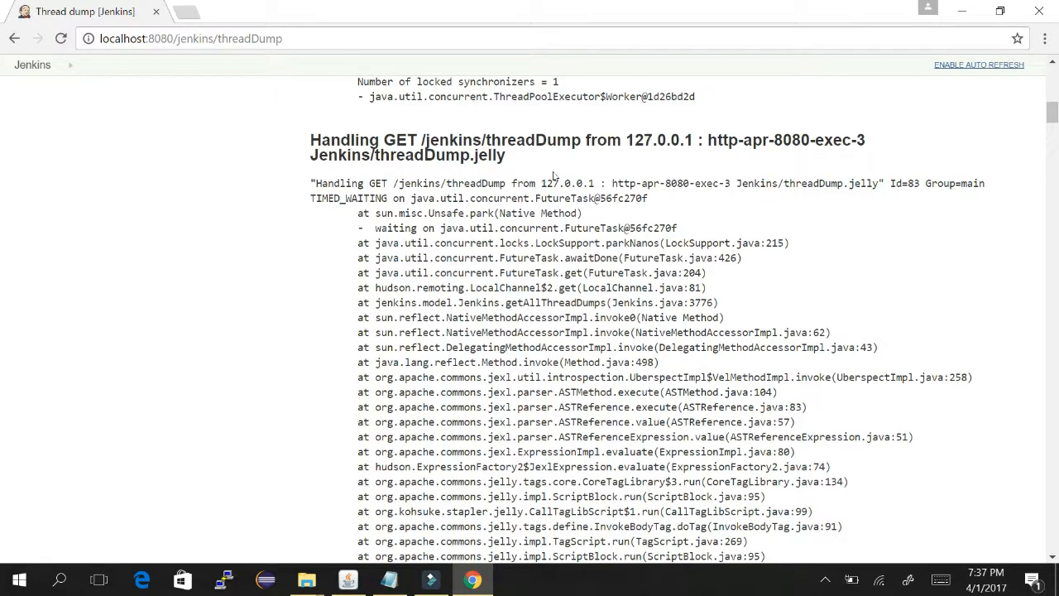
scroll(553, 175, down, 10)
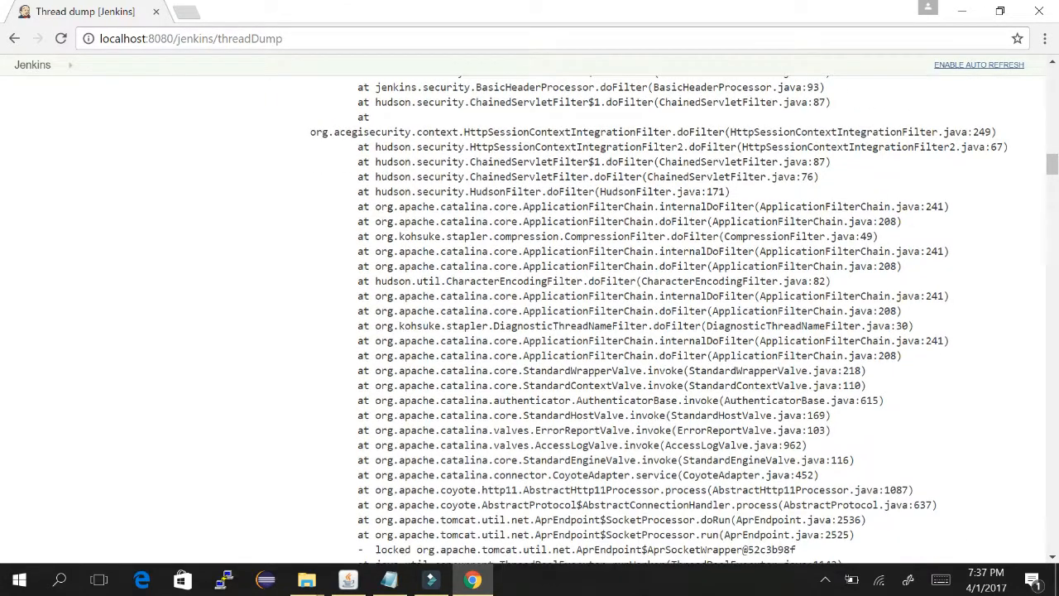
scroll(709, 180, down, 5)
scroll(702, 108, up, 1)
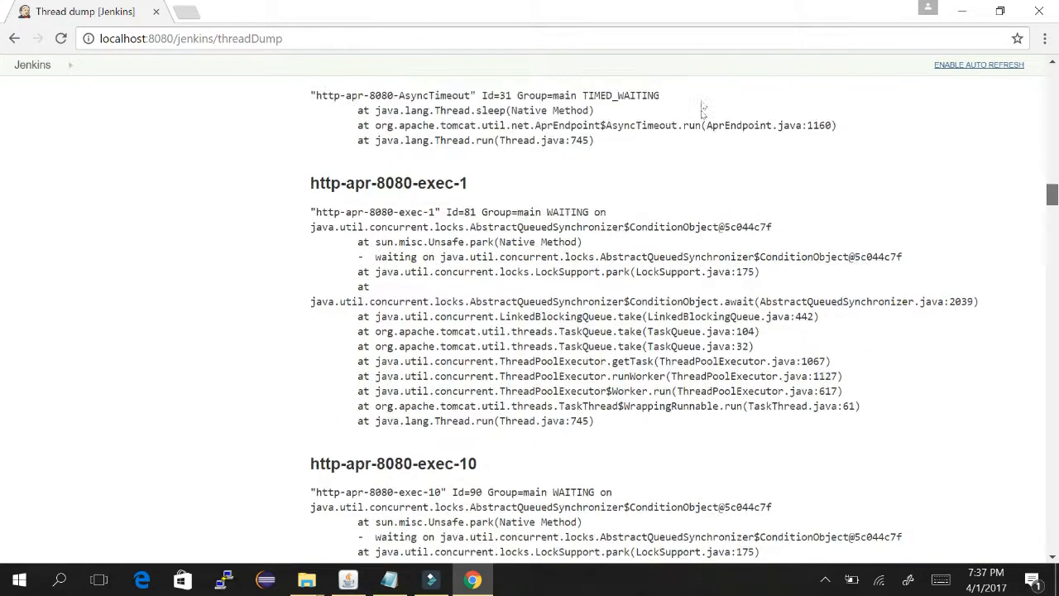
scroll(703, 109, up, 20)
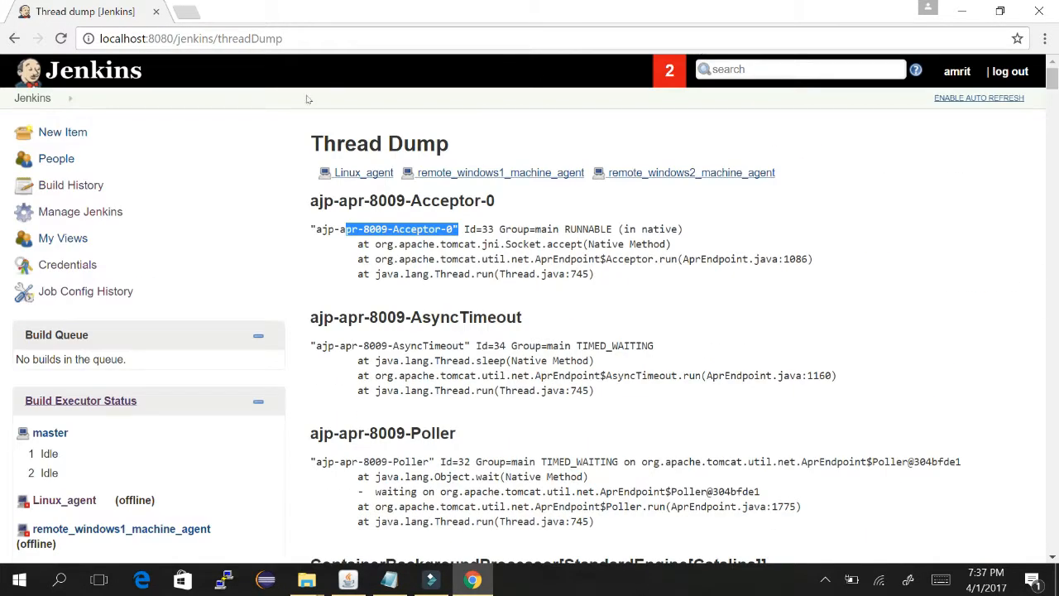
drag(456, 143, 322, 143)
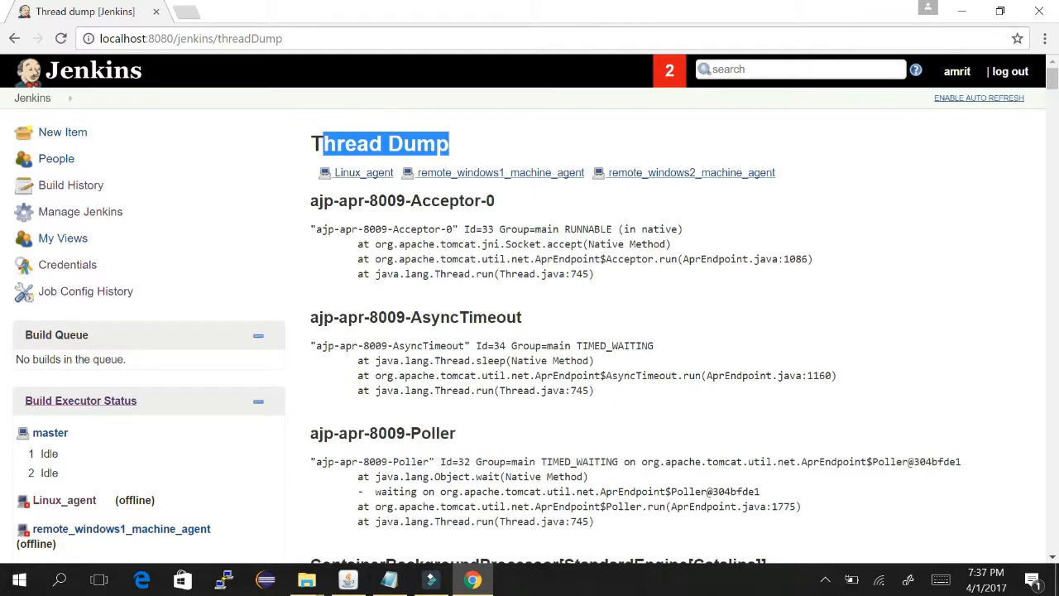
click(14, 35)
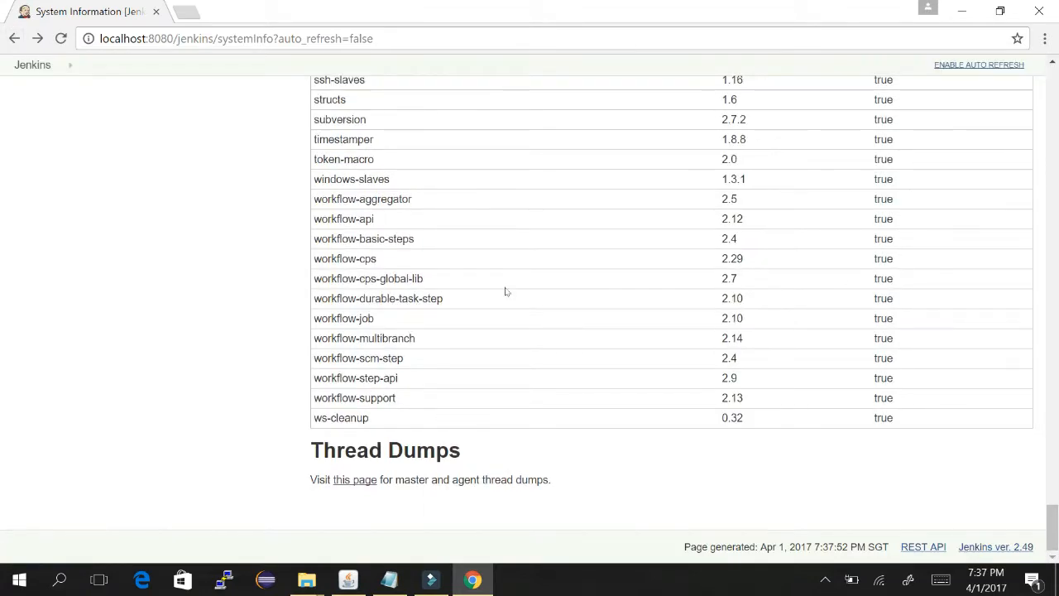
- Scroll back to the top of System Information and return to Manage Jenkins
scroll(506, 291, up, 5)
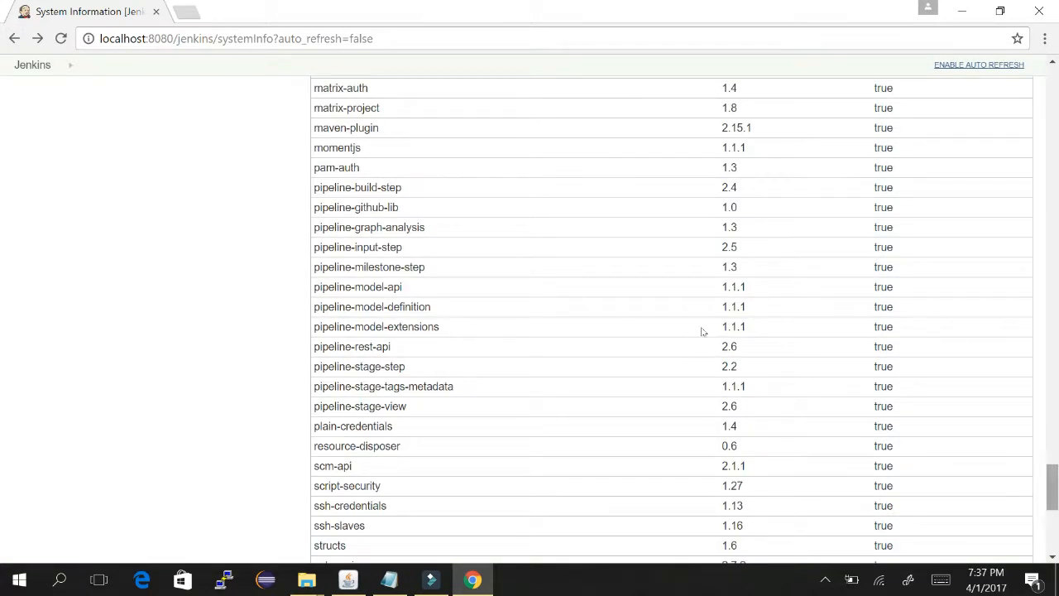
scroll(702, 290, up, 13)
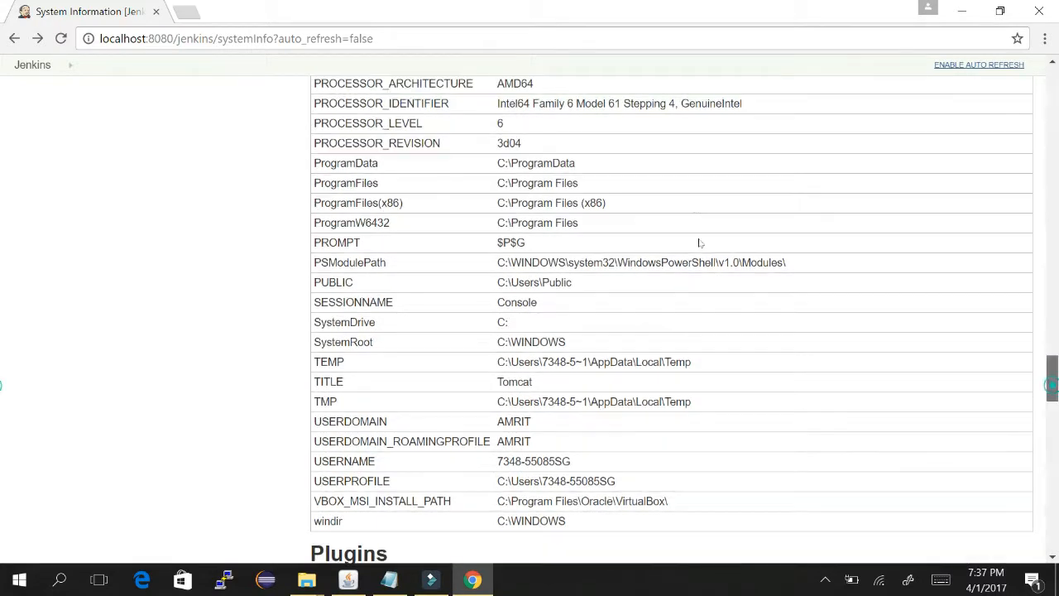
scroll(699, 242, up, 15)
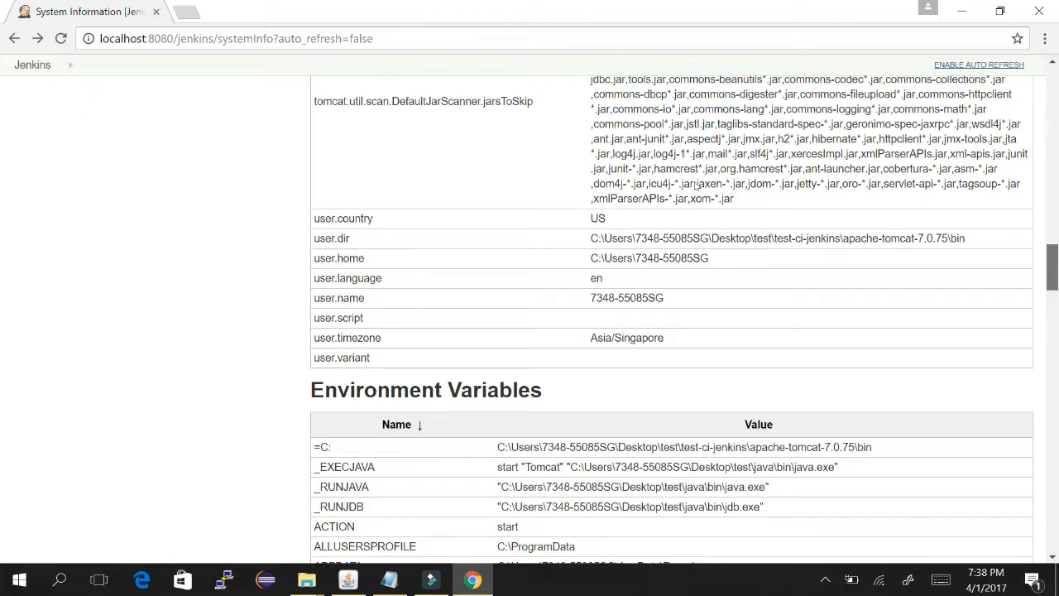
scroll(696, 184, up, 20)
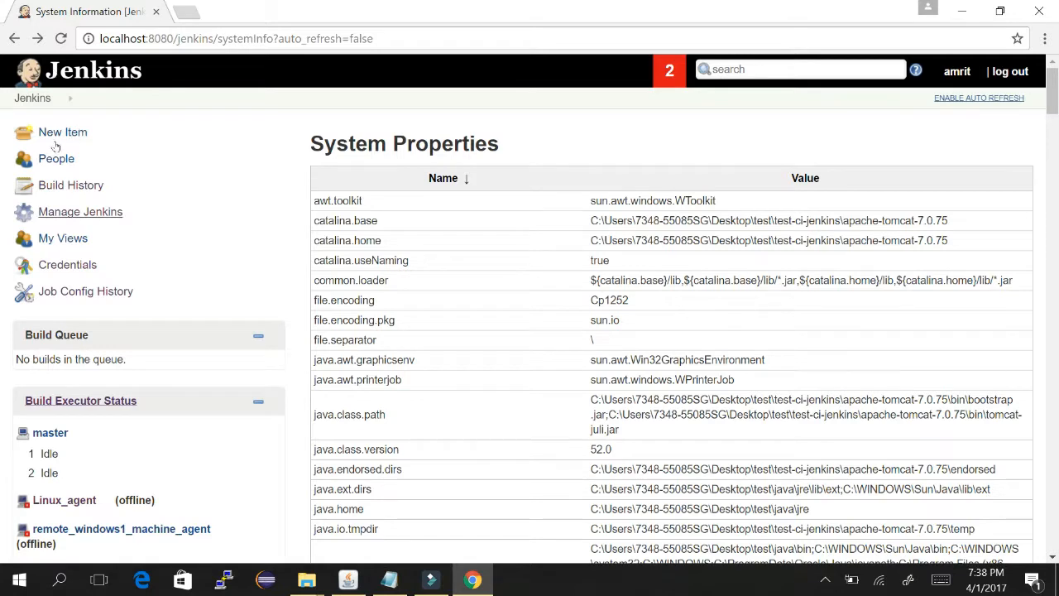
click(79, 211)
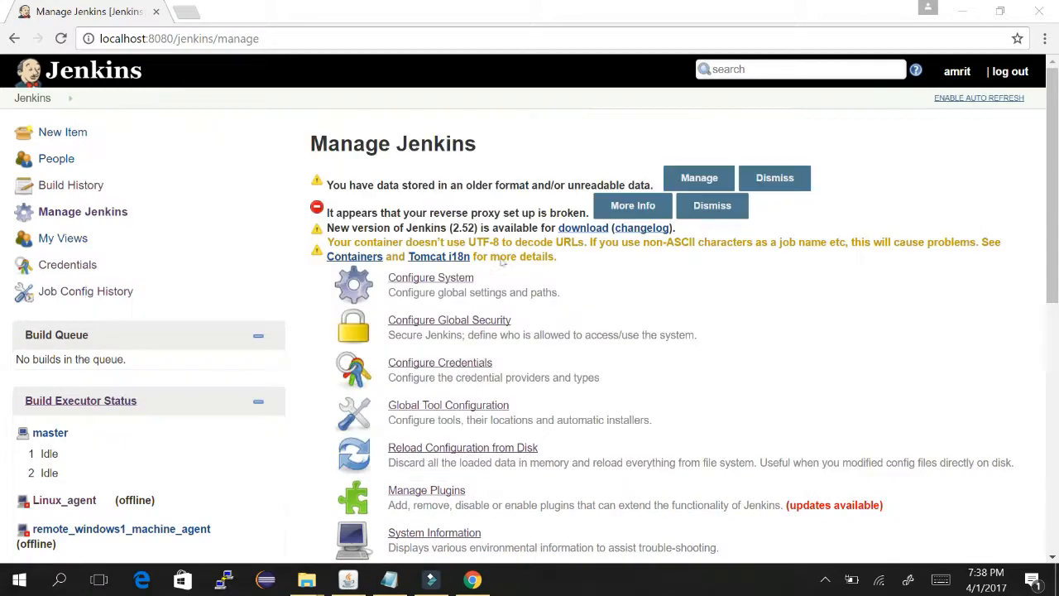
- Mark item 6, System information, as done and add a blank line after the system log note
key(alt+Tab)
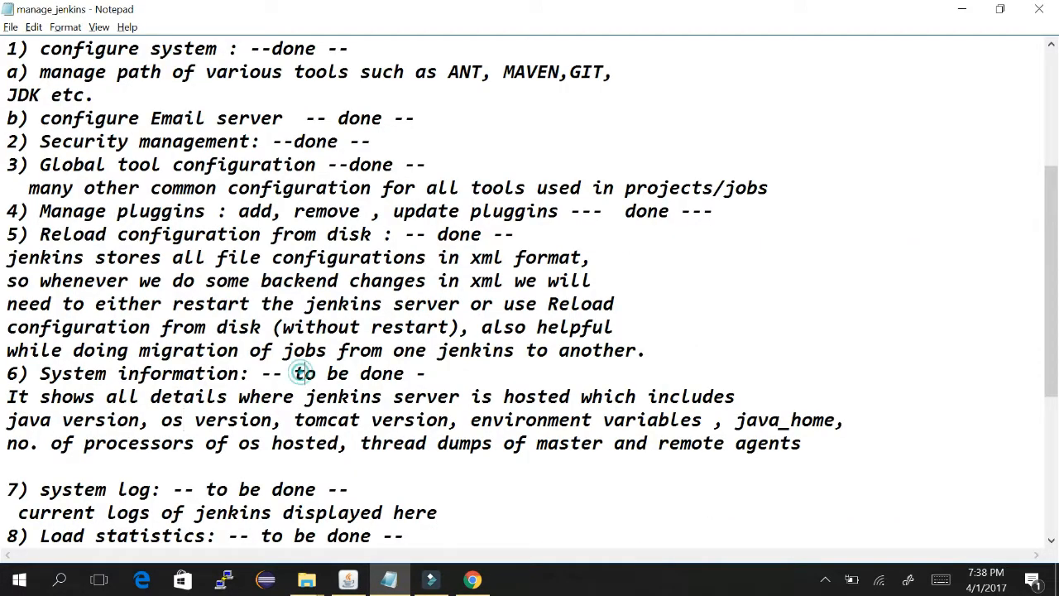
drag(305, 374, 349, 373)
key(BackSpace)
key(BackSpace)
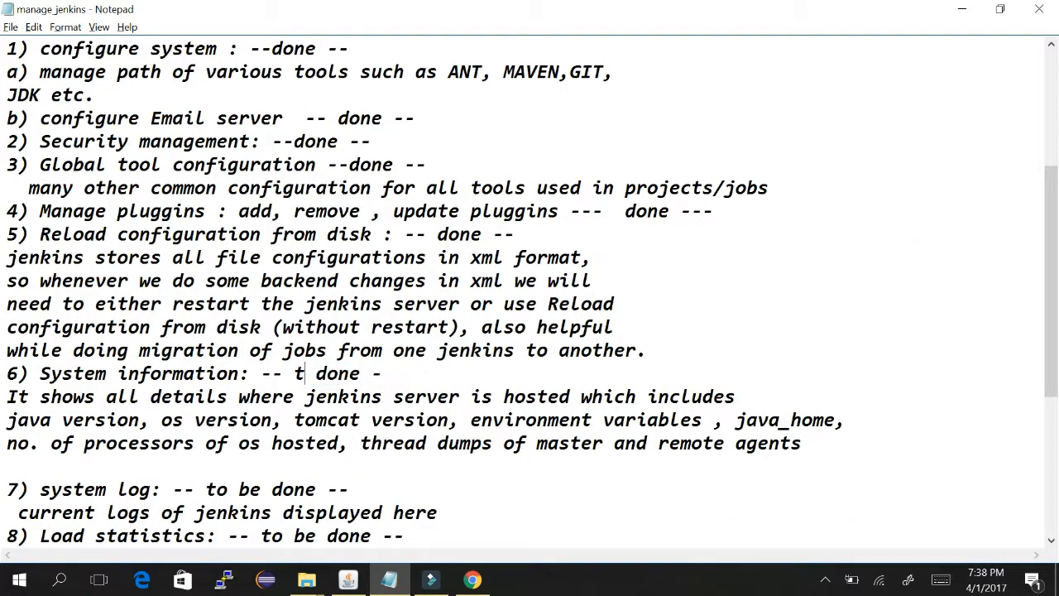
scroll(706, 248, down, 3)
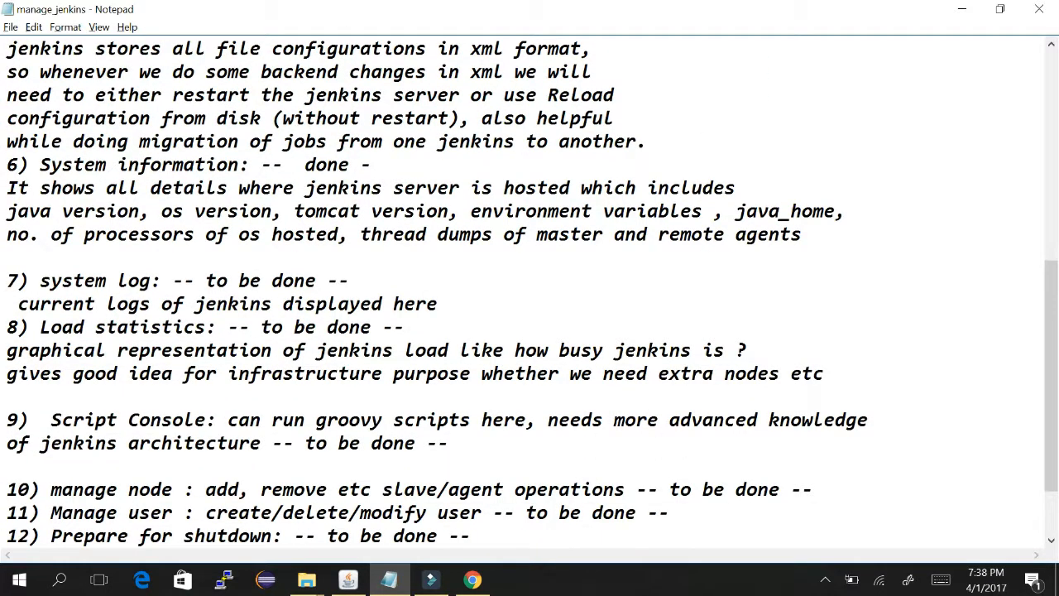
click(444, 303)
key(Return)
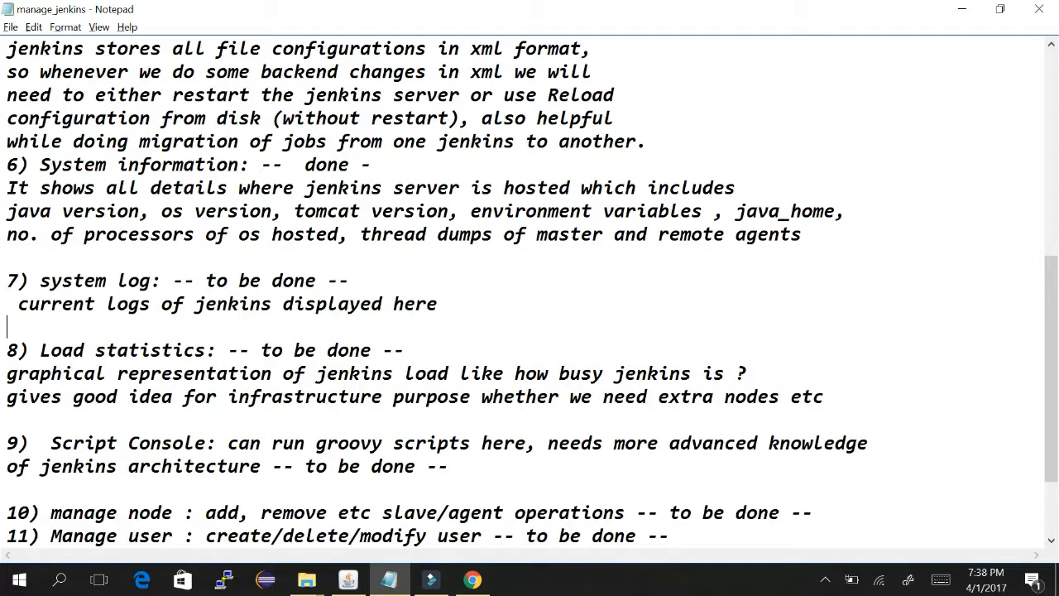
key(alt+Tab)
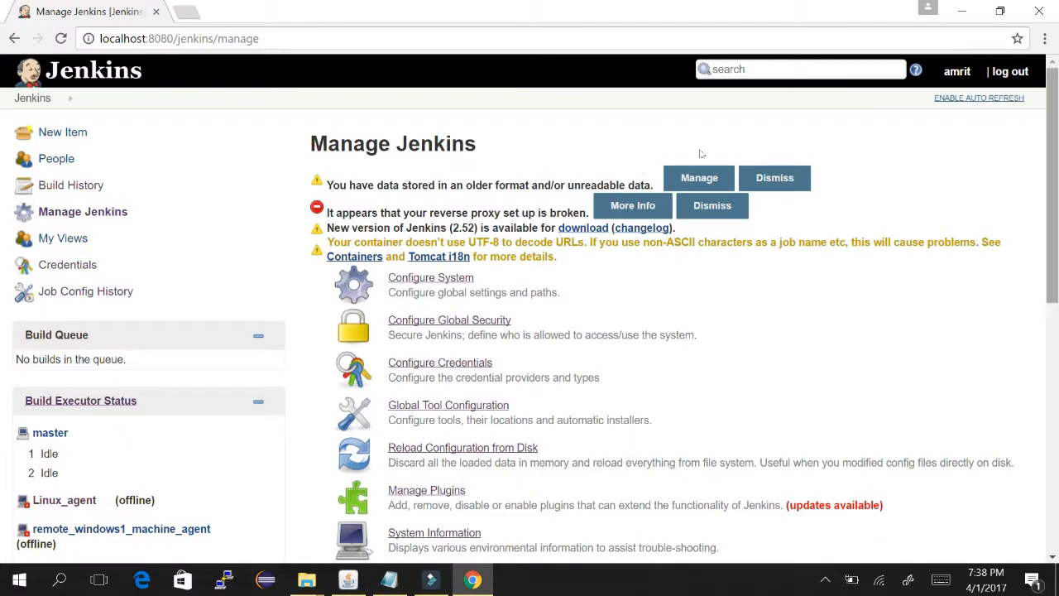
- Open System Log and show All Jenkins Logs
scroll(700, 154, down, 2)
click(418, 404)
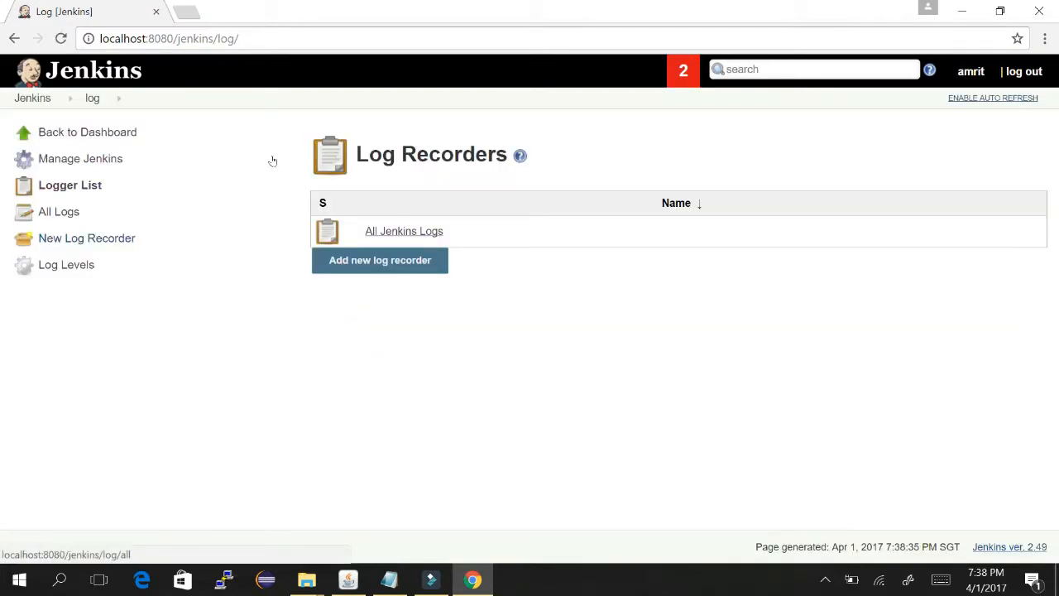
click(408, 232)
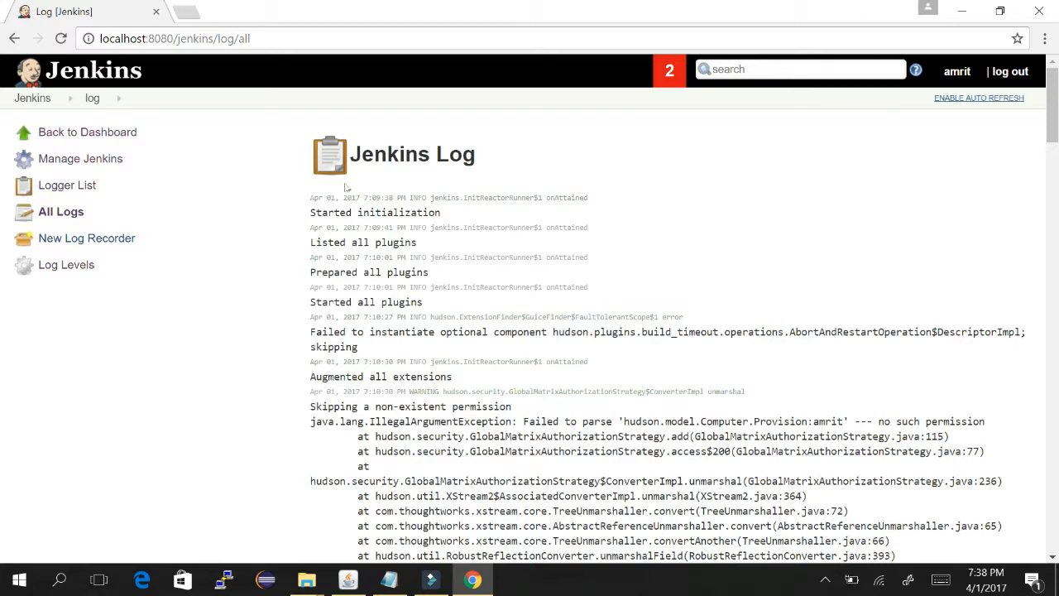
- Read the log to its end, highlighting the remote_windows1_machine_agent reconnect message
scroll(346, 188, down, 3)
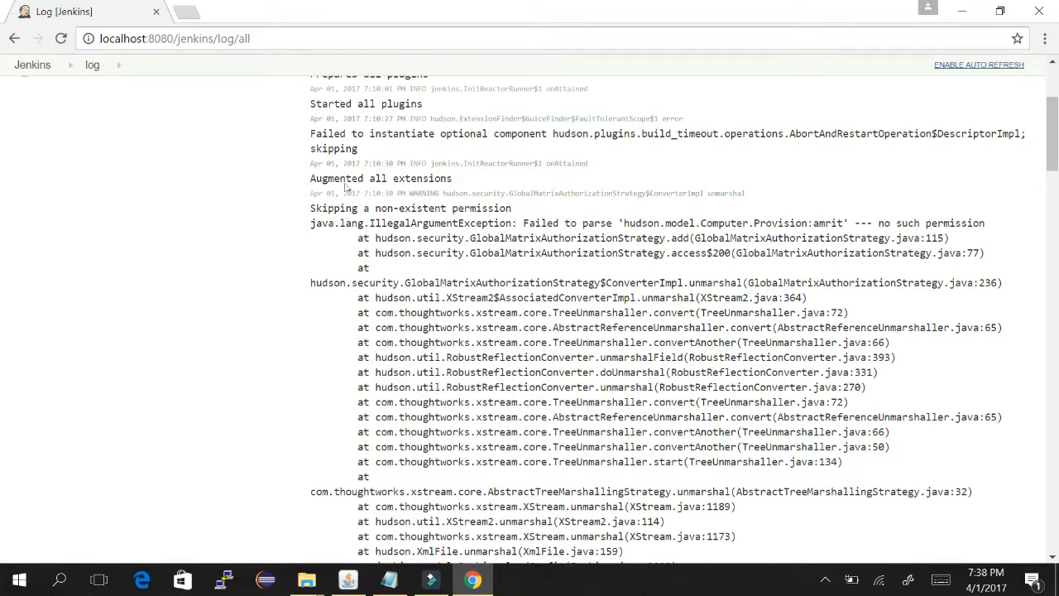
scroll(346, 188, down, 8)
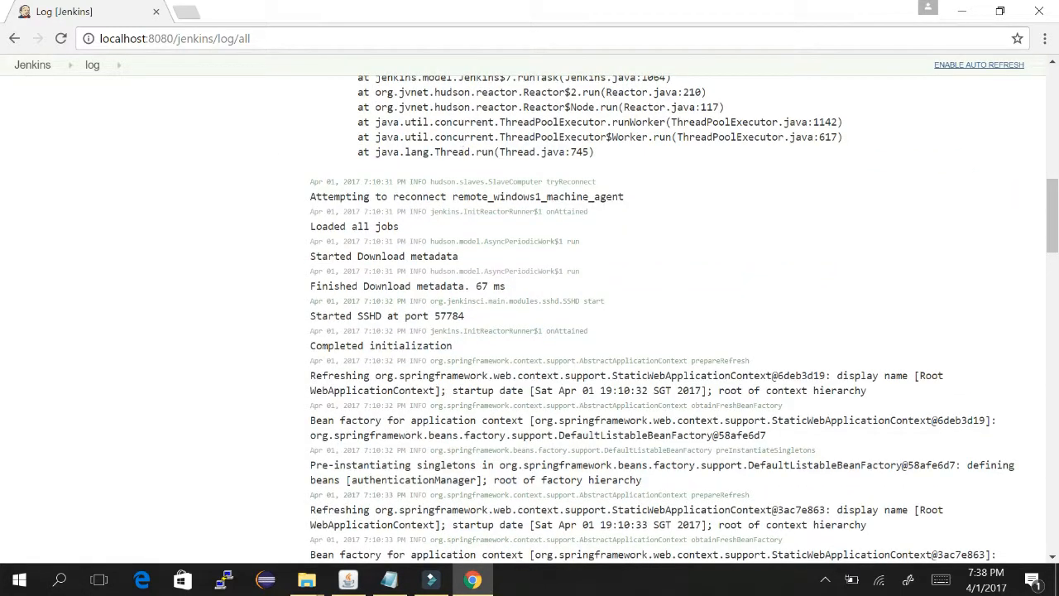
drag(329, 196, 588, 197)
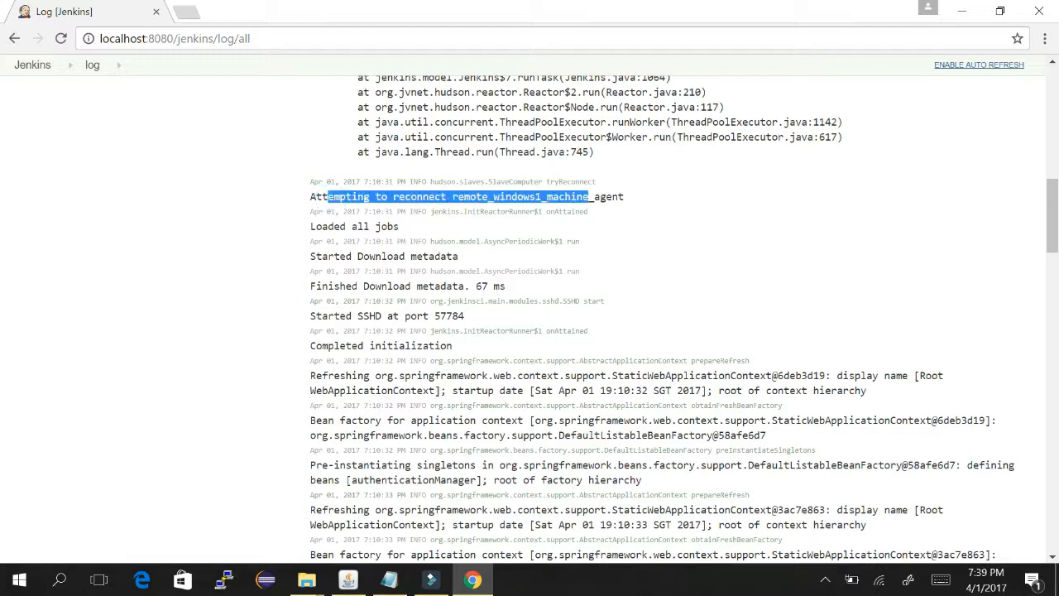
click(460, 197)
drag(458, 196, 624, 197)
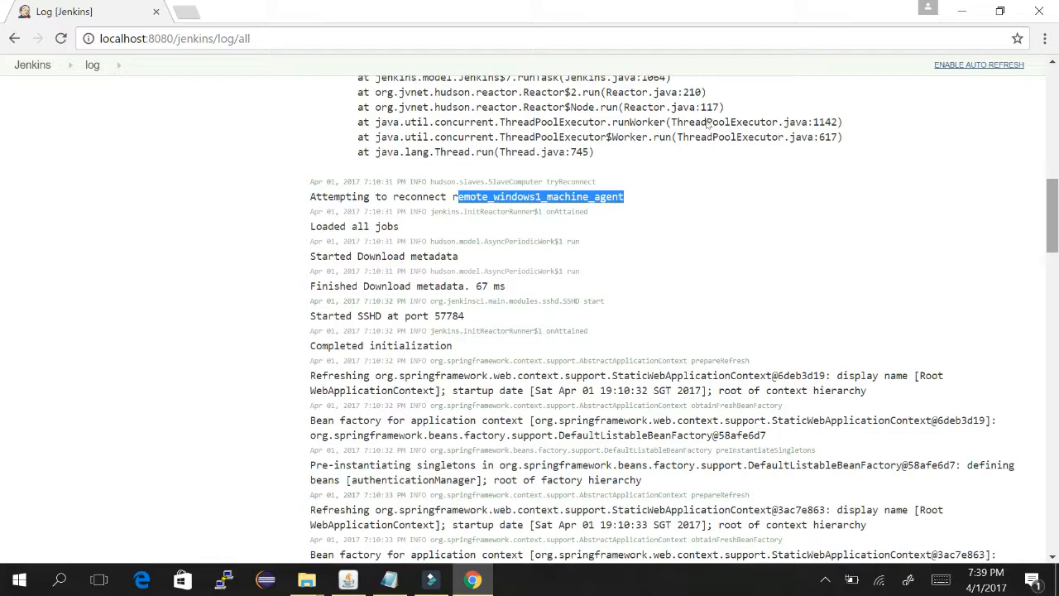
scroll(703, 141, down, 4)
scroll(708, 176, down, 5)
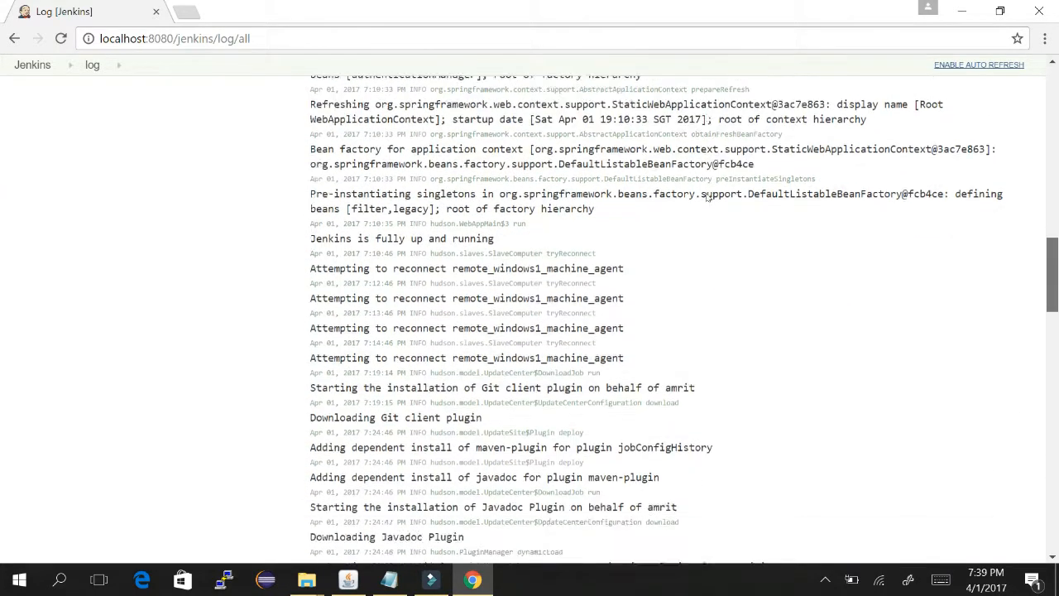
scroll(706, 223, down, 3)
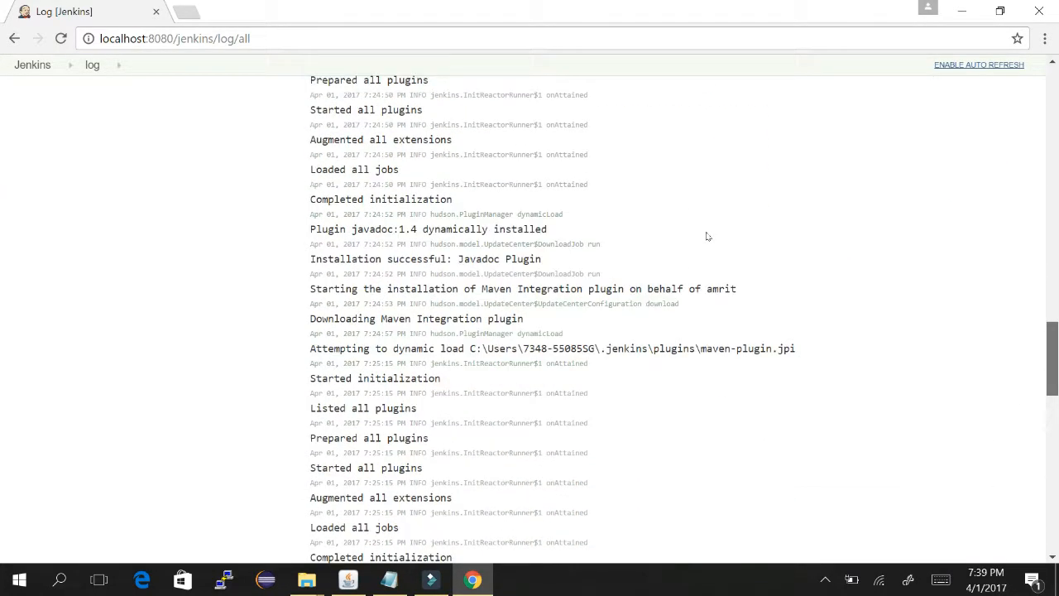
scroll(704, 273, down, 8)
scroll(706, 293, down, 5)
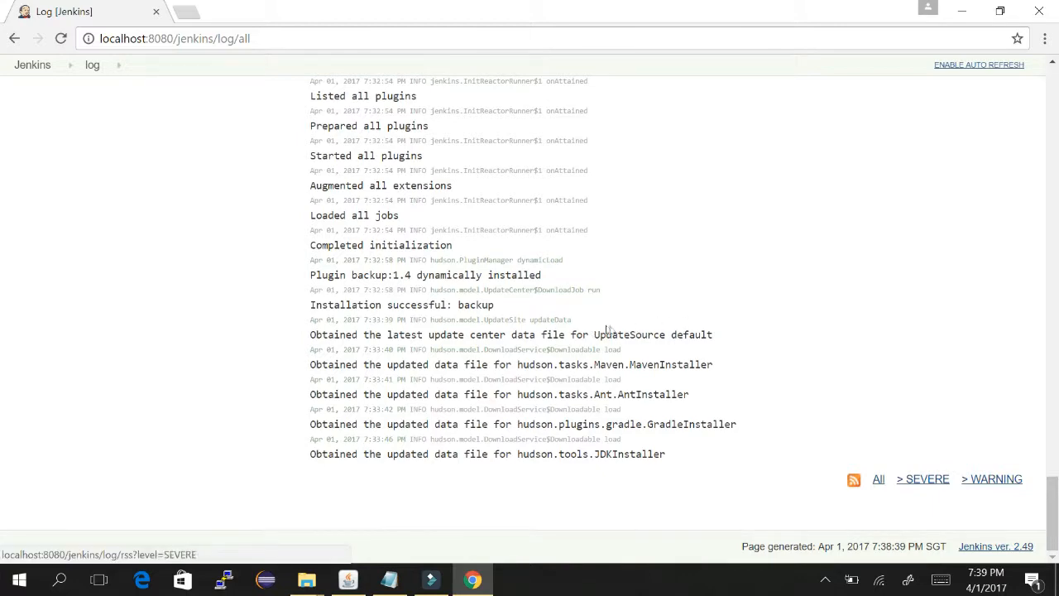
- View all log entries as the raw RSS feed, then go back to Manage Jenkins
click(879, 479)
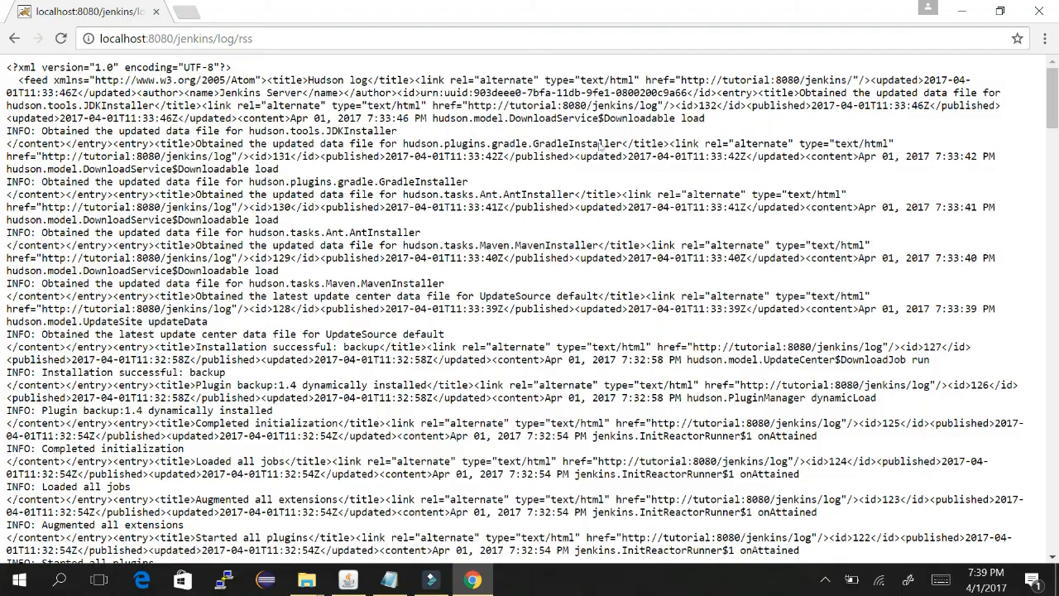
scroll(708, 232, down, 20)
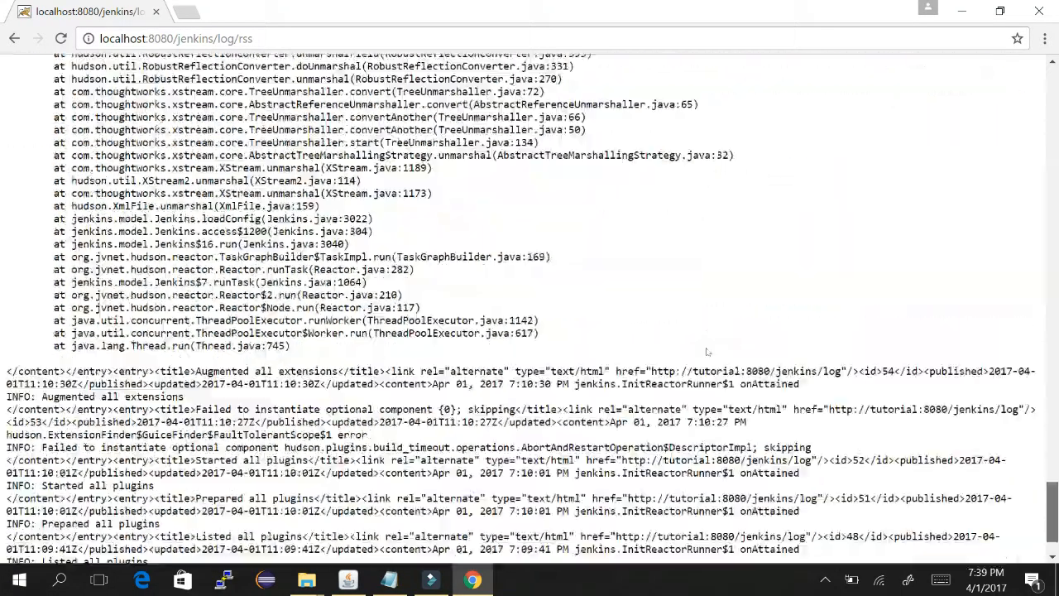
scroll(708, 352, up, 9)
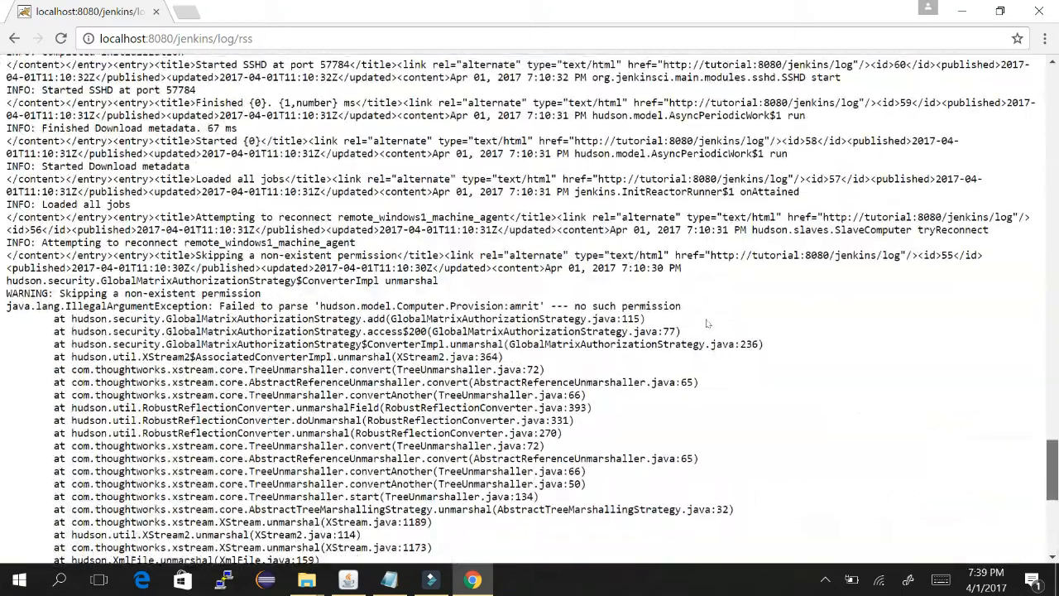
scroll(708, 323, down, 10)
scroll(711, 368, up, 10)
scroll(704, 331, up, 4)
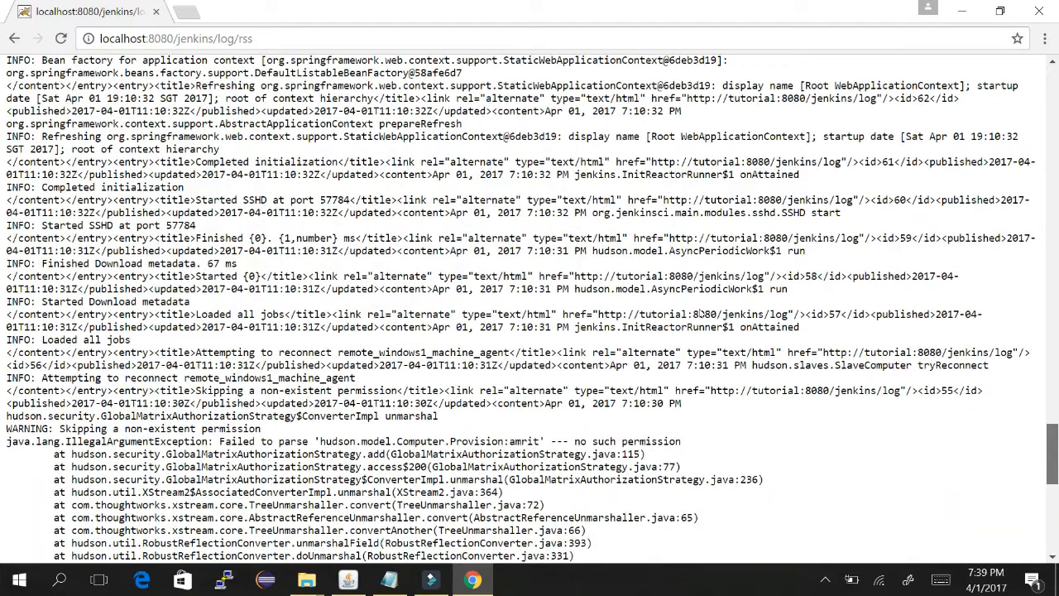
click(14, 38)
click(13, 37)
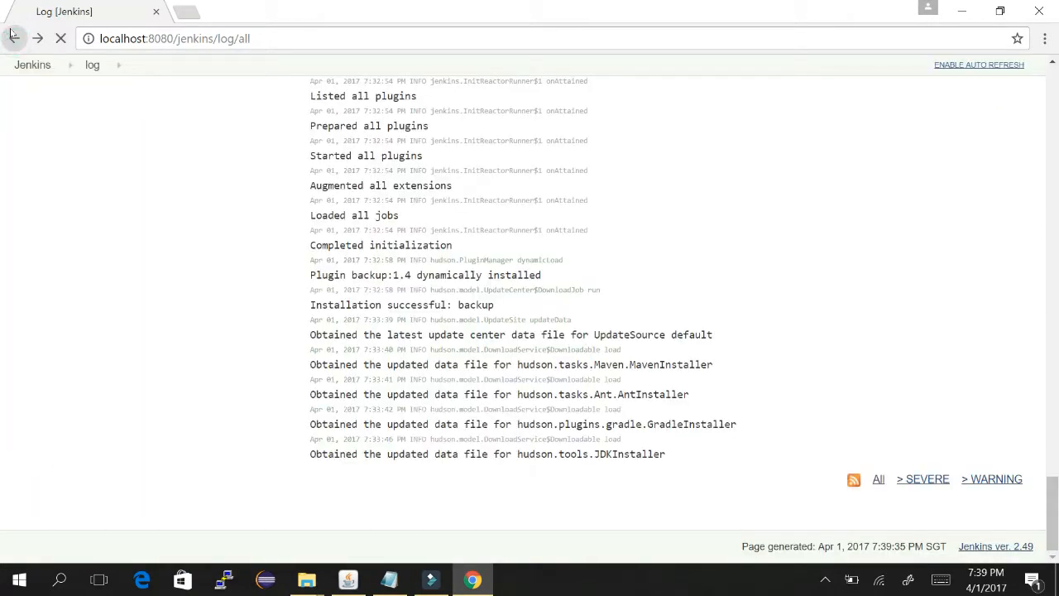
click(13, 37)
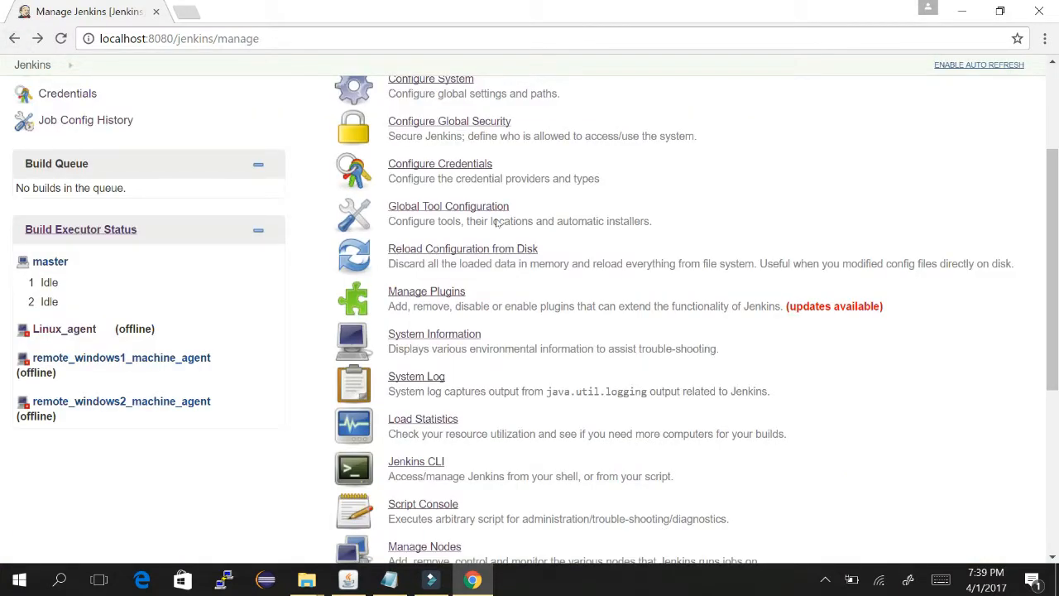
- Mark item 7, system log, as done in the notes by deleting 'to be'
scroll(499, 223, up, 1)
key(alt+Tab)
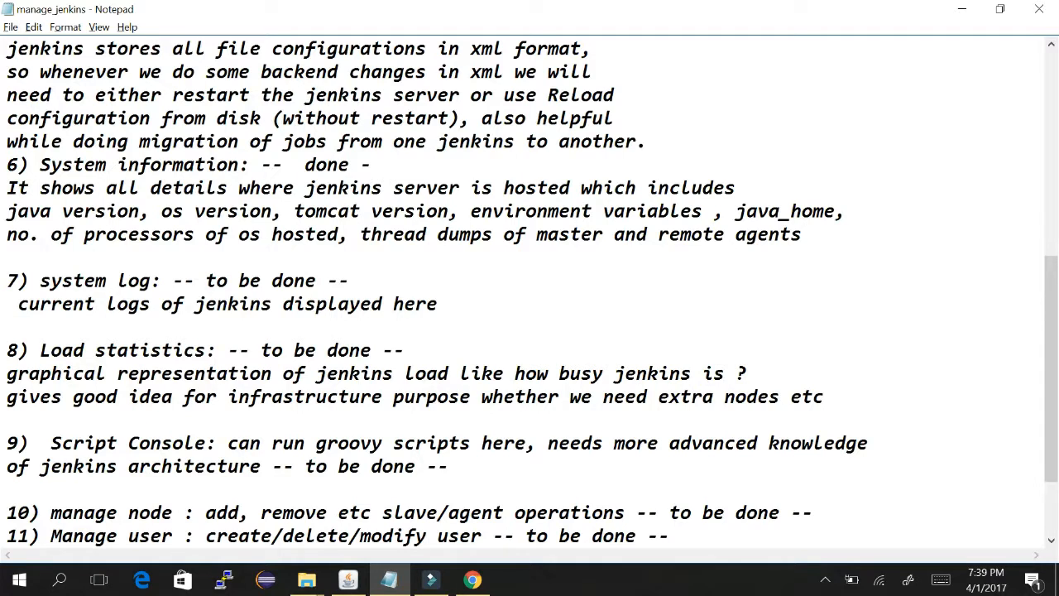
drag(205, 281, 273, 281)
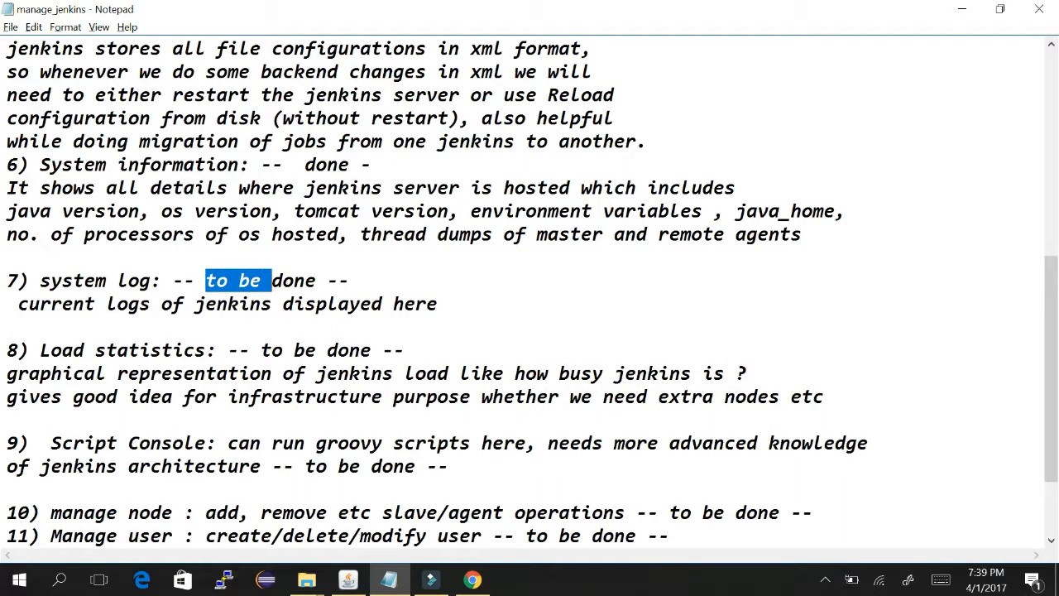
key(Delete)
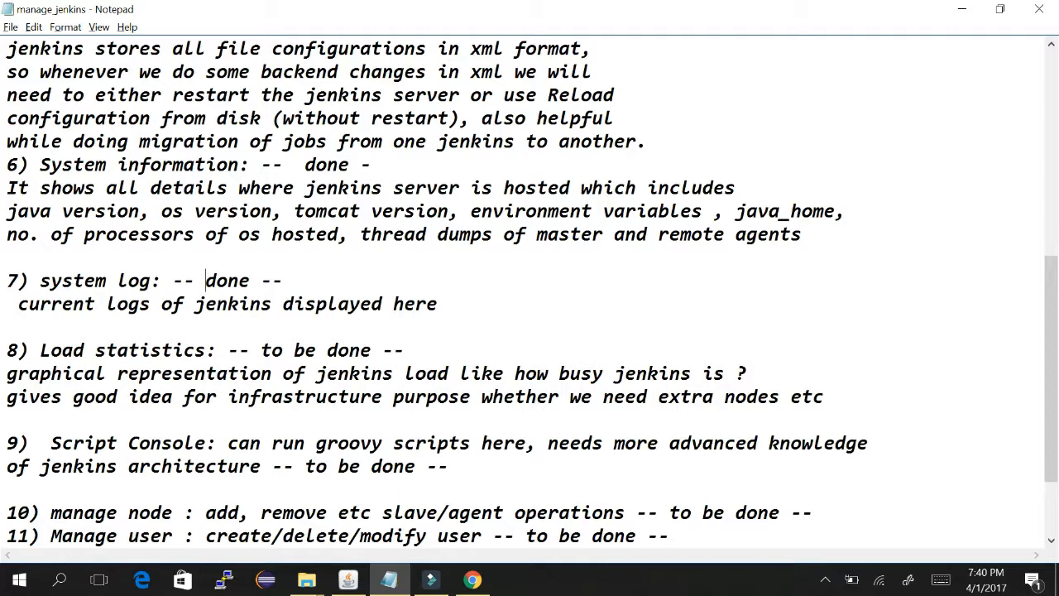
key(alt+Tab)
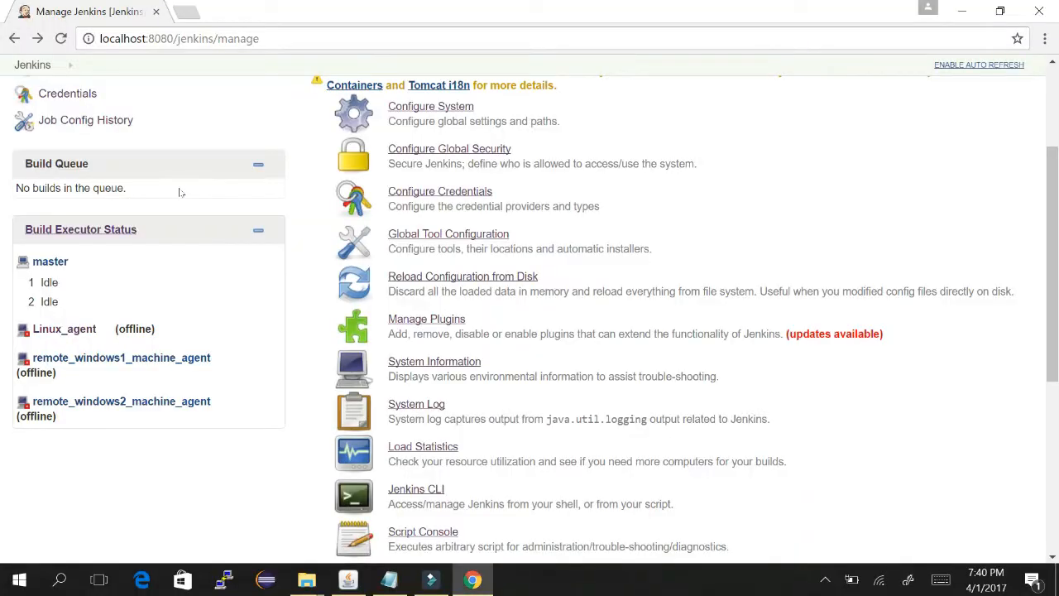
- Open Load Statistics, study the flat executor graph and metric descriptions, then go back
click(418, 448)
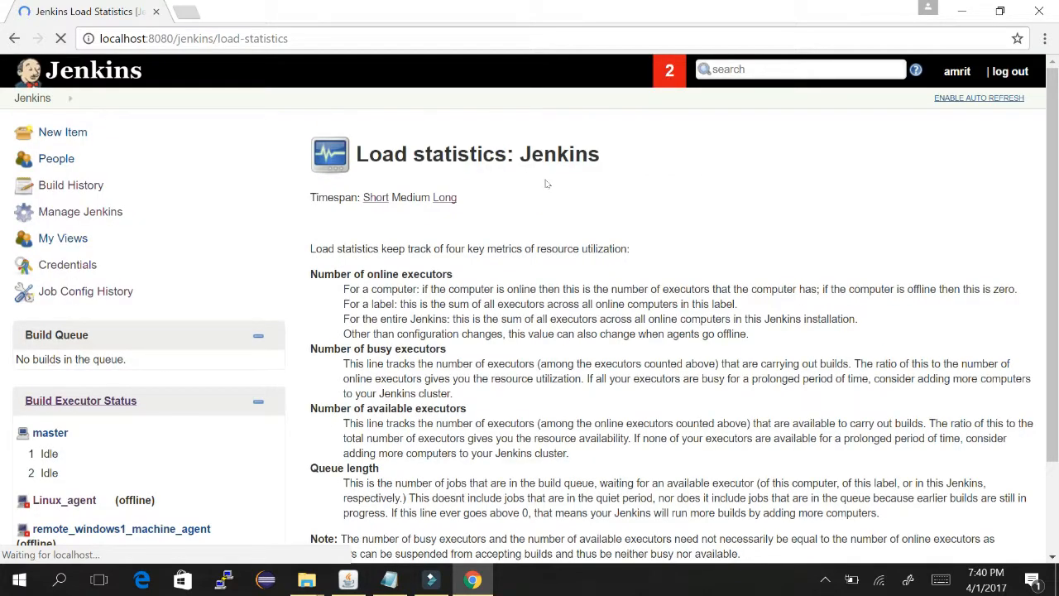
scroll(705, 107, down, 1)
scroll(704, 116, down, 1)
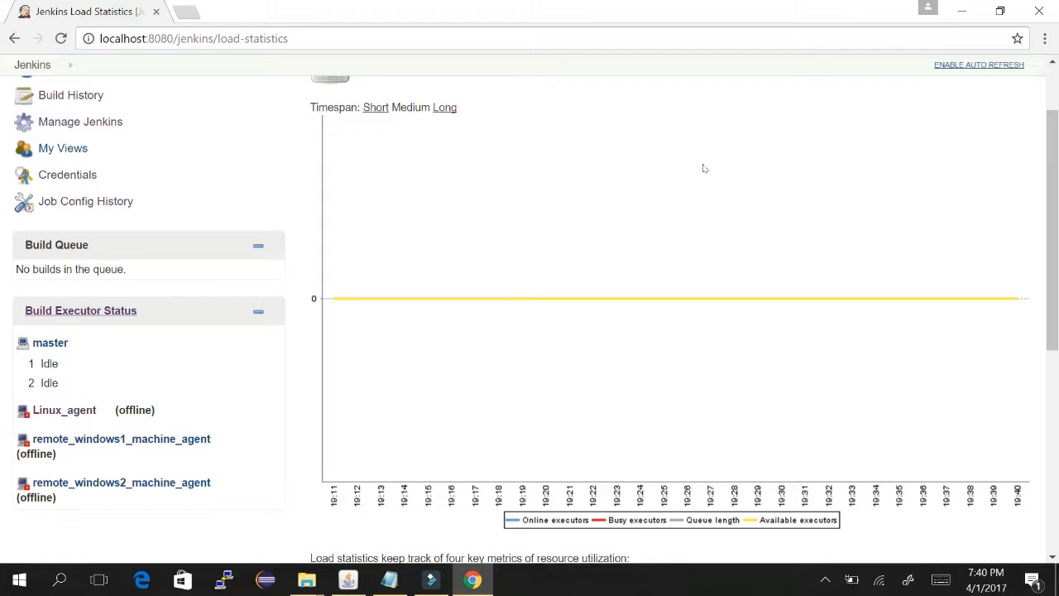
scroll(707, 212, down, 1)
scroll(706, 212, down, 5)
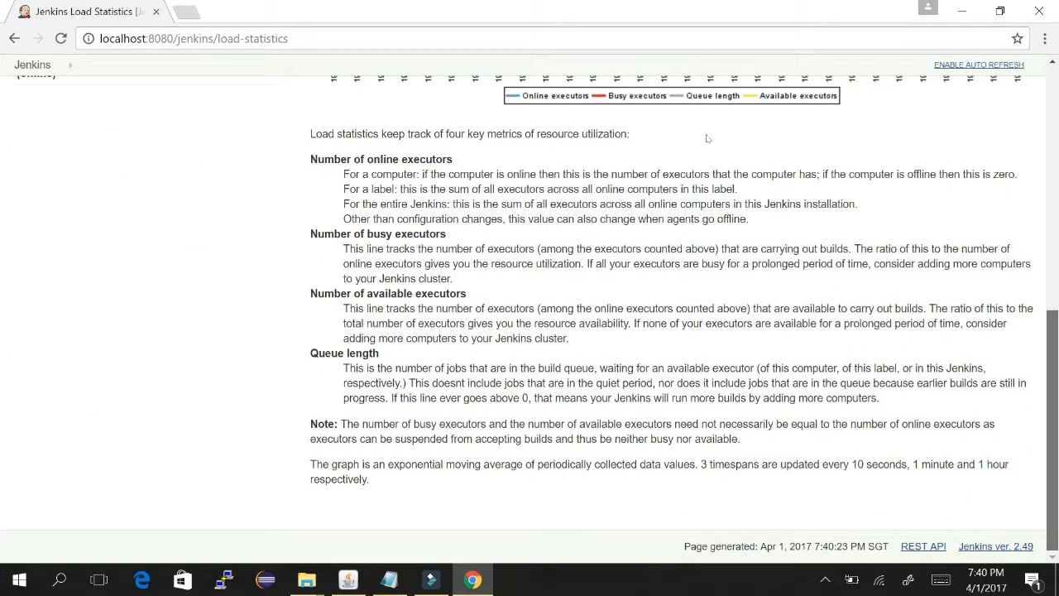
scroll(697, 82, up, 4)
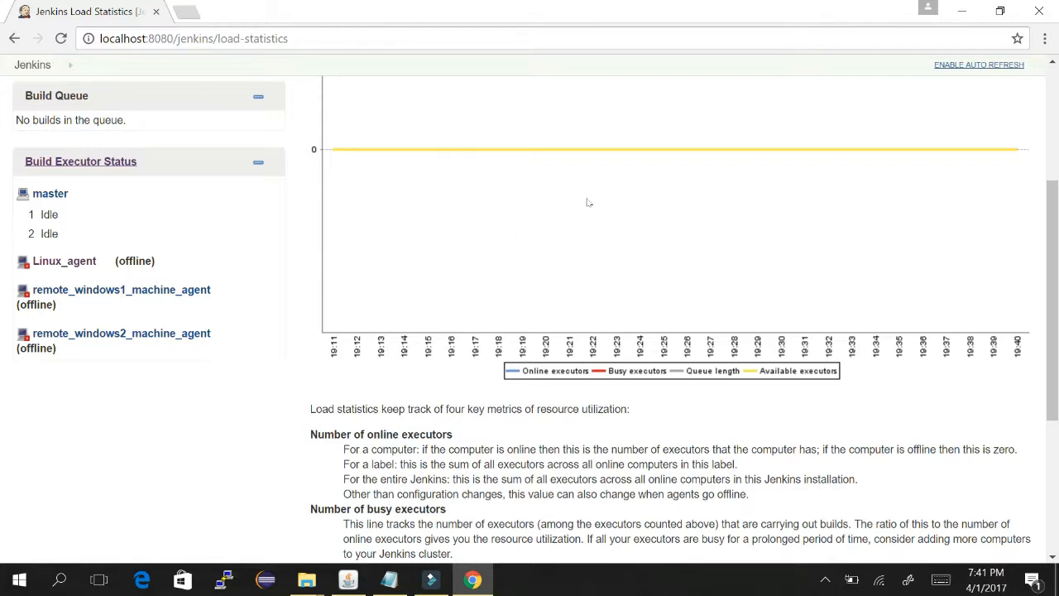
scroll(707, 114, up, 3)
scroll(707, 124, down, 2)
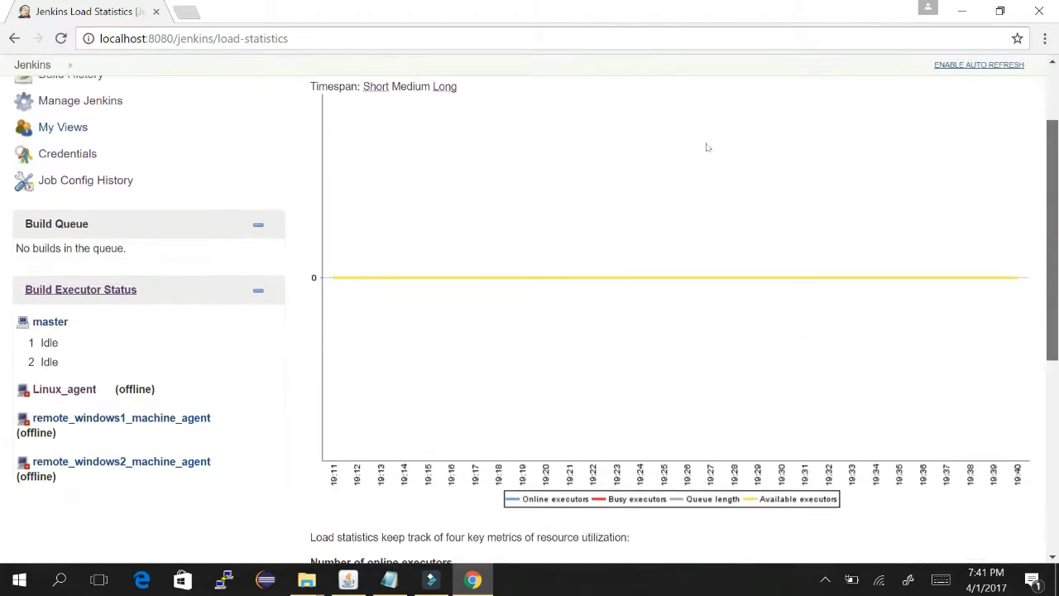
scroll(706, 166, down, 2)
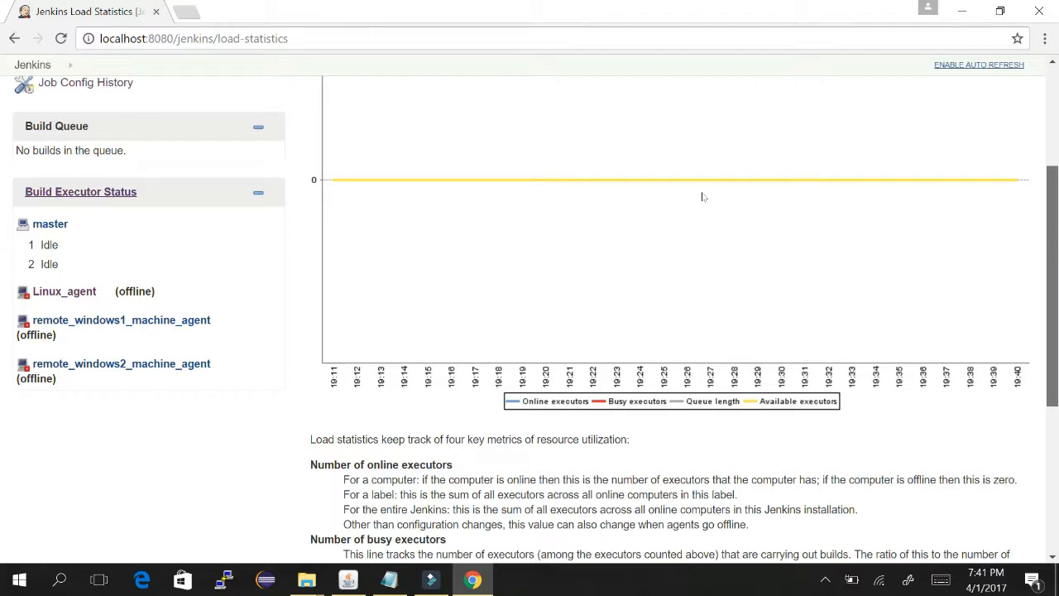
scroll(702, 199, down, 3)
scroll(701, 236, down, 1)
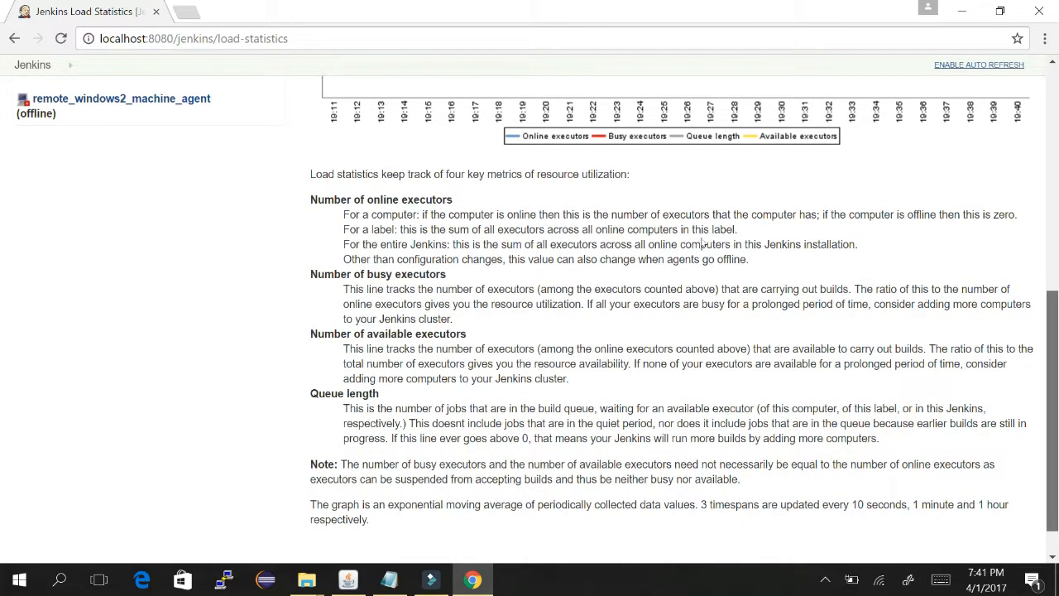
scroll(686, 215, up, 2)
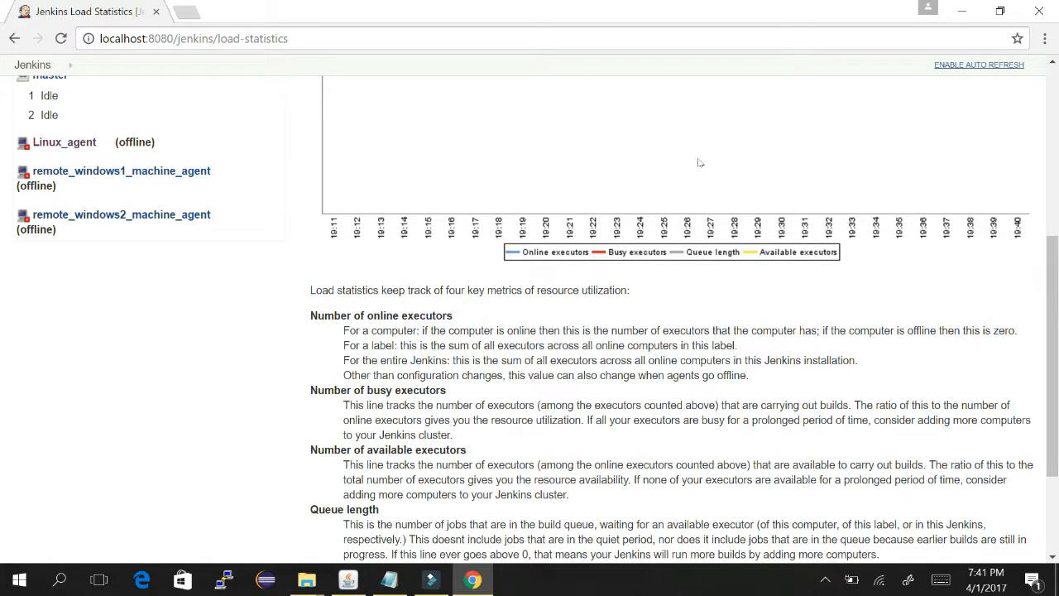
scroll(700, 180, up, 2)
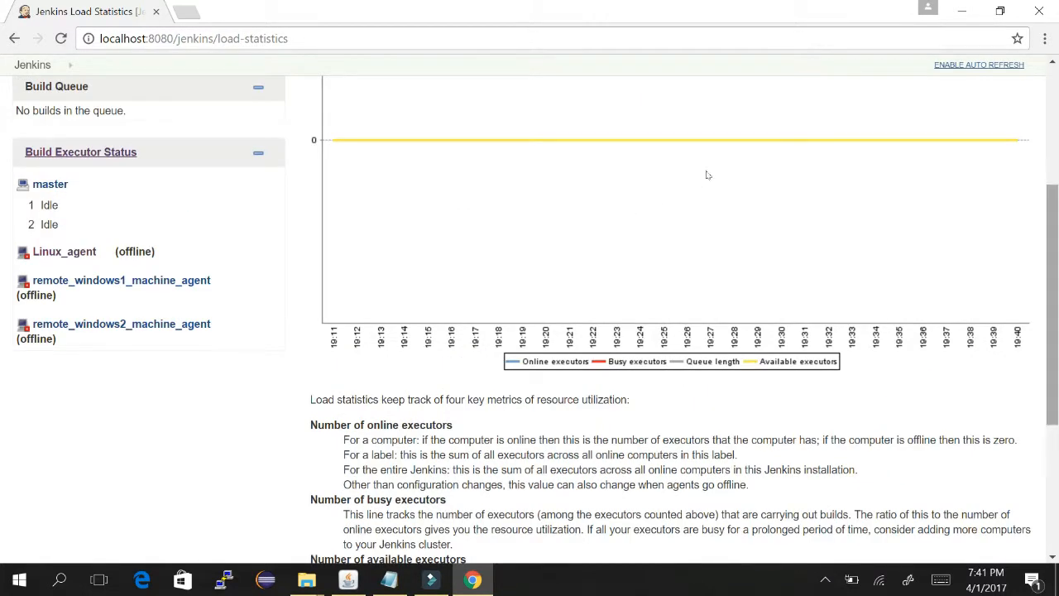
scroll(702, 149, up, 3)
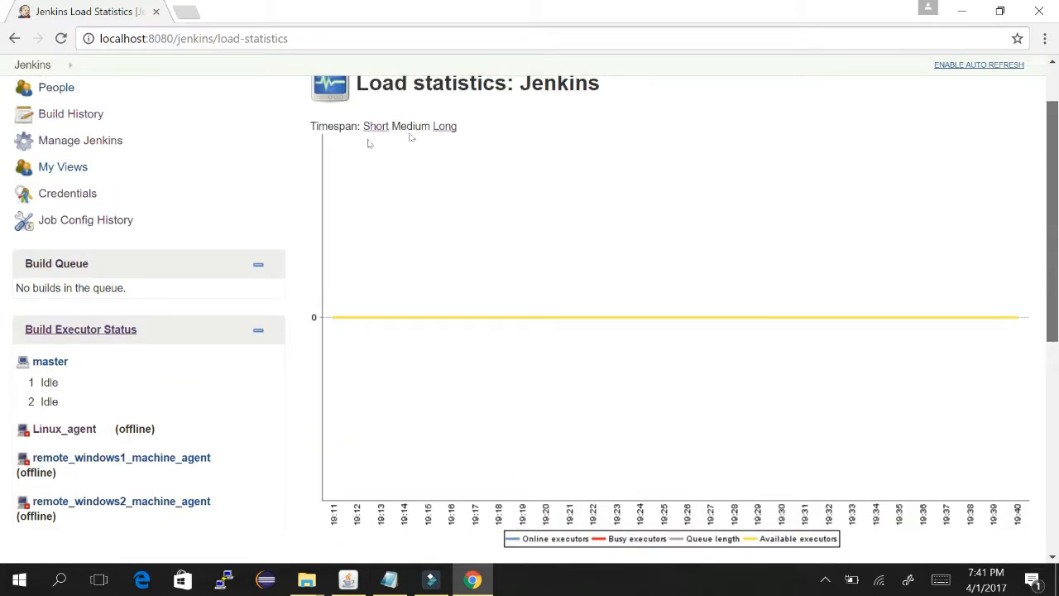
scroll(270, 139, up, 1)
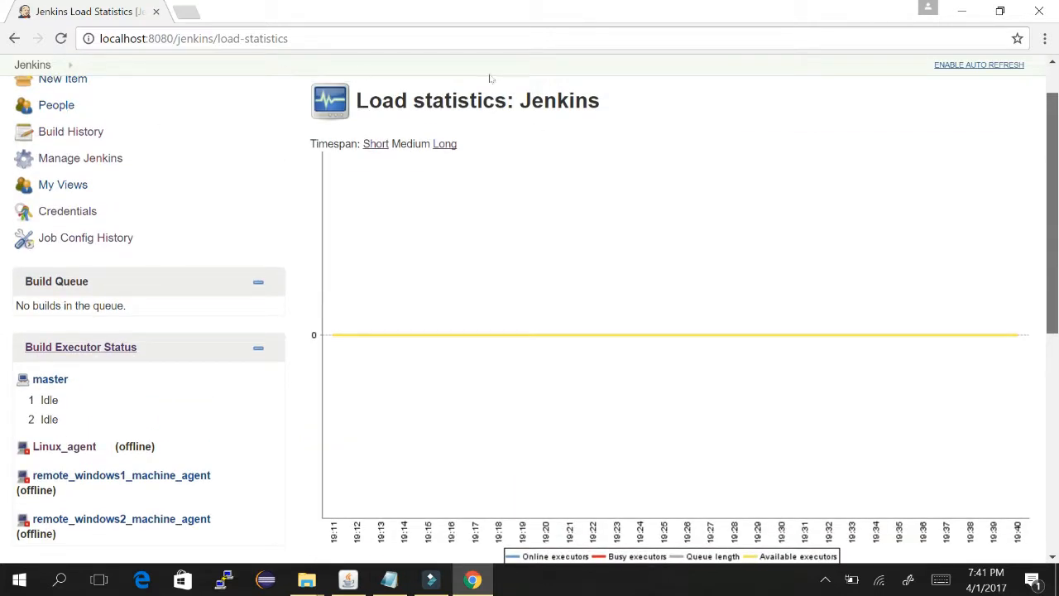
scroll(700, 101, up, 1)
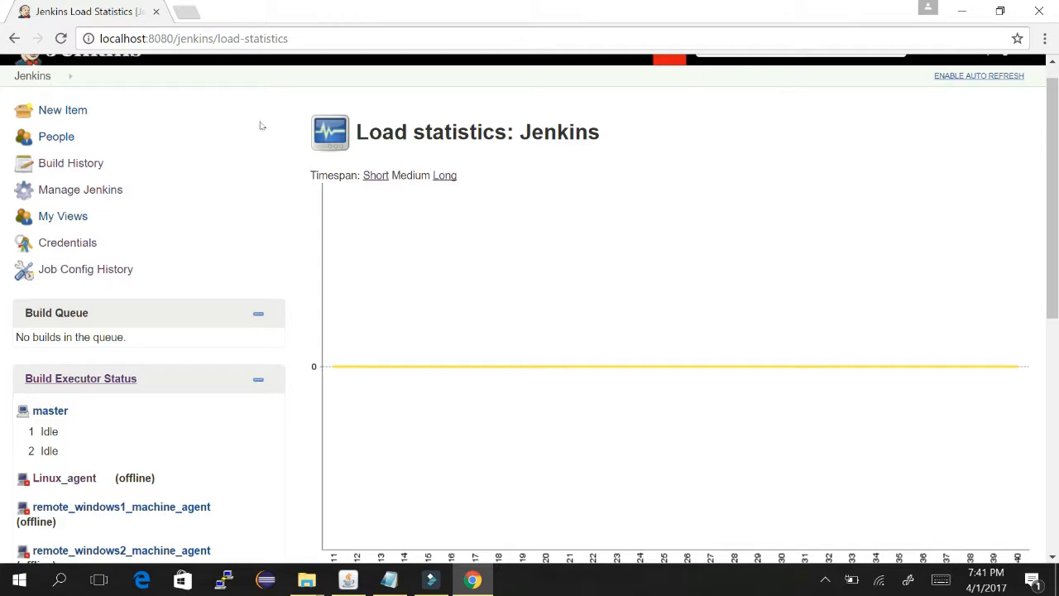
click(15, 37)
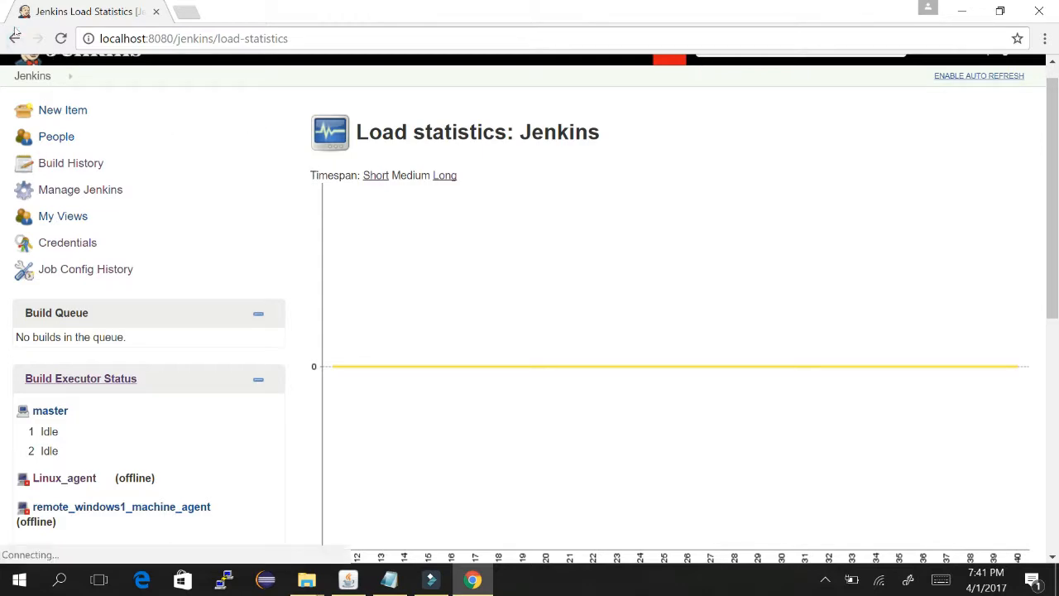
- Mark item 8, Load statistics, as done and highlight the 'Script Console:' heading in item 9
key(alt+Tab)
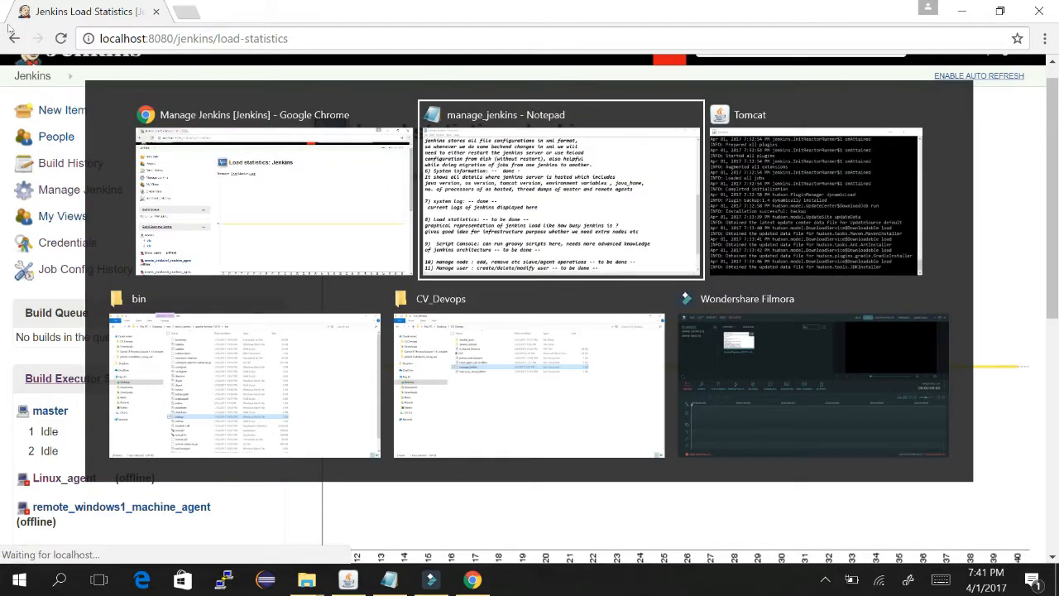
drag(272, 351, 317, 350)
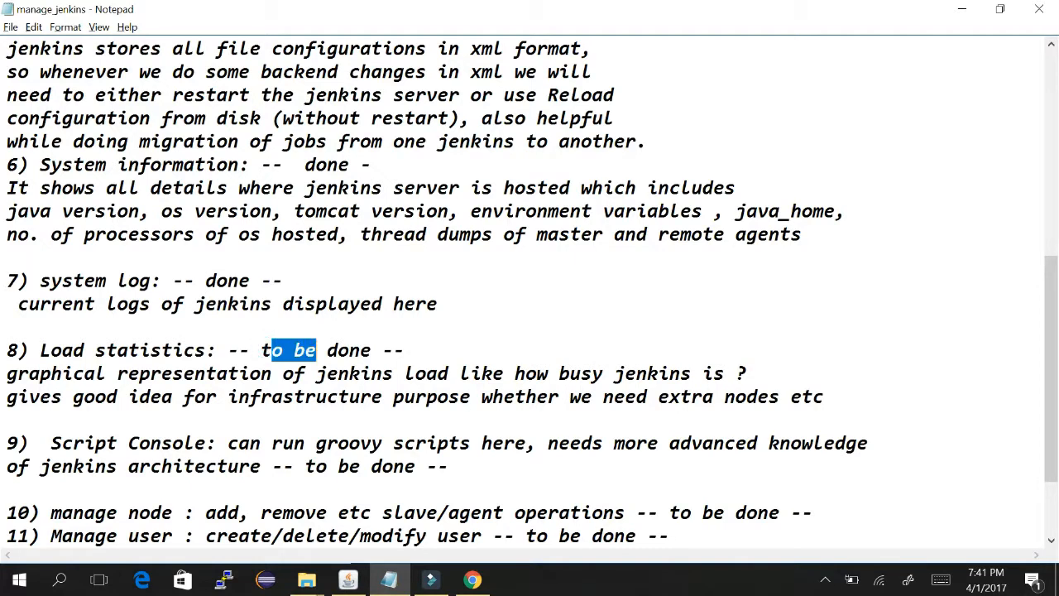
key(BackSpace)
key(BackSpace)
scroll(707, 213, down, 2)
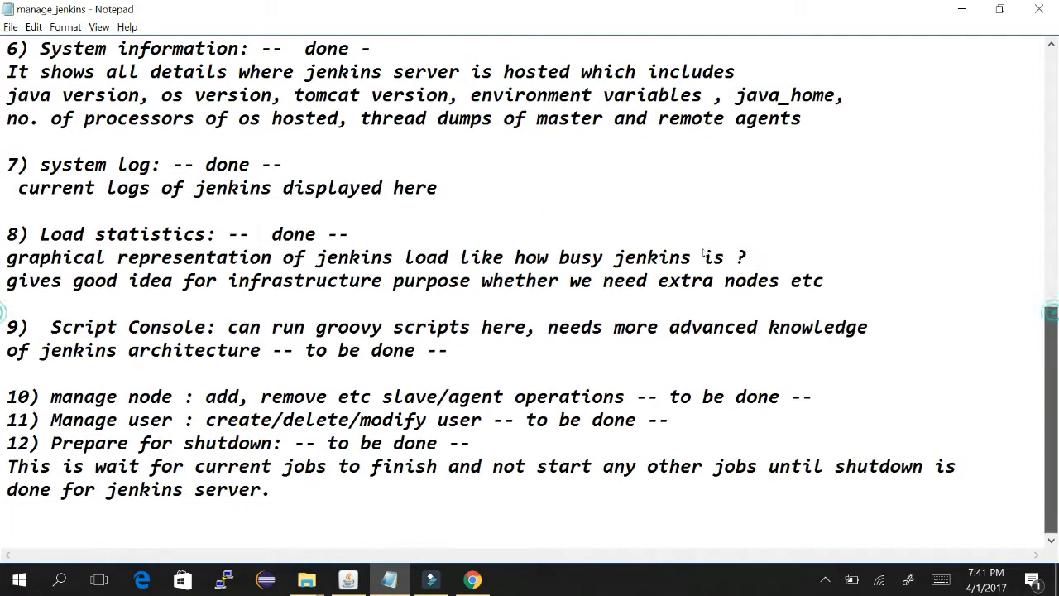
drag(40, 327, 217, 327)
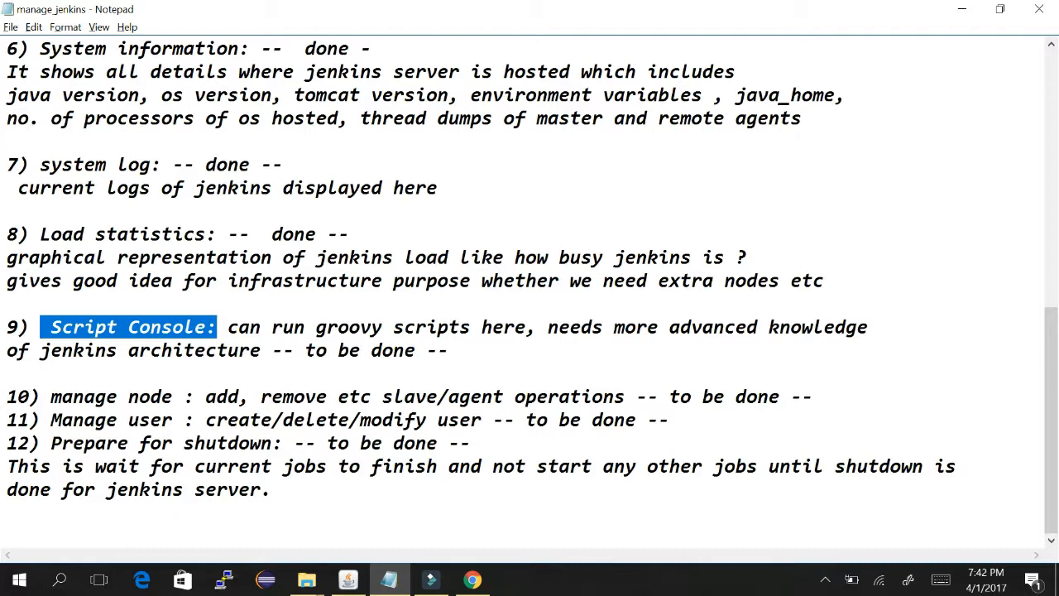
key(alt+Tab)
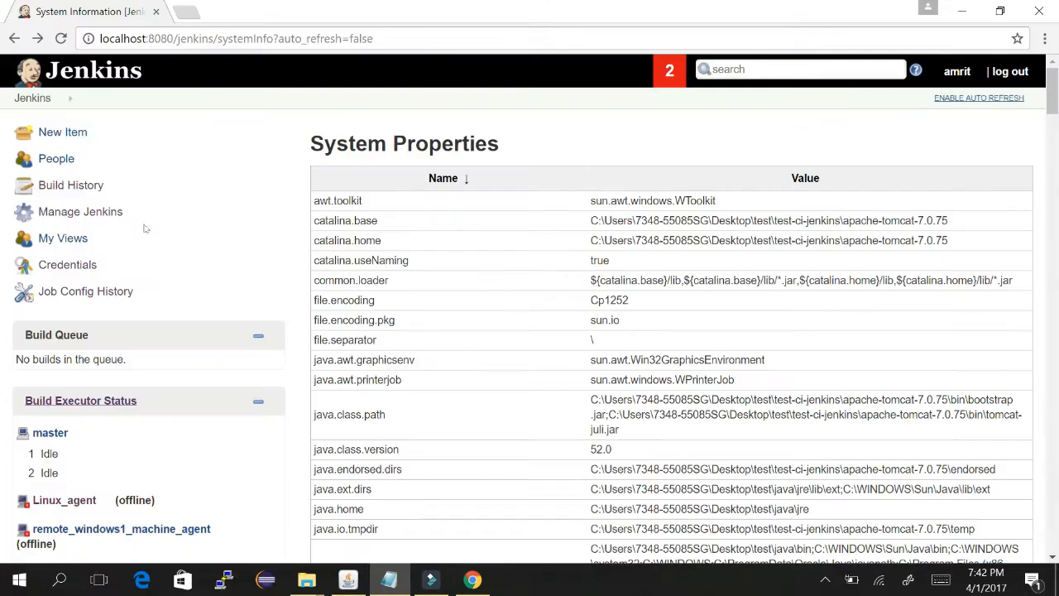
- On Manage Jenkins, dismiss the older-data warning and scroll down to the Script Console
click(101, 211)
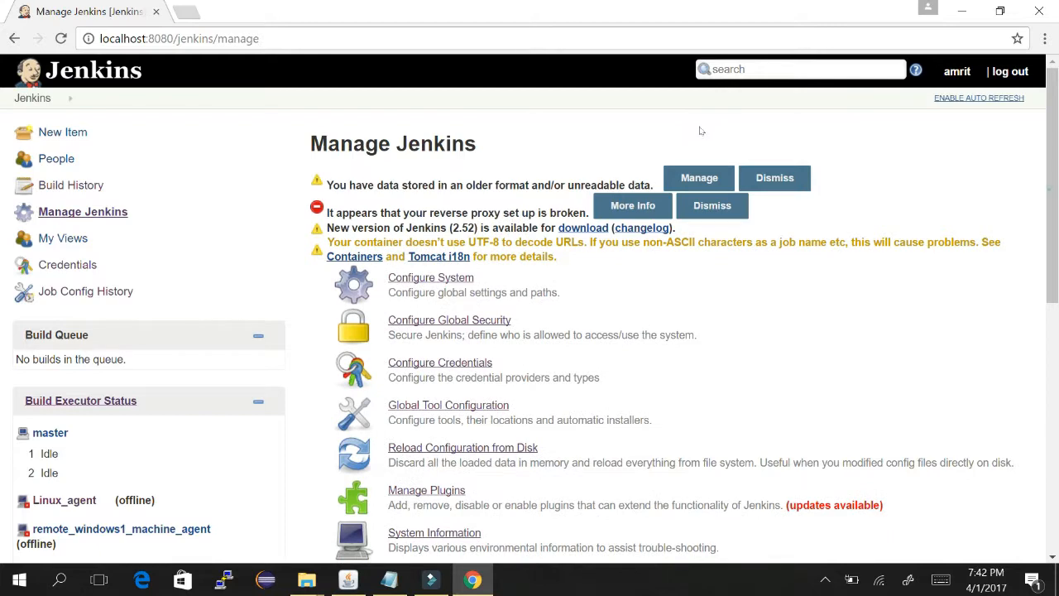
scroll(529, 124, down, 1)
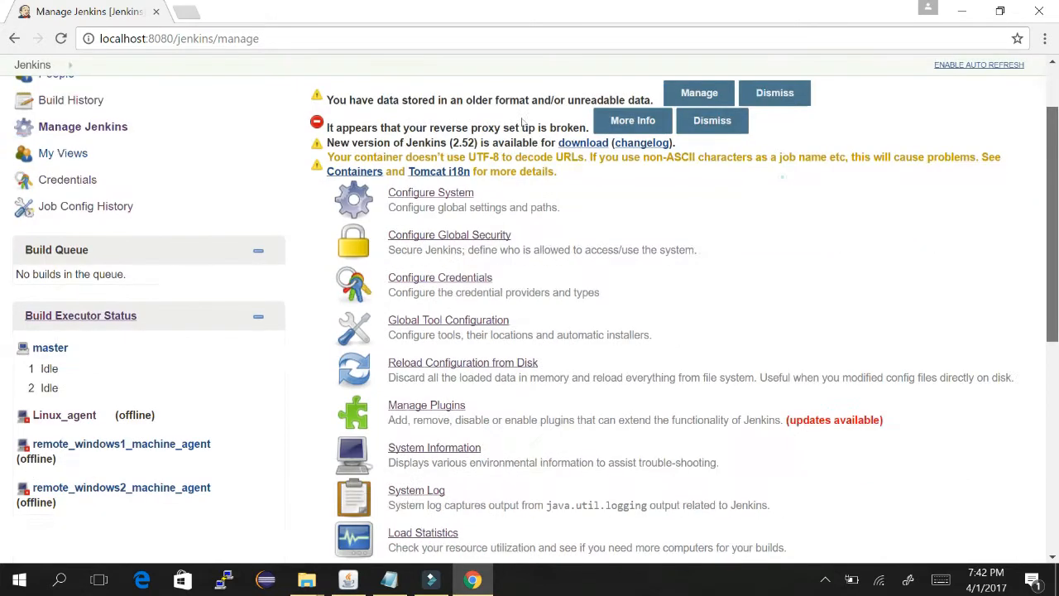
click(775, 94)
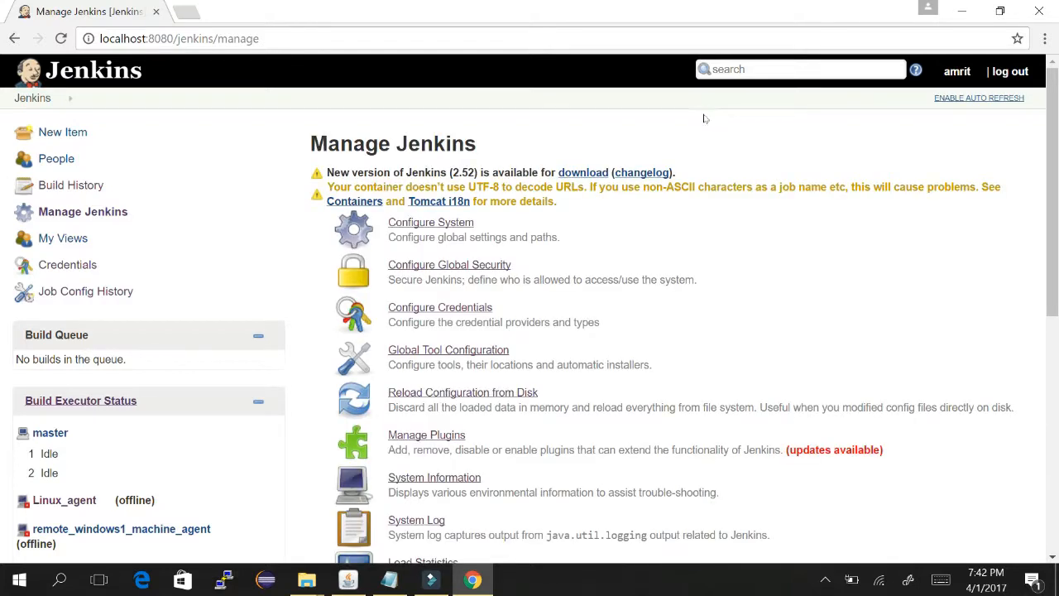
scroll(705, 118, down, 1)
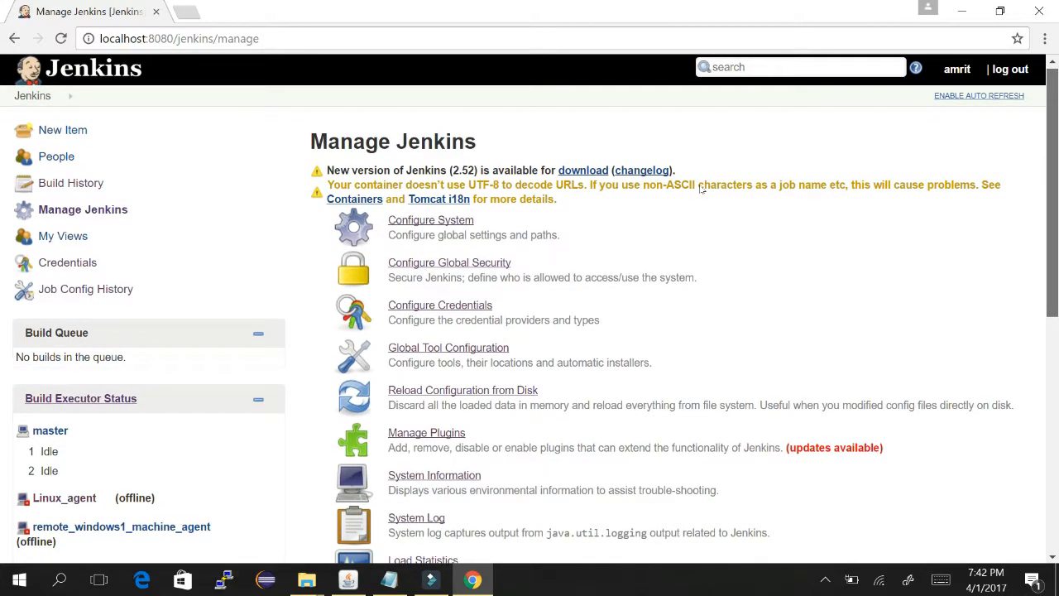
scroll(701, 212, down, 1)
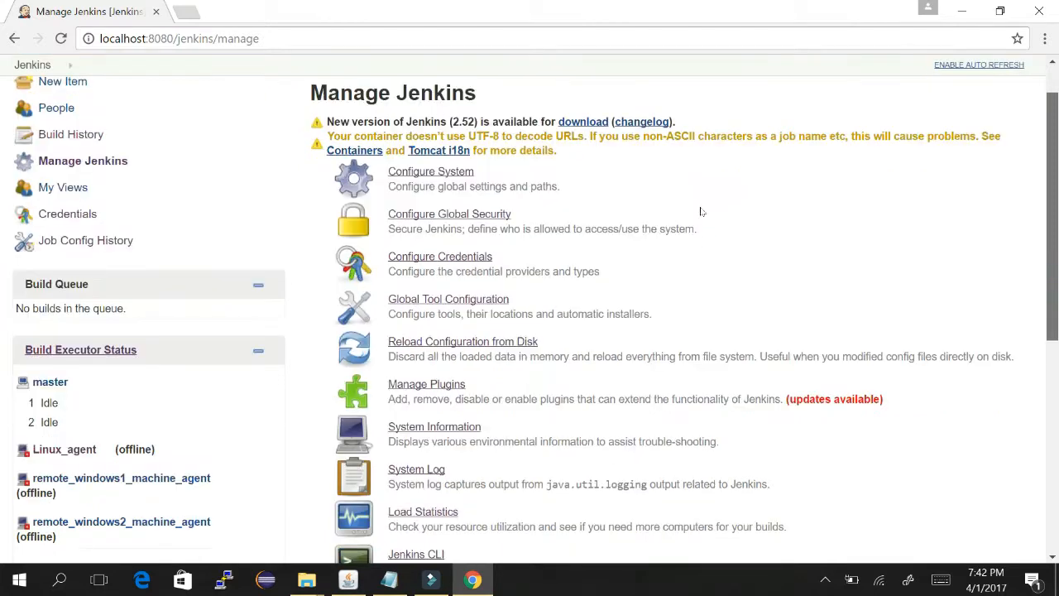
scroll(691, 302, down, 3)
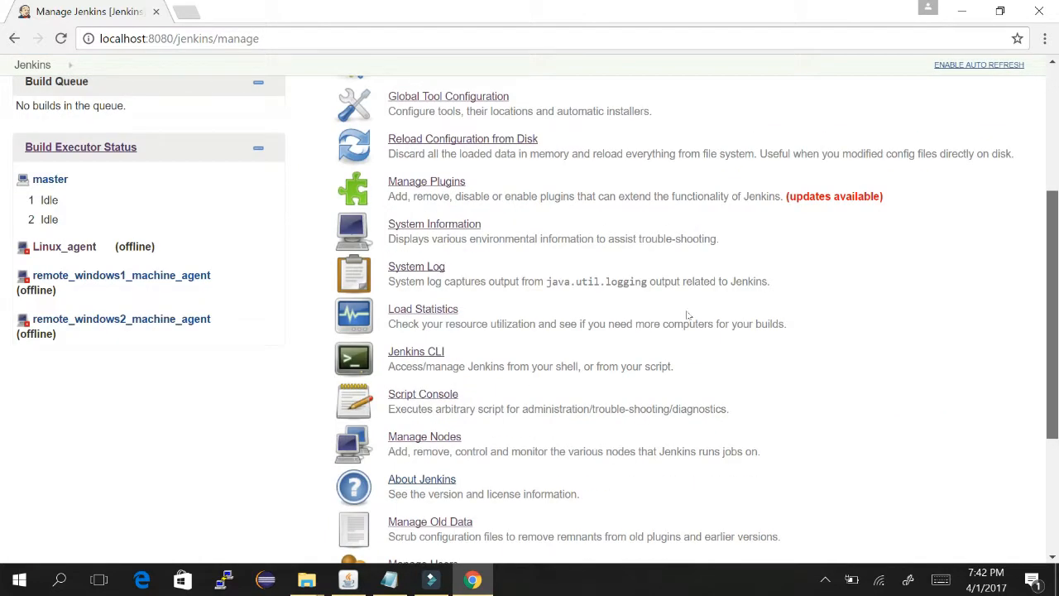
scroll(687, 314, down, 4)
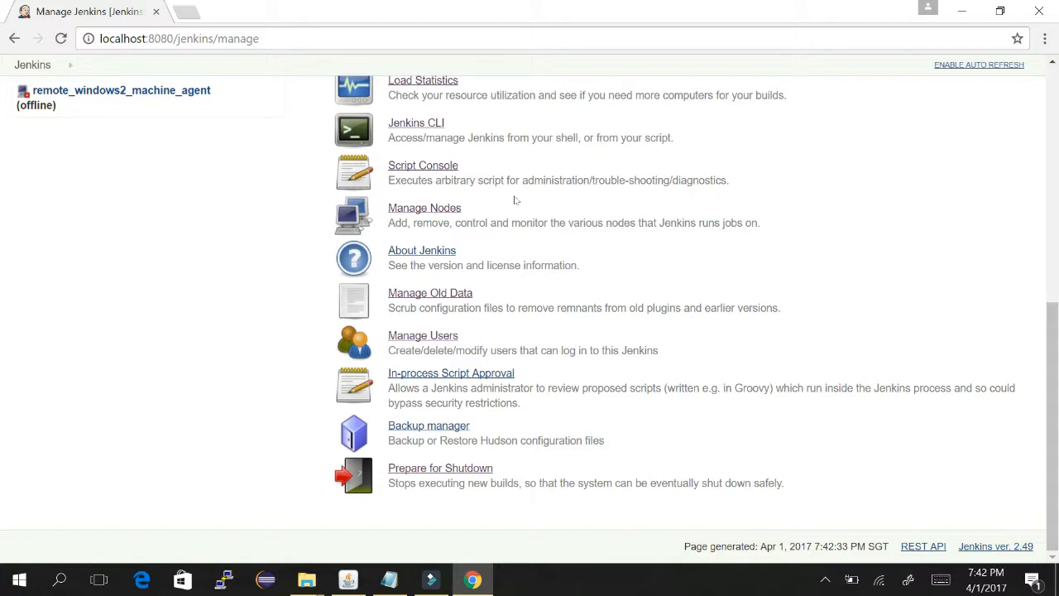
key(alt+Tab)
scroll(490, 163, up, 1)
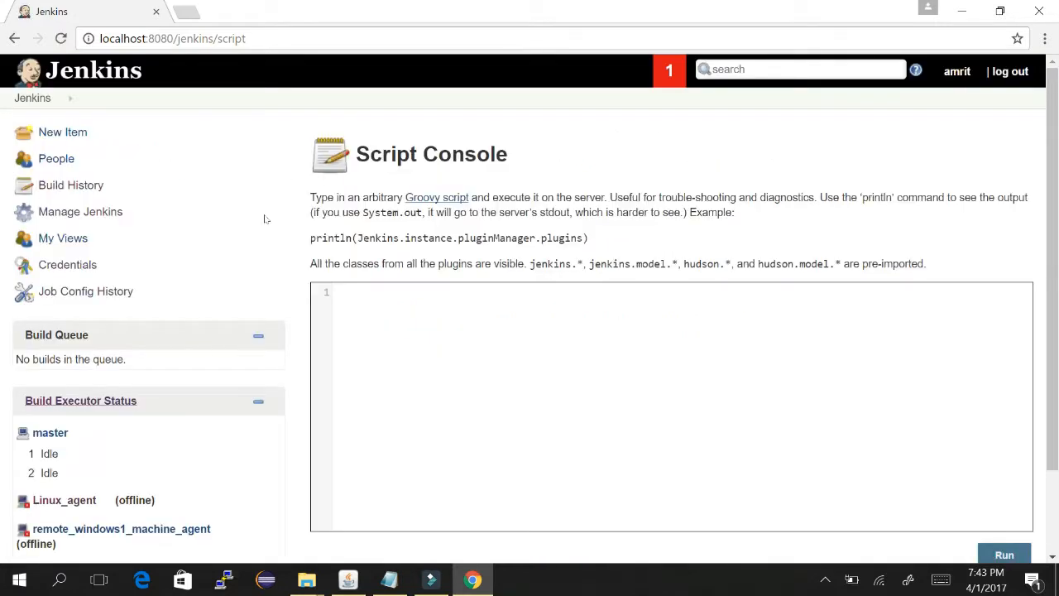
- Focus the empty script editor and clear an accidental selection of the description text
click(493, 312)
scroll(703, 229, down, 3)
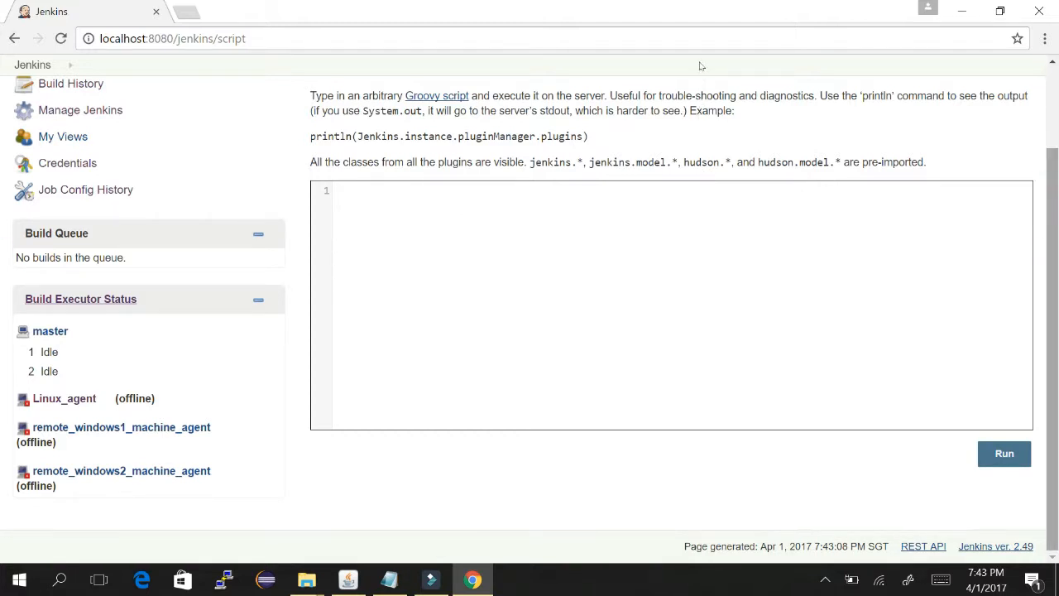
drag(311, 111, 735, 111)
scroll(463, 152, up, 2)
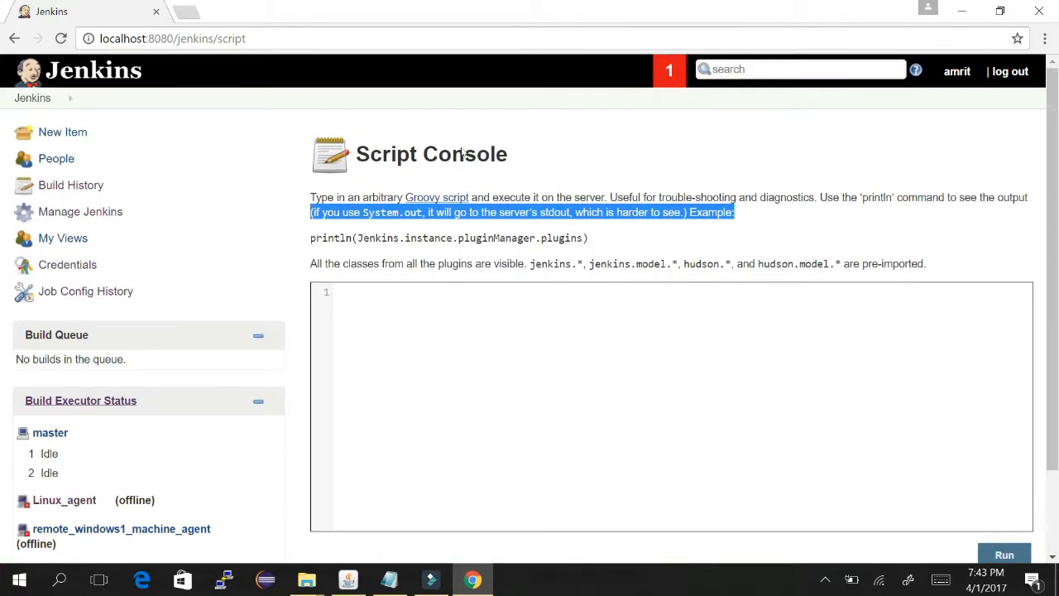
click(609, 225)
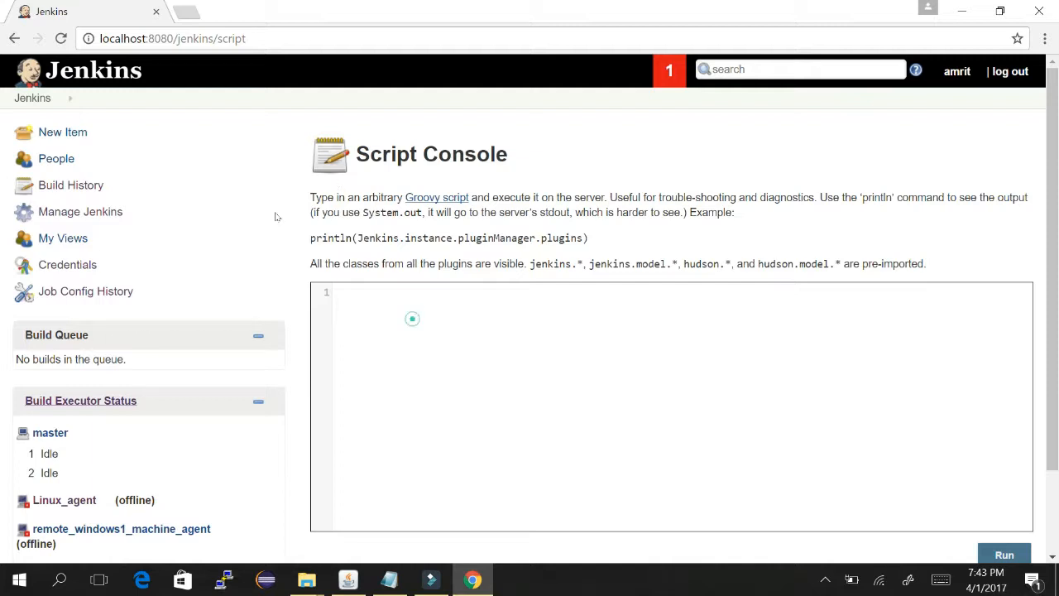
- Enter printn(welcome to jenkins) in the editor, fixing typos, and run it
click(411, 319)
text(priny)
key(BackSpace)
text(tlm())
key(Left)
key(Left)
key(Delete)
key(BackSpace)
text((welcome t)
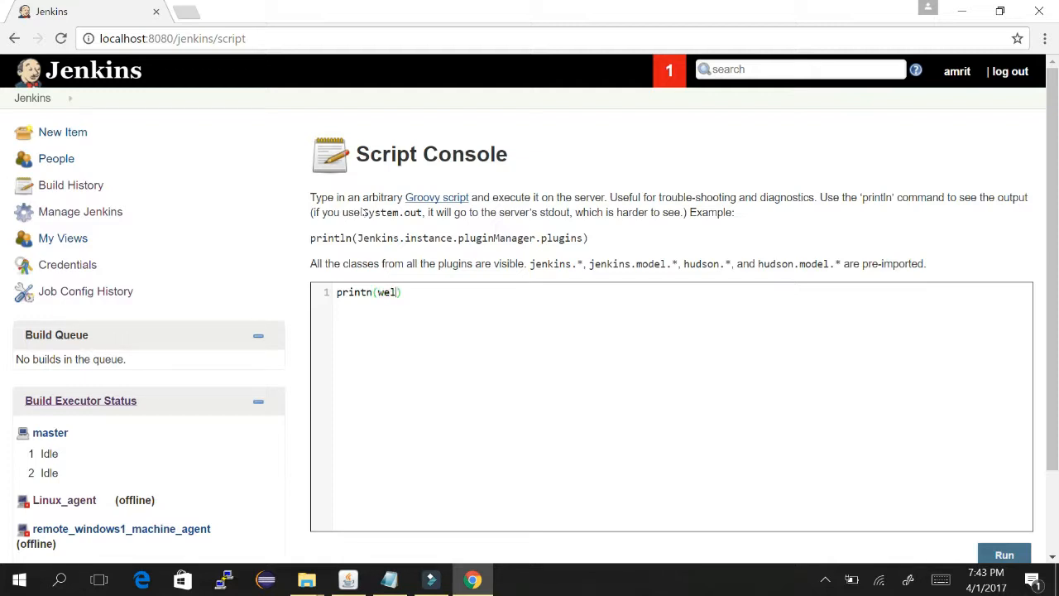
text(o jenkins)
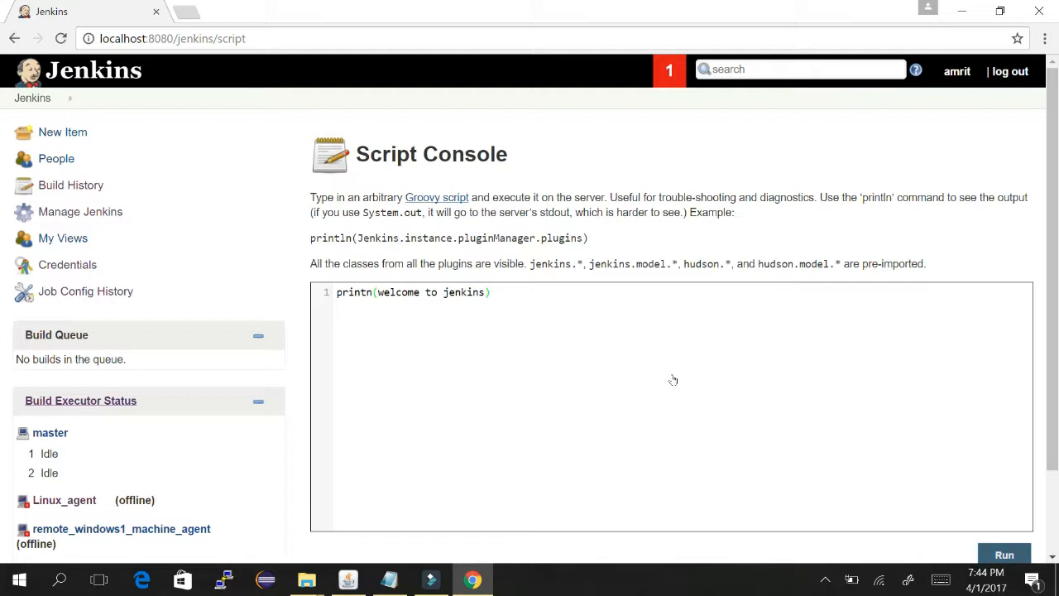
key(ctrl+Return)
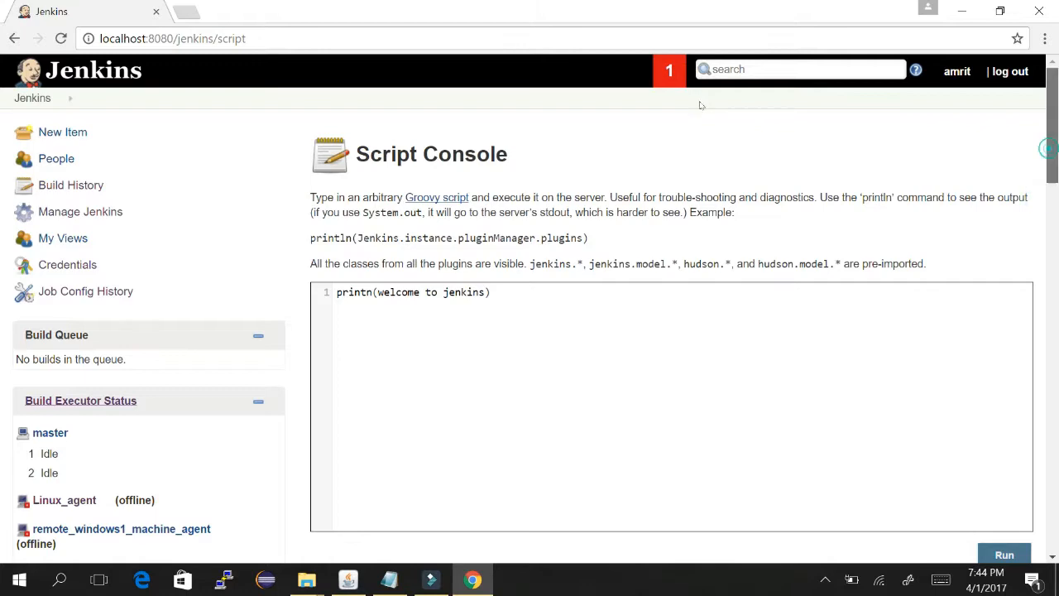
- Review the line 1 compilation error, then open the Groovy script reference in a new tab
scroll(705, 157, down, 4)
scroll(707, 166, down, 2)
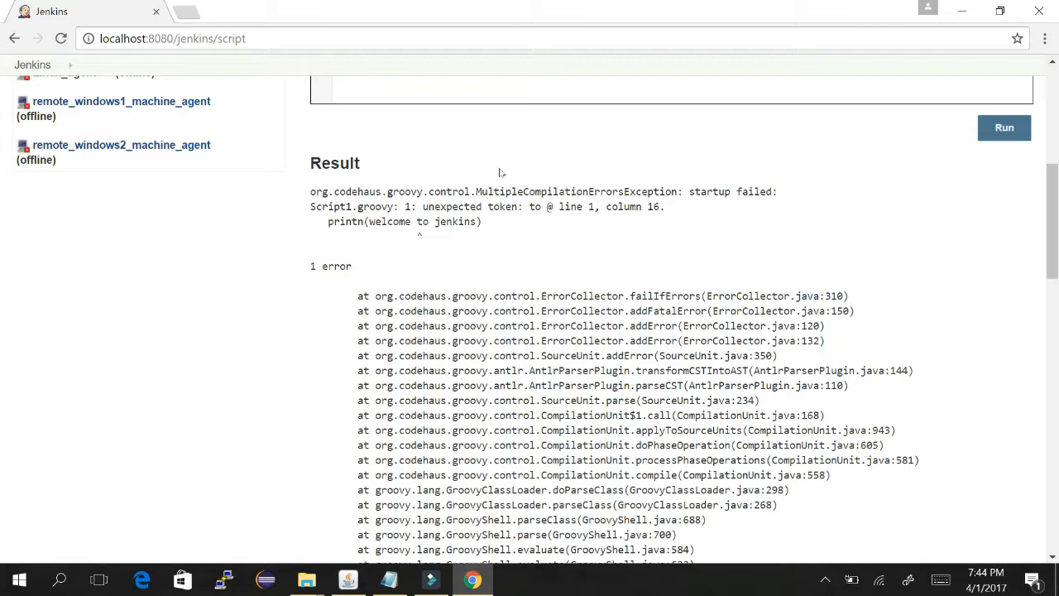
scroll(708, 206, down, 10)
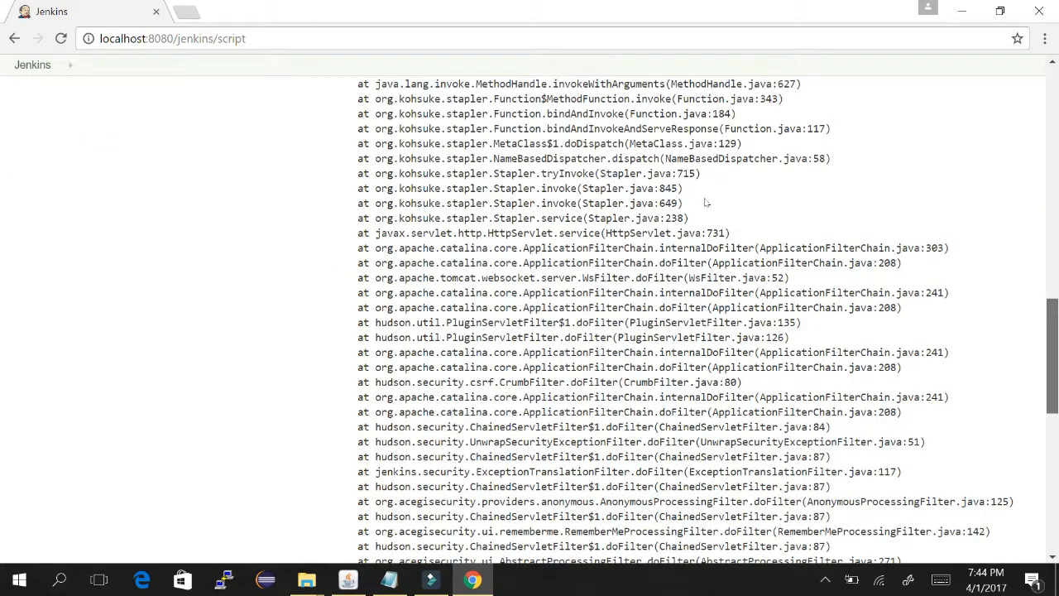
scroll(704, 102, up, 13)
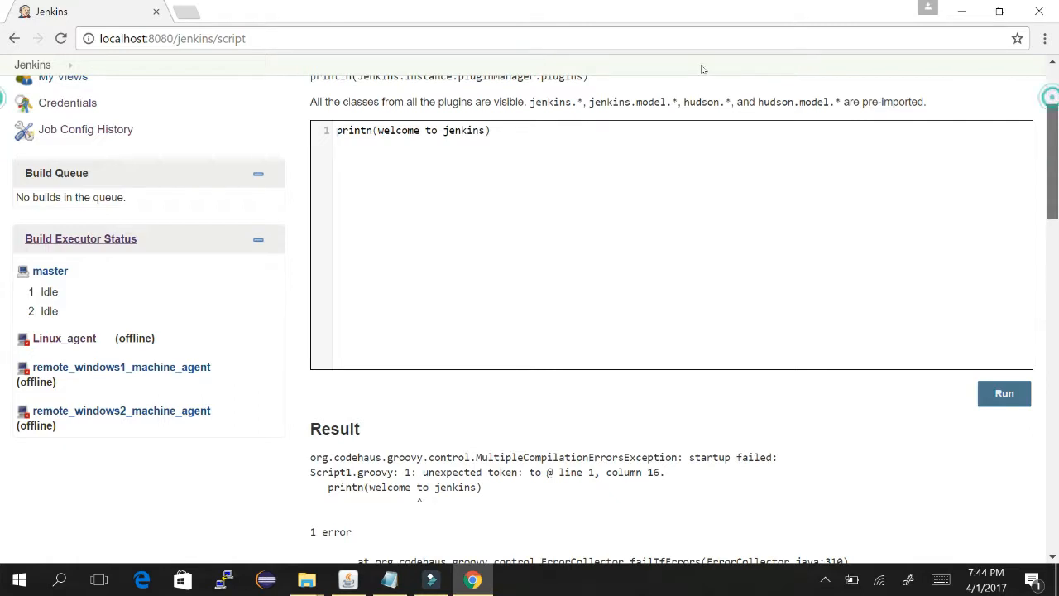
scroll(701, 66, up, 2)
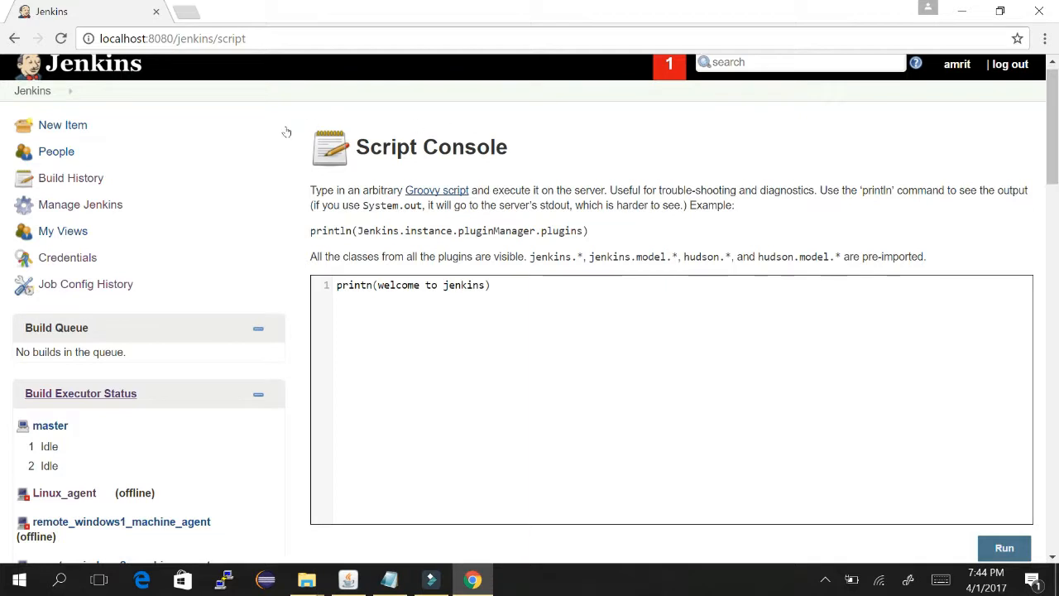
right_click(430, 190)
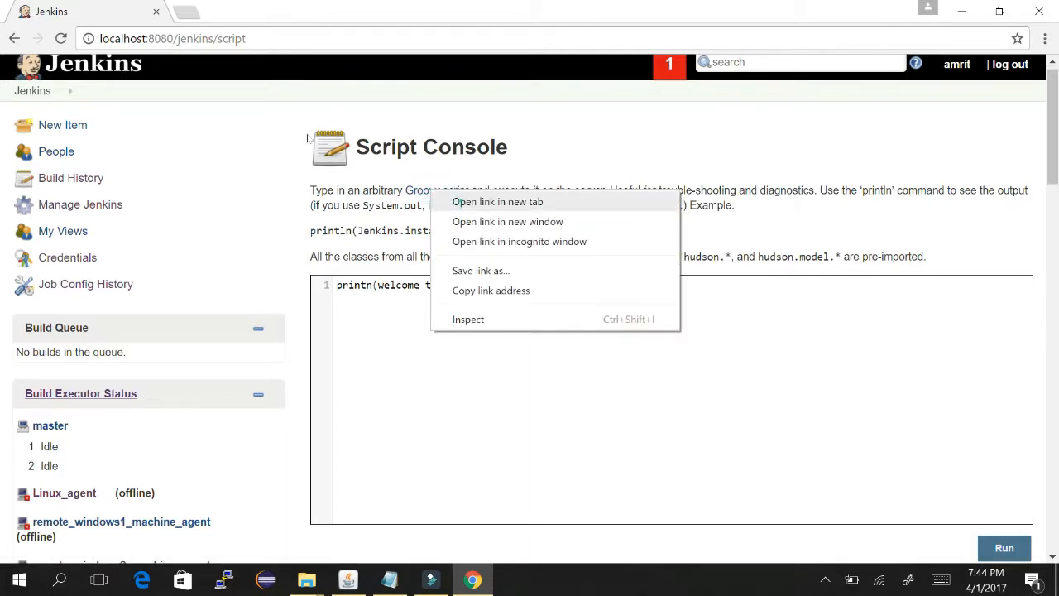
click(489, 202)
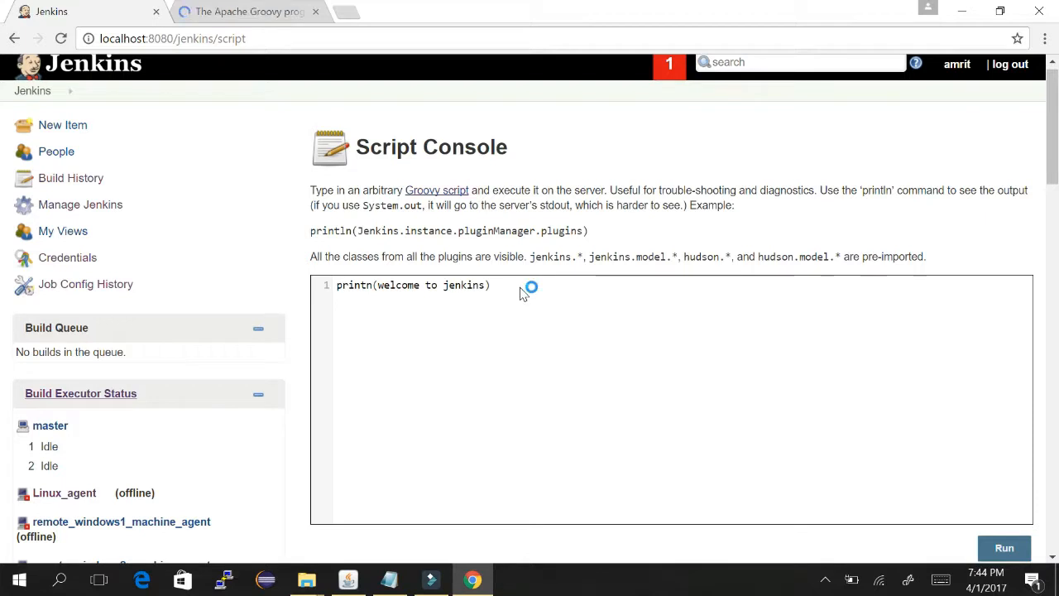
- Look over the groovy-lang.org page, then Google 'sample groovy script to pring echo'
click(189, 5)
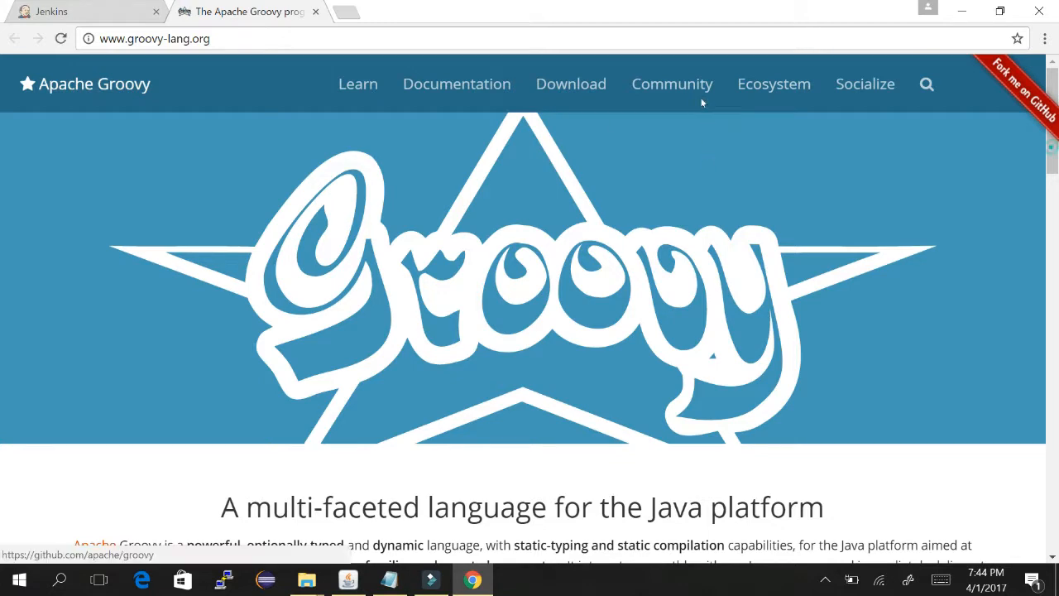
scroll(706, 161, down, 5)
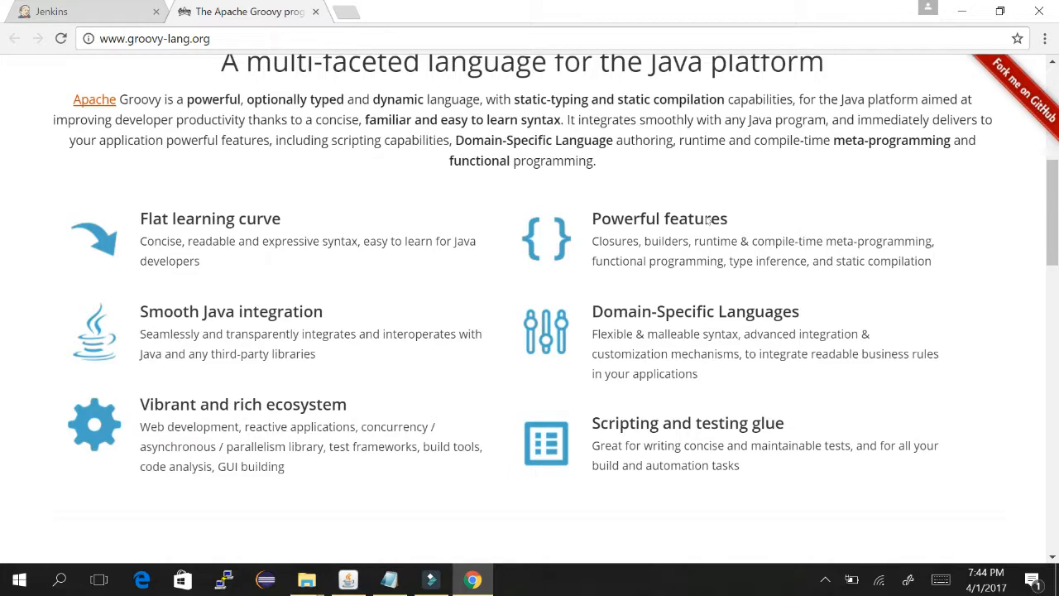
scroll(706, 217, down, 5)
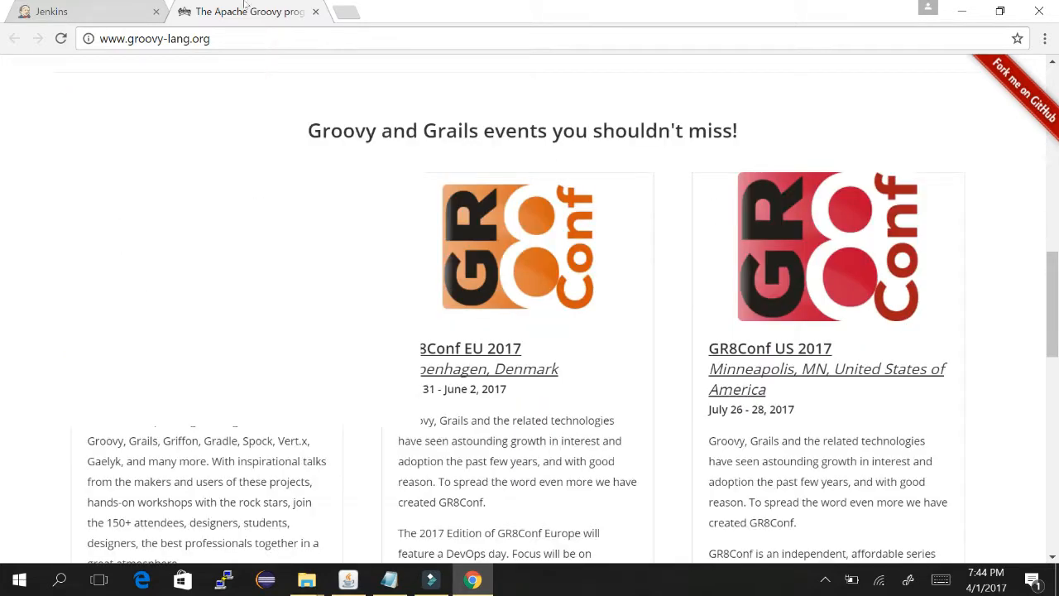
click(230, 33)
text(sam)
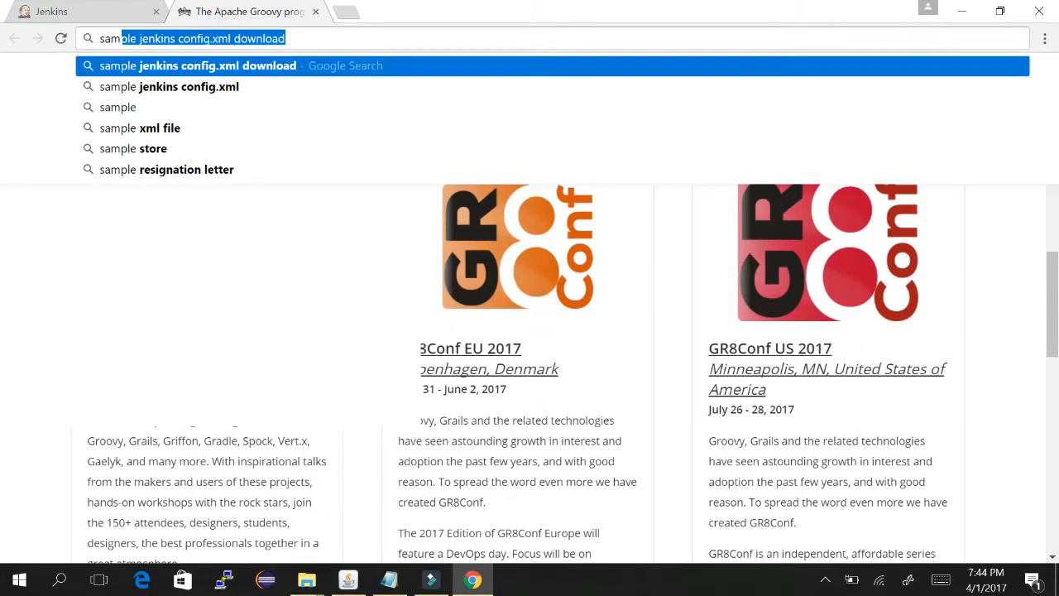
text(ple groovy s)
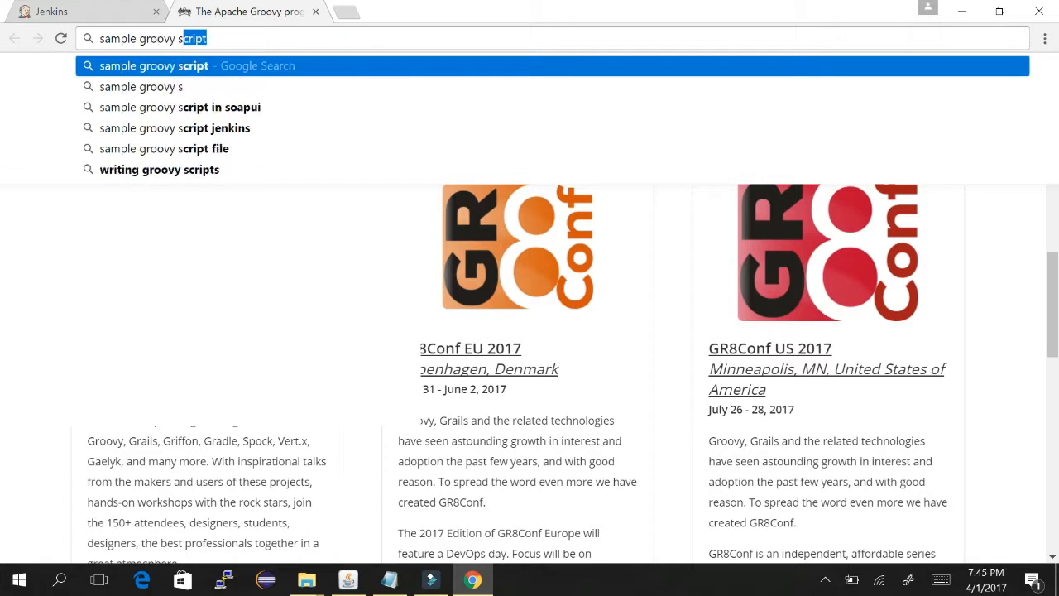
text(cript to pr)
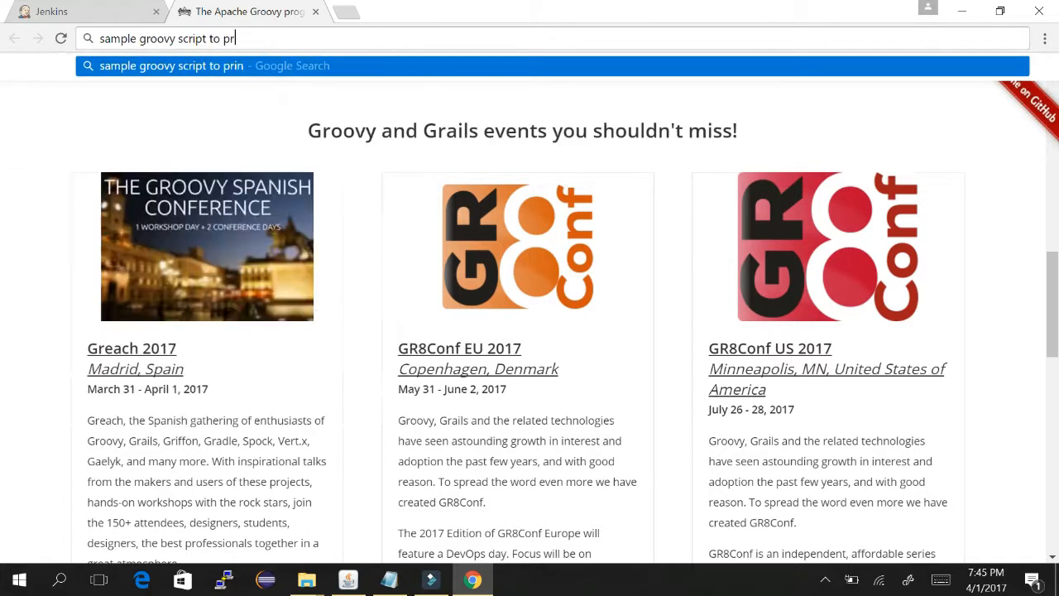
text(ing echo)
key(Return)
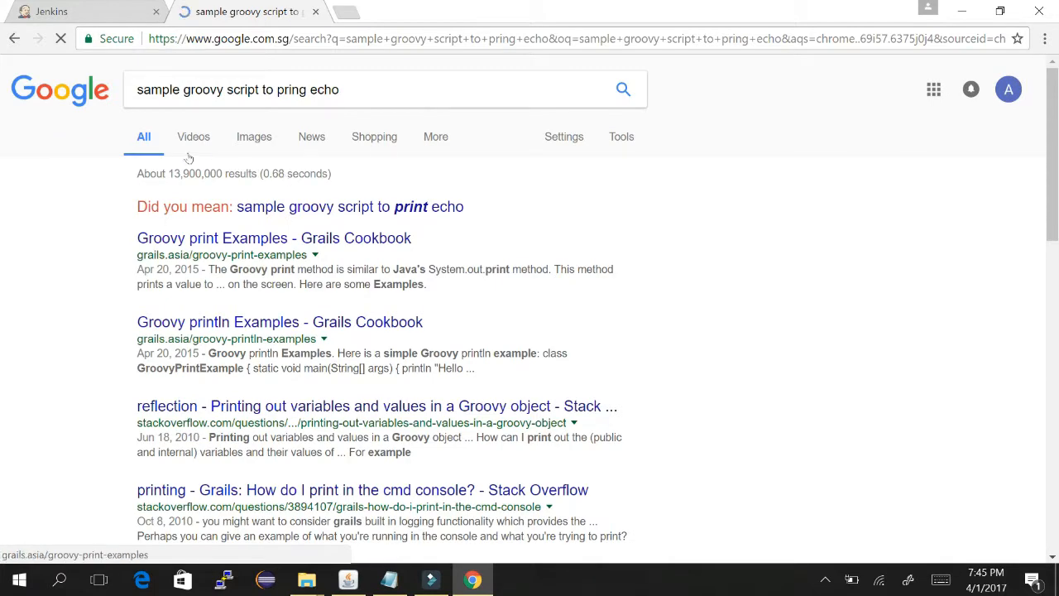
- Open the Grails Cookbook Groovy print Examples result and look over its example code
click(251, 238)
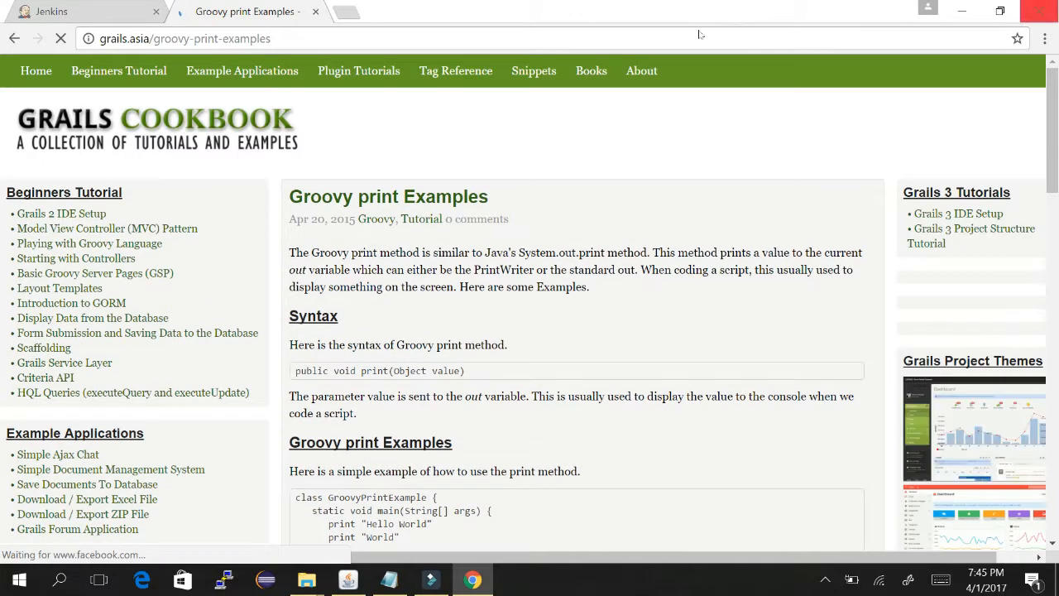
scroll(704, 82, down, 1)
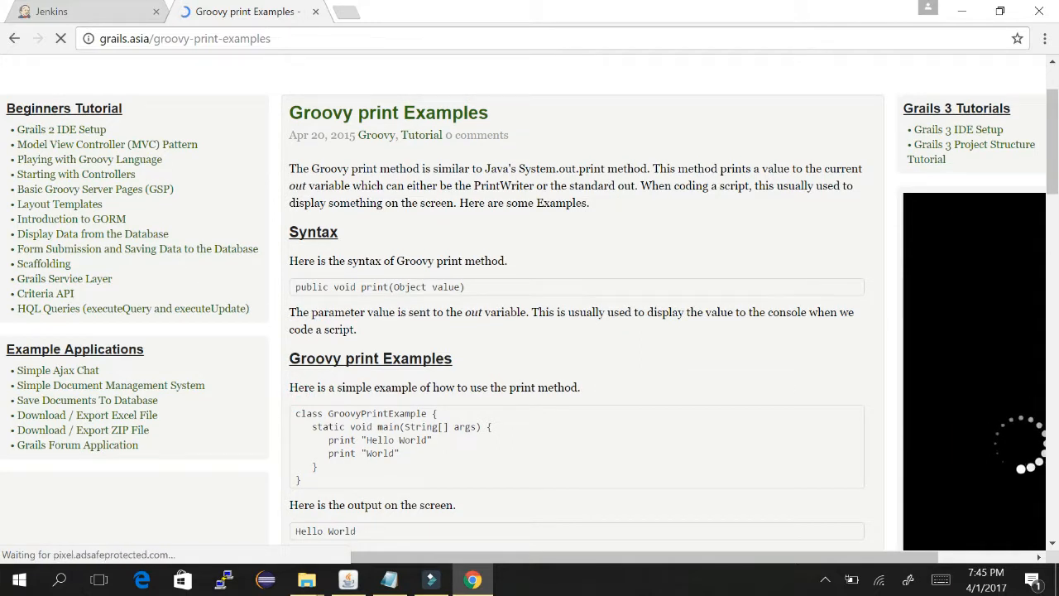
drag(300, 413, 301, 481)
click(207, 324)
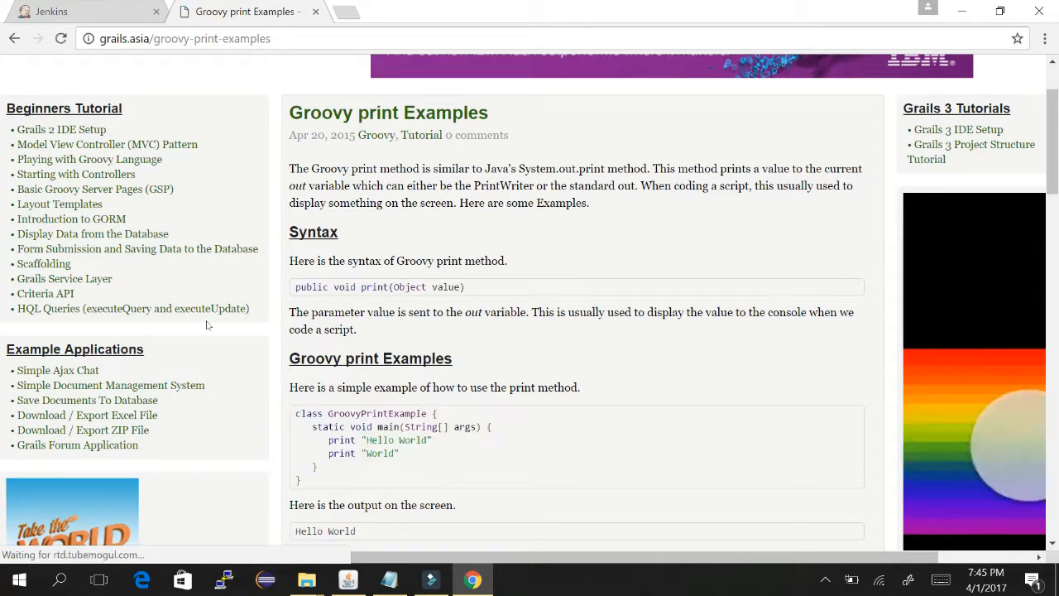
- Delete the old printn line from the Jenkins editor and select the GroovyPrintExample code
click(66, 6)
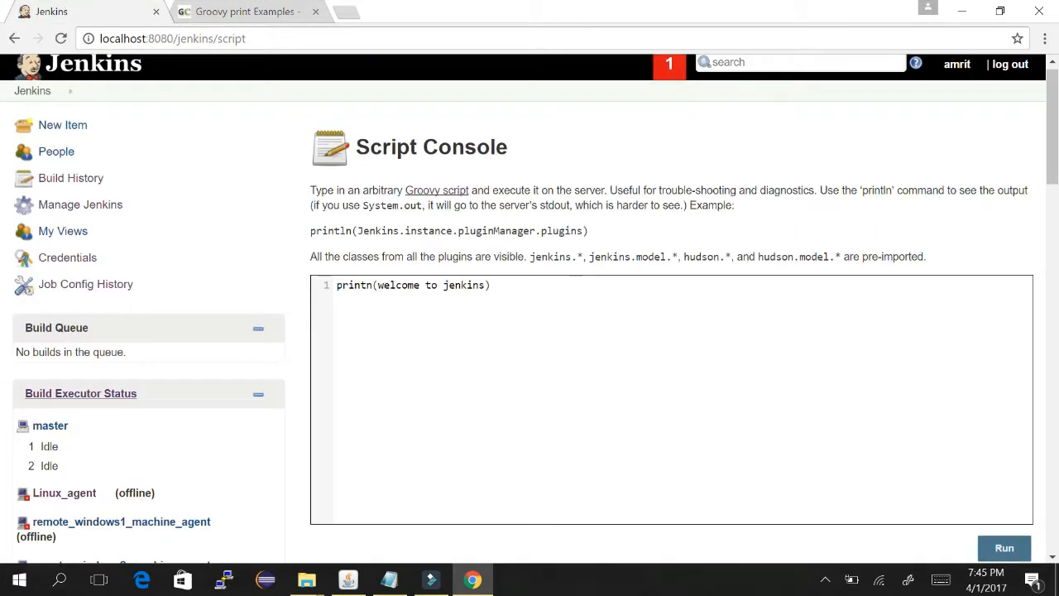
click(544, 290)
key(ctrl+a)
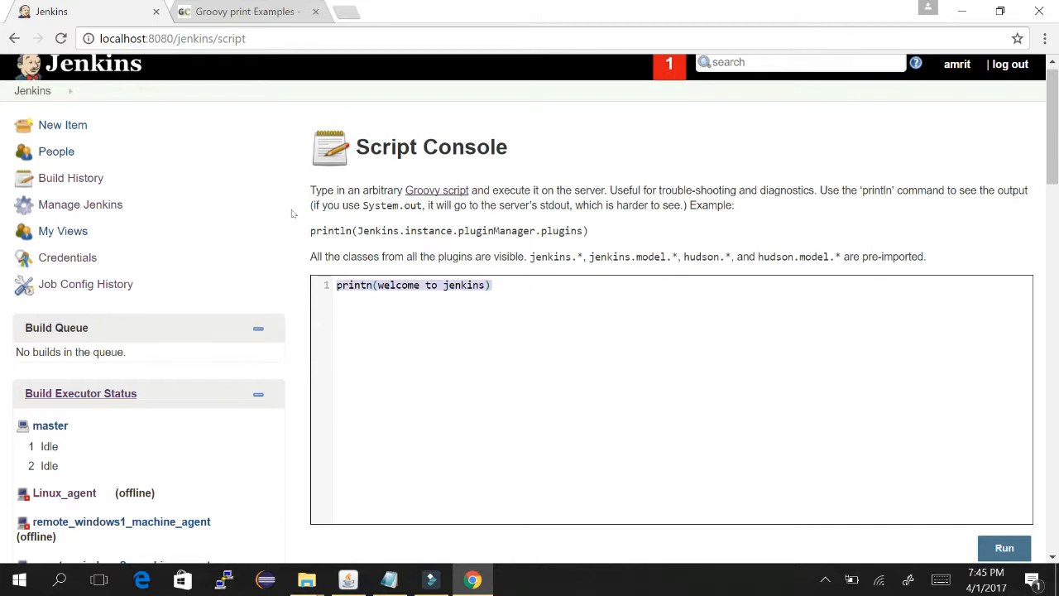
click(180, 7)
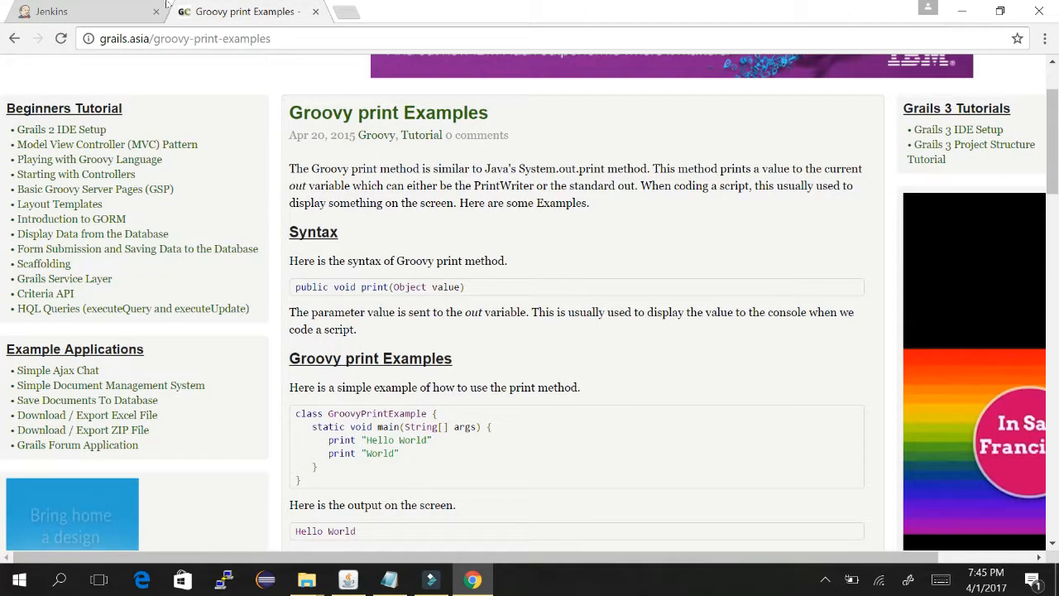
click(53, 8)
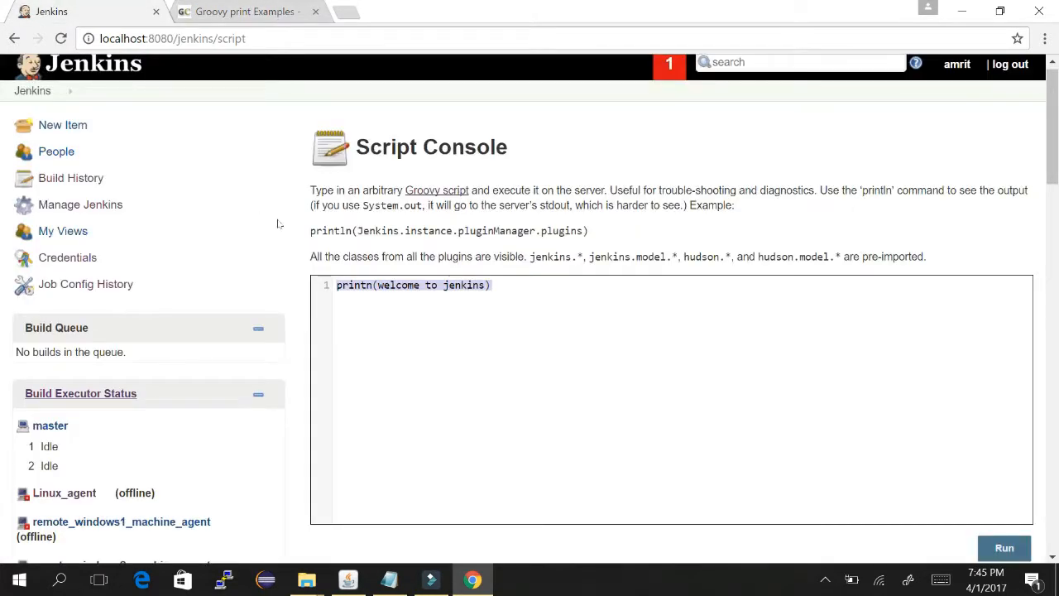
click(492, 285)
key(ctrl+a)
key(BackSpace)
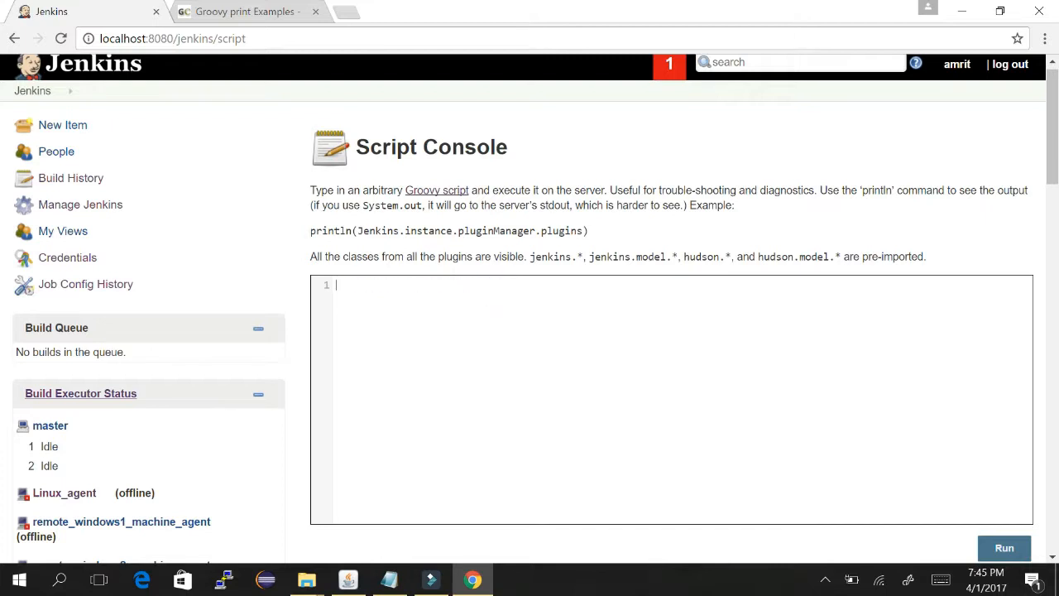
click(238, 11)
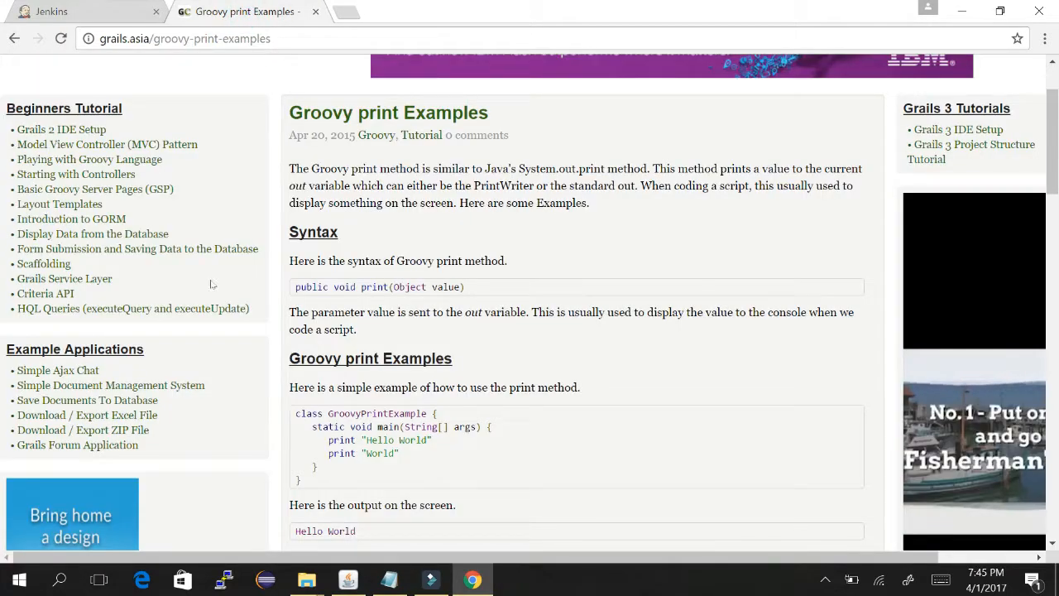
drag(298, 409, 303, 482)
key(ctrl+c)
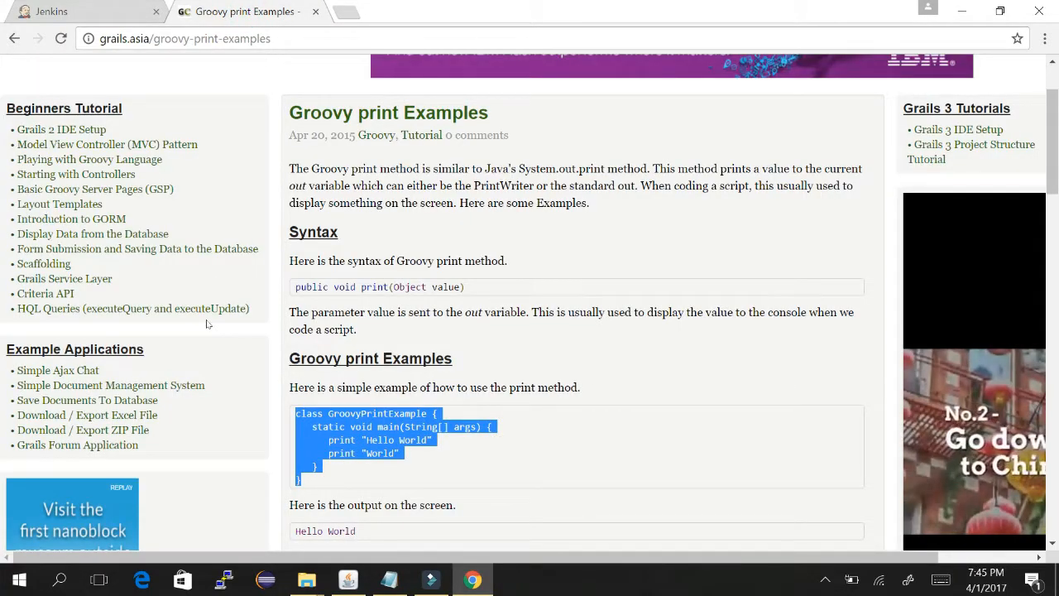
- Paste the GroovyPrintExample class into the Script Console, run it, and check the result
click(67, 7)
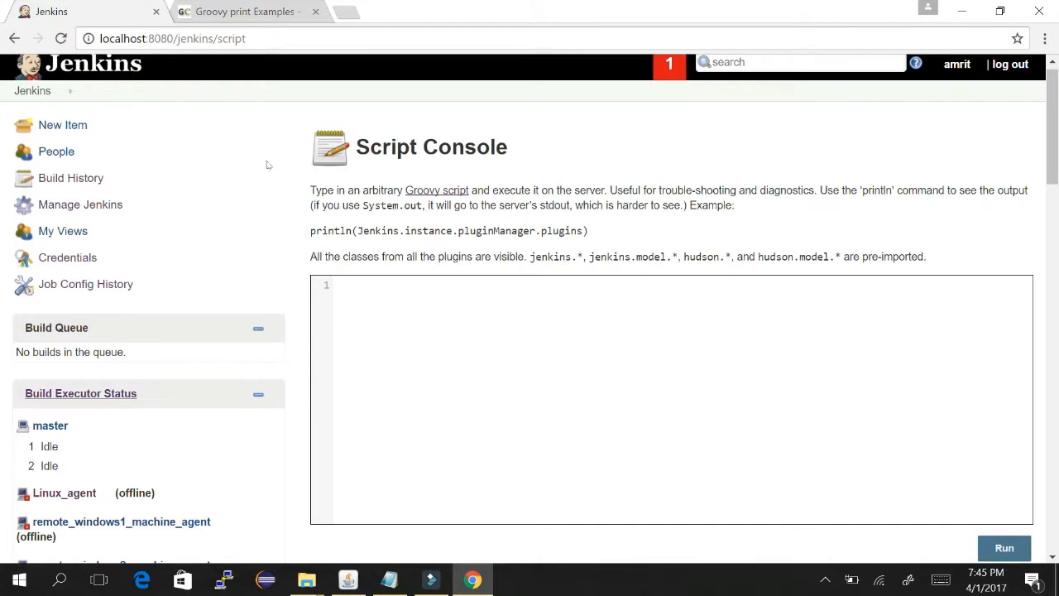
key(ctrl+v)
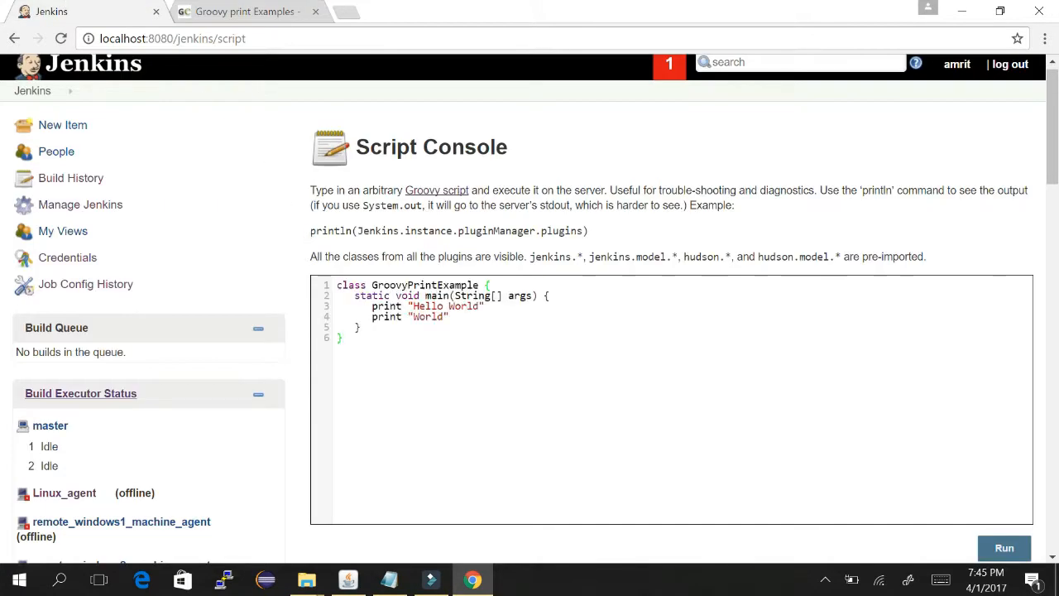
key(ctrl+Return)
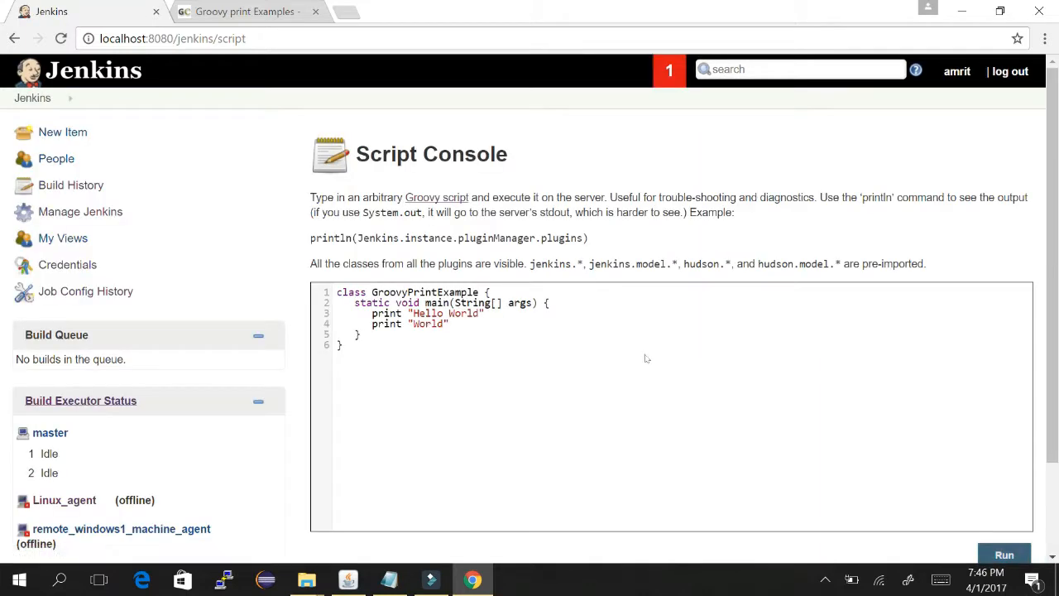
scroll(704, 197, down, 2)
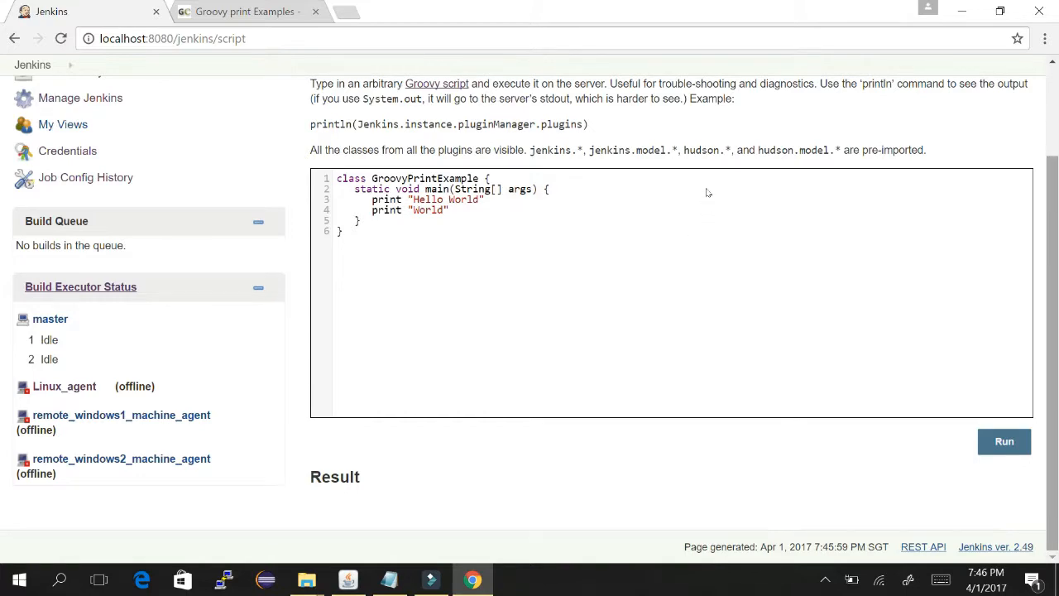
scroll(707, 193, up, 2)
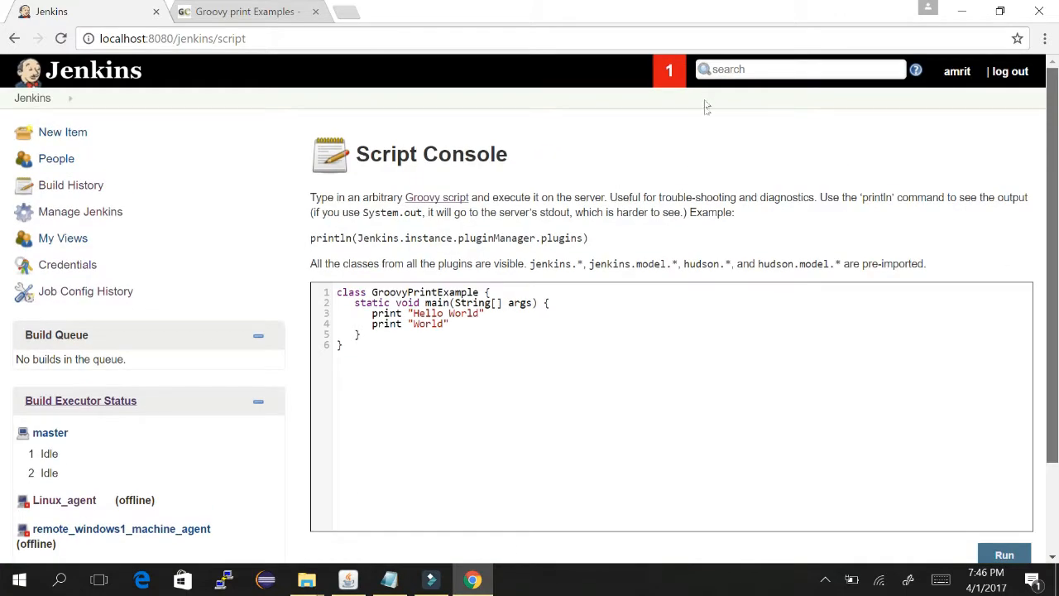
scroll(706, 106, down, 2)
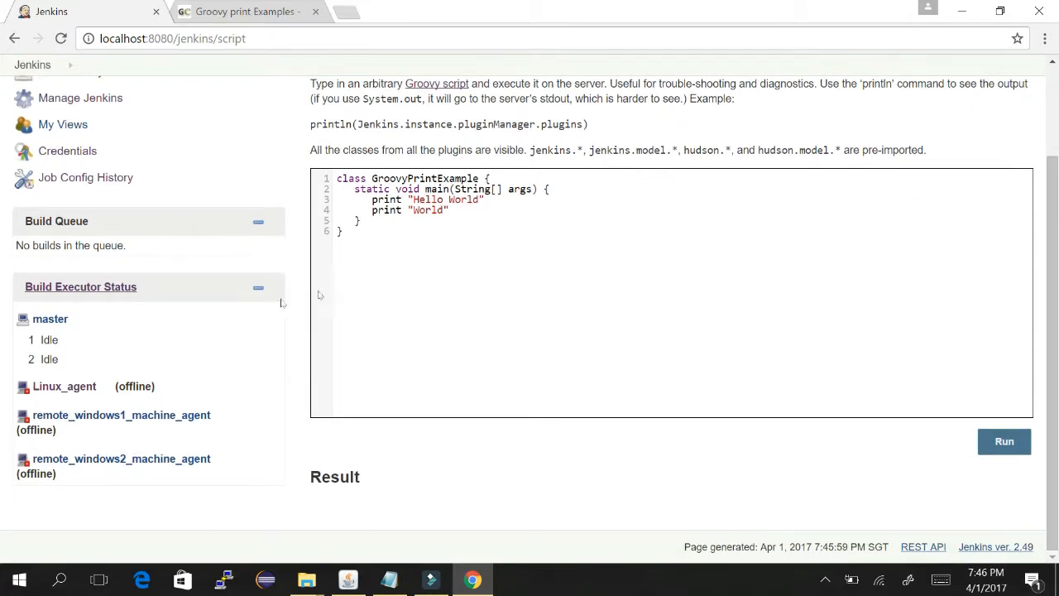
scroll(706, 162, up, 2)
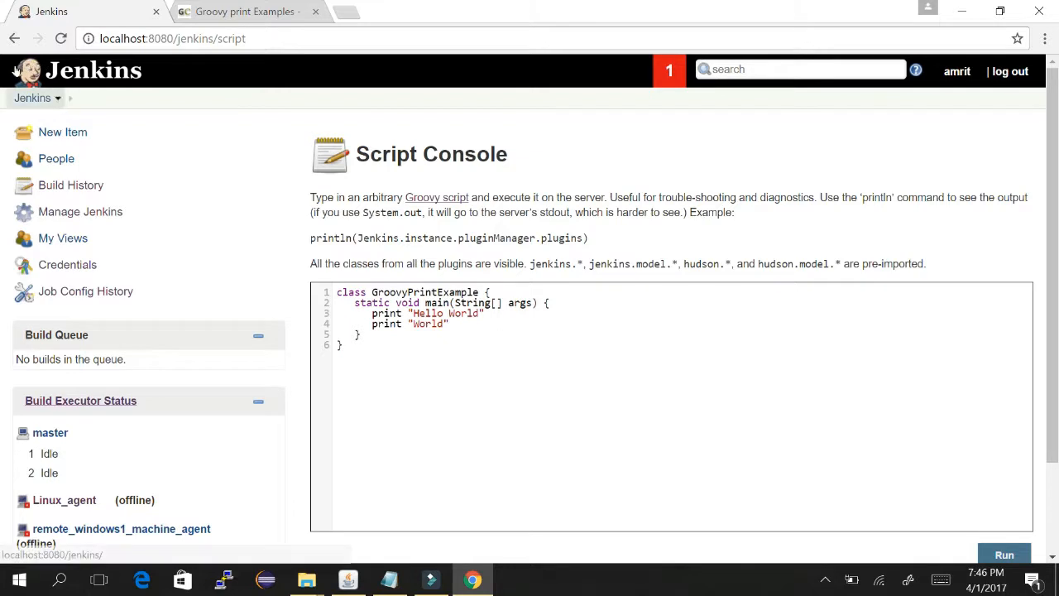
- Open the Jenkins dashboard in a second tab and switch to it
right_click(37, 98)
click(50, 97)
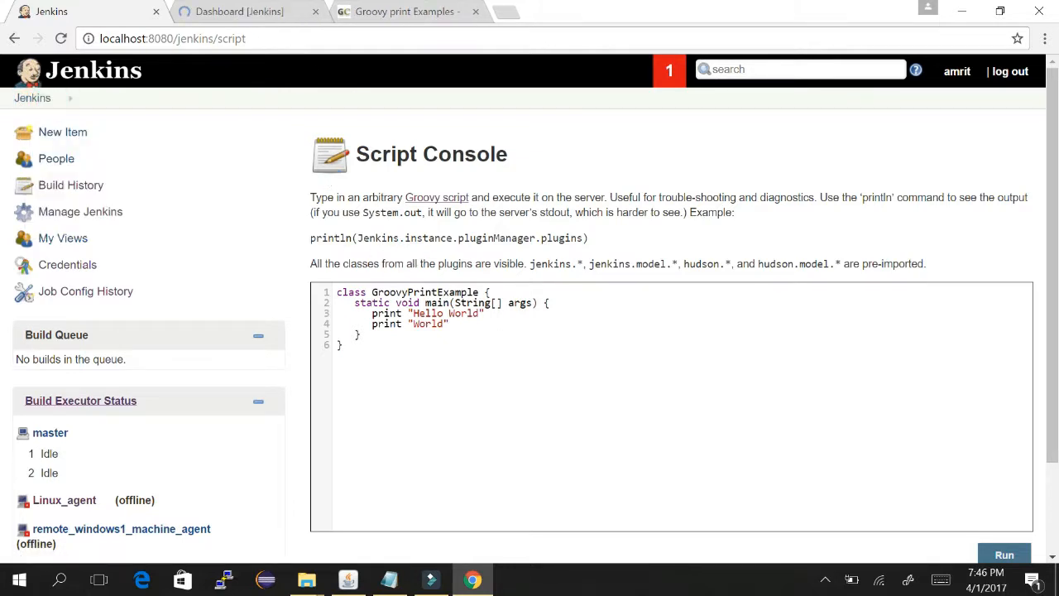
click(175, 11)
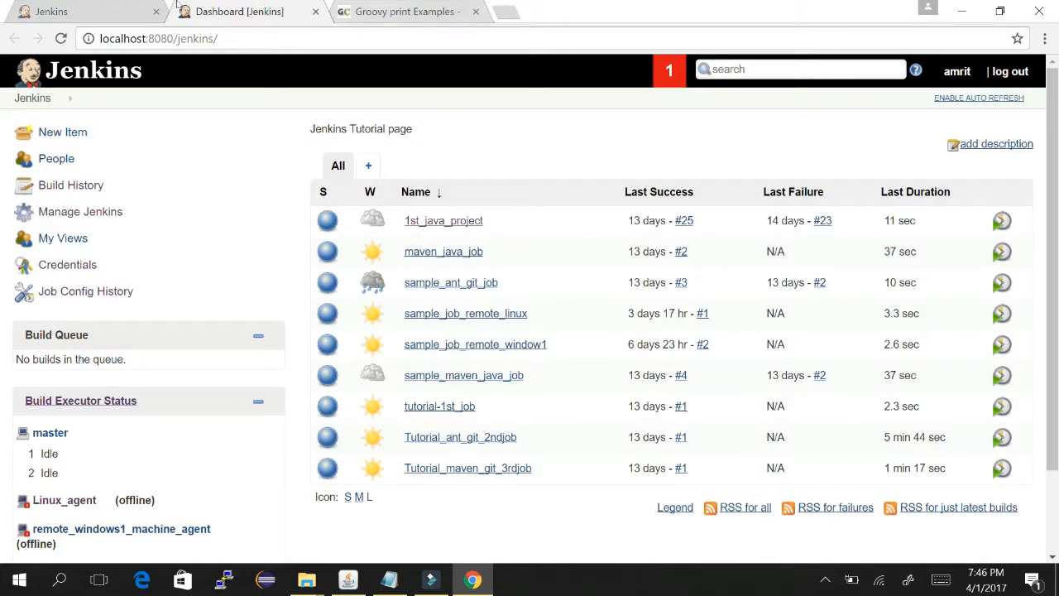
- Look through the open tabs, scrolling the Groovy print Examples page
click(33, 8)
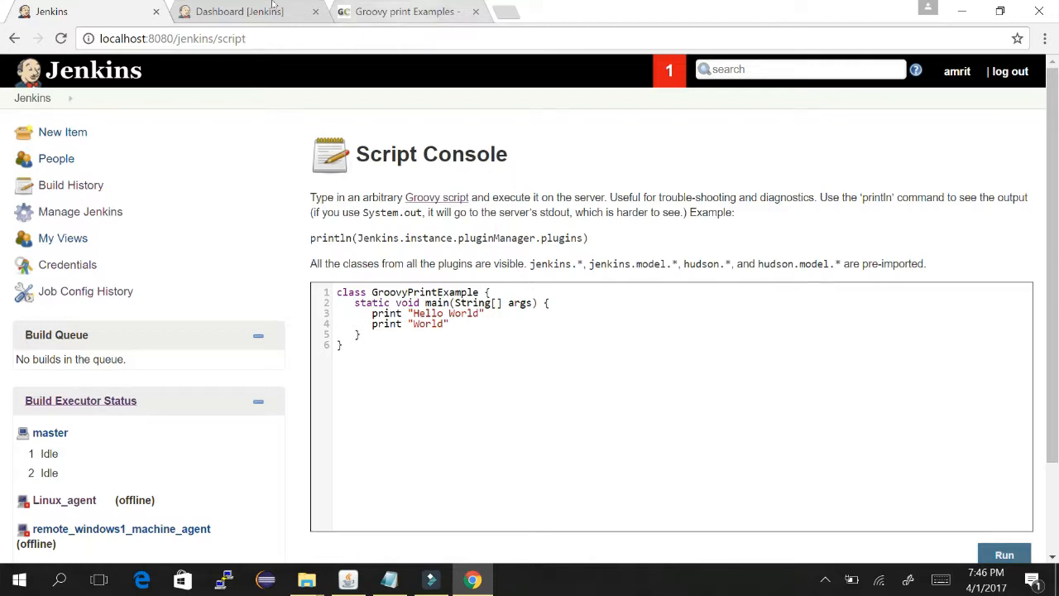
click(405, 11)
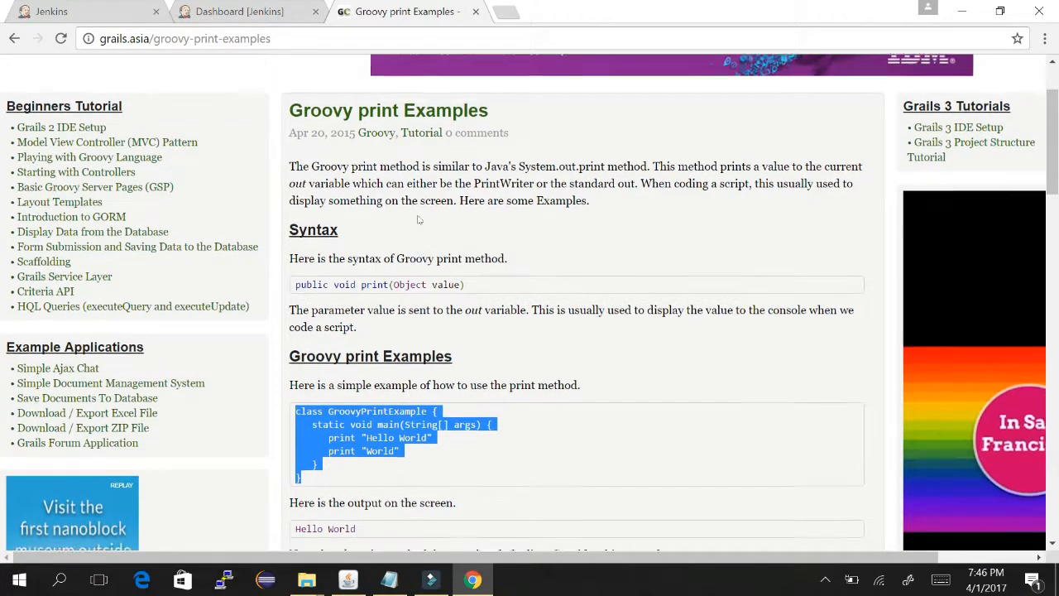
scroll(419, 219, down, 2)
scroll(418, 219, down, 3)
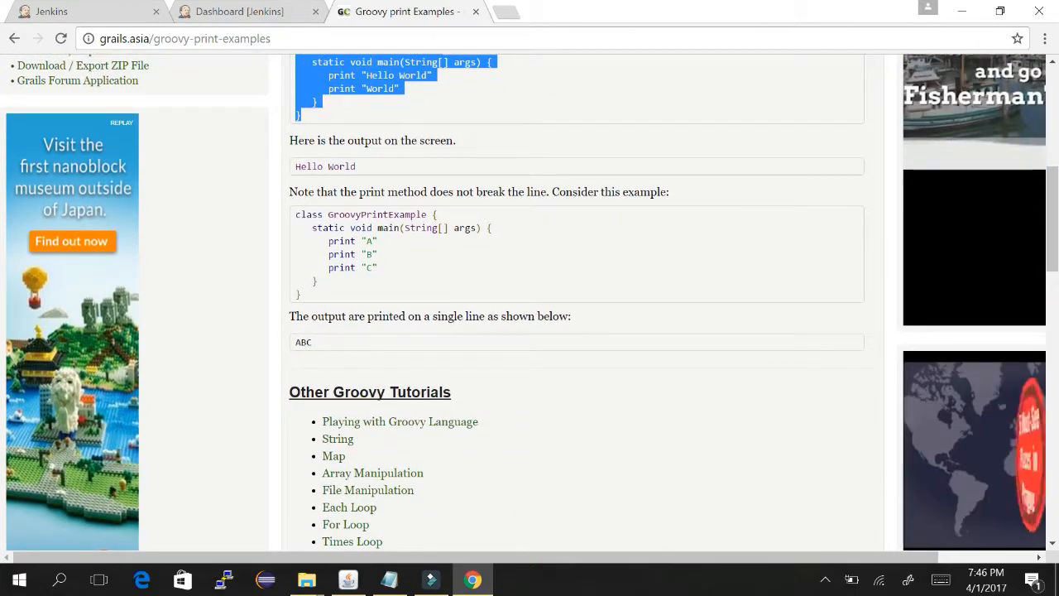
click(240, 11)
- Move the Script Console tab back, reload with resubmission, then go to the dashboard
click(67, 9)
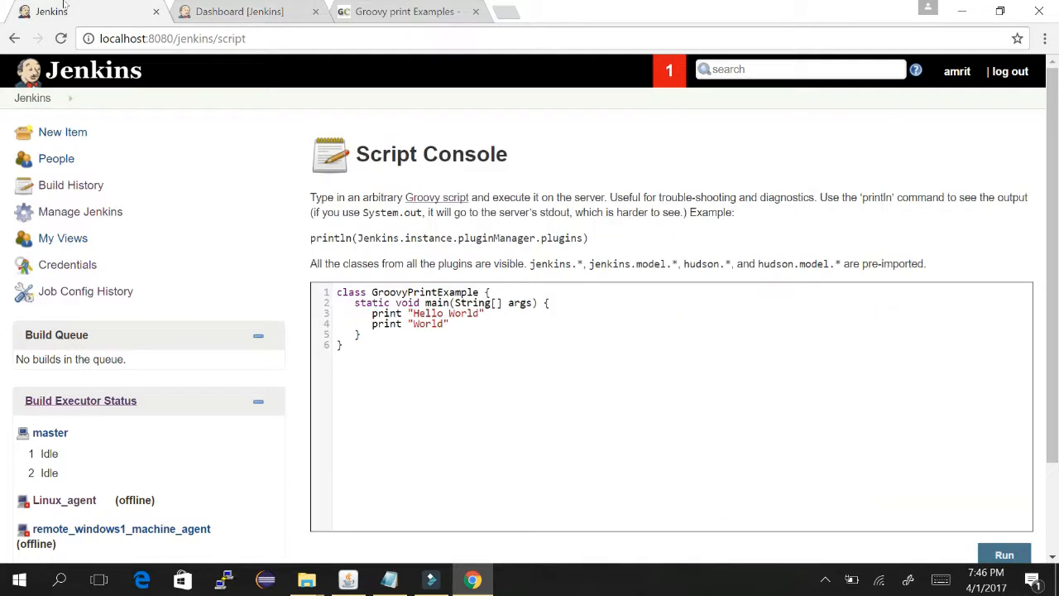
click(12, 36)
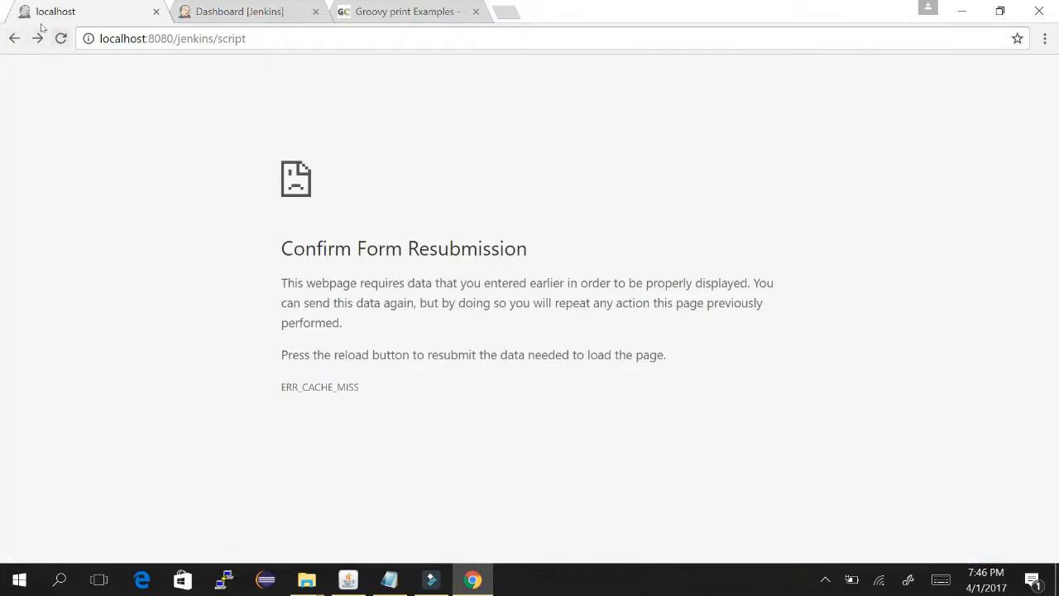
click(60, 38)
key(Return)
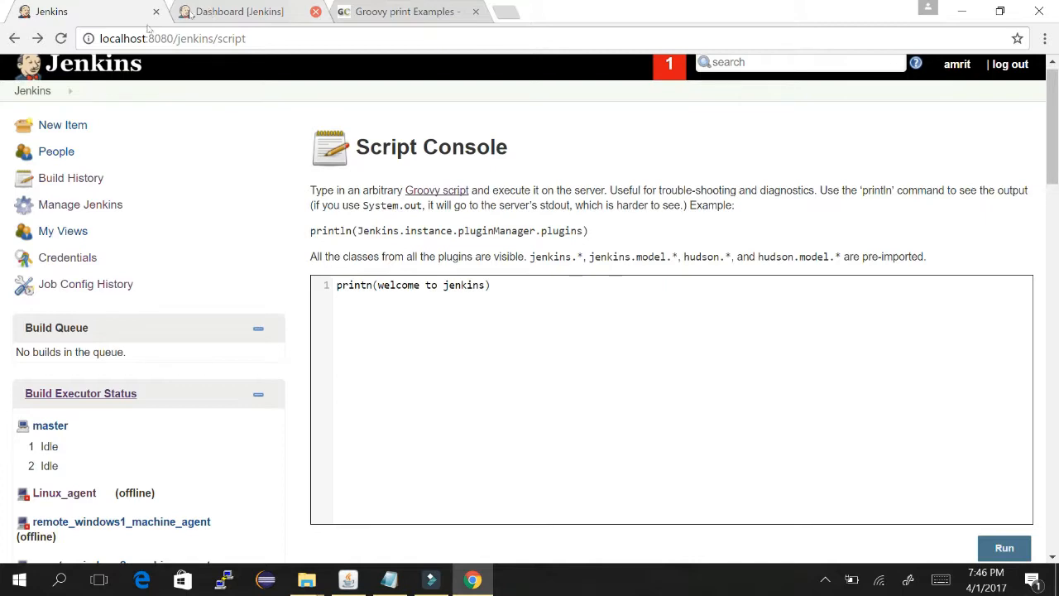
click(33, 89)
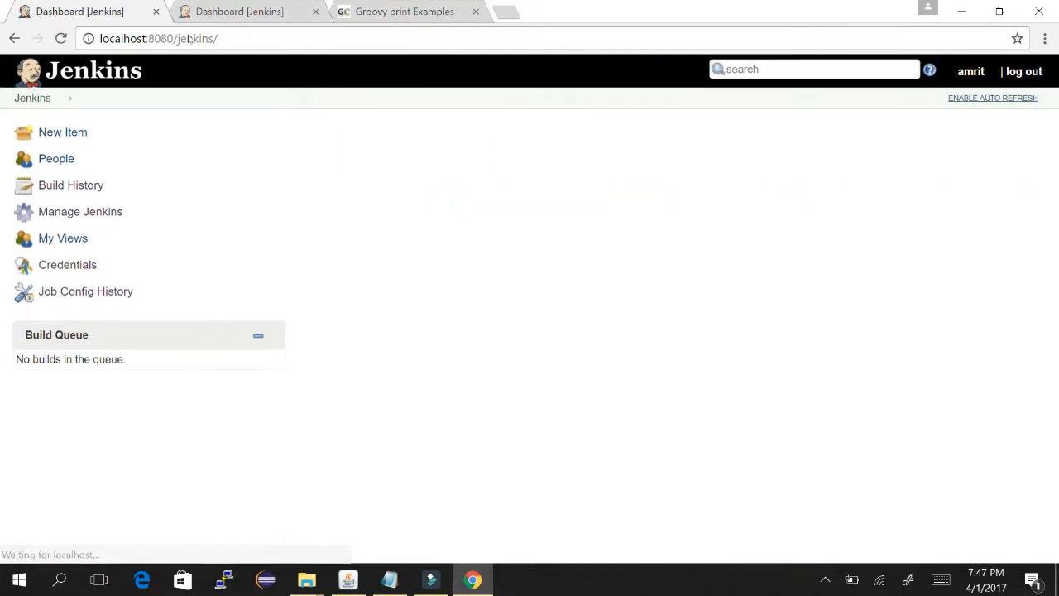
key(alt+Tab)
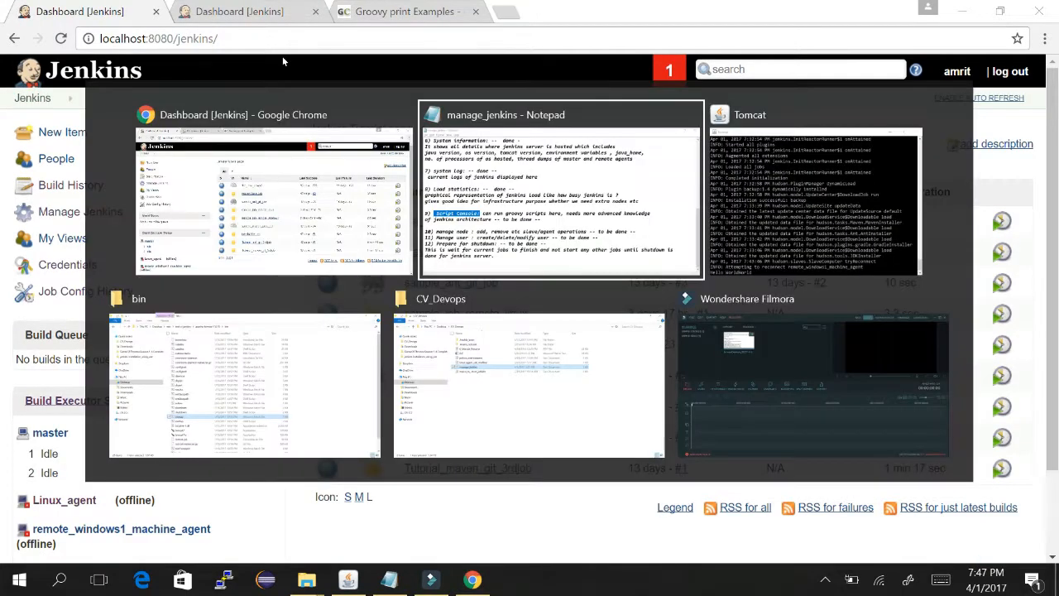
- Remove 'to be ' from the Script Console note so it reads '-- done --'
drag(371, 350, 304, 350)
key(Delete)
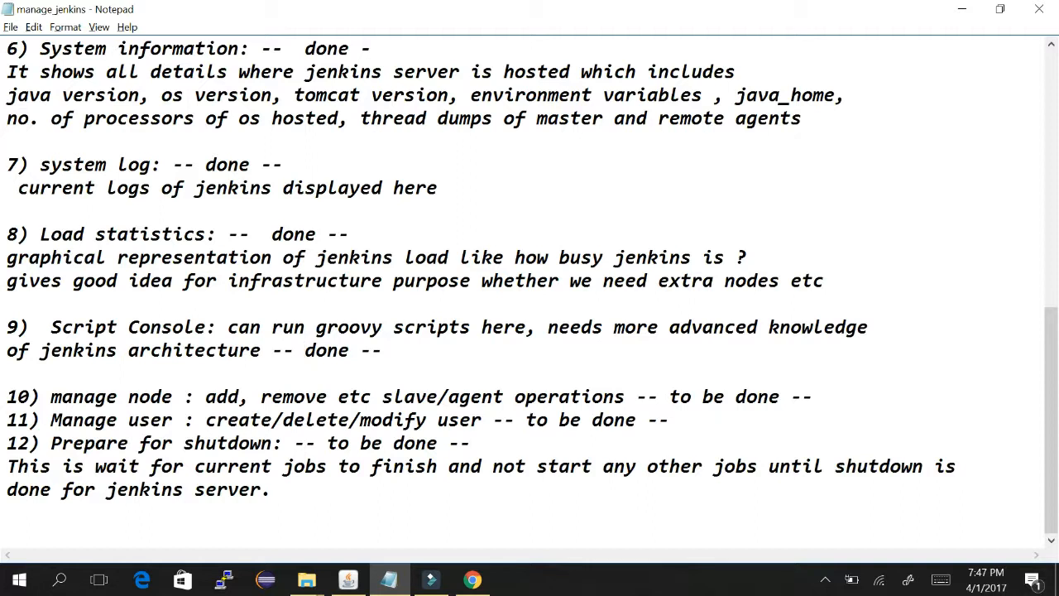
key(alt+Tab)
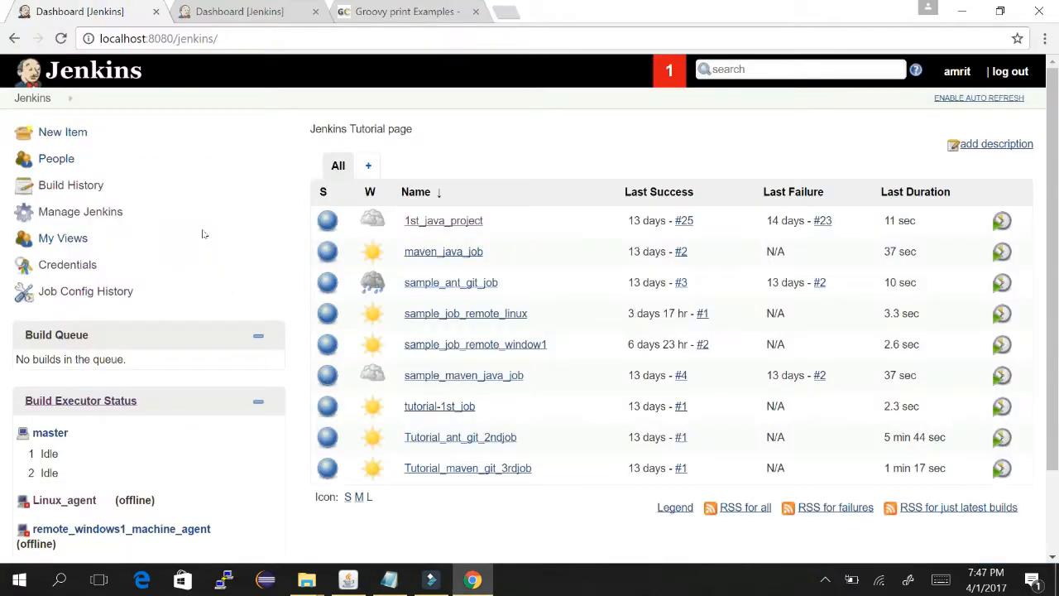
- Go from Manage Jenkins to Manage Nodes, listing master, Linux_agent and two Windows agents
click(80, 211)
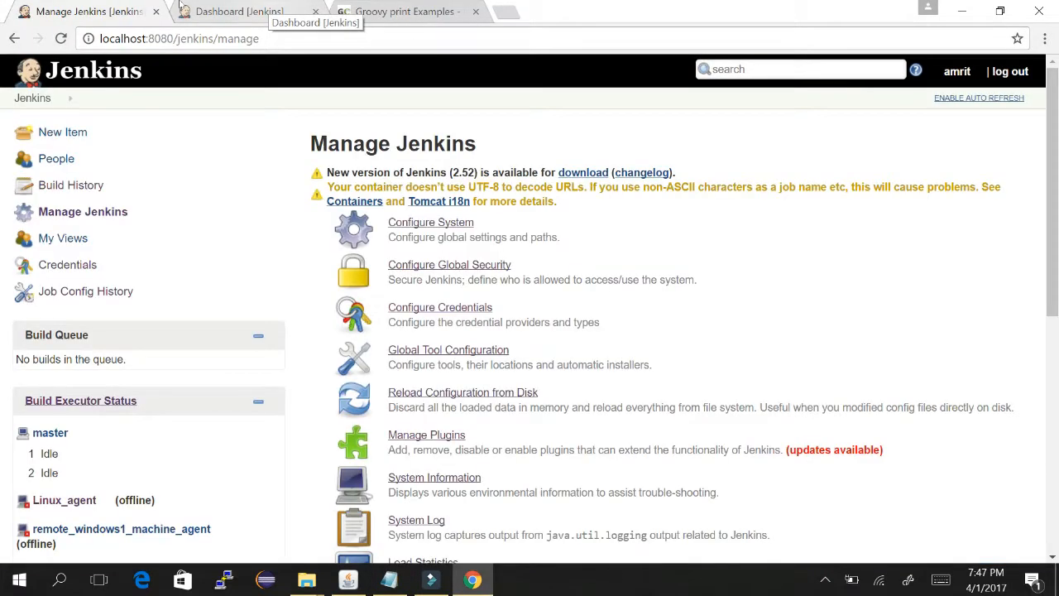
scroll(708, 188, down, 3)
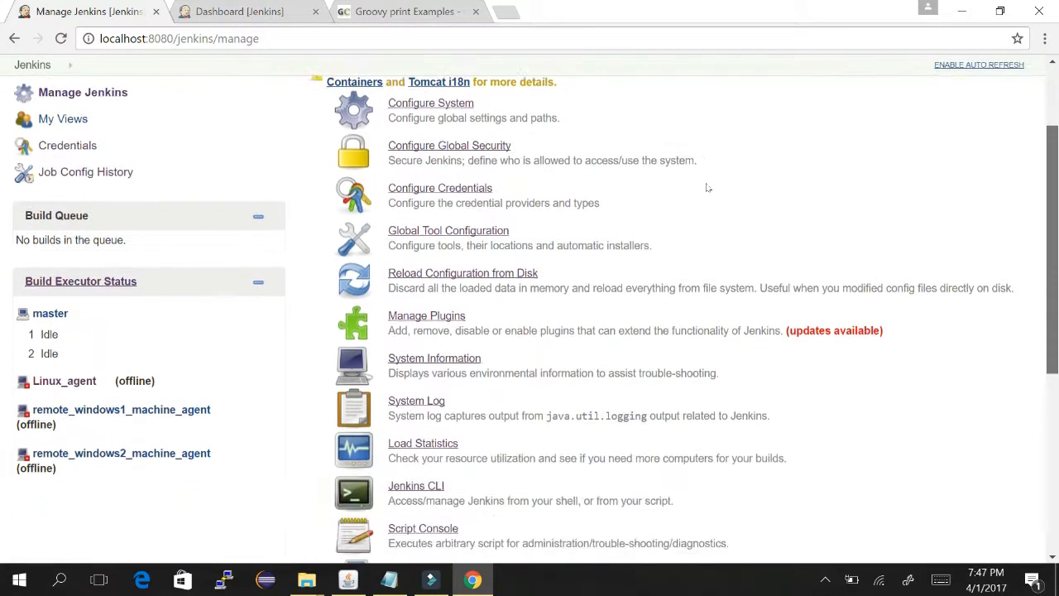
scroll(708, 188, down, 3)
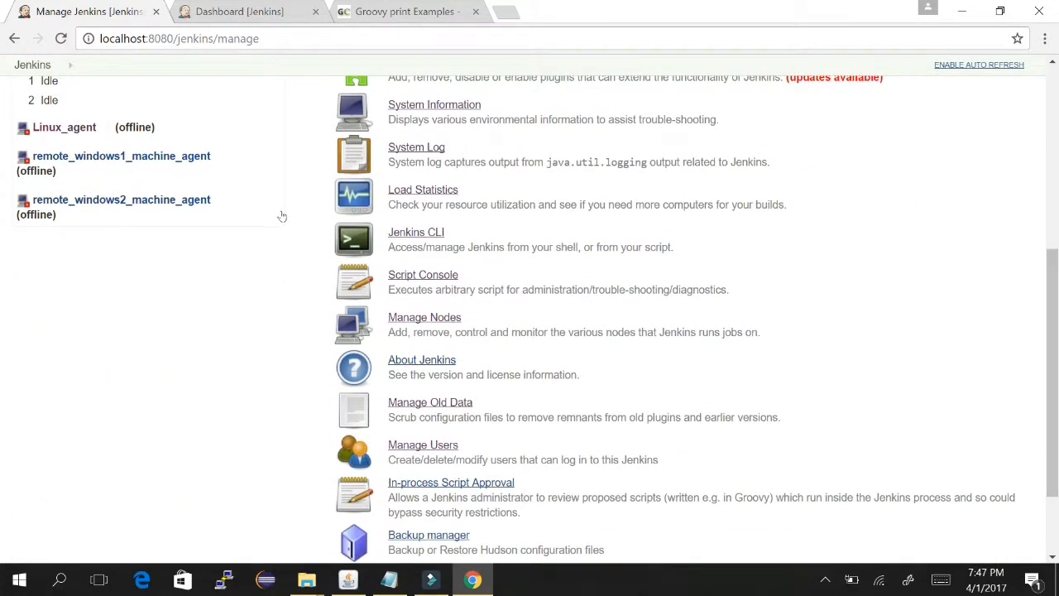
click(434, 317)
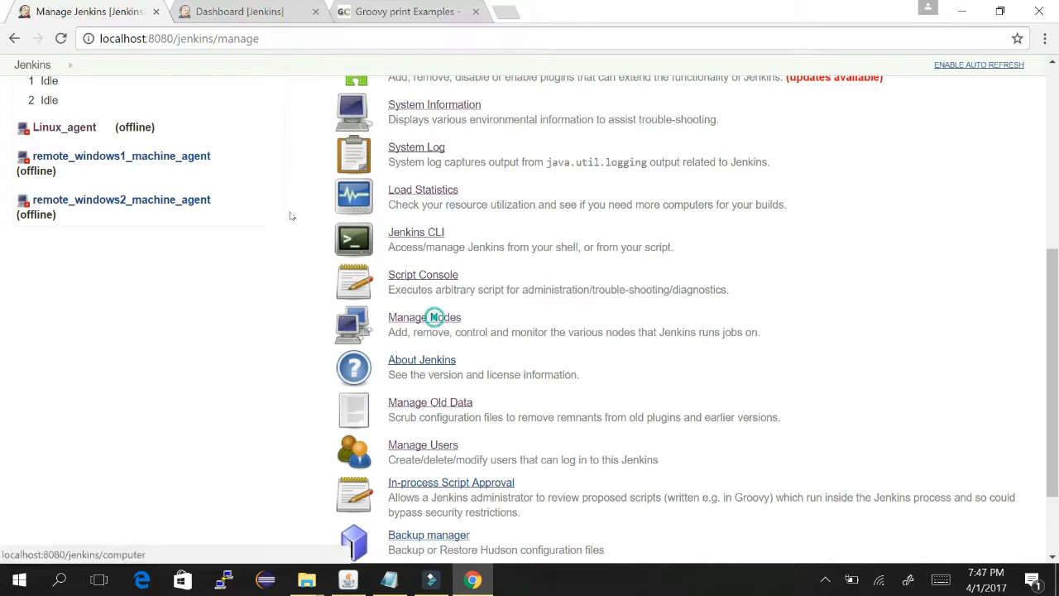
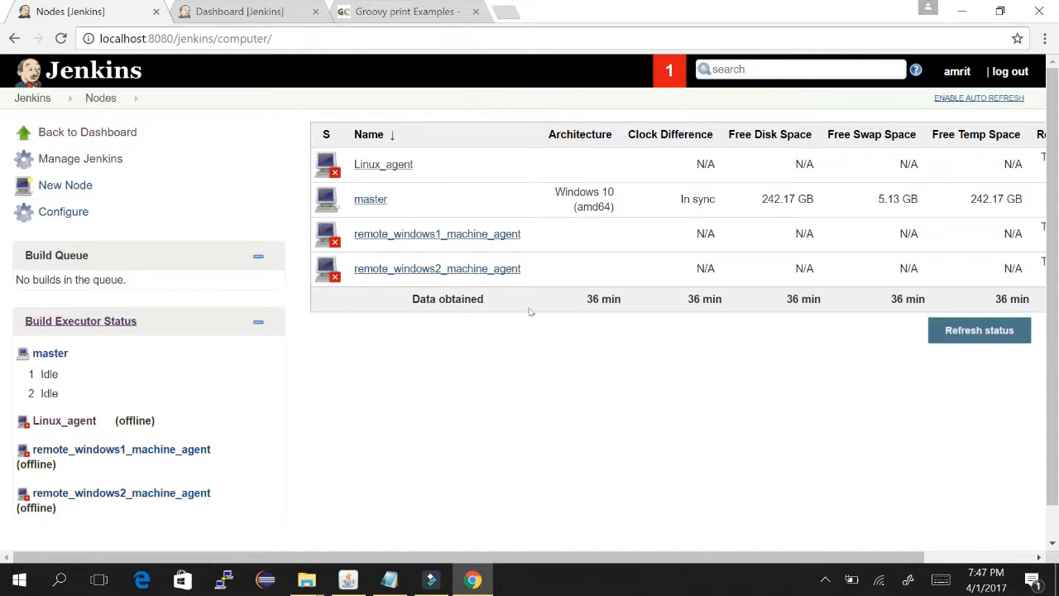
- Look at the Linux_agent node's details, then return to the node list
scroll(530, 311, right, 3)
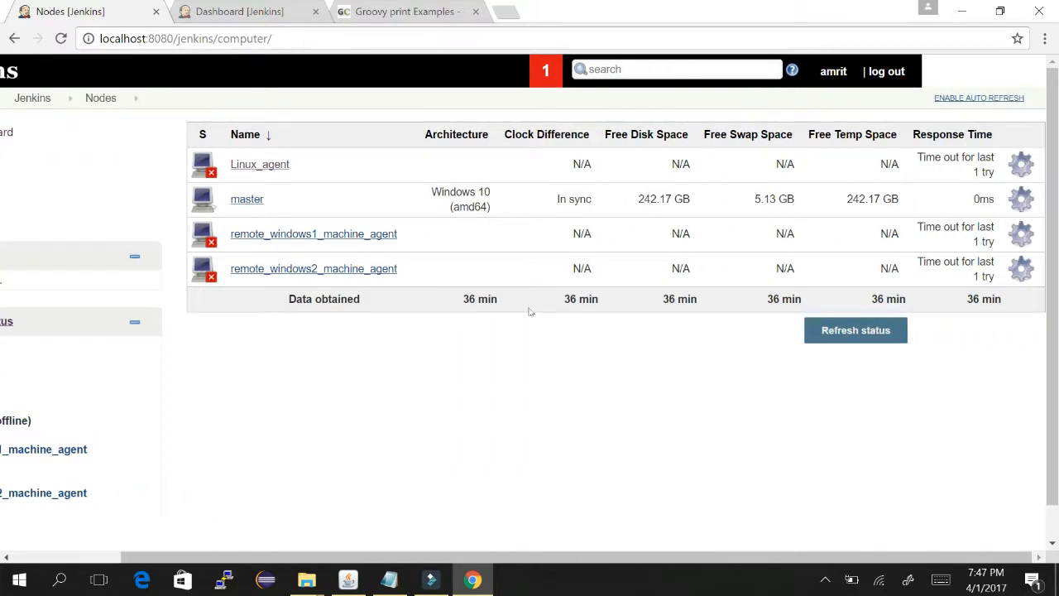
scroll(530, 311, right, 2)
scroll(530, 311, left, 4)
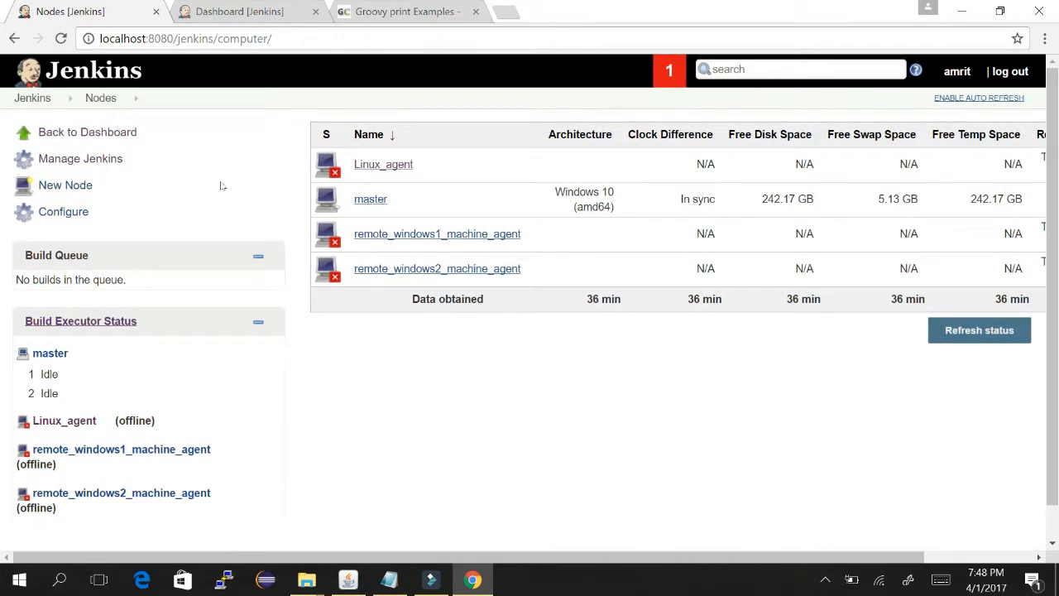
click(60, 135)
click(398, 162)
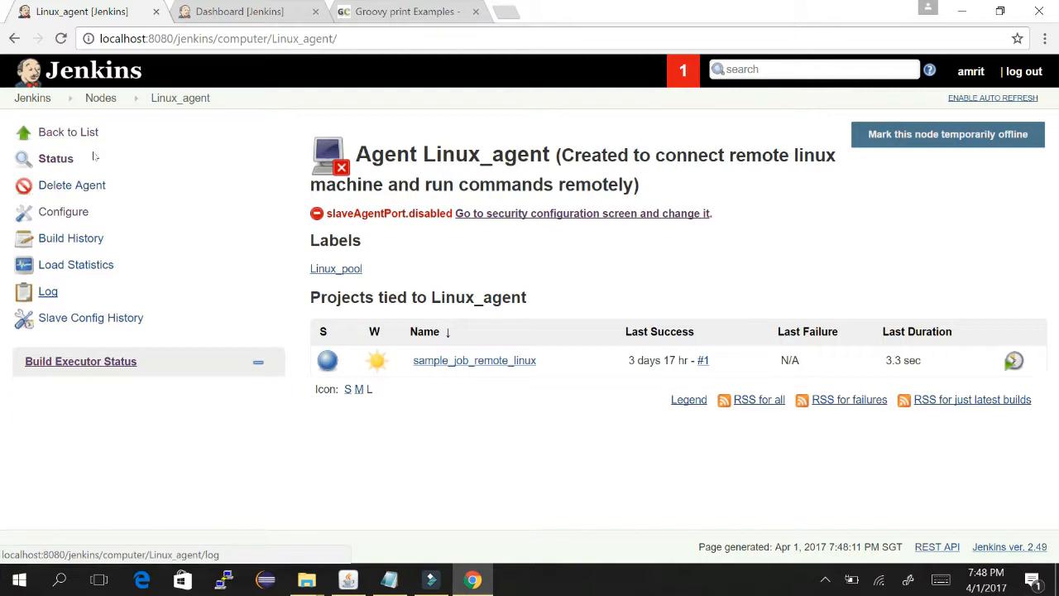
click(14, 38)
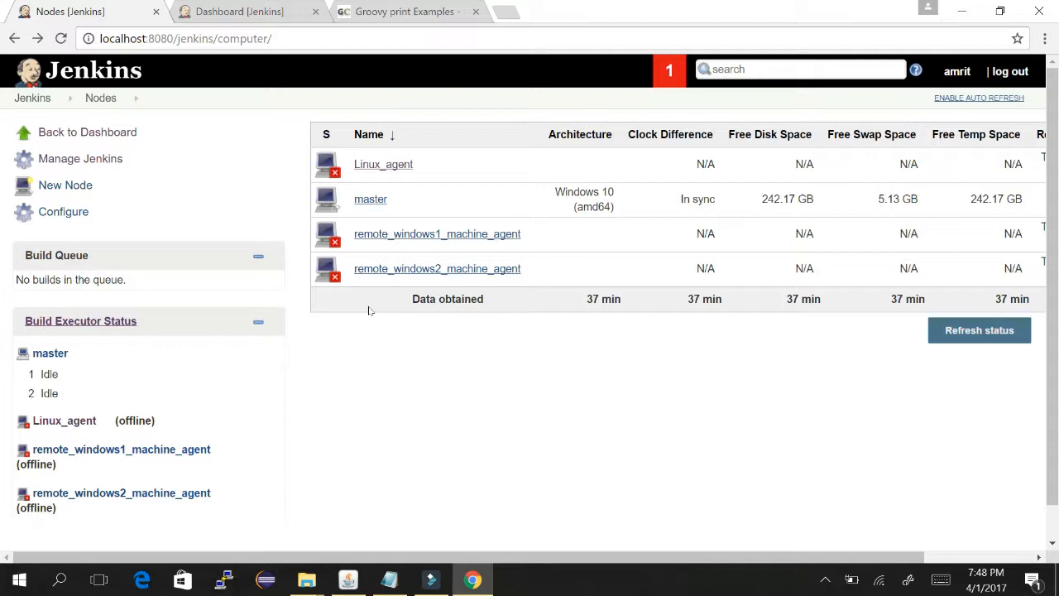
- Open the node monitoring settings and select both 1GB free space threshold values
click(62, 212)
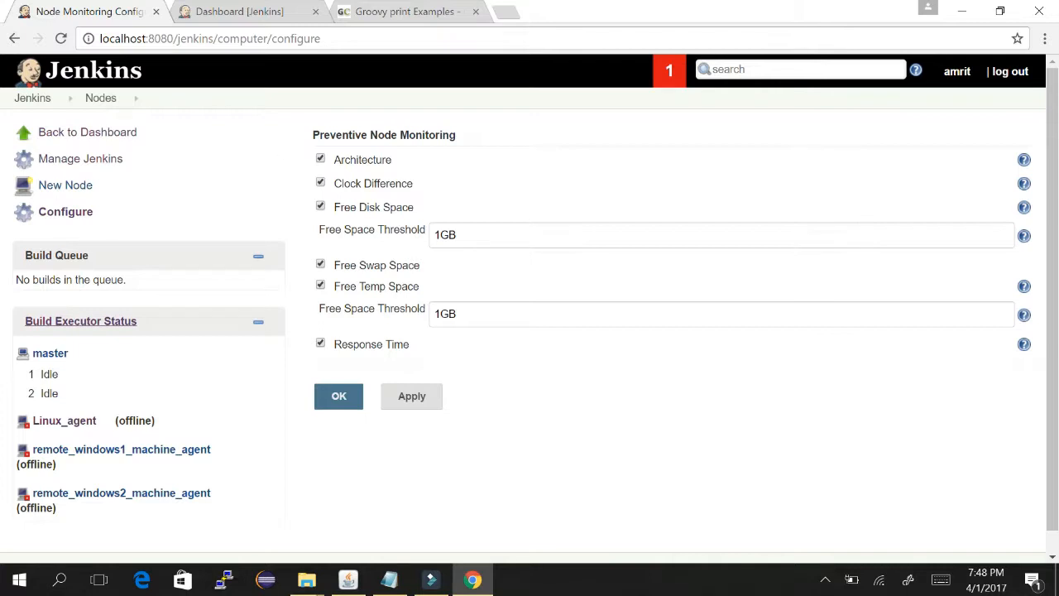
click(469, 234)
double_click(447, 235)
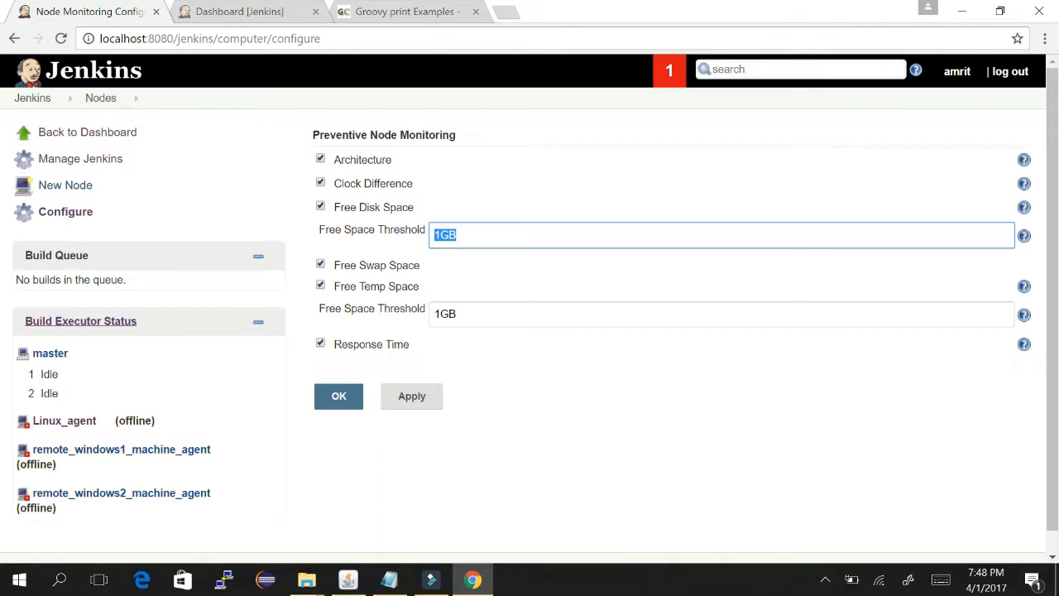
click(496, 312)
double_click(447, 314)
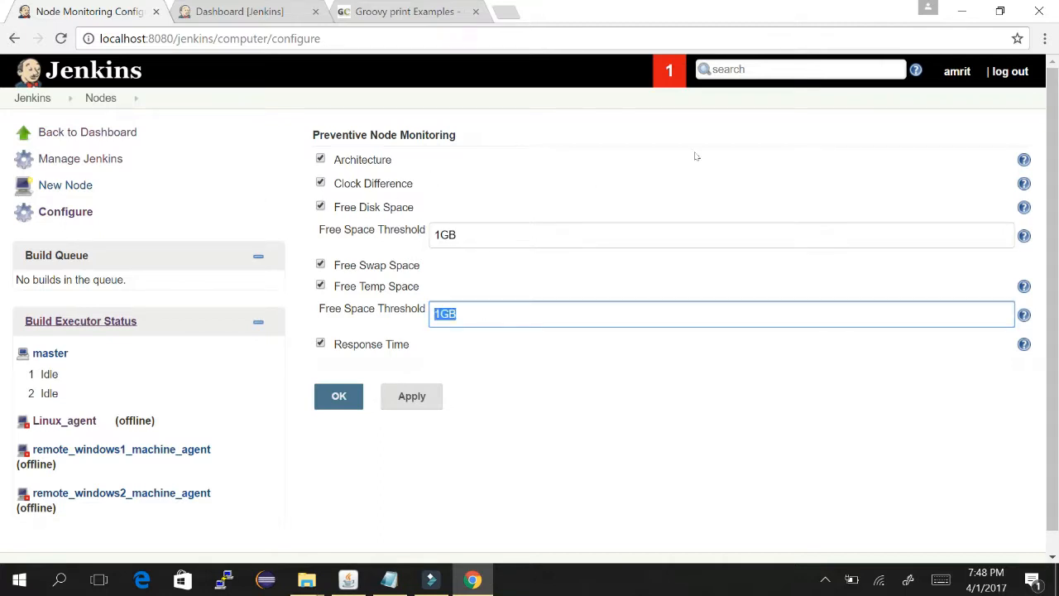
- Expand the disk Free Space Threshold help, highlight part of it, then return to the dashboard
click(1025, 235)
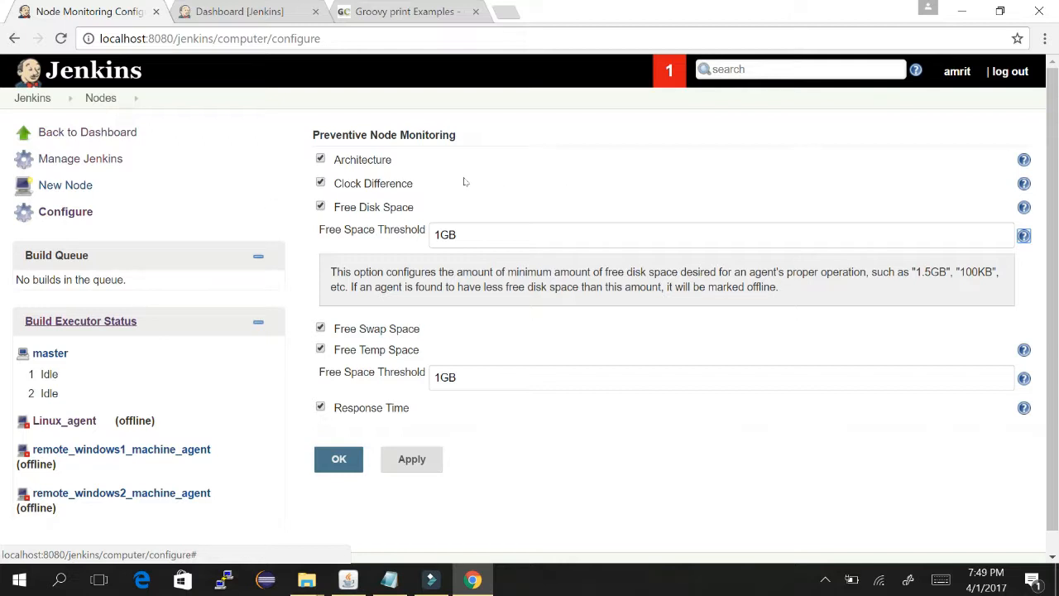
drag(693, 273, 853, 272)
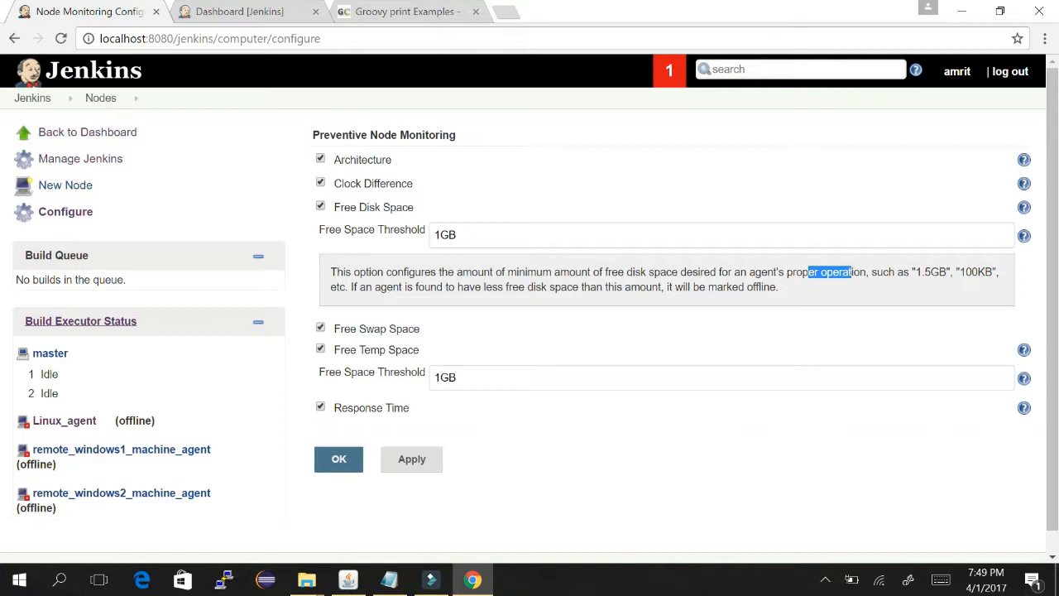
click(486, 235)
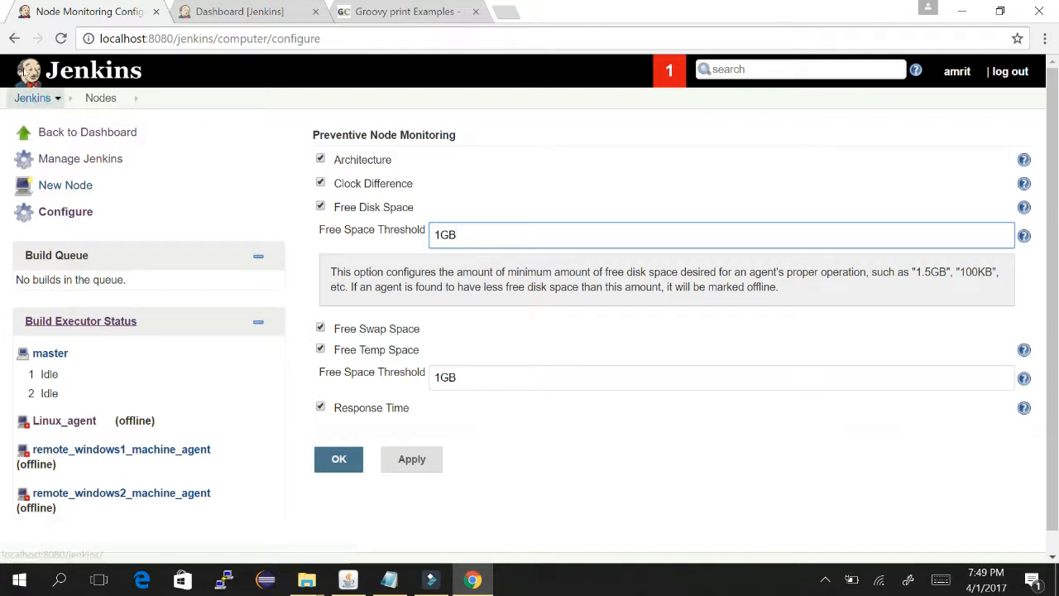
click(33, 97)
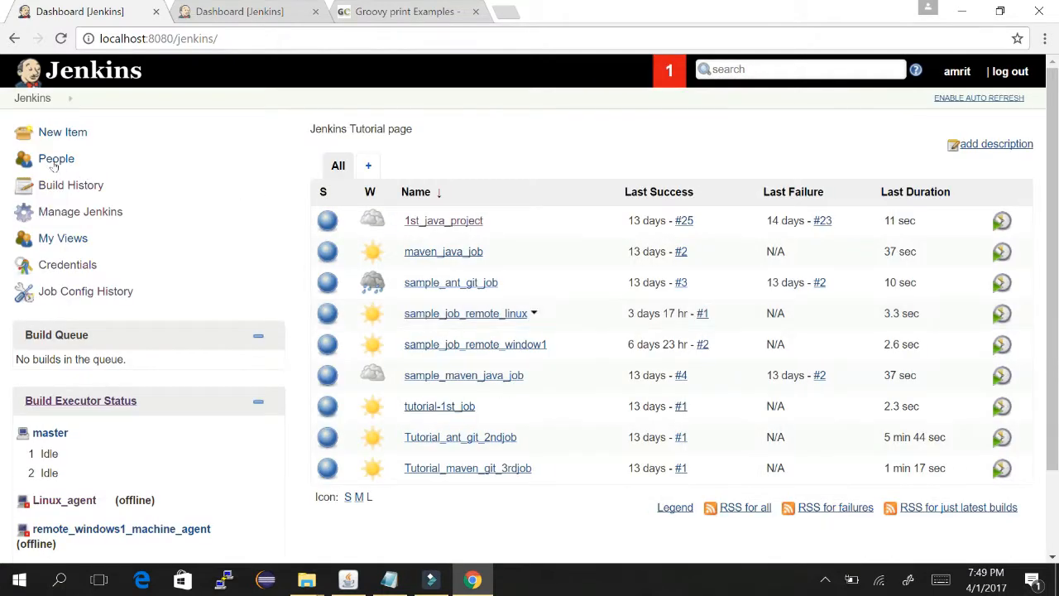
- Mark Notepad item 10, 'manage node', as done instead of 'to be done', then return to Jenkins
key(alt+Tab)
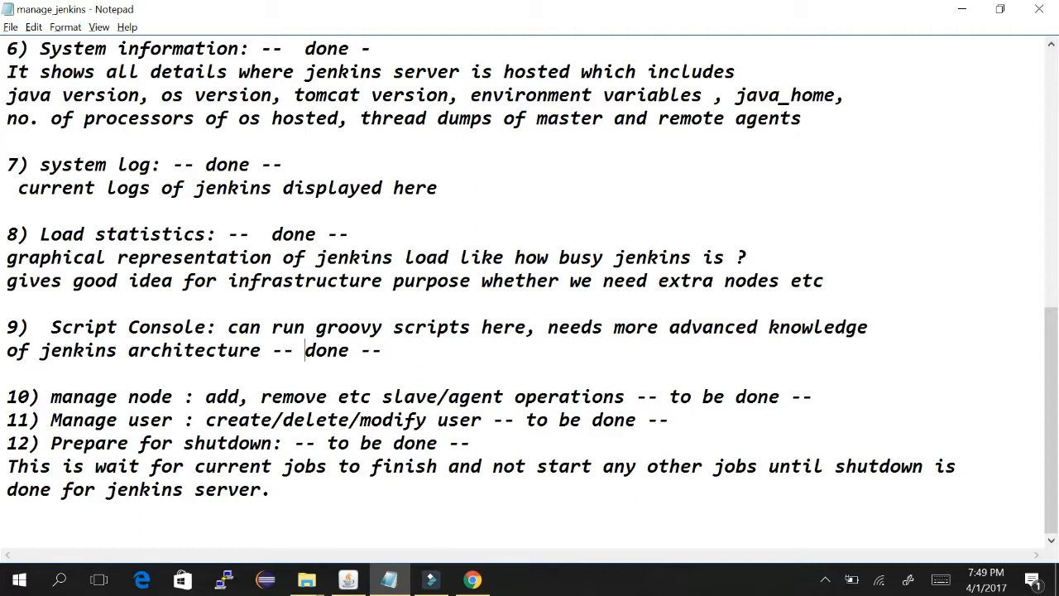
drag(670, 397, 725, 397)
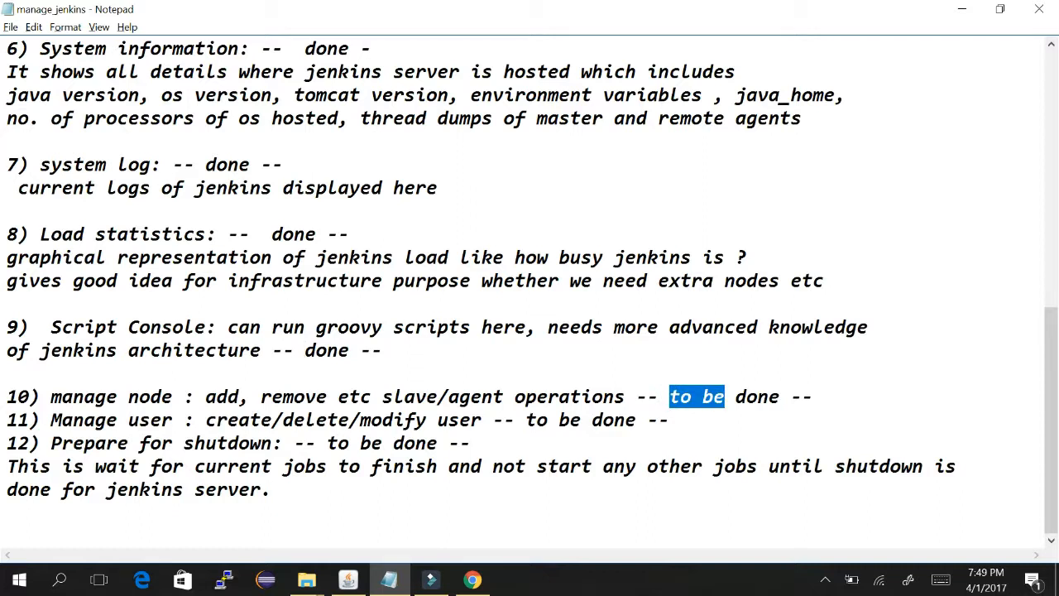
key(Delete)
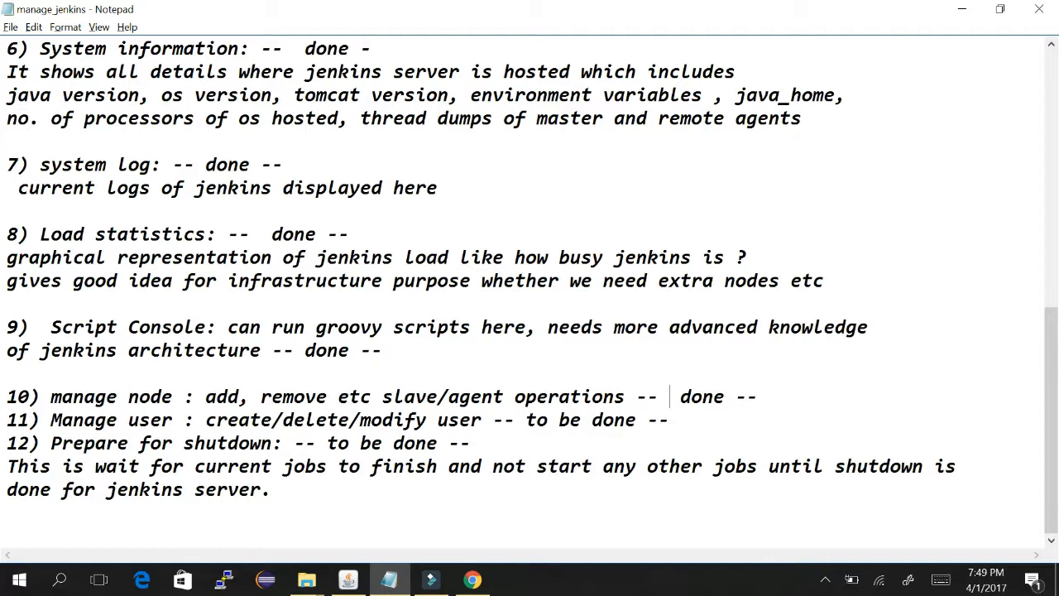
drag(51, 397, 183, 398)
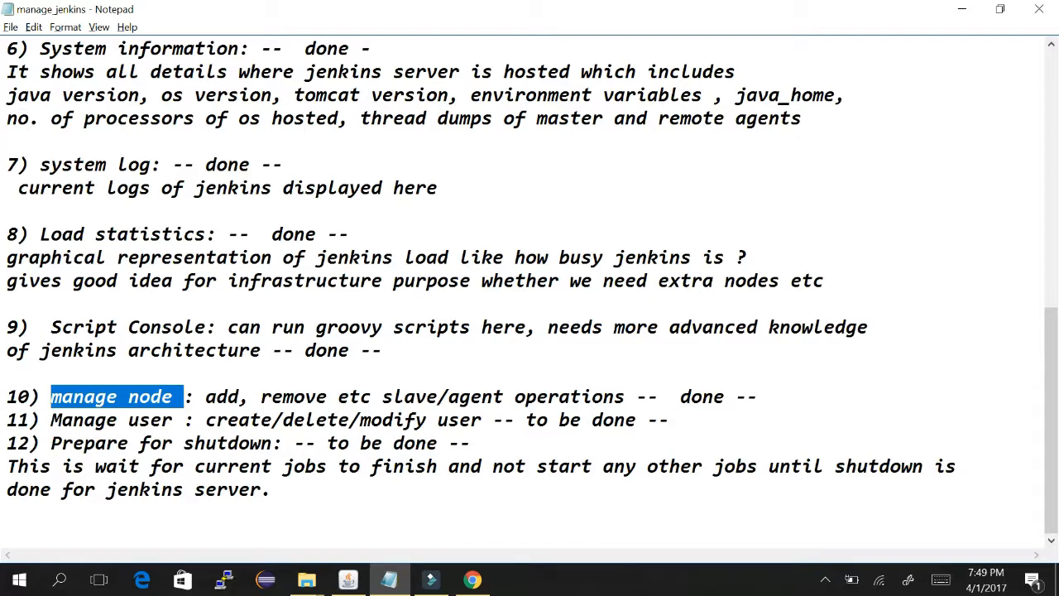
key(alt+Tab)
drag(1053, 198, 1056, 240)
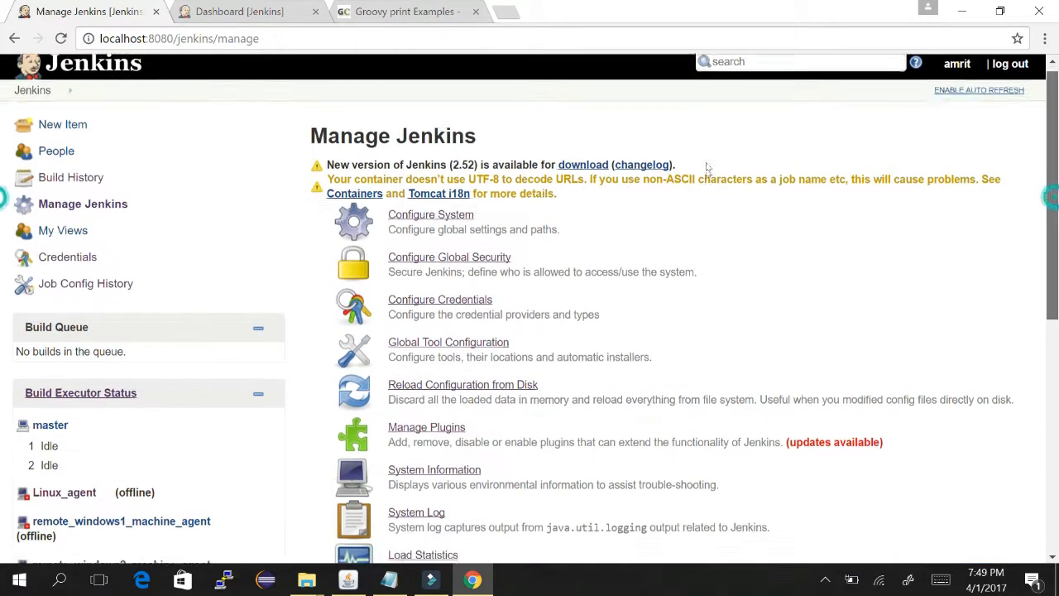
- Open the Jenkins CLI page from Manage Jenkins to see its available commands
scroll(708, 168, down, 6)
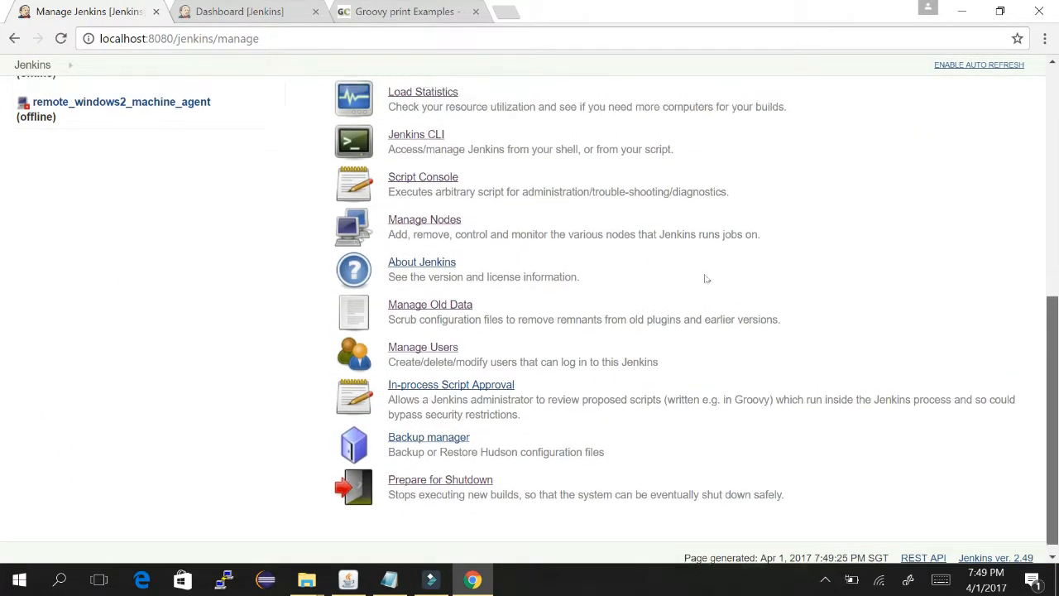
scroll(704, 277, up, 2)
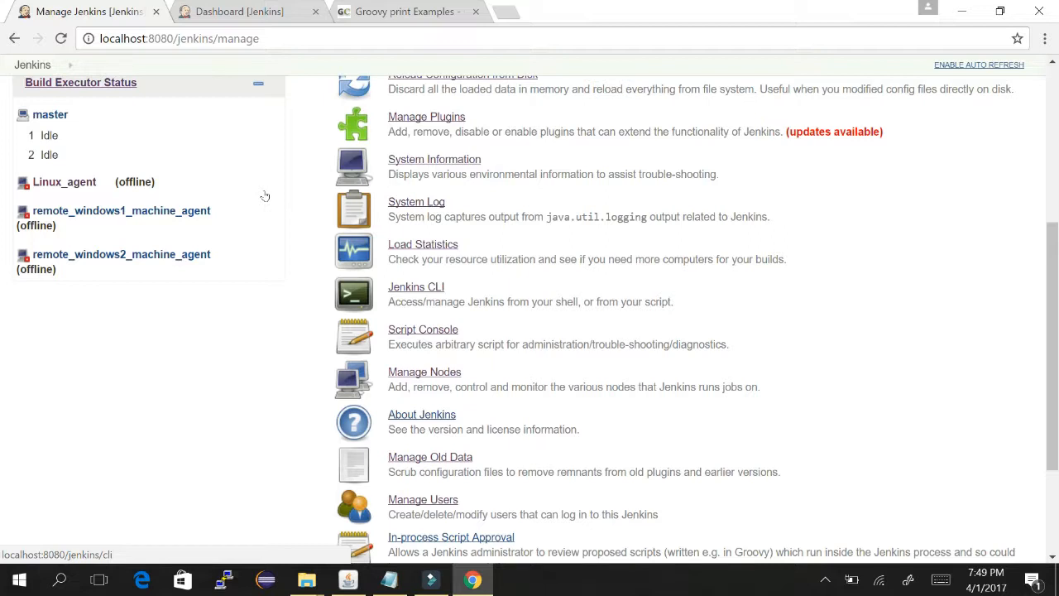
click(399, 286)
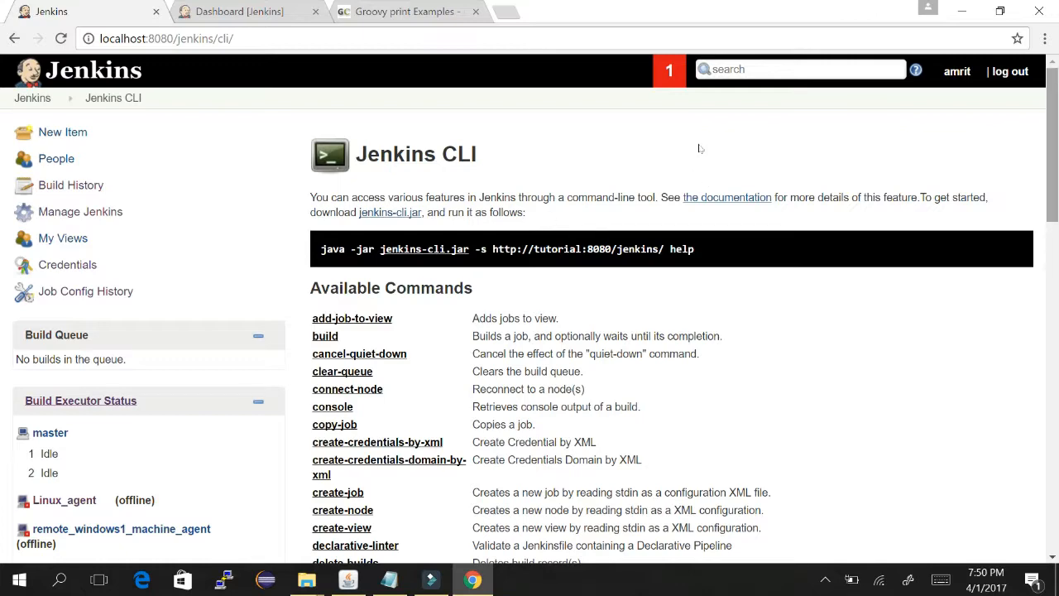
scroll(699, 185, down, 2)
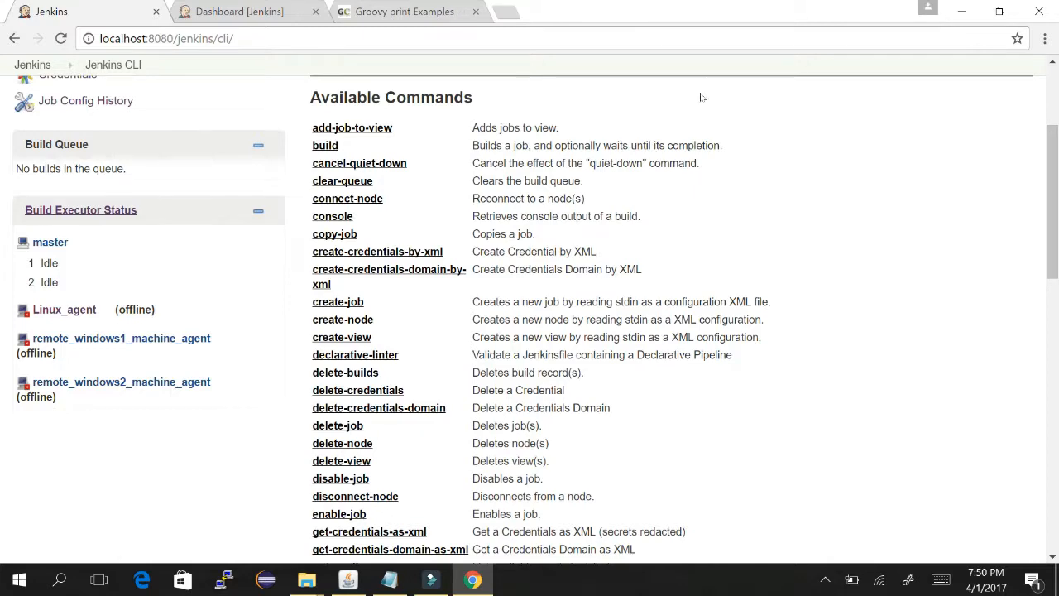
scroll(703, 100, up, 2)
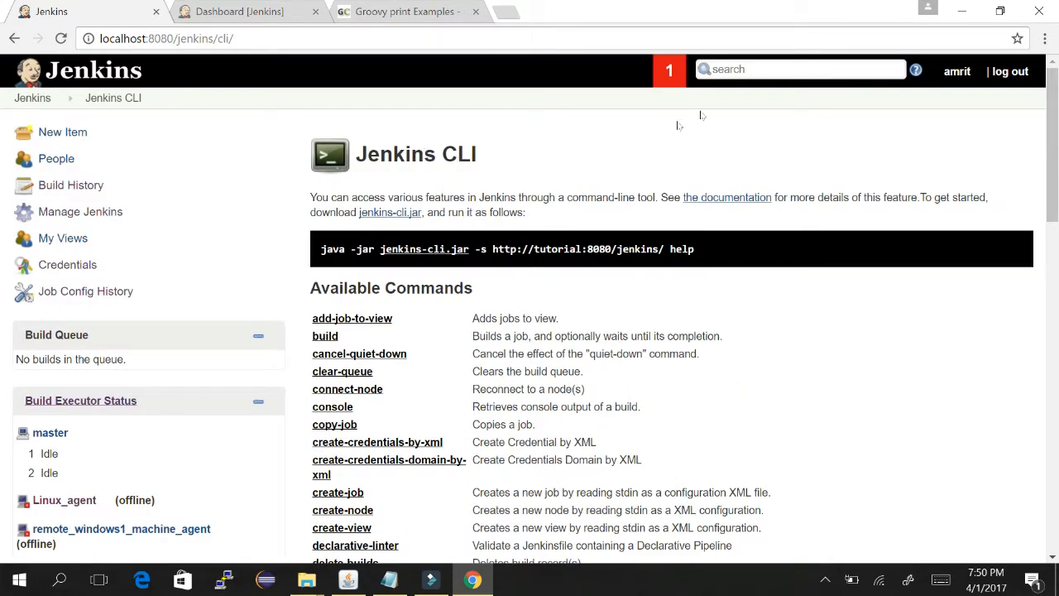
scroll(708, 125, down, 1)
scroll(708, 125, down, 2)
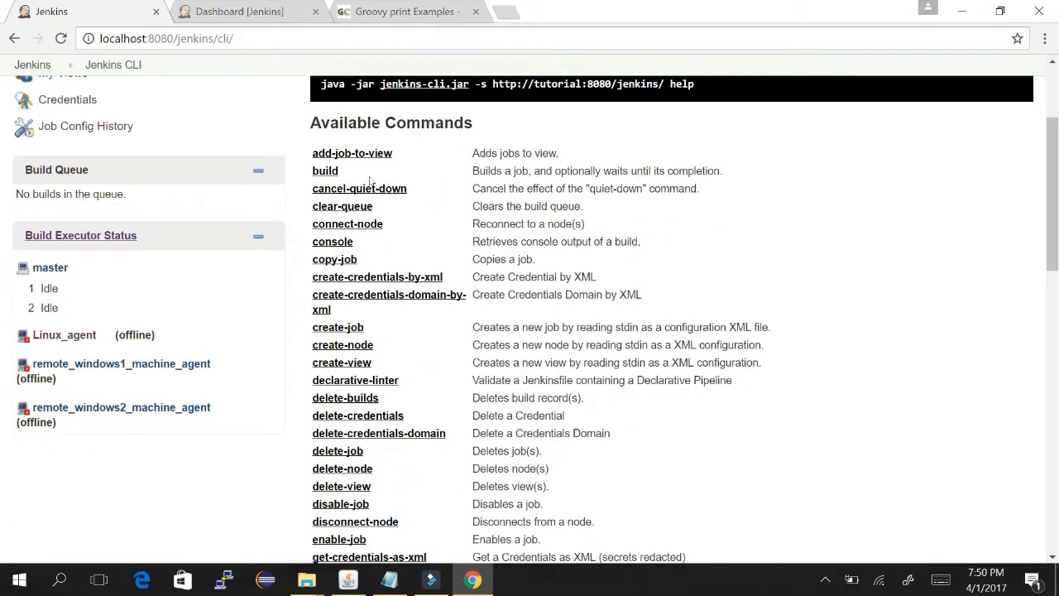
drag(378, 258, 319, 259)
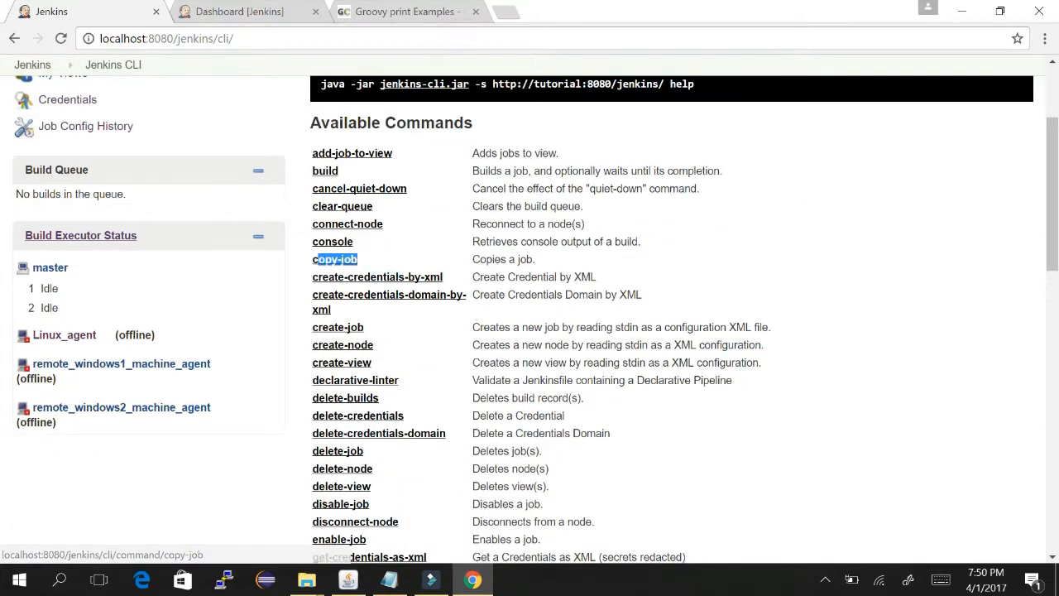
click(488, 257)
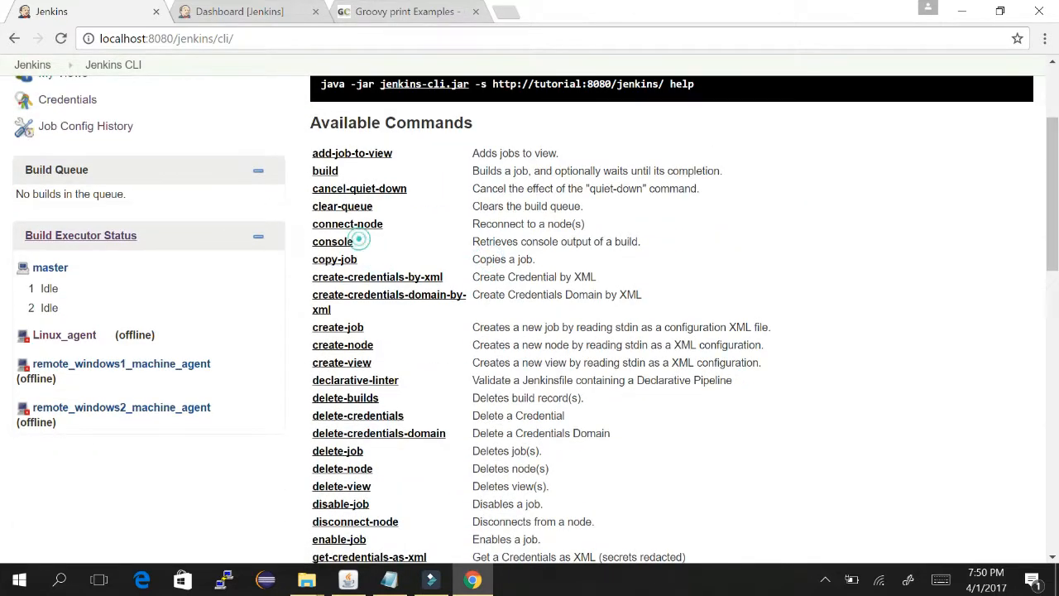
drag(358, 242, 333, 241)
scroll(705, 244, down, 10)
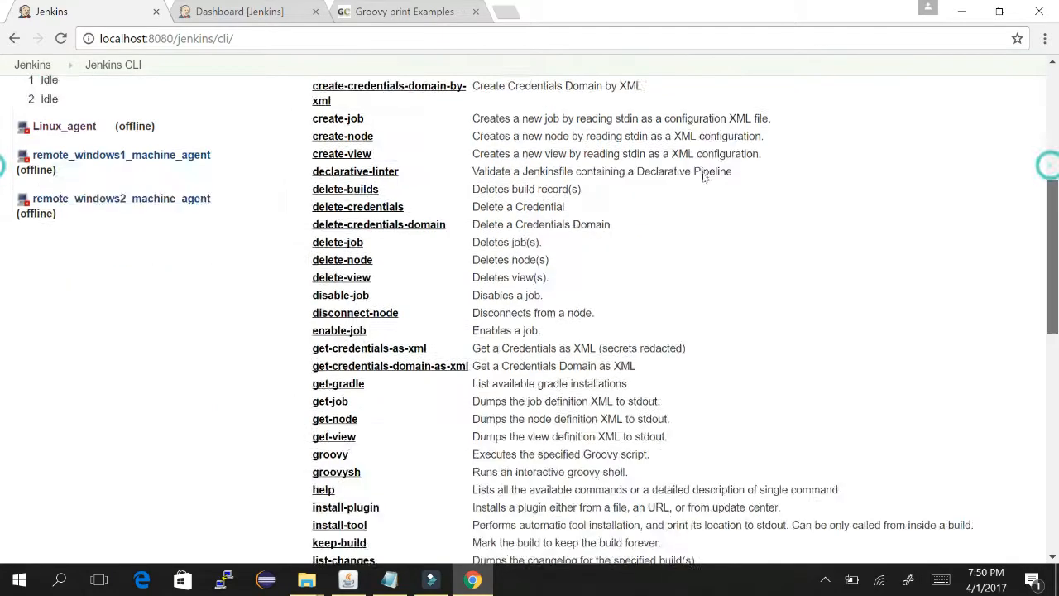
scroll(708, 311, up, 10)
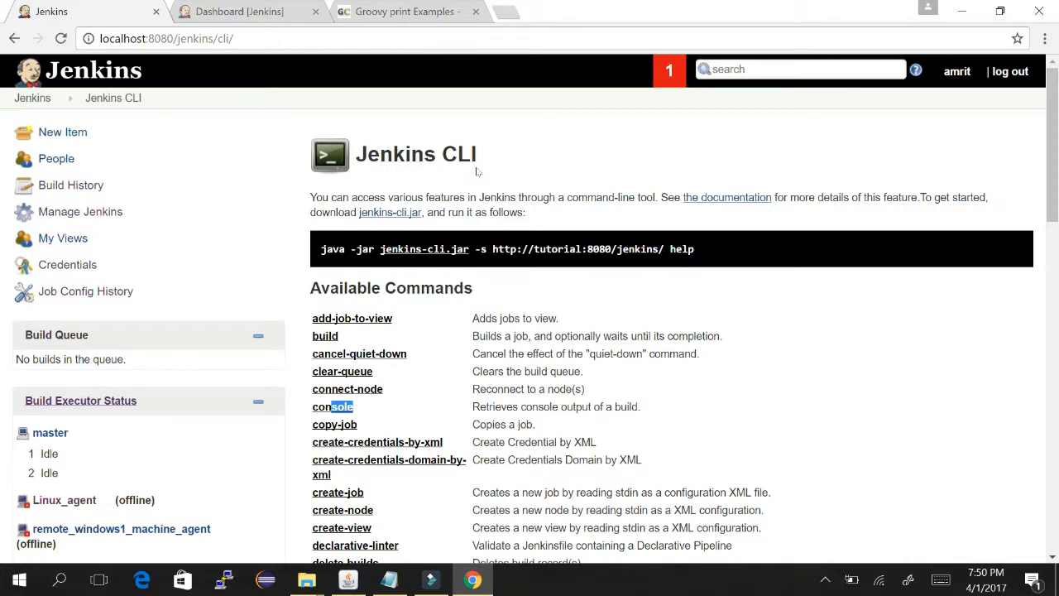
drag(715, 248, 327, 248)
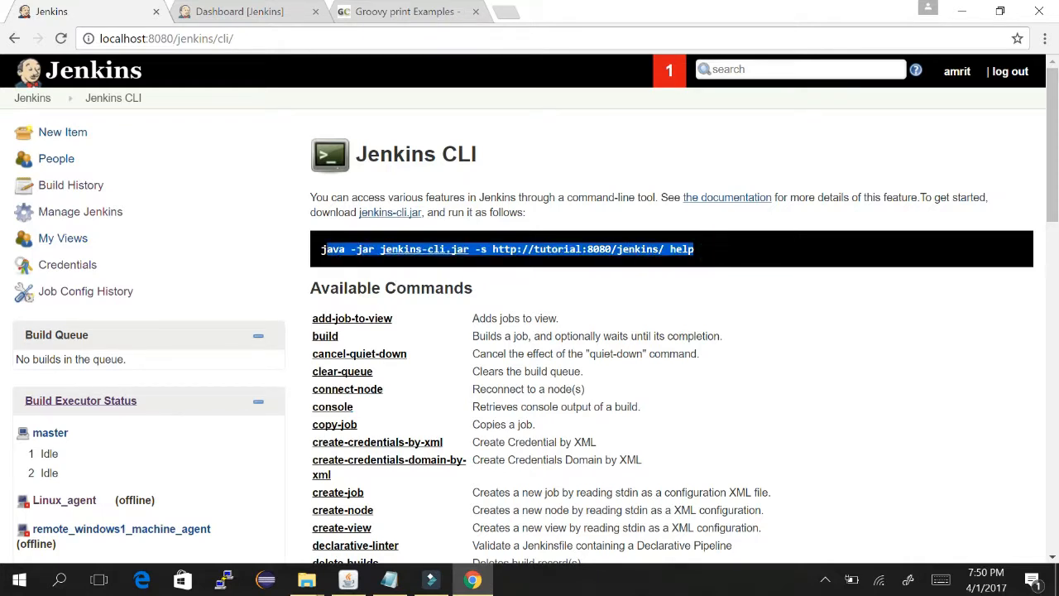
click(581, 226)
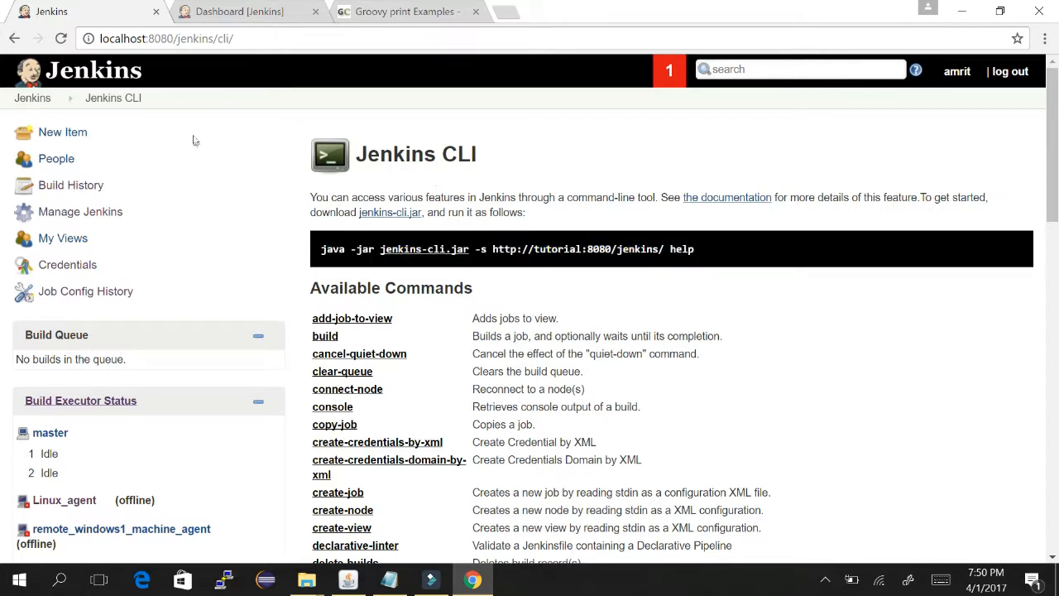
drag(309, 197, 654, 197)
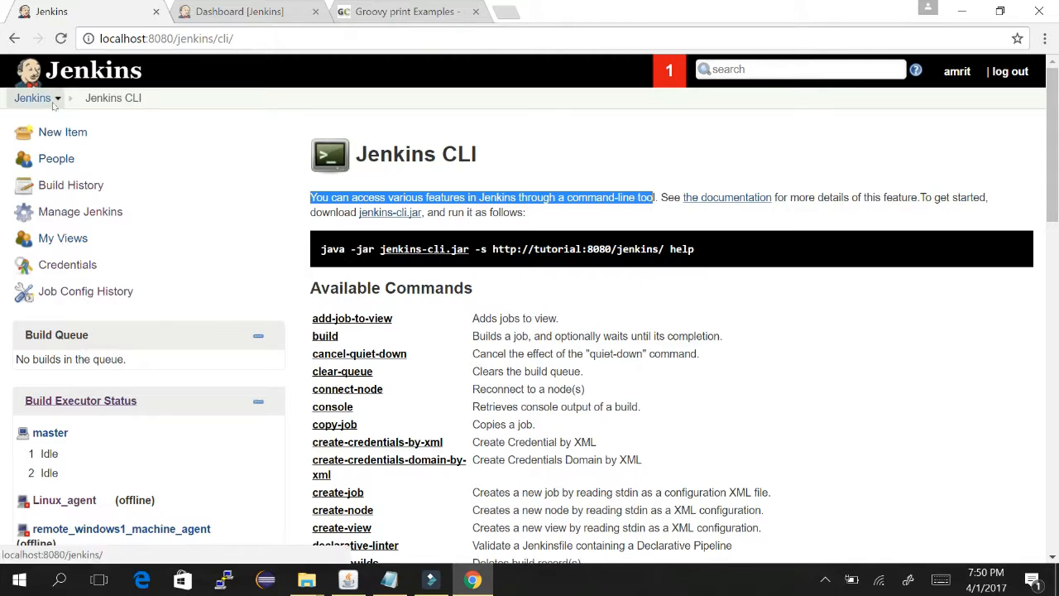
- Open the About Jenkins page for version 2.49 from the bottom of Manage Jenkins
click(74, 212)
key(alt+Tab)
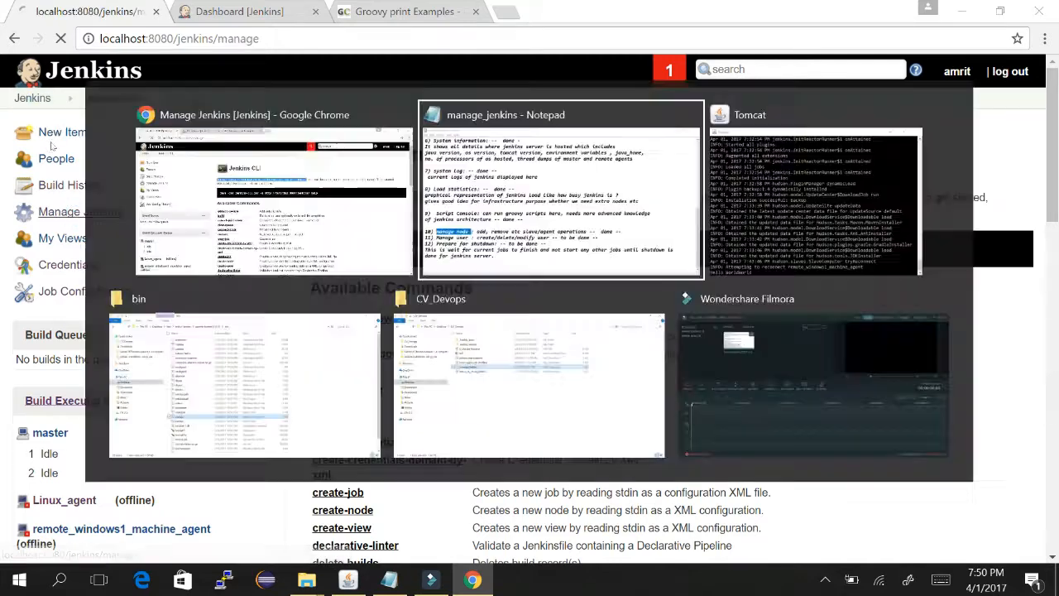
key(alt+Tab)
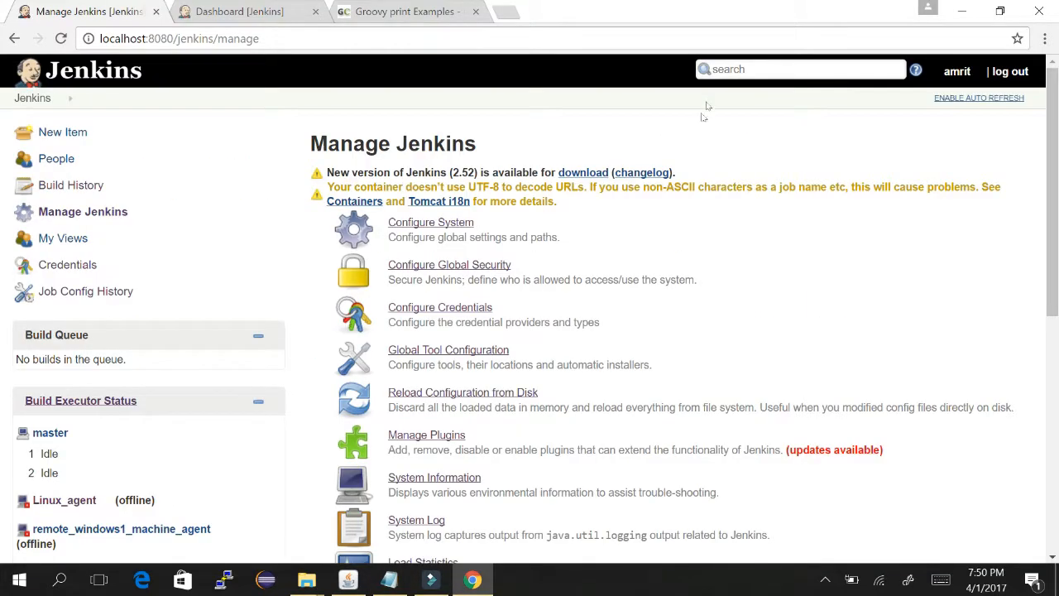
scroll(706, 107, down, 5)
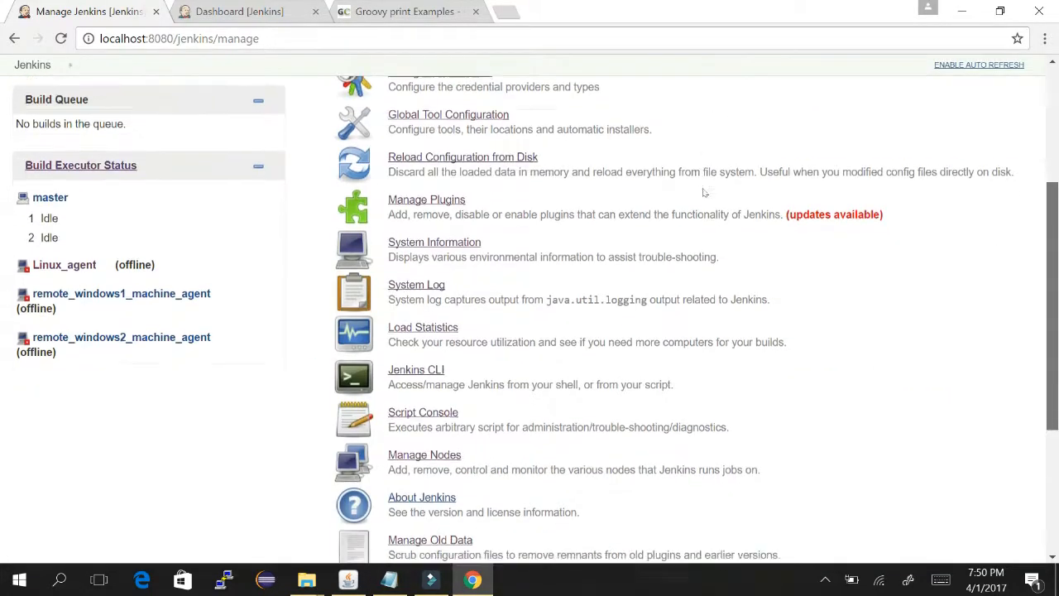
scroll(708, 254, down, 1)
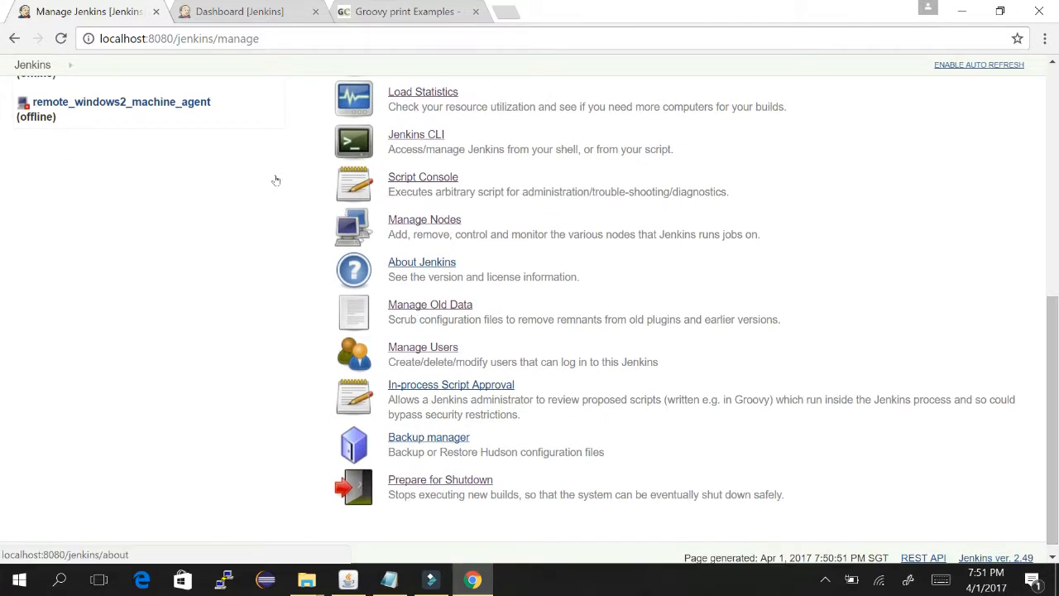
click(411, 261)
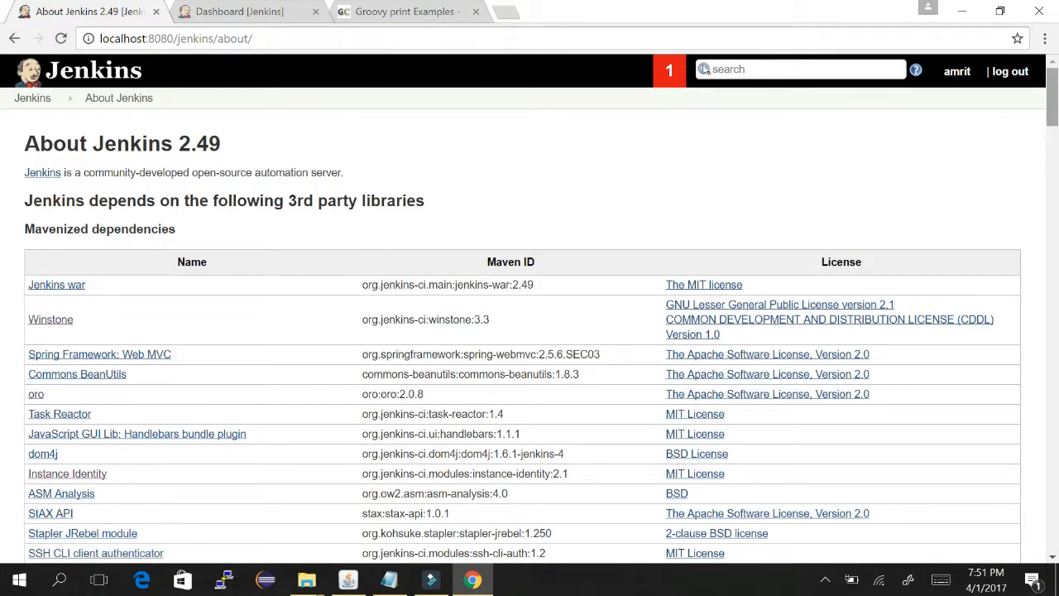
- Browse the About page's dependency table, such as jenkins-war 2.49, then go back to Manage Jenkins
scroll(706, 75, down, 3)
scroll(705, 75, up, 2)
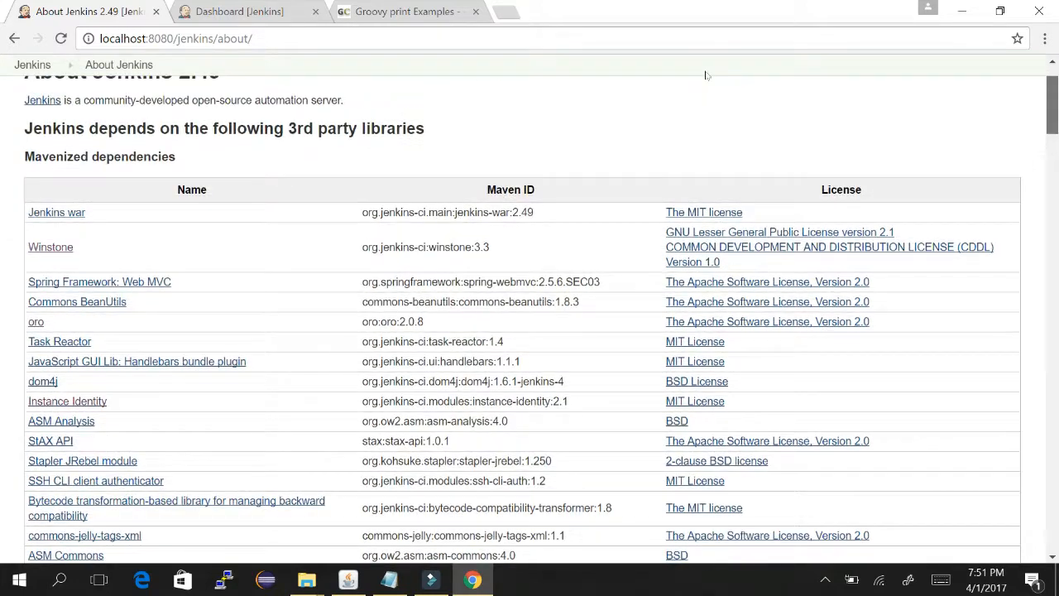
scroll(705, 75, up, 1)
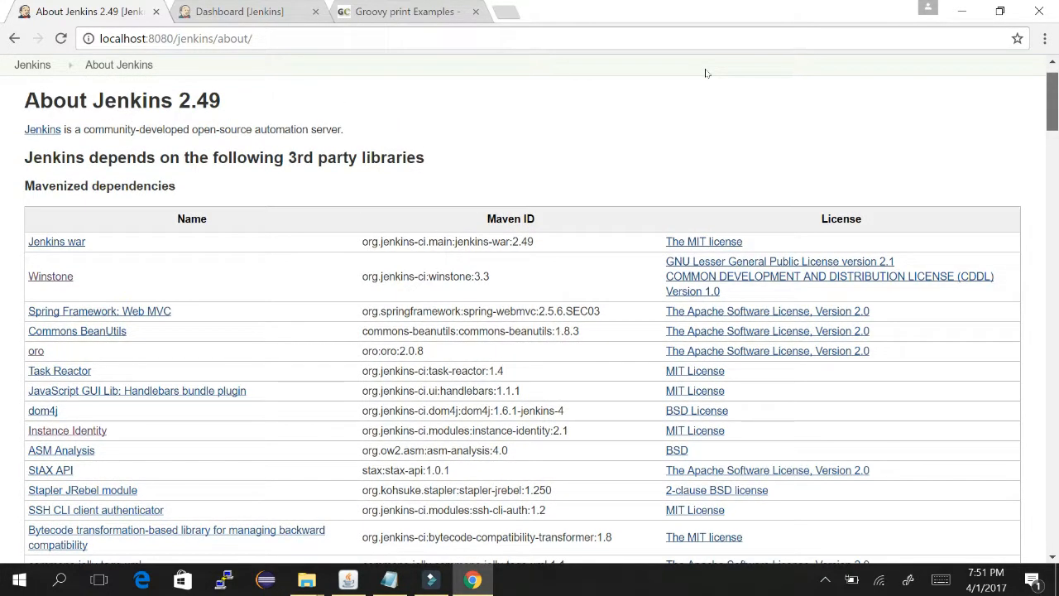
scroll(706, 79, down, 4)
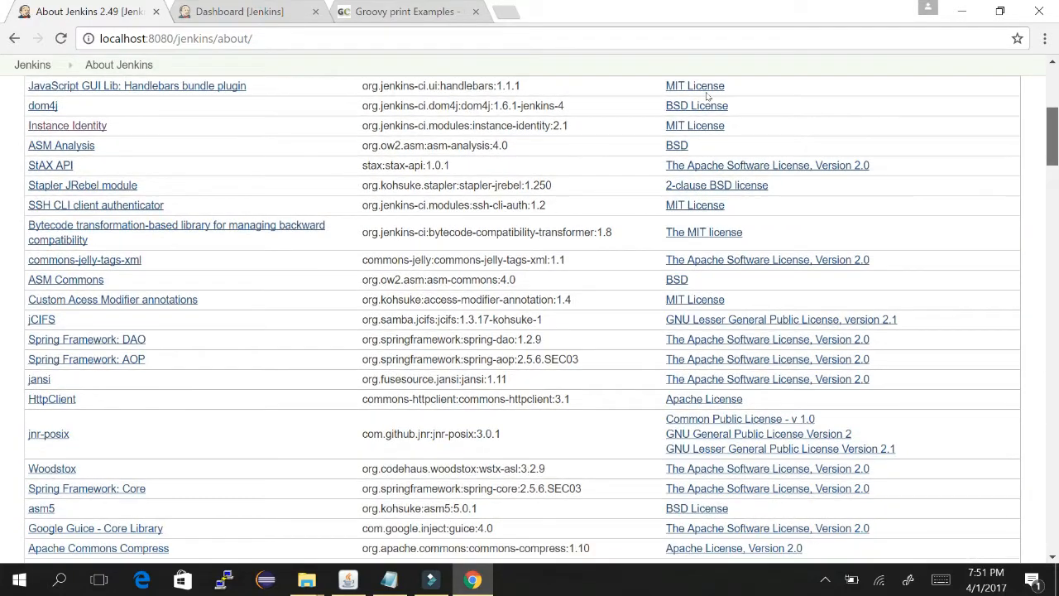
scroll(705, 78, up, 4)
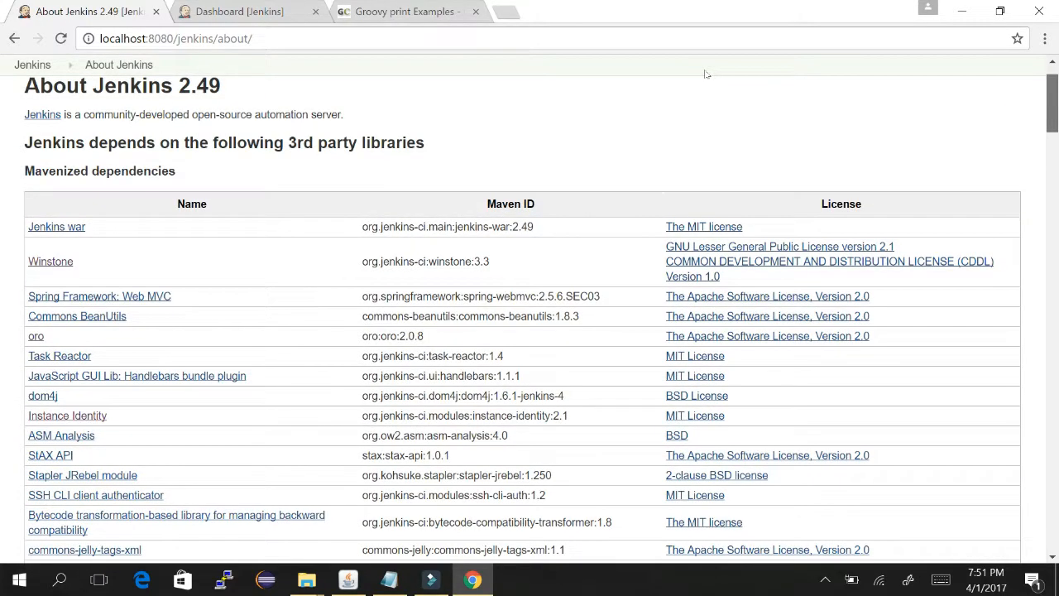
scroll(705, 111, down, 20)
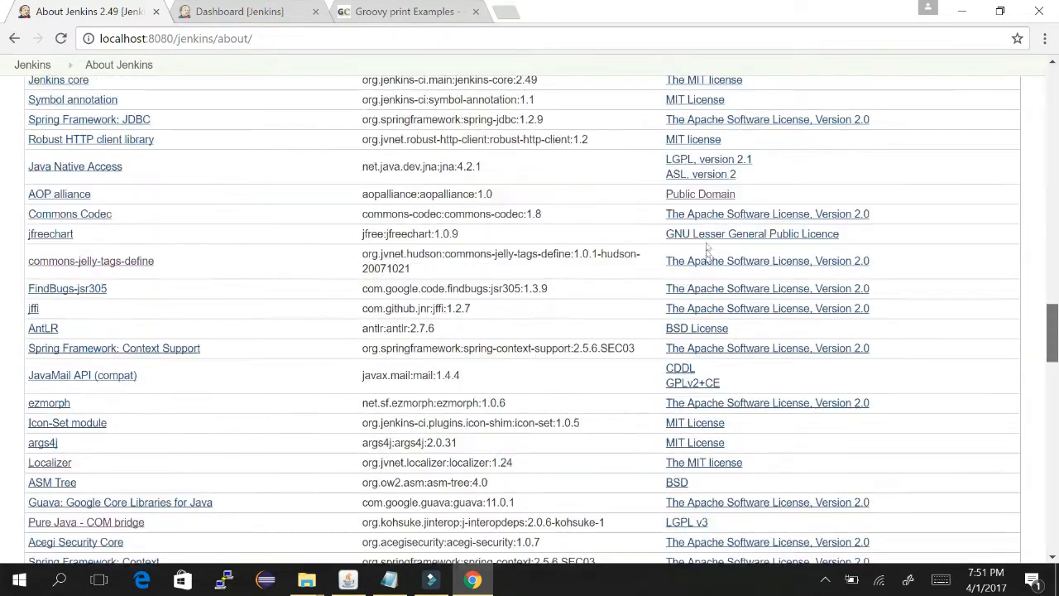
scroll(708, 356, up, 20)
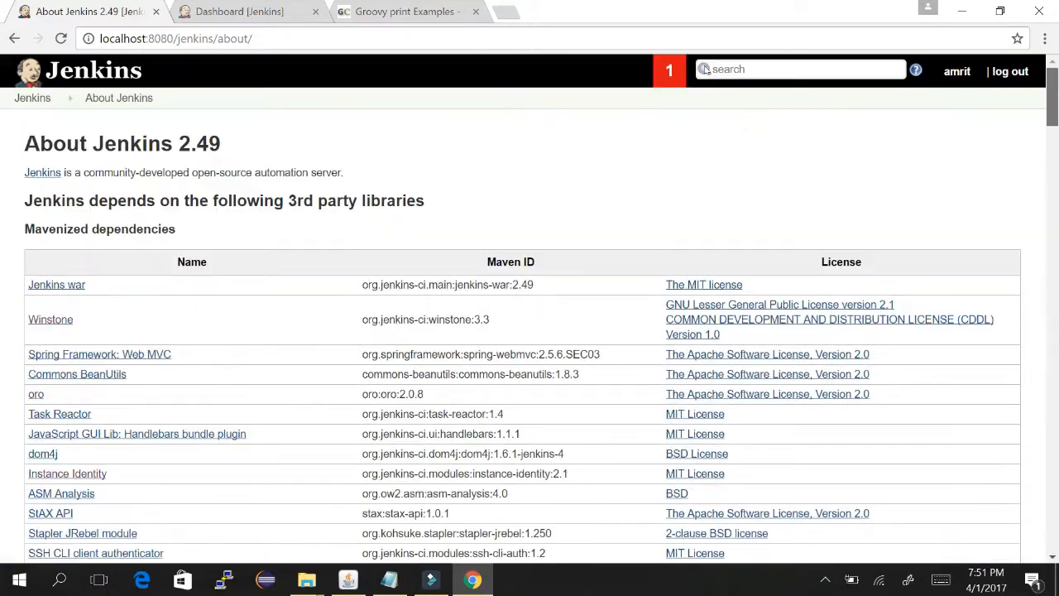
click(11, 31)
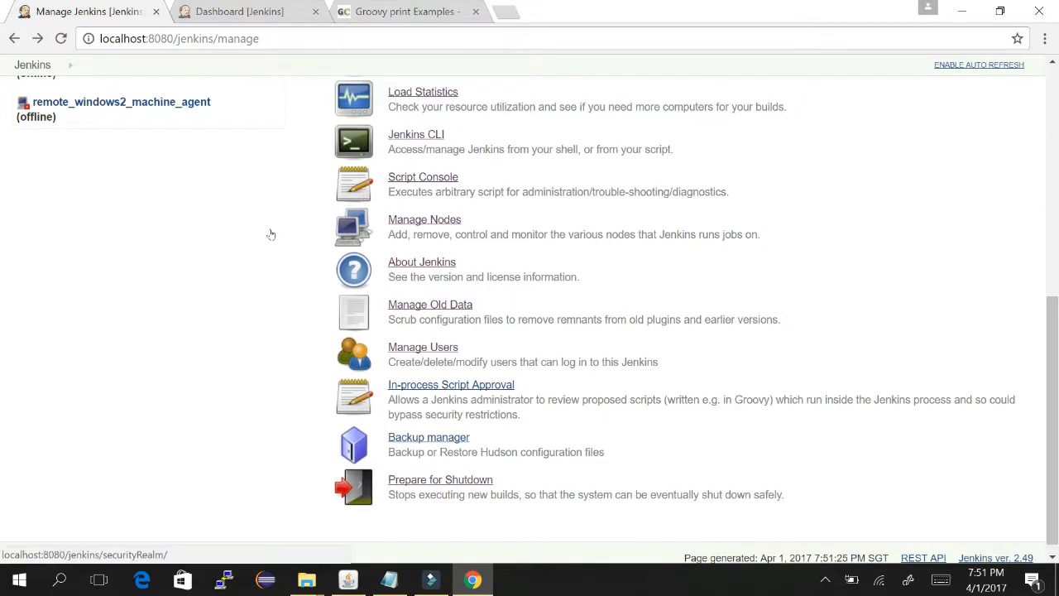
- Open Manage Users and start a new account with Create User
click(408, 343)
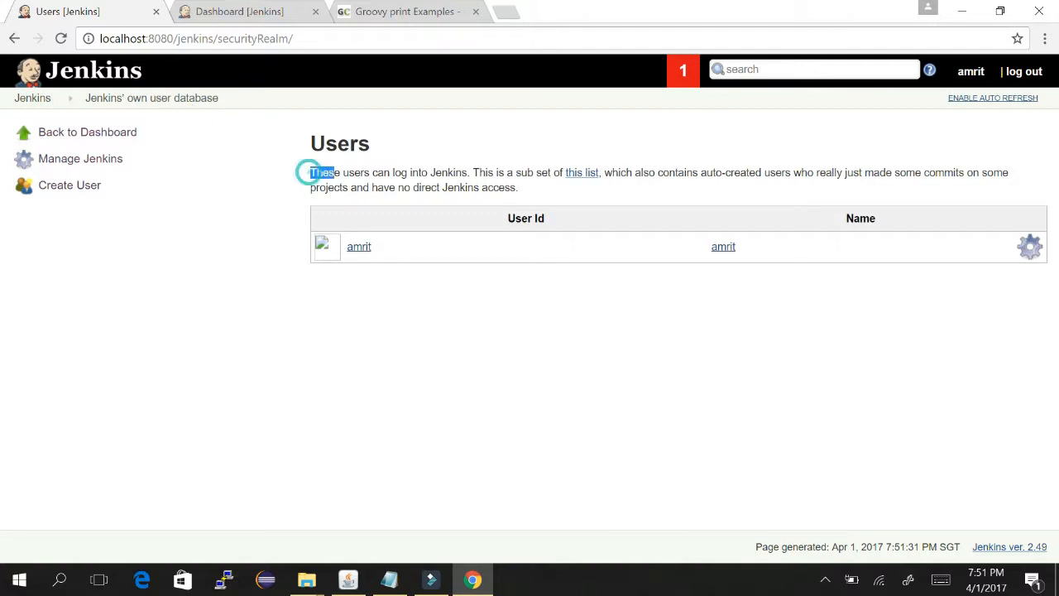
drag(309, 172, 987, 172)
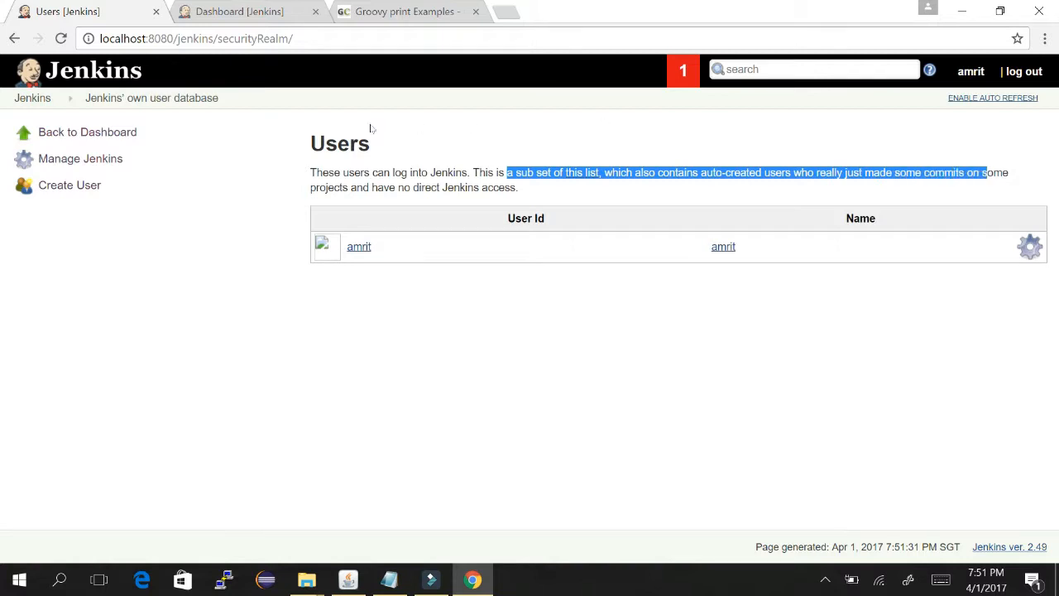
click(446, 186)
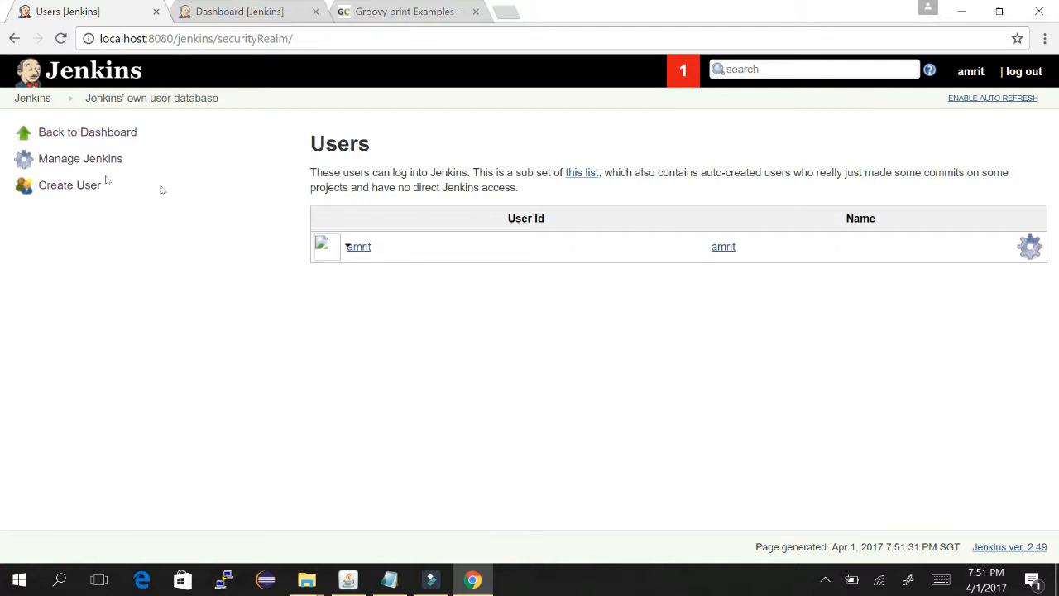
click(55, 187)
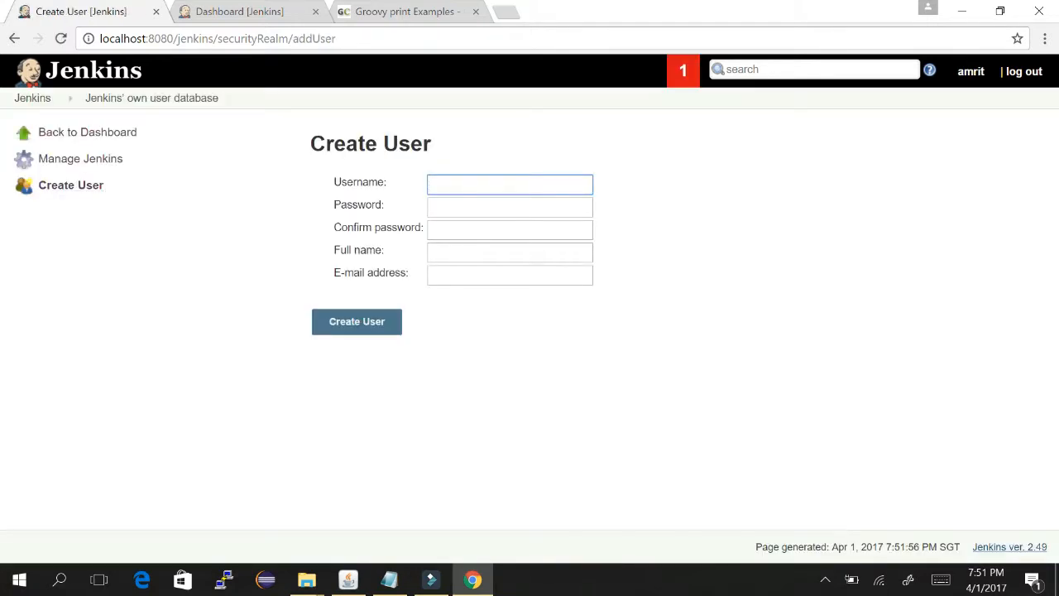
- Create a user named test, filling in a password and an e-mail address
text(test)
key(Tab)
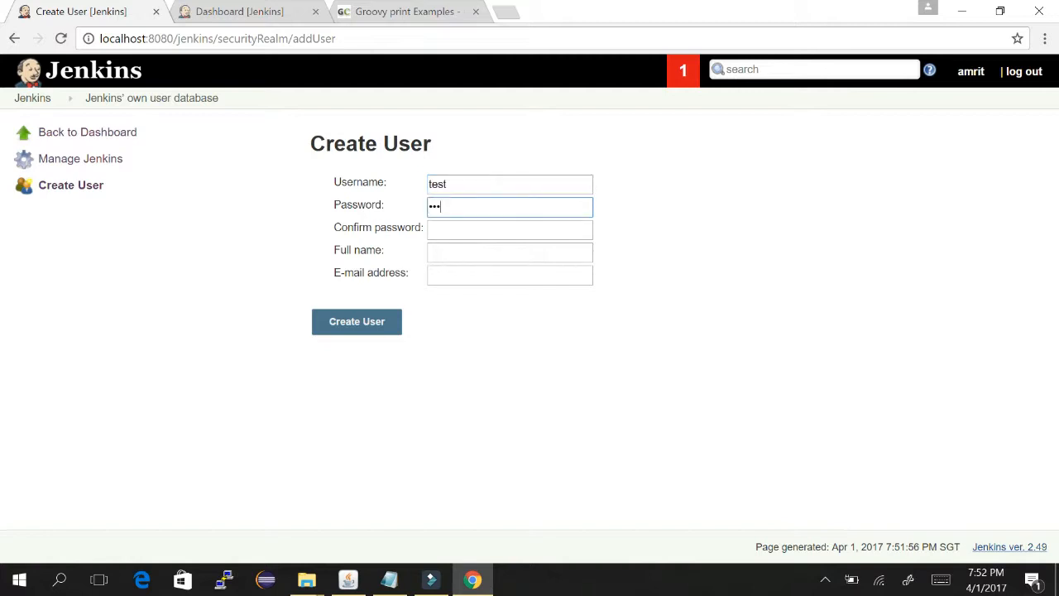
text(test)
key(Tab)
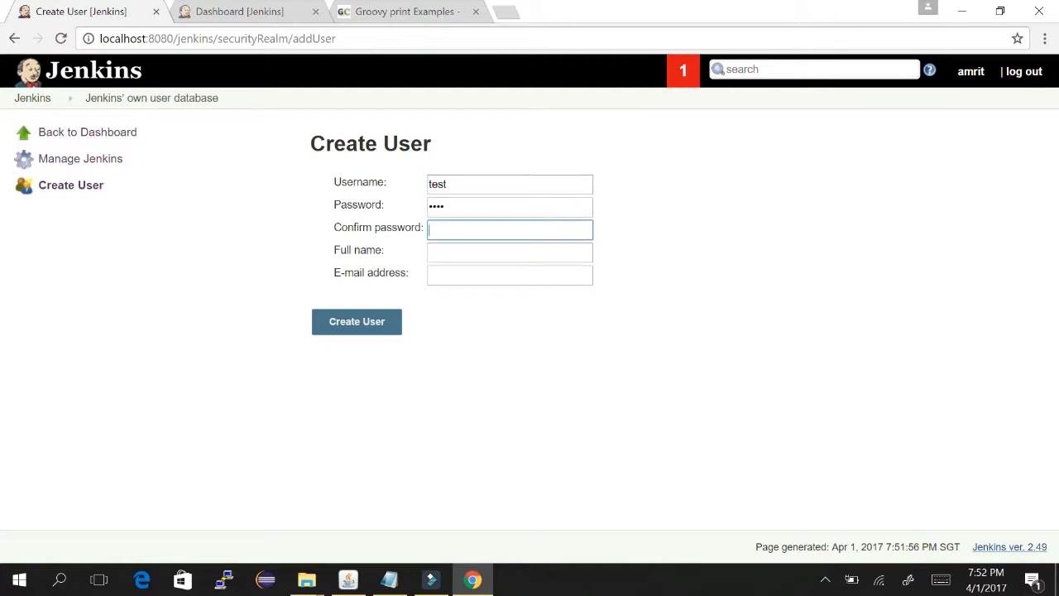
key(Tab)
text(test)
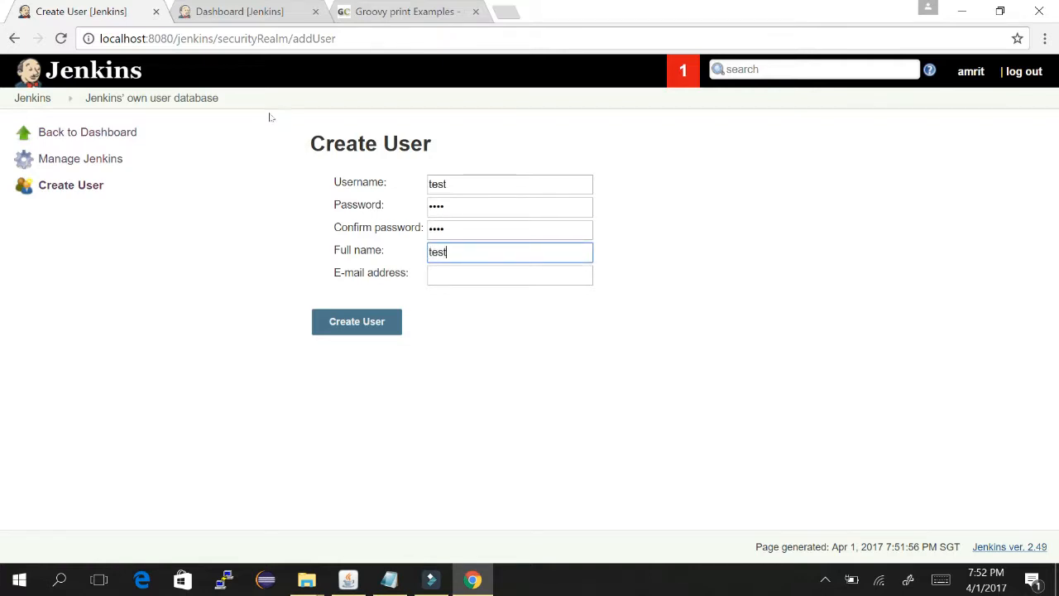
key(Tab)
text(test)
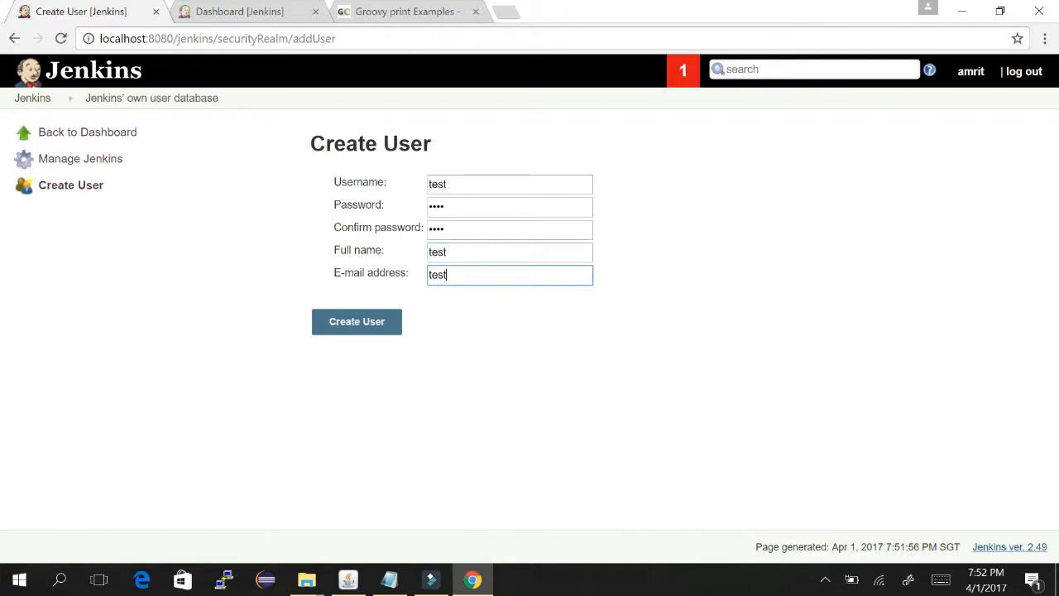
text(@gmail.com)
key(Tab)
key(Return)
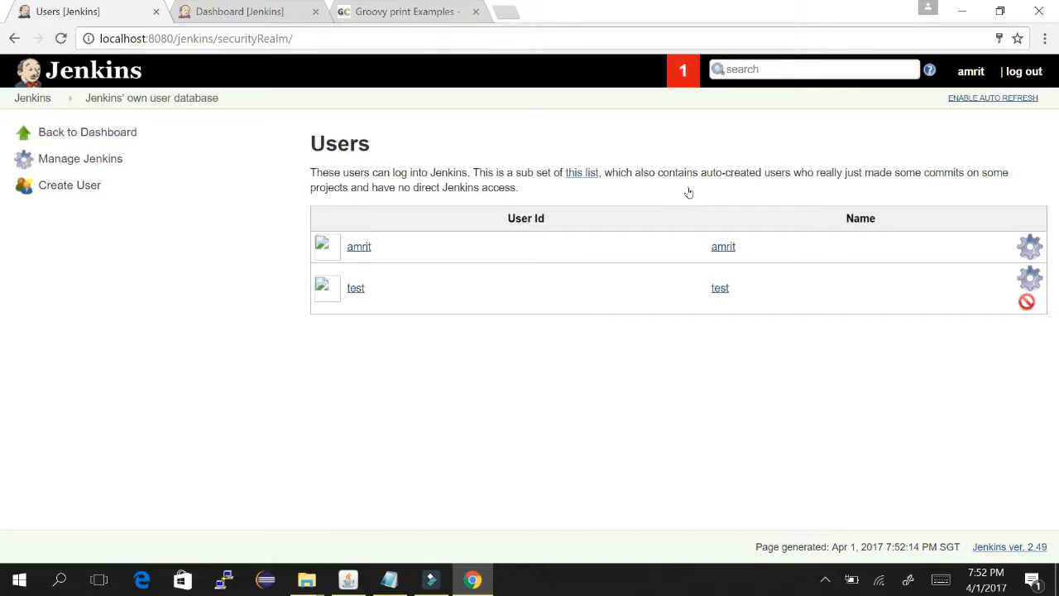
- Give the test user the description 'created test' and save it
click(1032, 282)
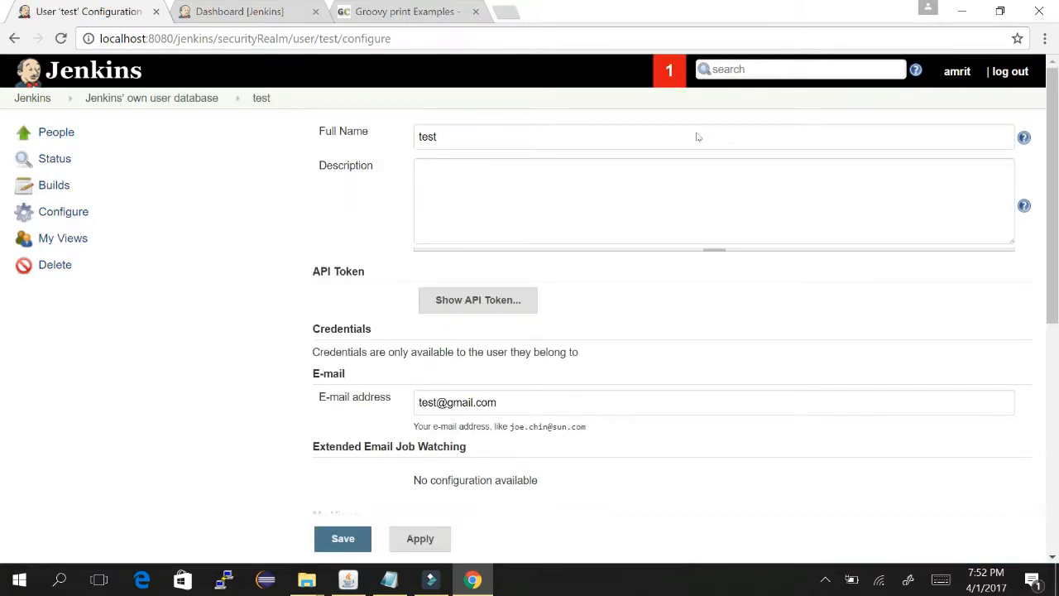
scroll(704, 187, down, 5)
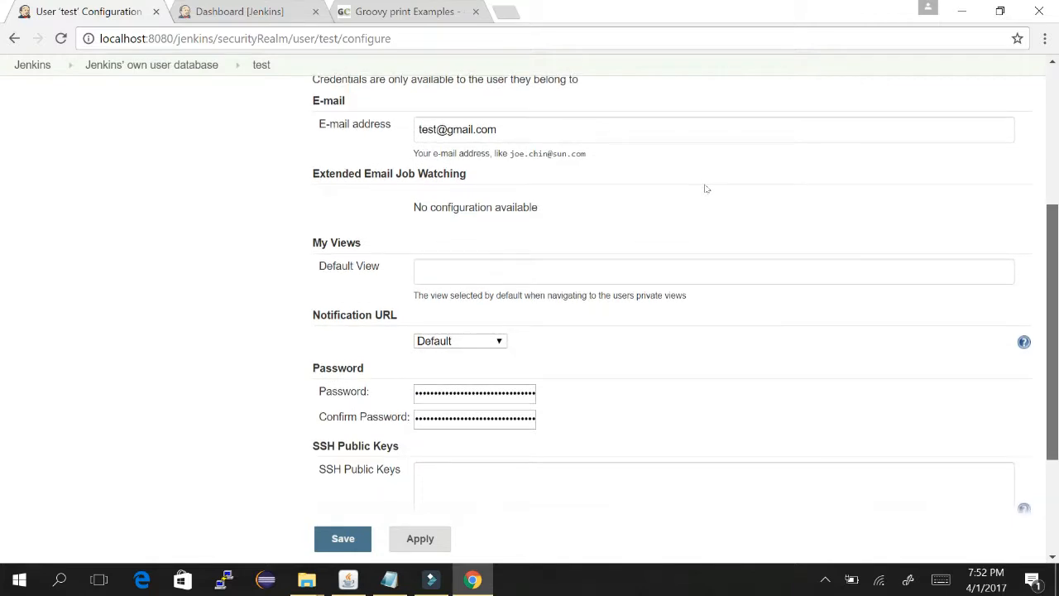
scroll(707, 246, down, 1)
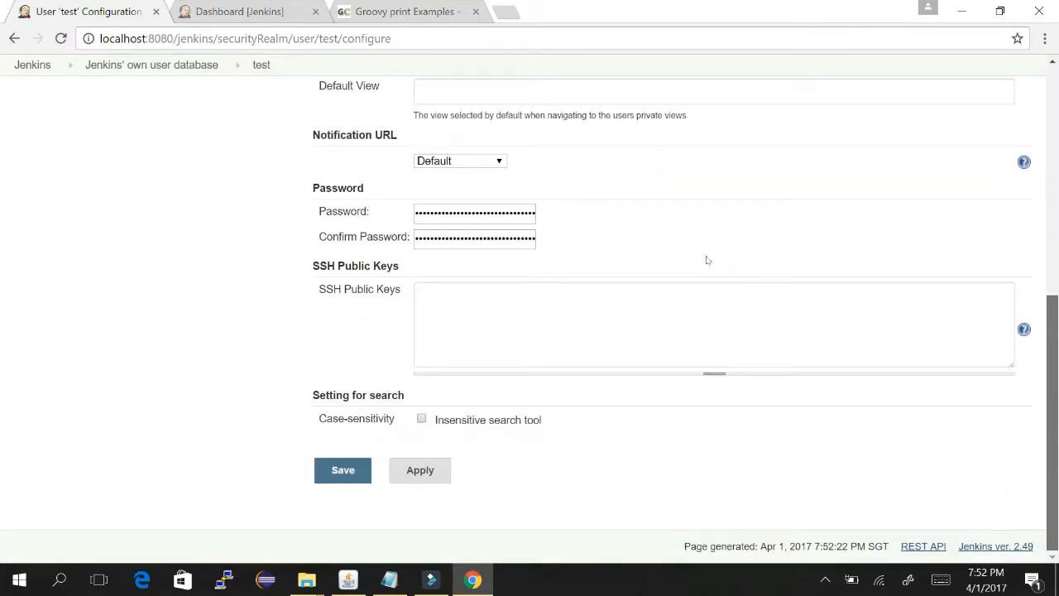
scroll(708, 260, up, 10)
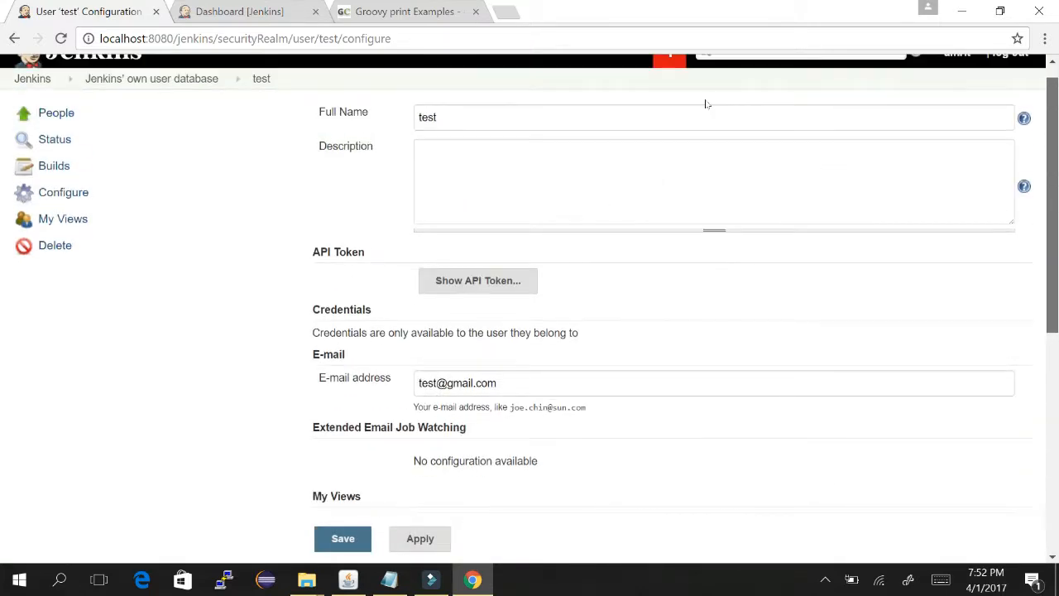
scroll(705, 101, up, 1)
click(435, 193)
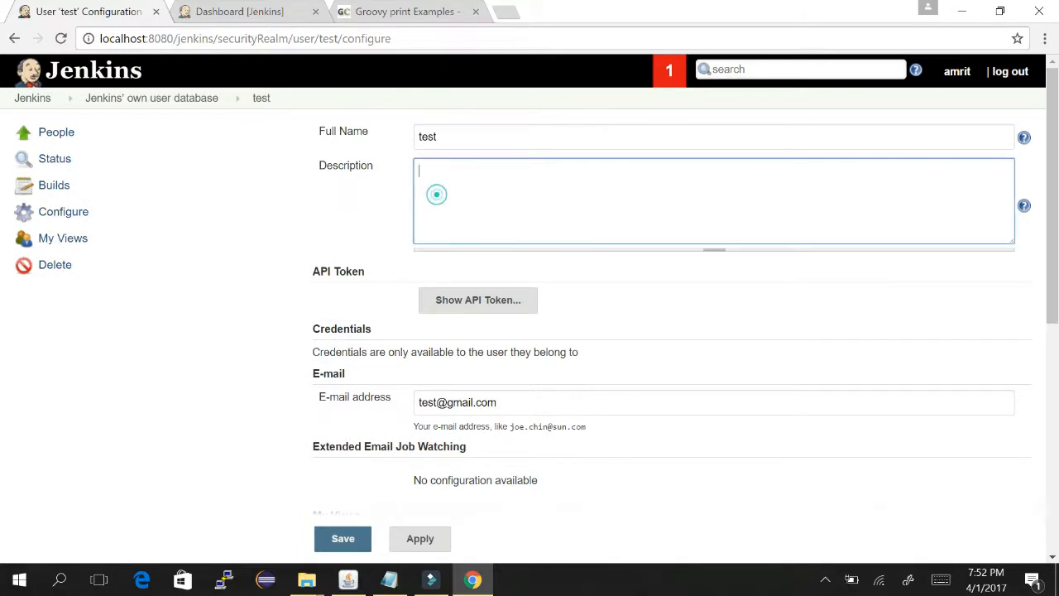
text(created test user)
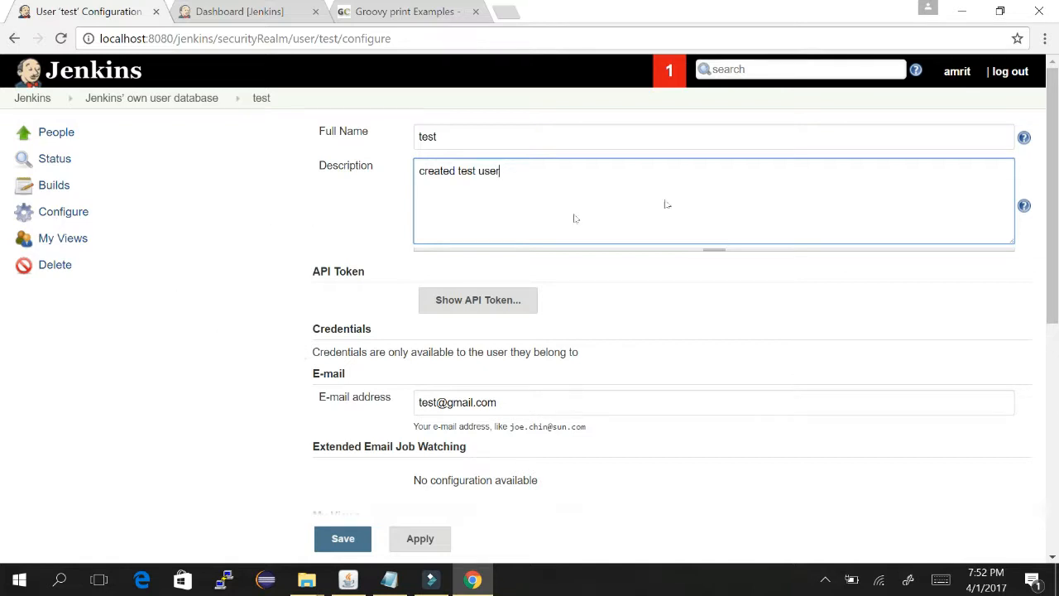
scroll(695, 300, down, 4)
scroll(695, 300, down, 1)
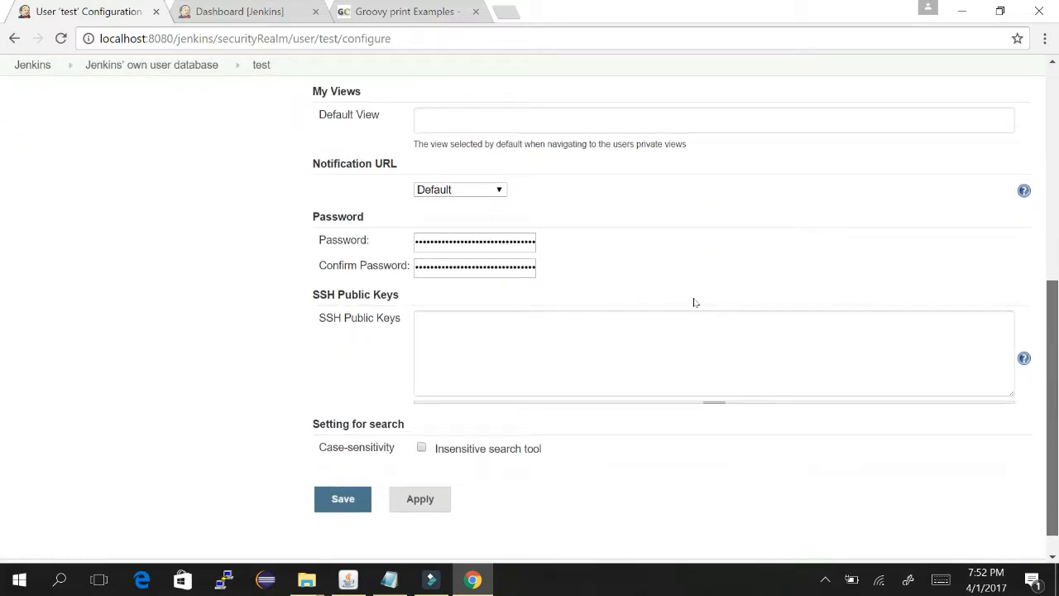
scroll(695, 297, up, 4)
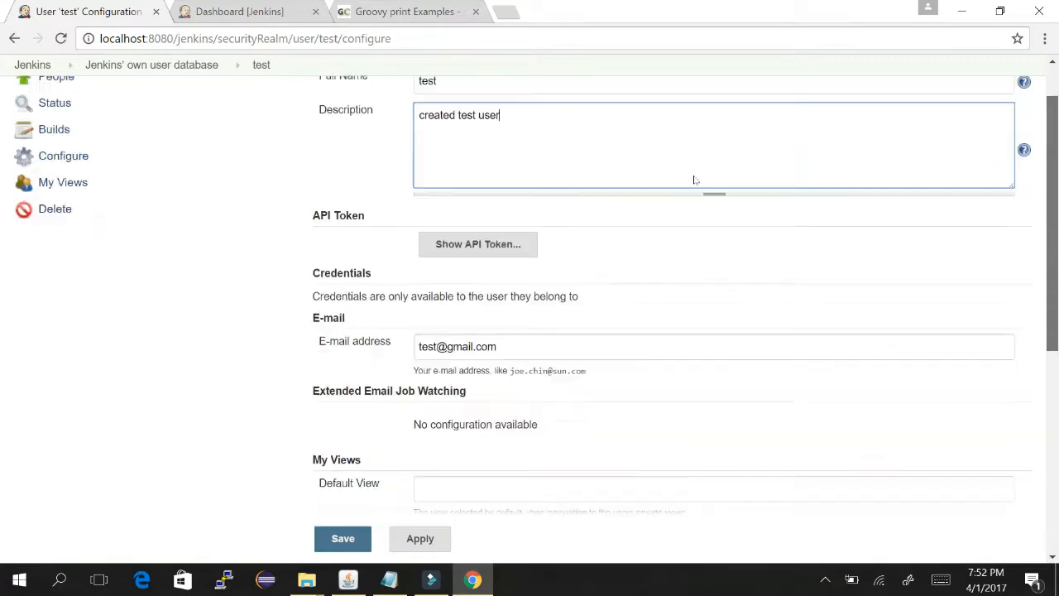
click(342, 538)
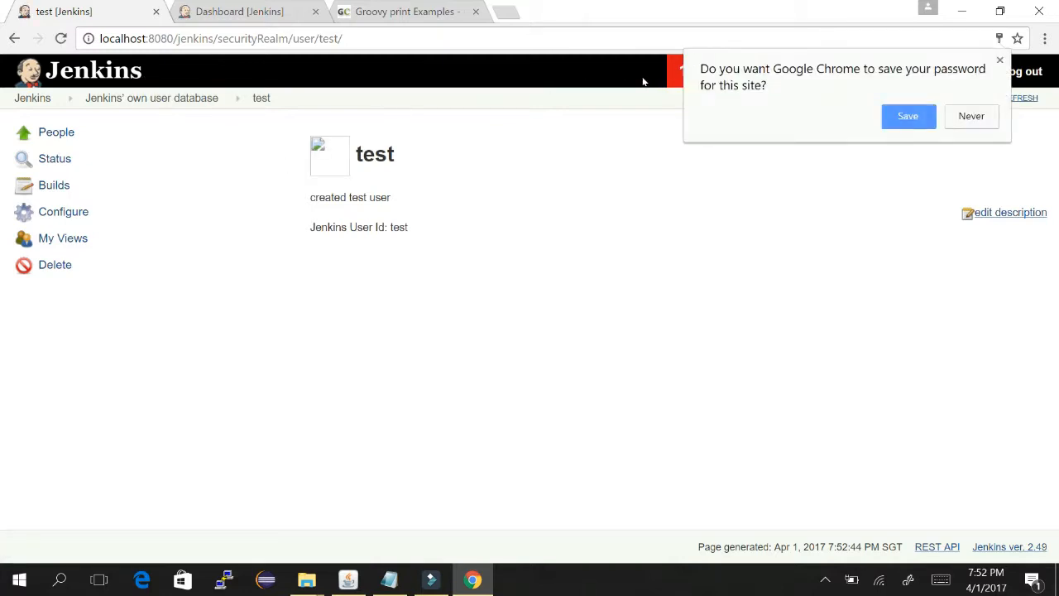
- Decline Chrome's offer to save the password and return to the dashboard
click(963, 116)
click(132, 99)
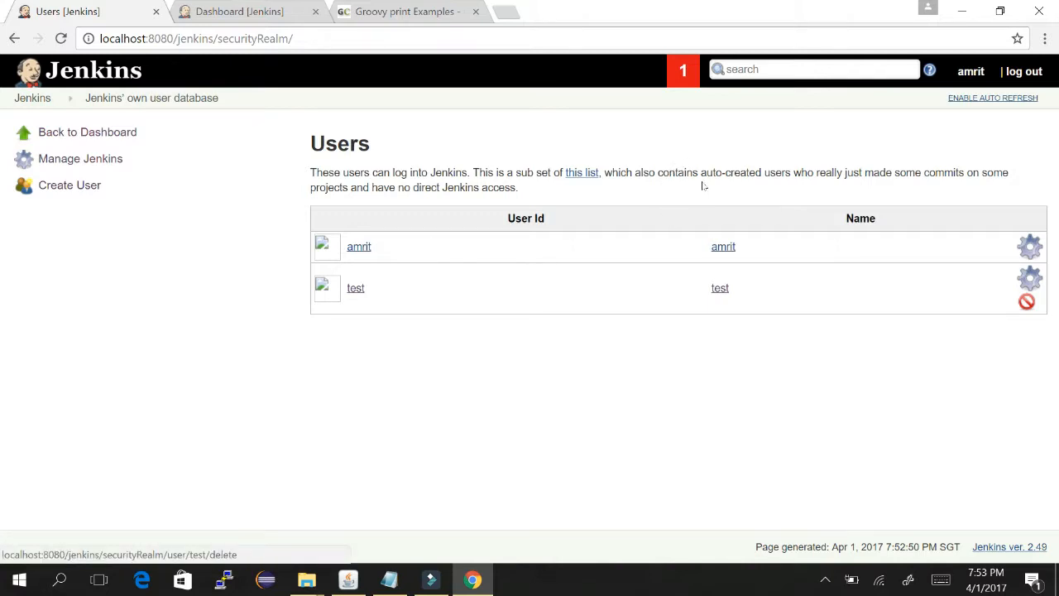
click(18, 71)
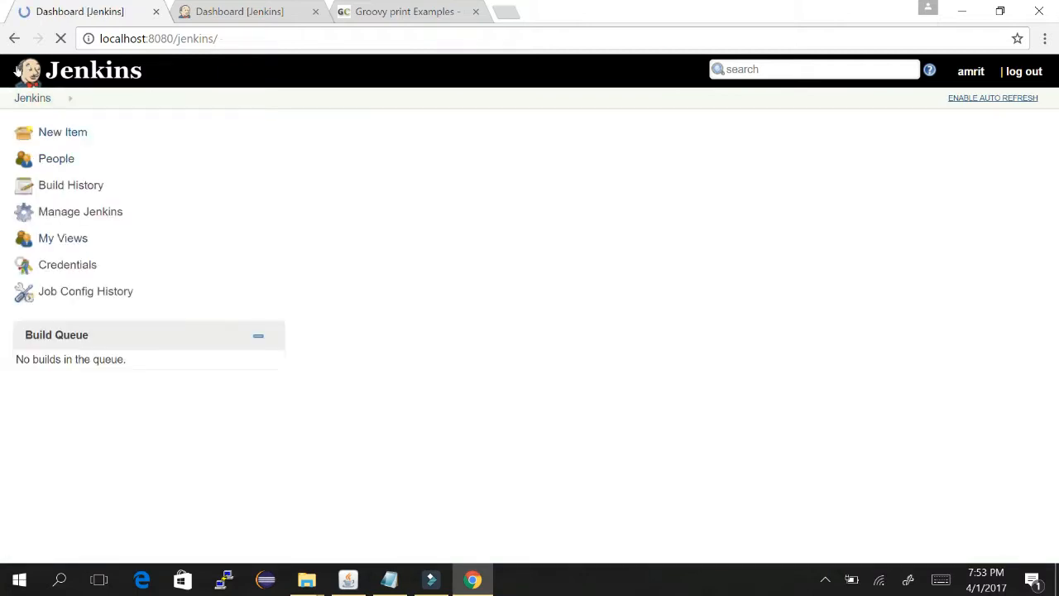
- Go through Manage Jenkins to the Configure Global Security page
click(99, 212)
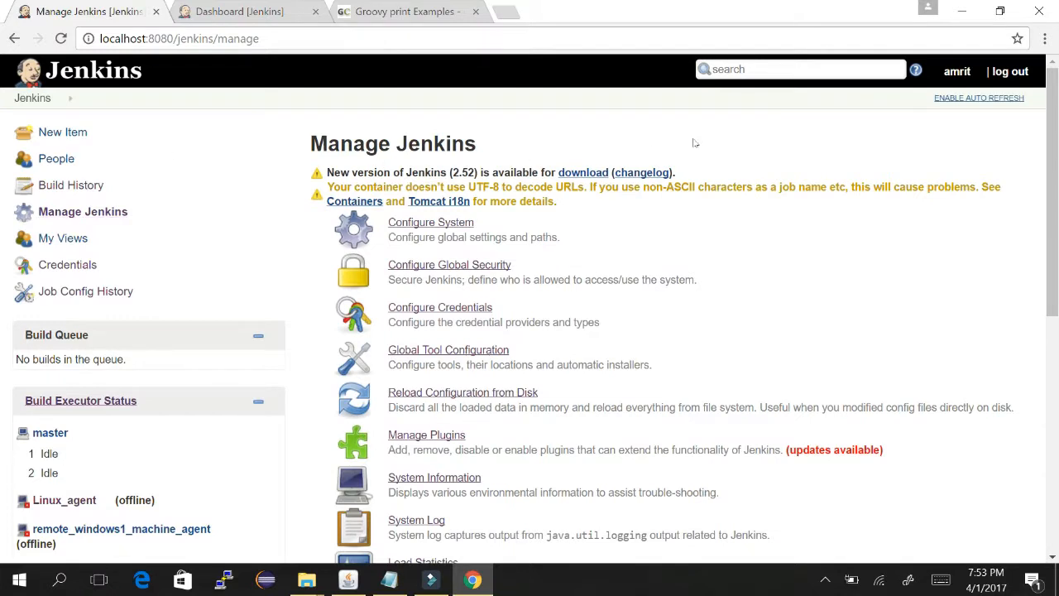
scroll(704, 143, down, 1)
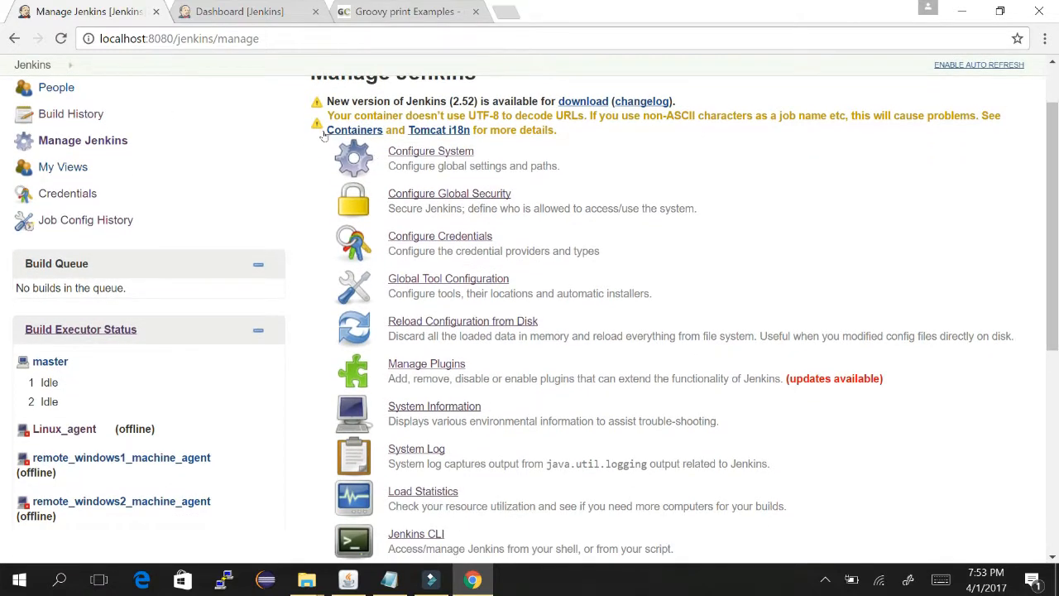
click(476, 193)
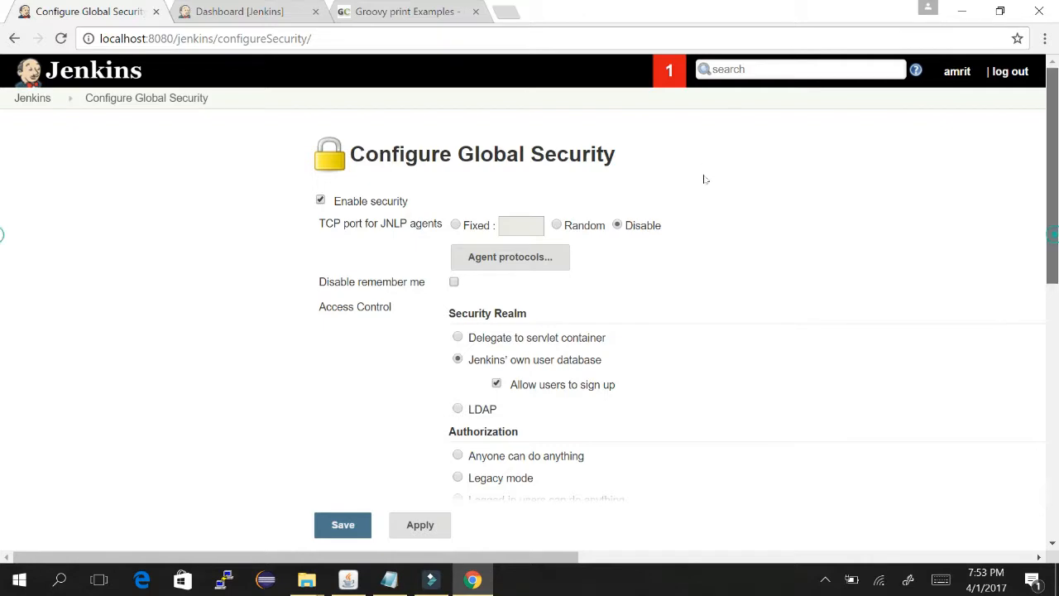
- Add the test user as a new row in the security permission matrix
scroll(705, 178, down, 3)
scroll(708, 261, down, 1)
click(624, 303)
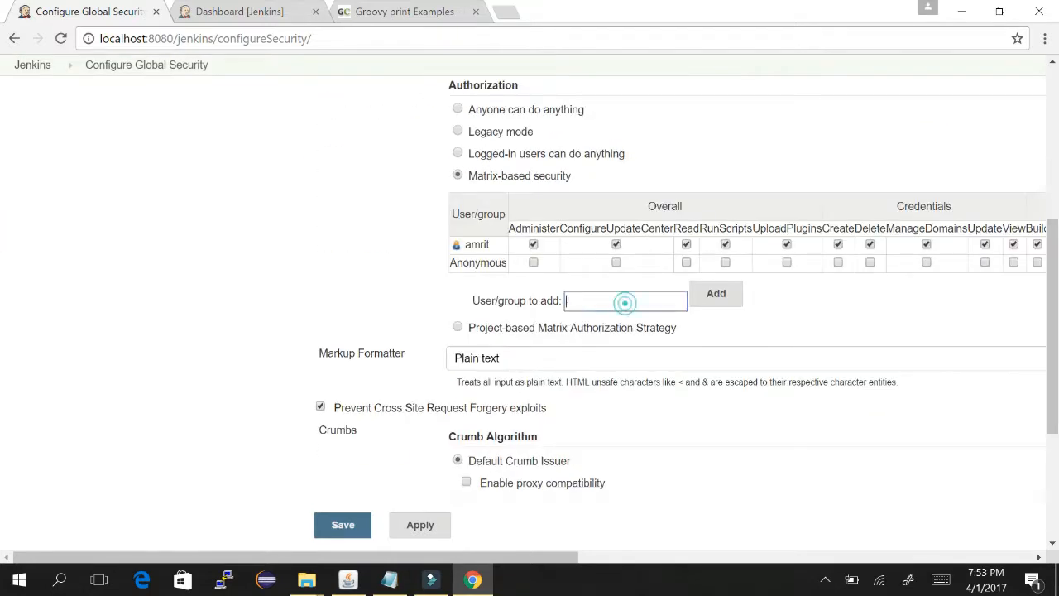
text(test)
key(Tab)
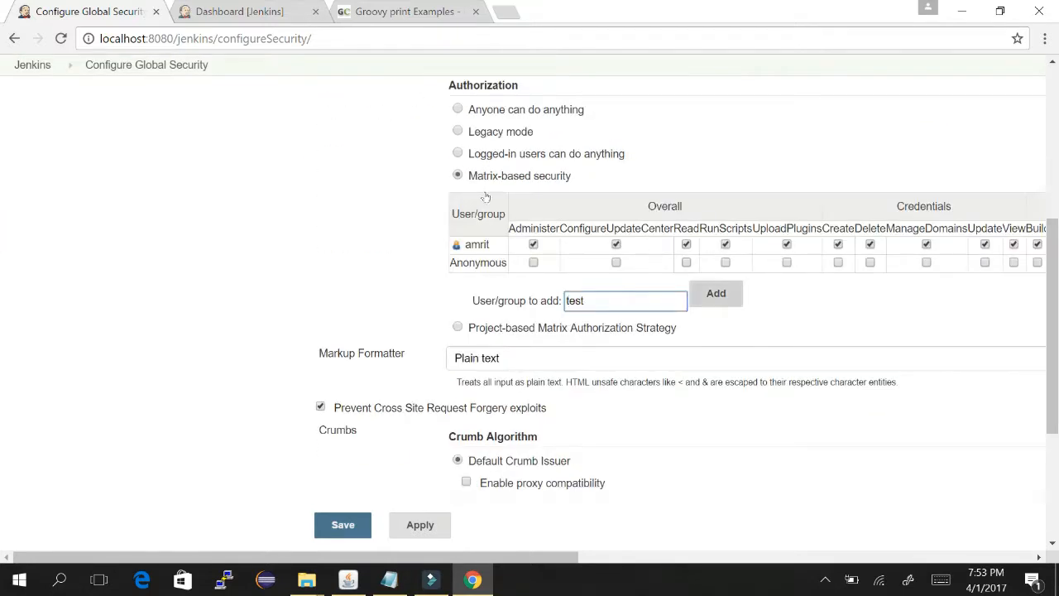
key(Return)
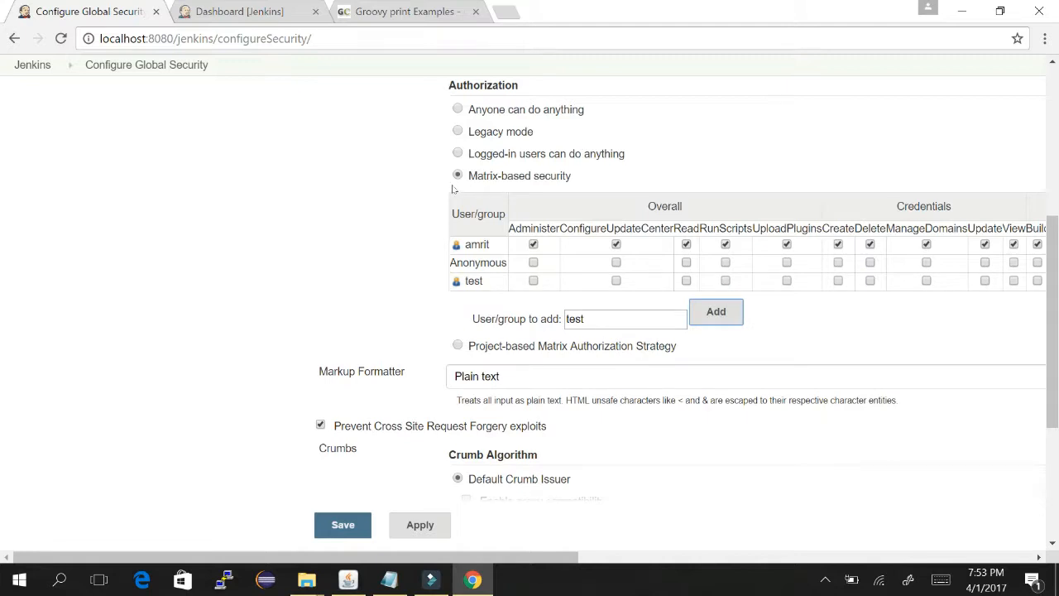
- Grant the new user Overall Read, Credentials View and Agent Connect permissions
click(686, 281)
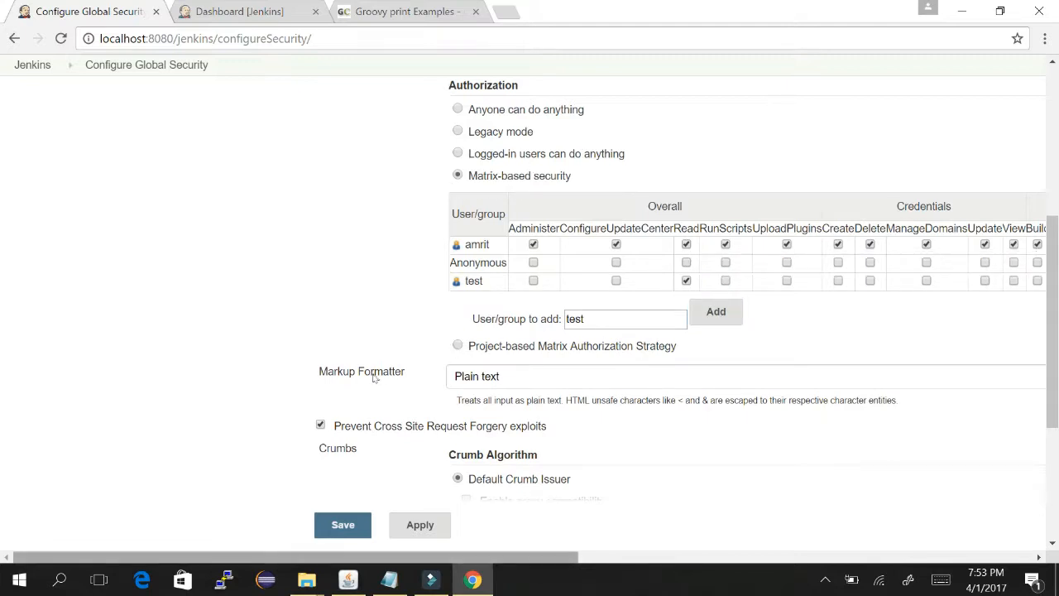
scroll(464, 372, right, 5)
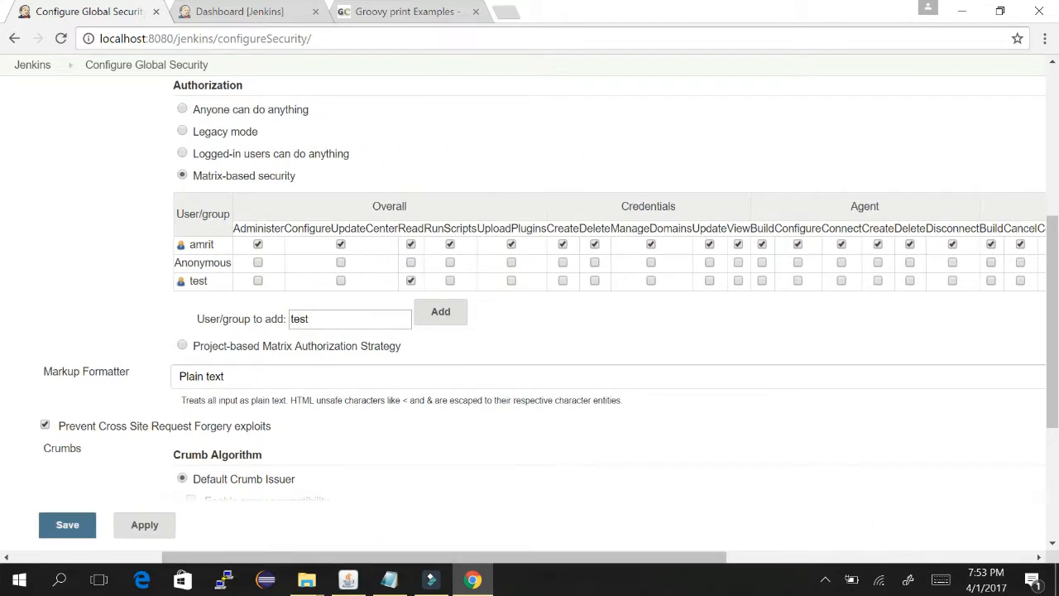
click(738, 280)
click(739, 281)
scroll(488, 372, right, 3)
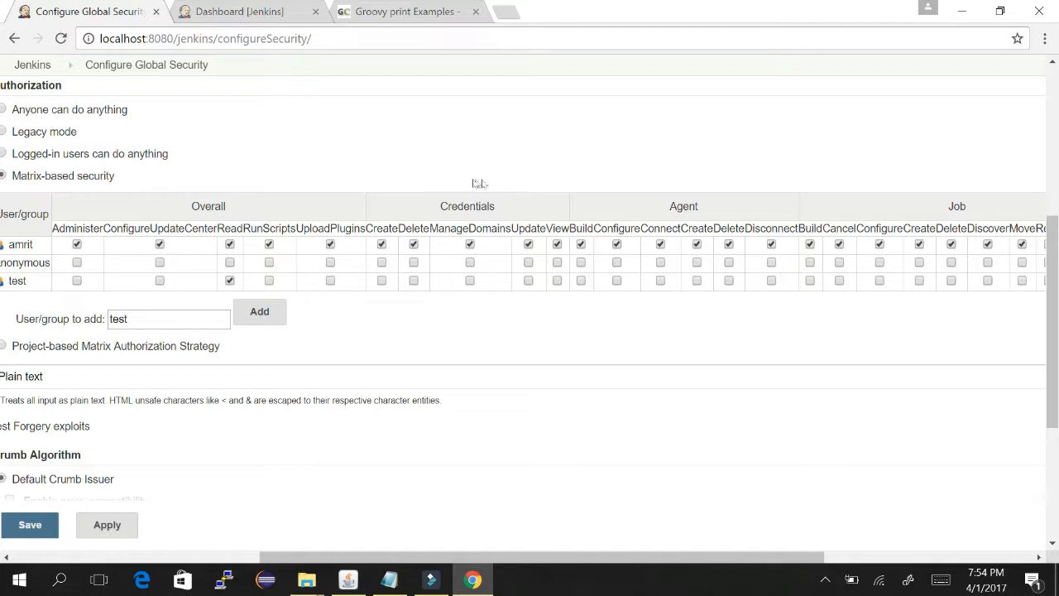
click(660, 281)
scroll(502, 373, right, 4)
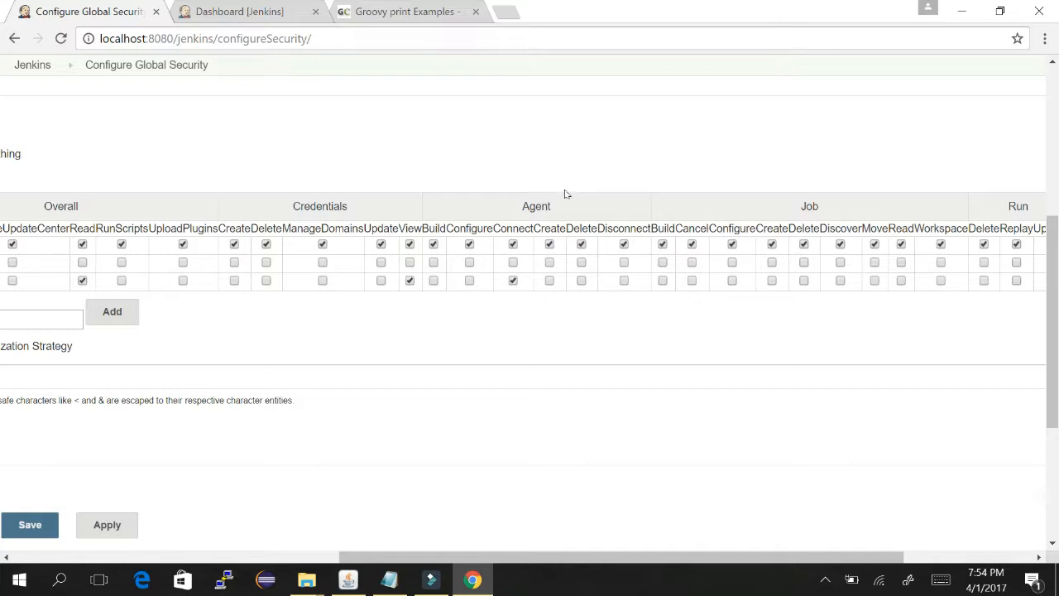
- Grant Job Discover, Read and Workspace permissions, then save the security settings
click(840, 280)
click(902, 280)
click(941, 280)
drag(801, 556, 928, 556)
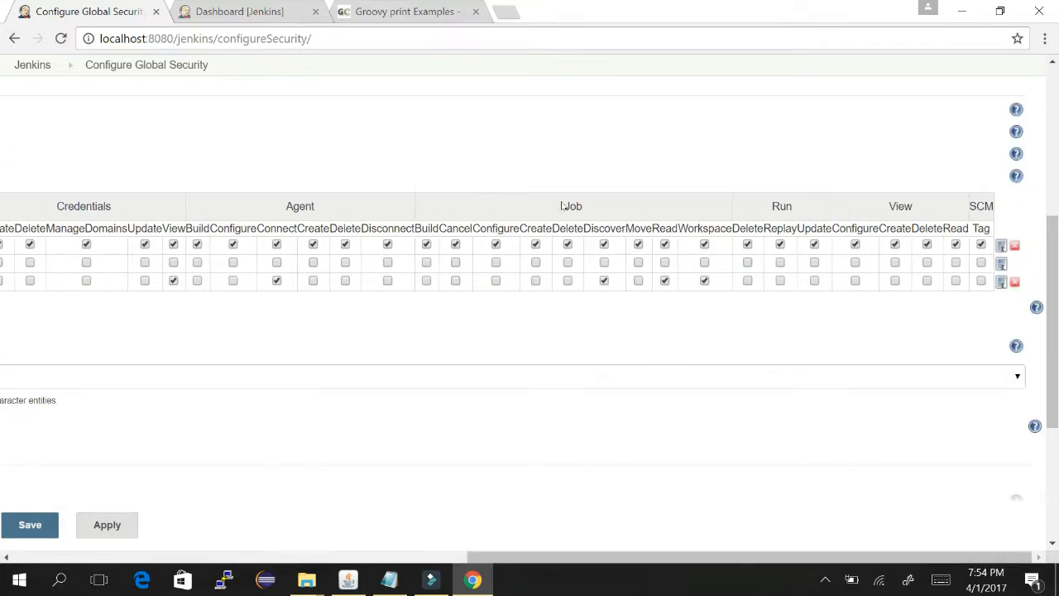
click(895, 281)
click(895, 280)
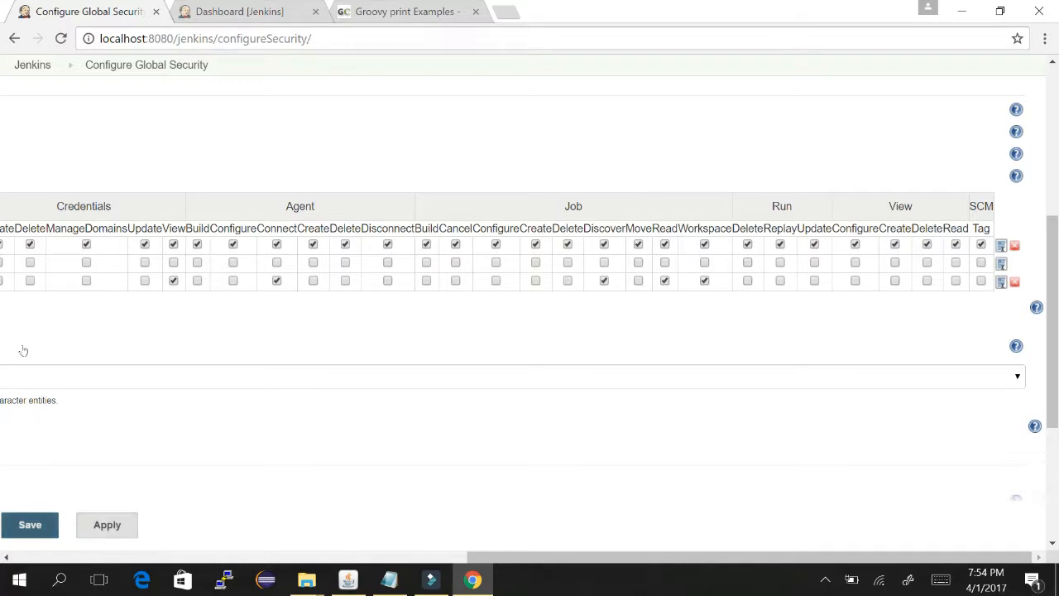
click(30, 525)
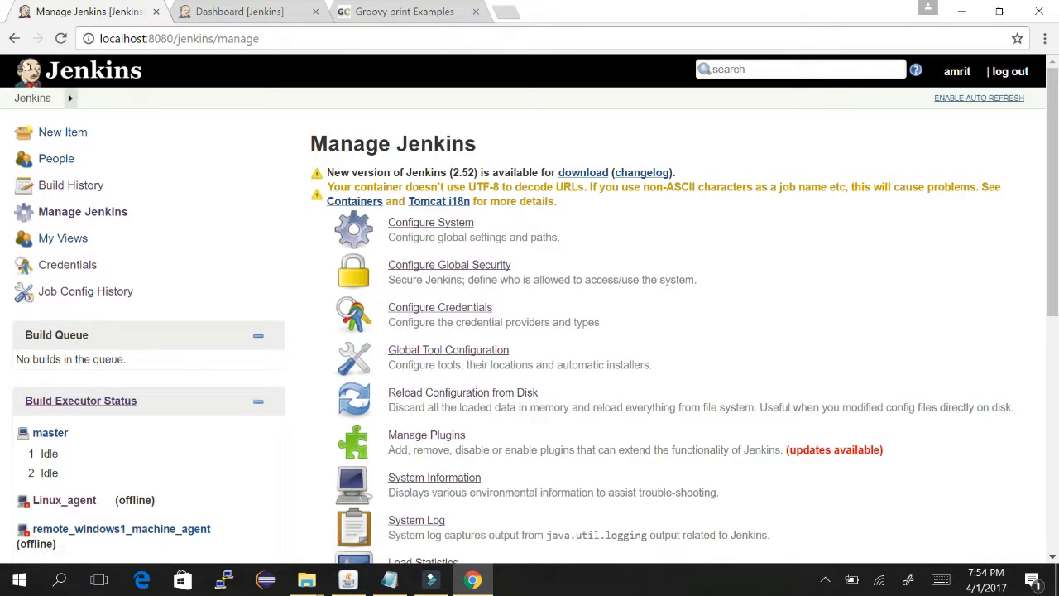
- Log out of the administrator account and sign in as the new restricted test user
click(18, 67)
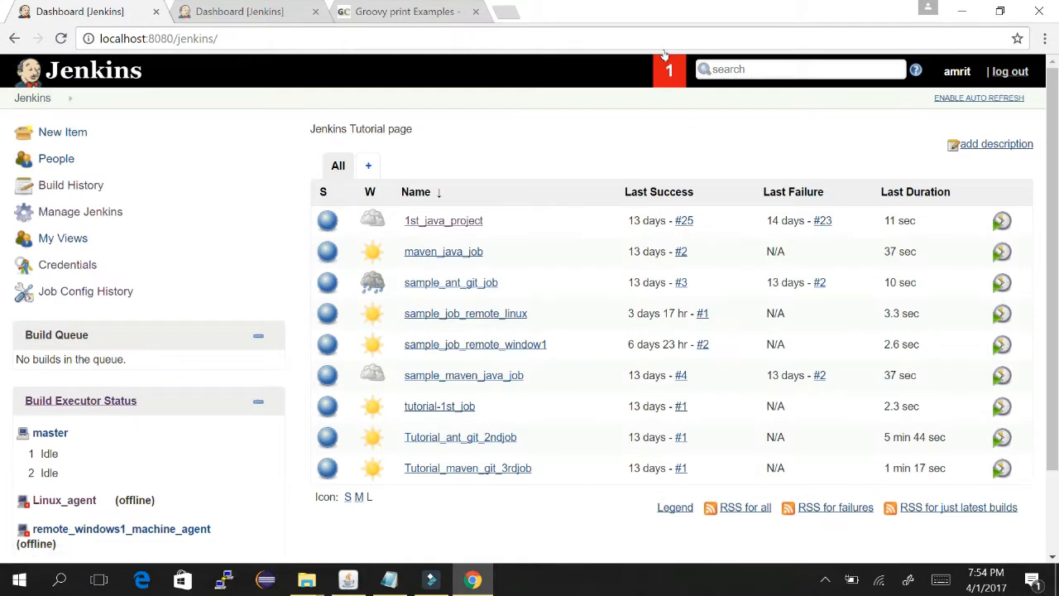
click(1010, 71)
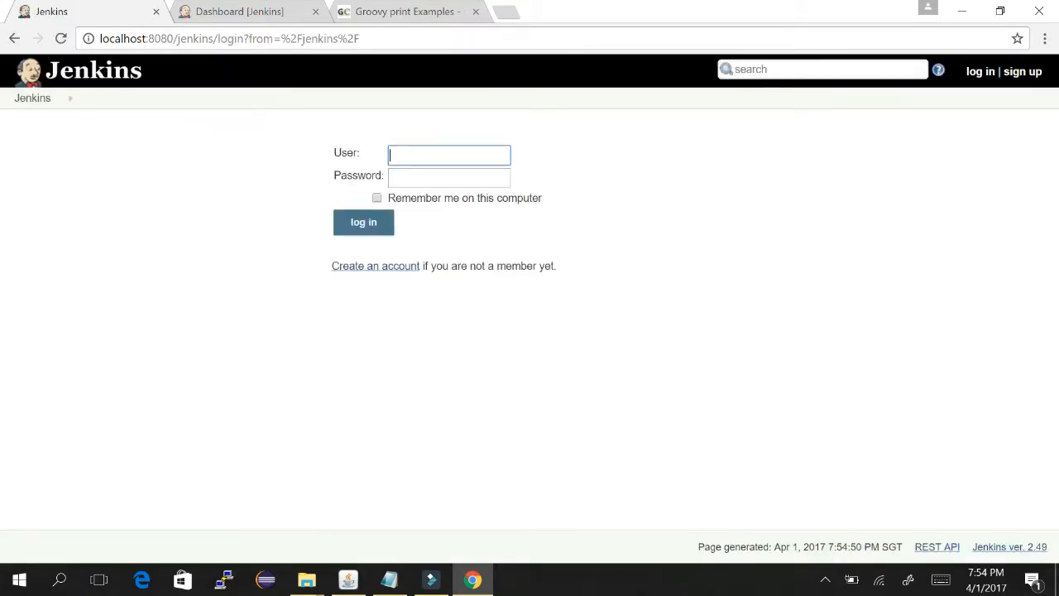
text(test)
key(Tab)
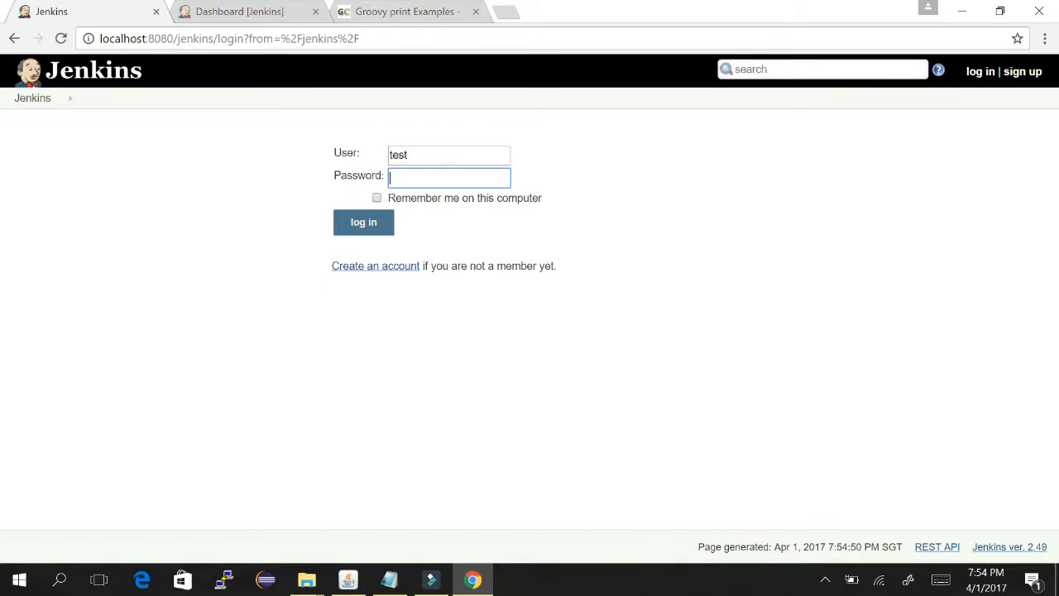
key(Return)
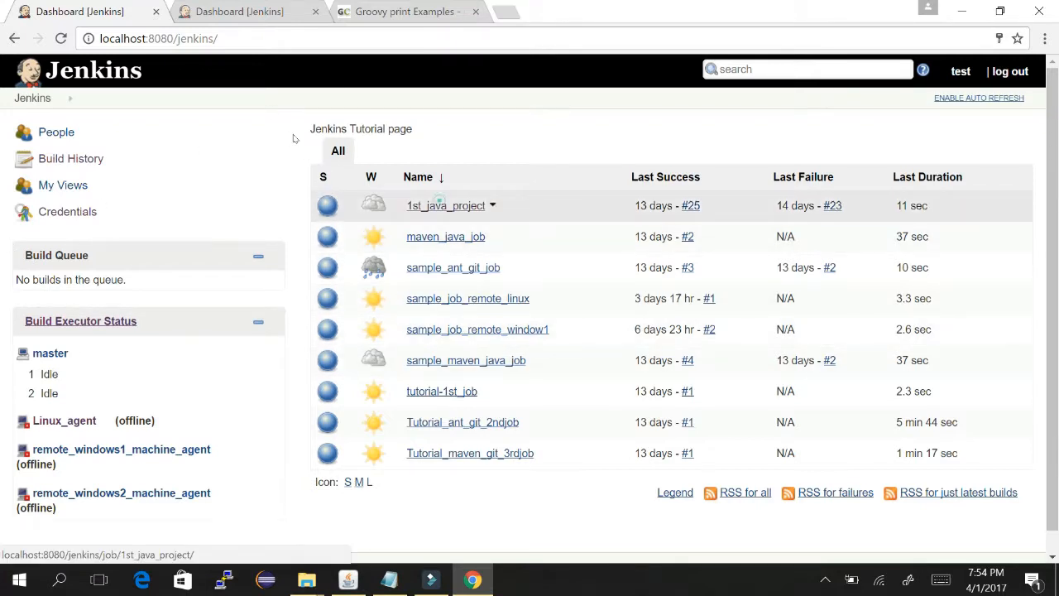
click(439, 205)
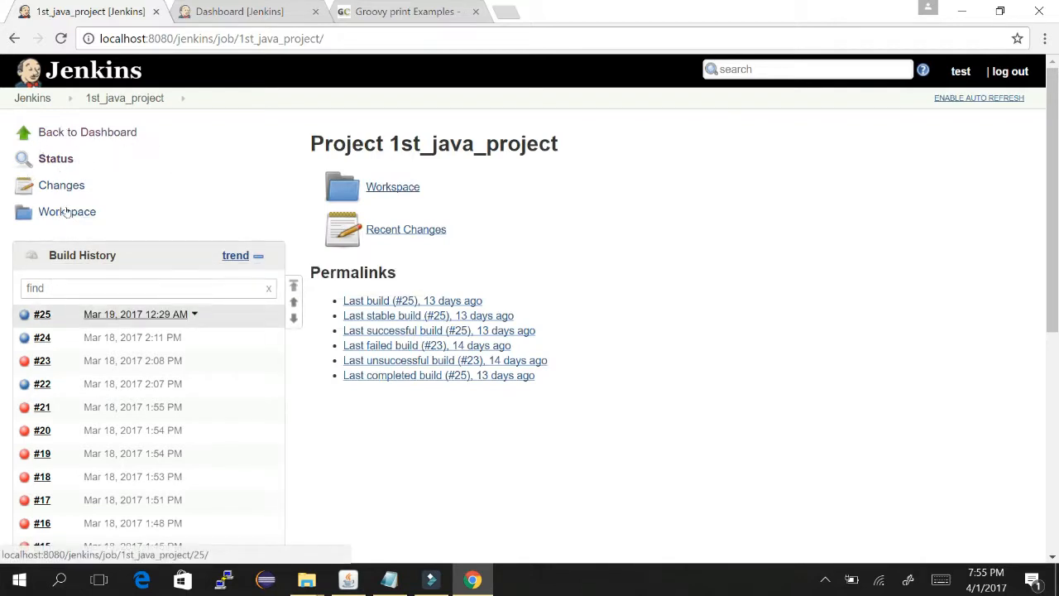
click(101, 314)
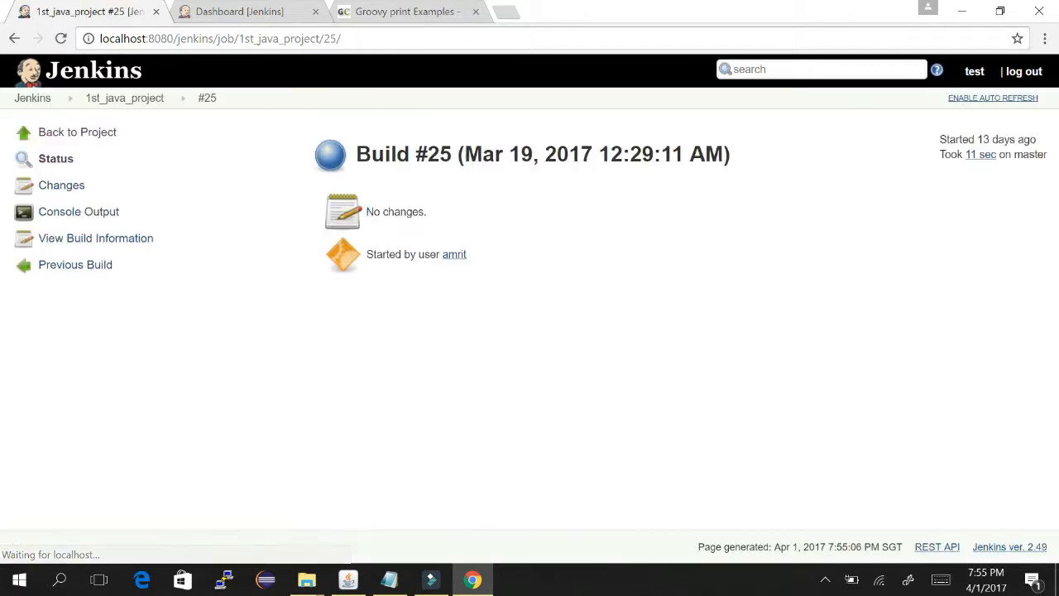
click(13, 38)
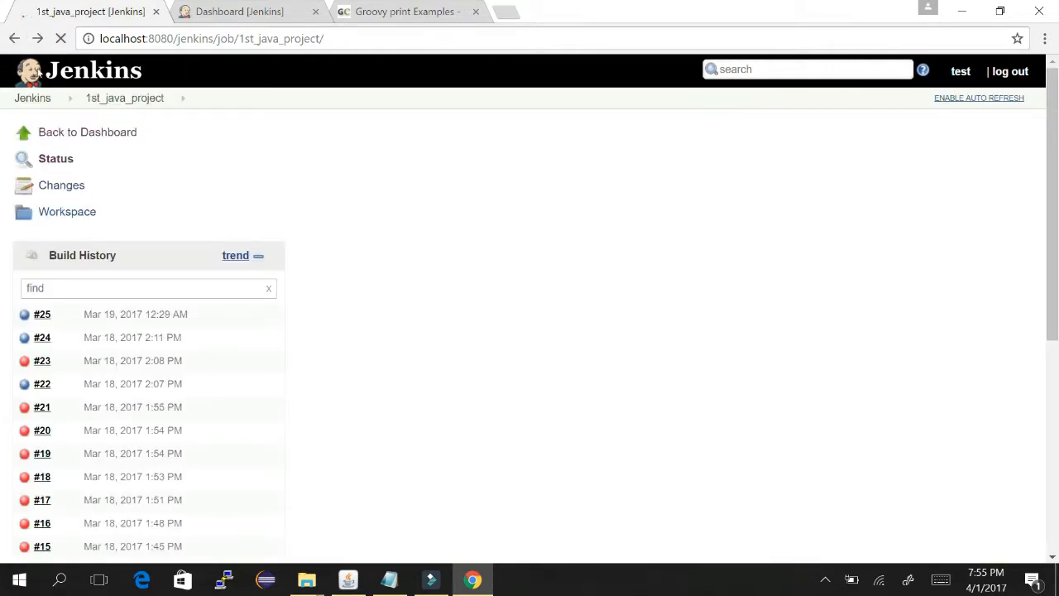
click(37, 98)
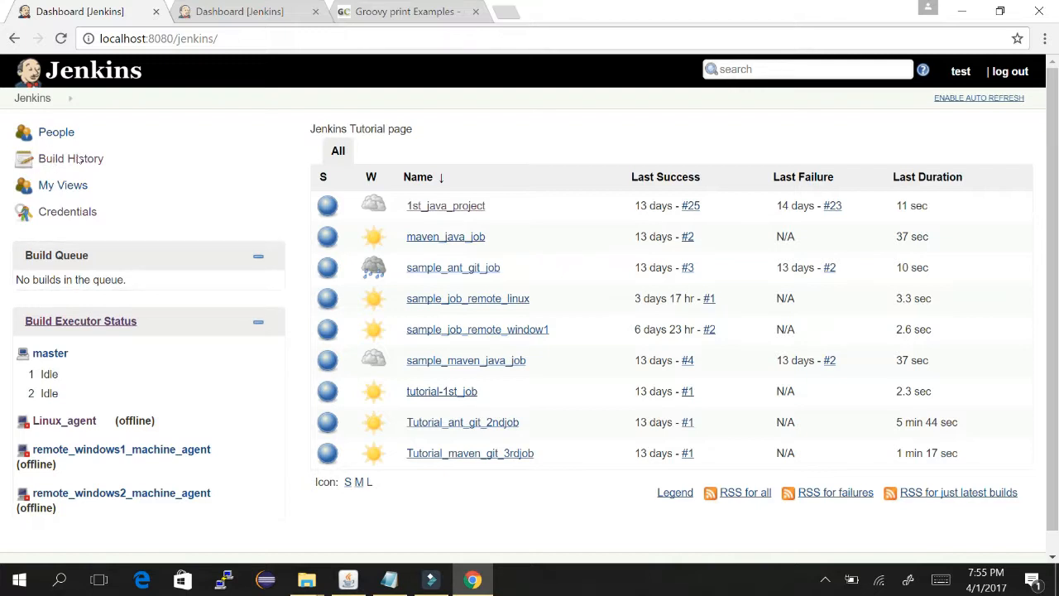
click(48, 352)
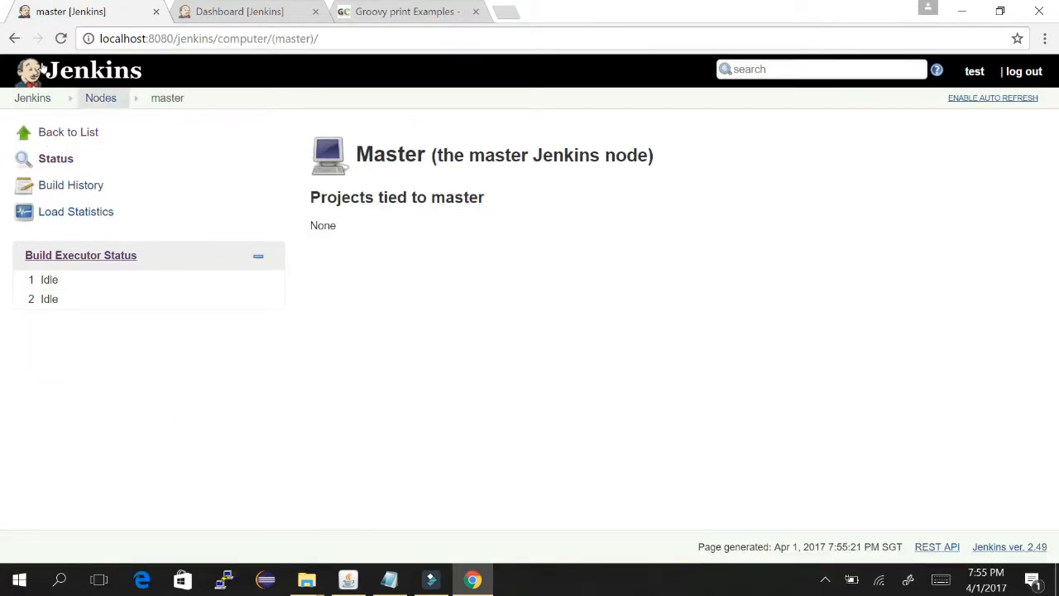
click(14, 38)
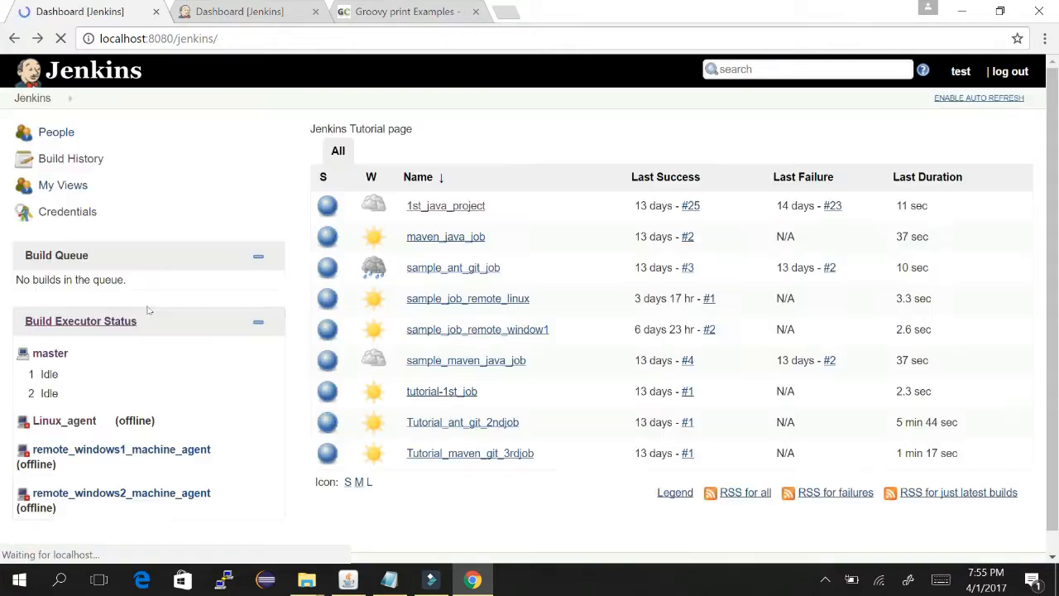
click(111, 450)
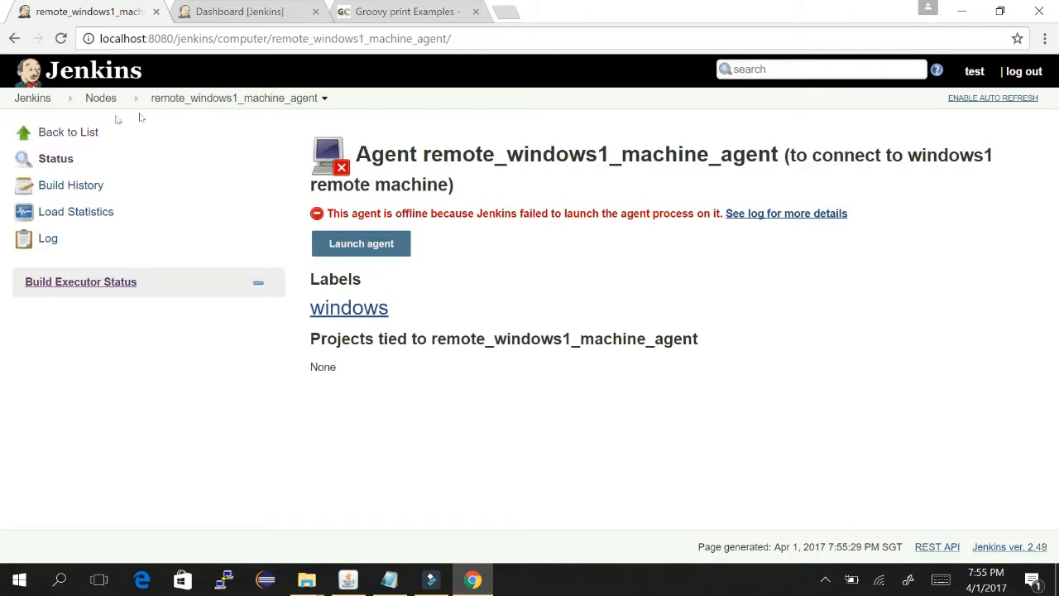
click(12, 70)
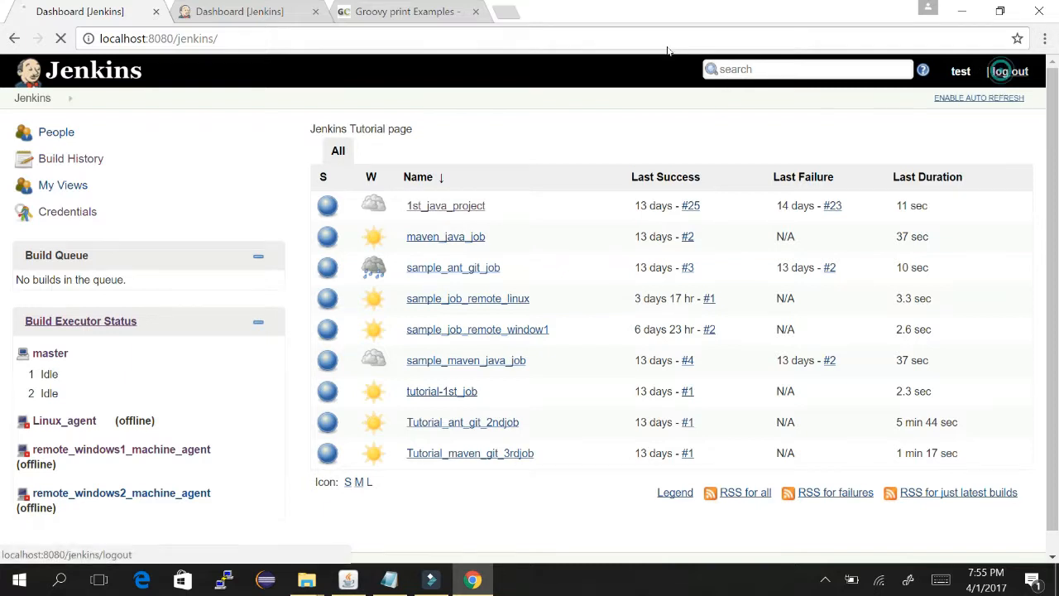
- Log out the restricted user and sign back in with the administrator credentials
click(1010, 71)
text(amrit)
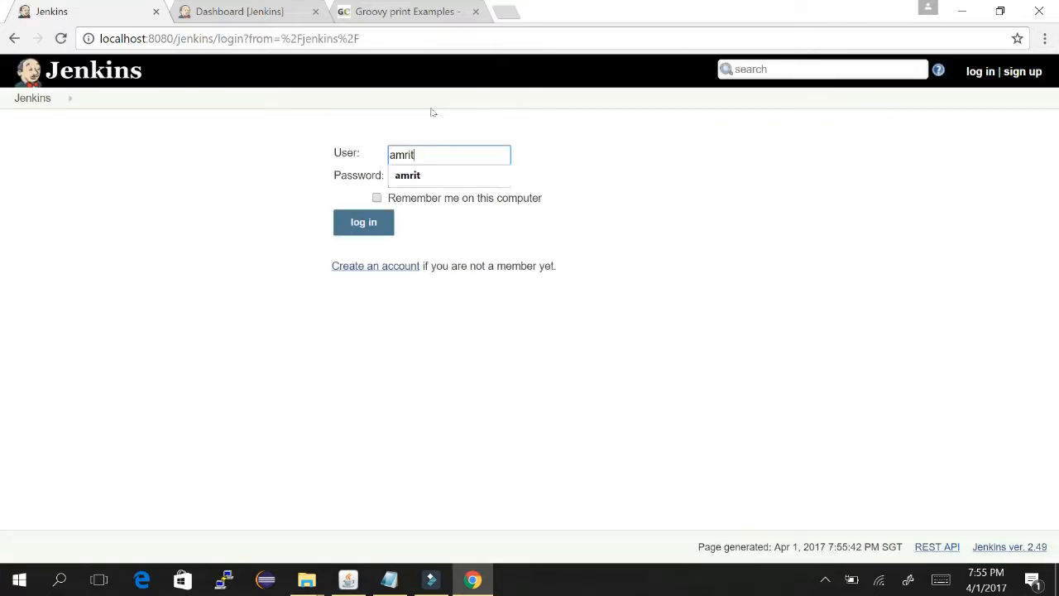
key(Tab)
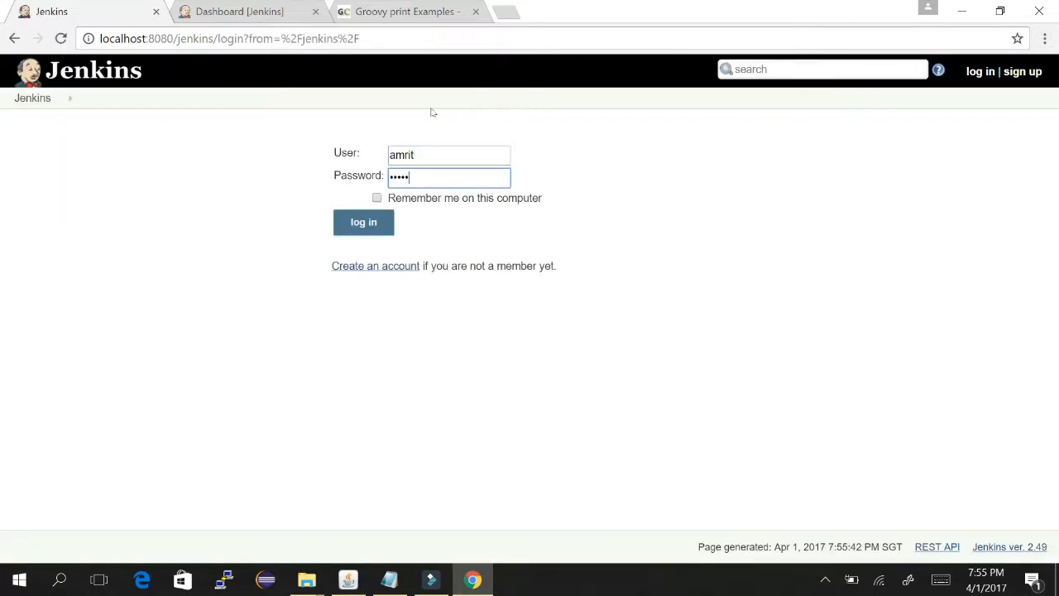
key(Return)
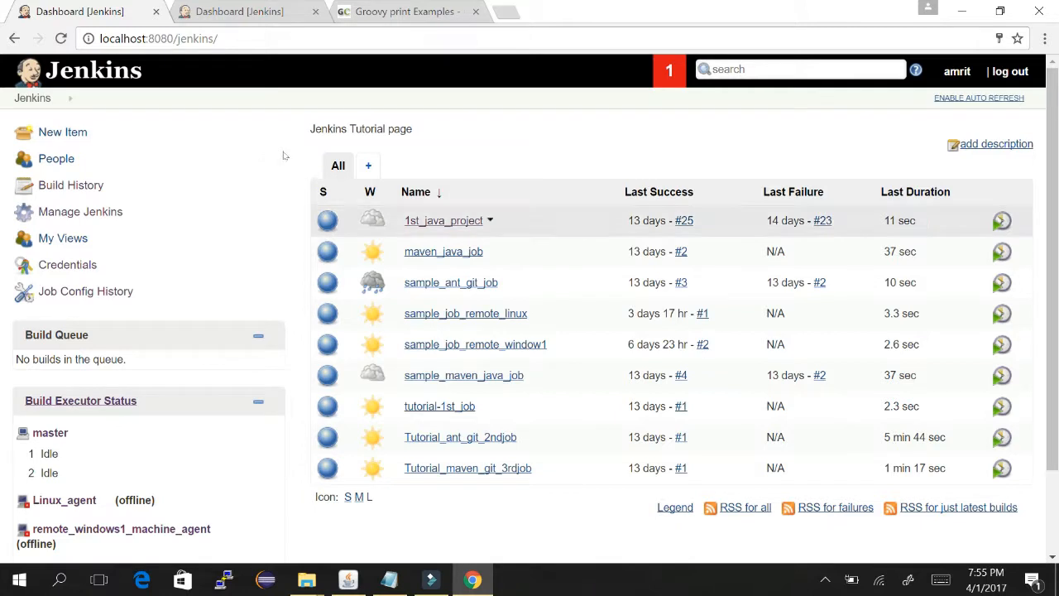
- Open the 1st_java_project job, return to the dashboard and start loading Manage Jenkins
click(424, 226)
click(444, 220)
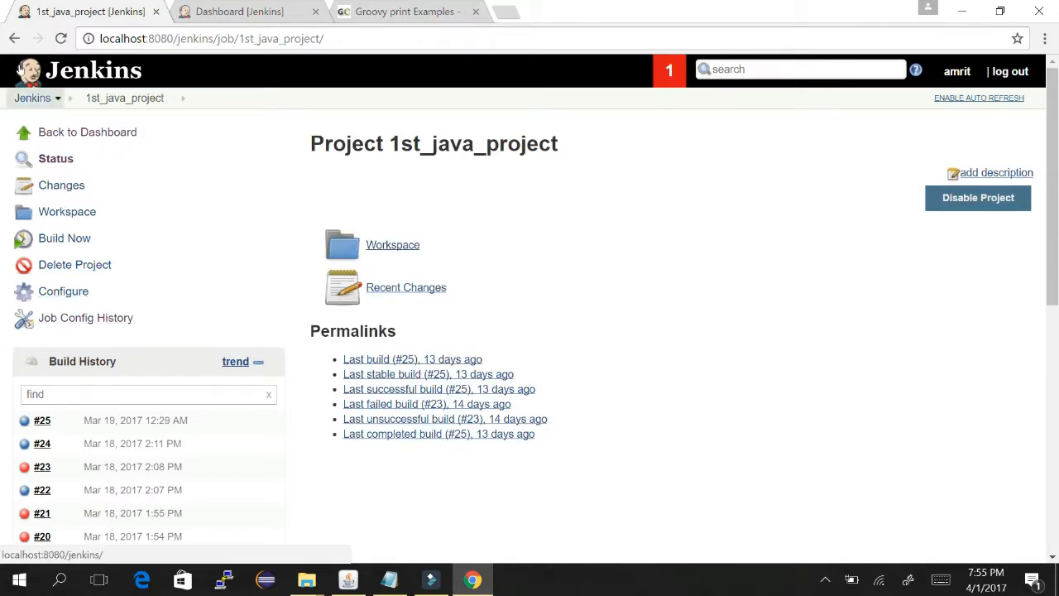
click(31, 98)
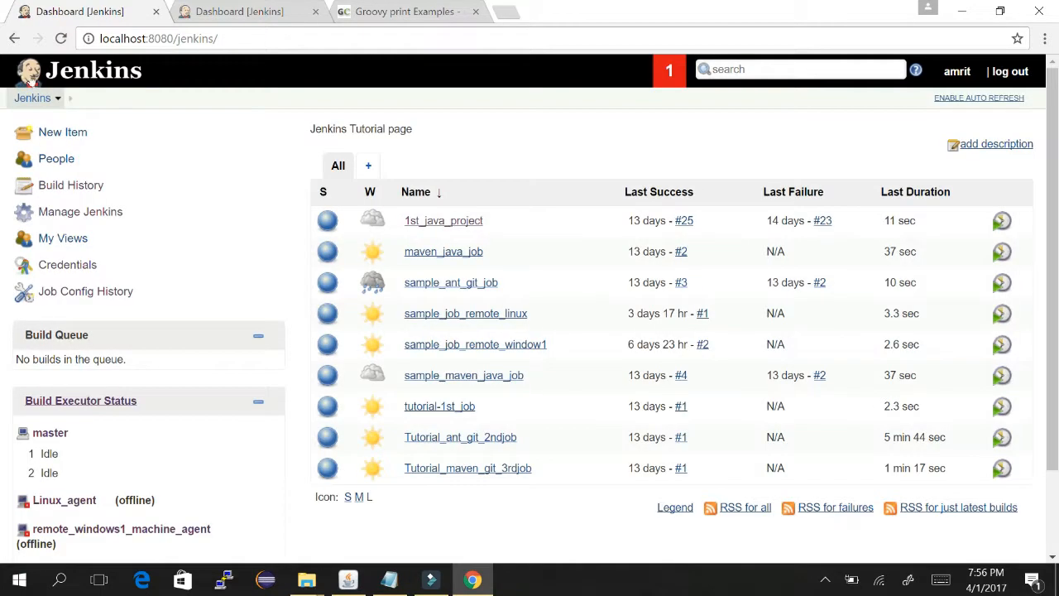
click(80, 209)
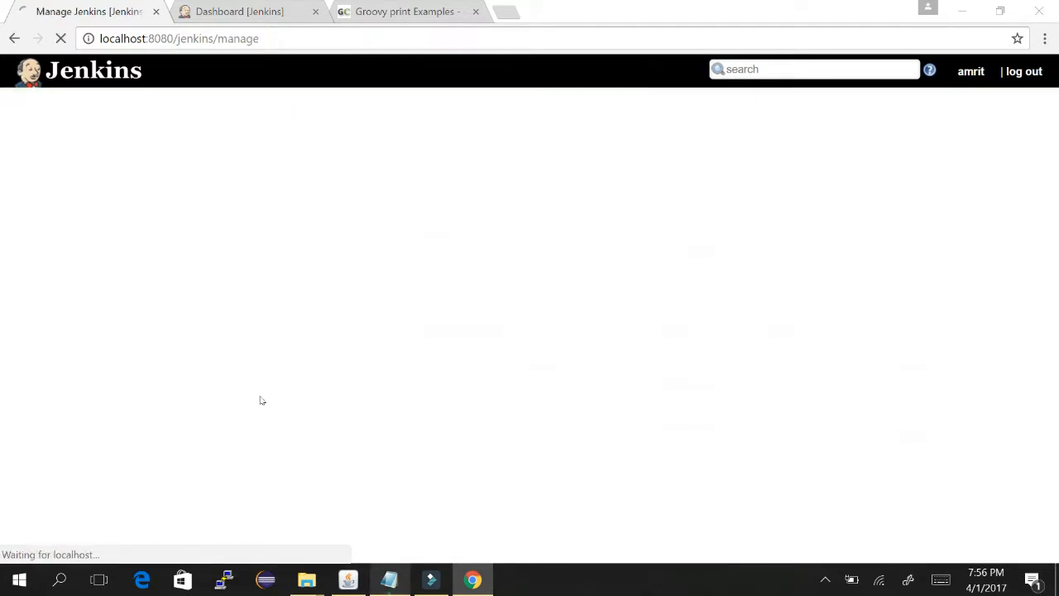
key(alt+Tab)
- Delete the words 'to be' on line 11 so item 11, Manage user, reads as done
click(617, 397)
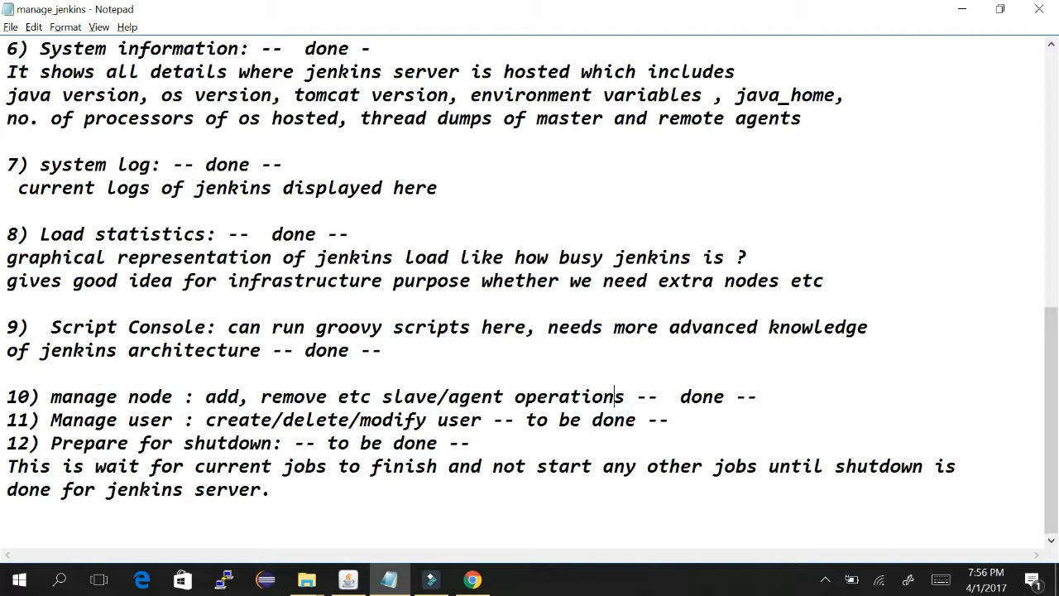
drag(527, 419, 582, 420)
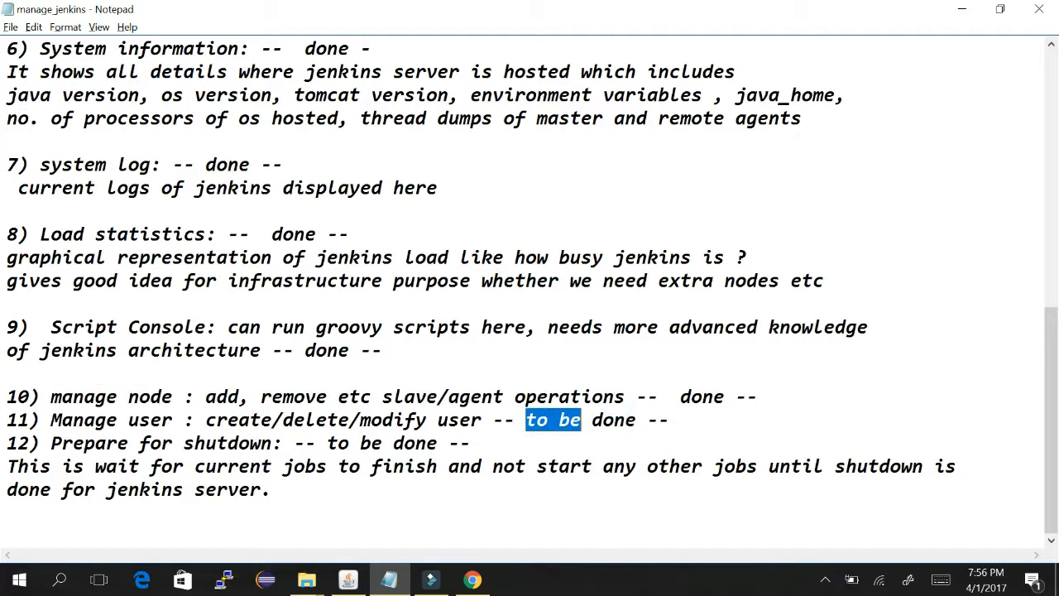
key(Delete)
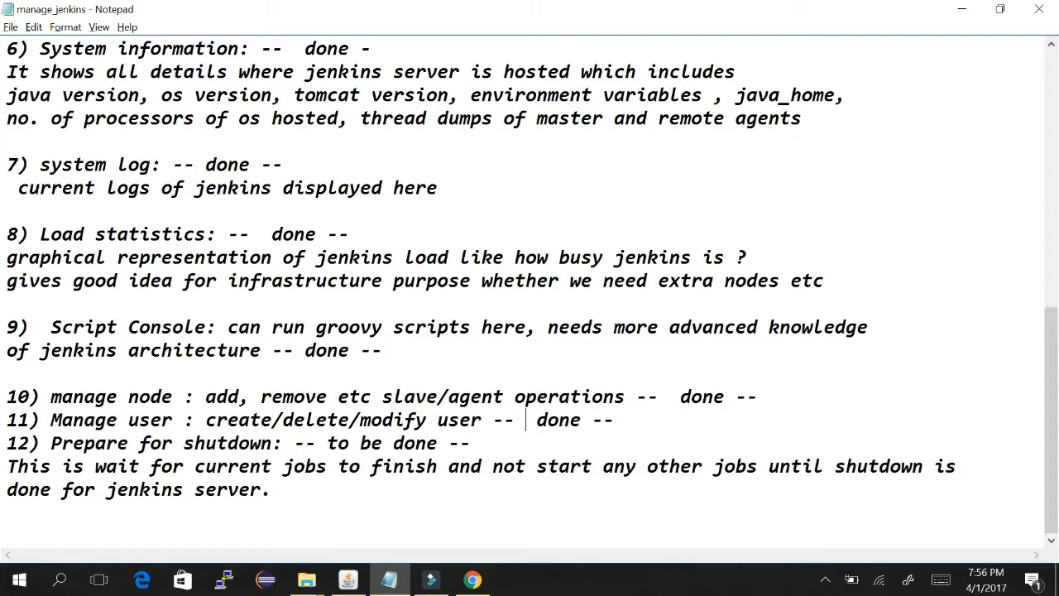
key(alt+Tab)
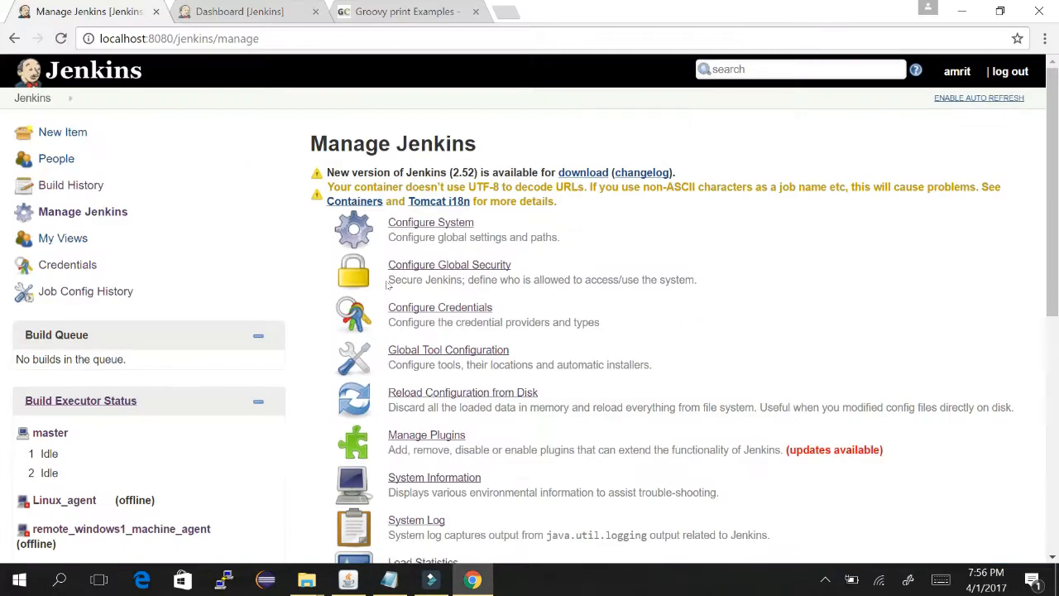
- Scroll the Manage Jenkins options down to Backup manager and Prepare for Shutdown
scroll(701, 178, down, 6)
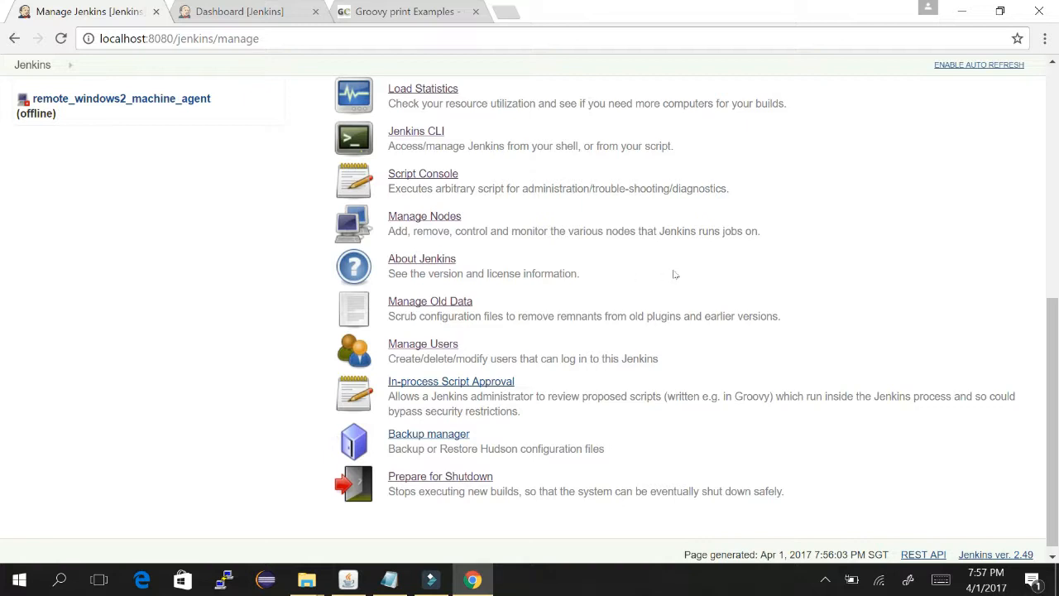
click(453, 380)
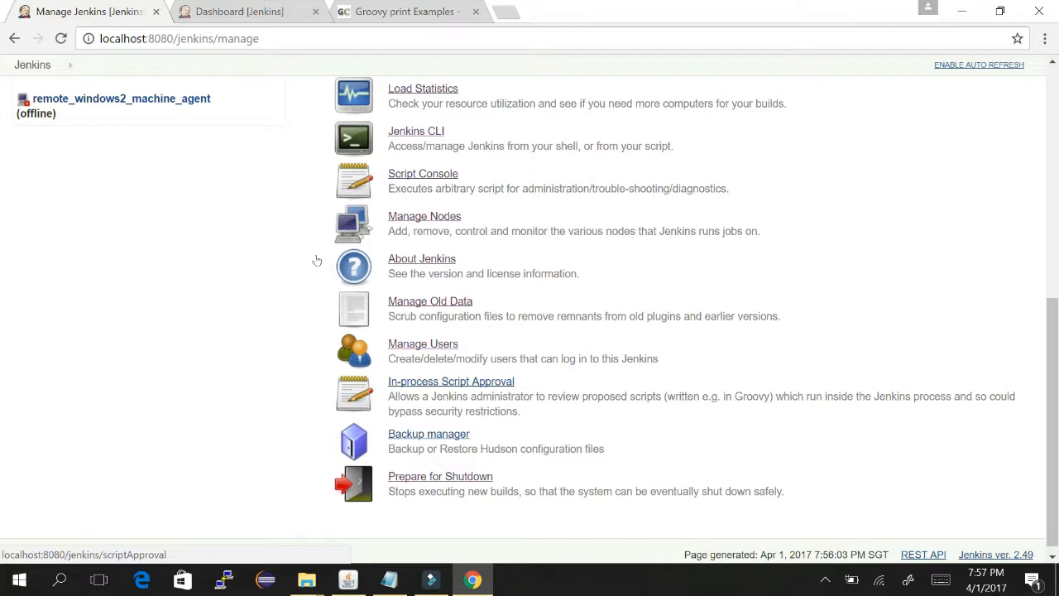
click(476, 381)
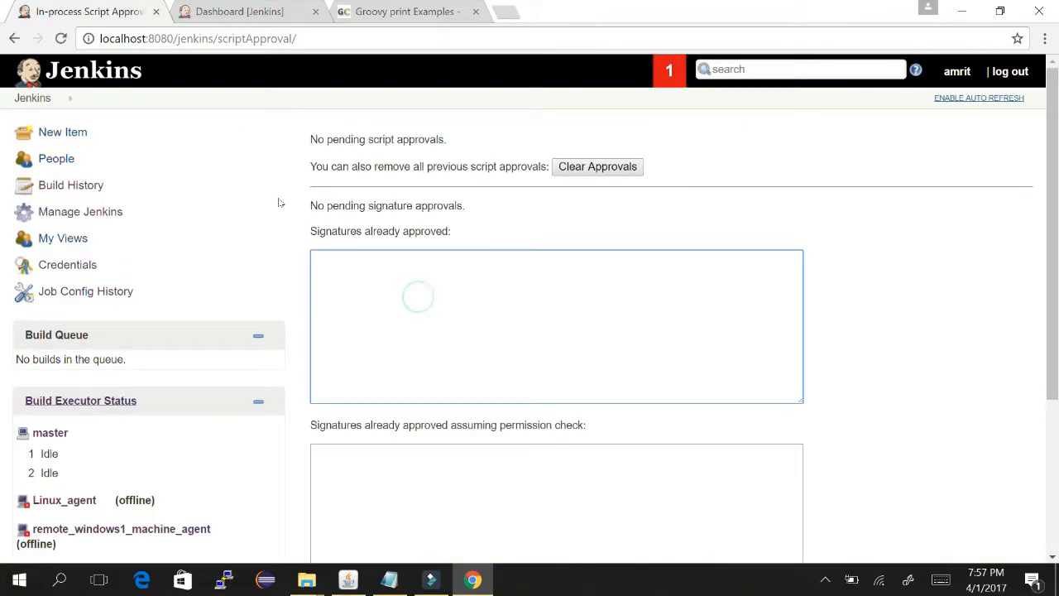
scroll(703, 248, down, 3)
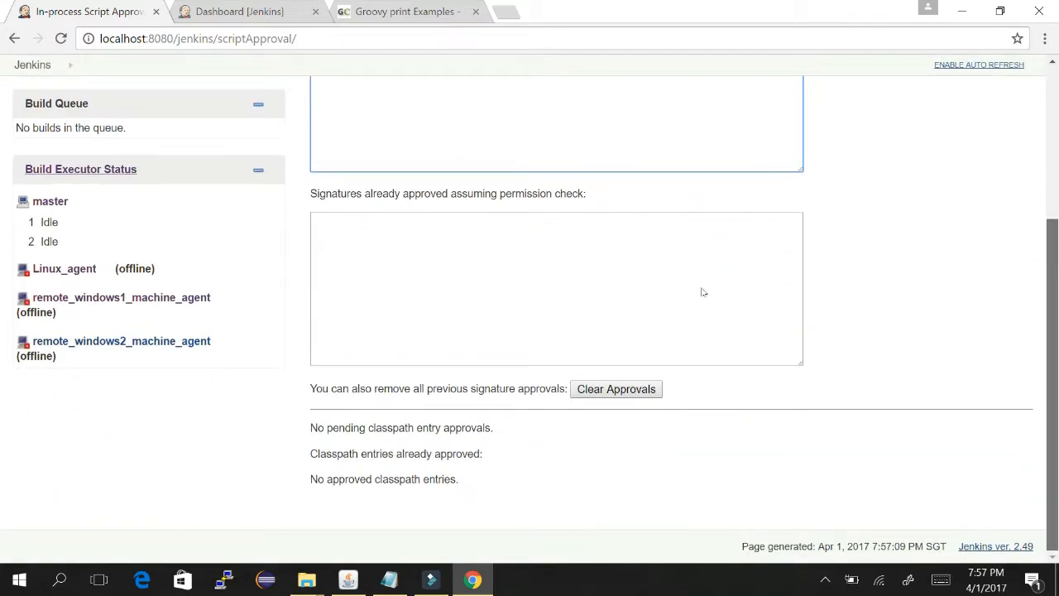
scroll(702, 292, up, 2)
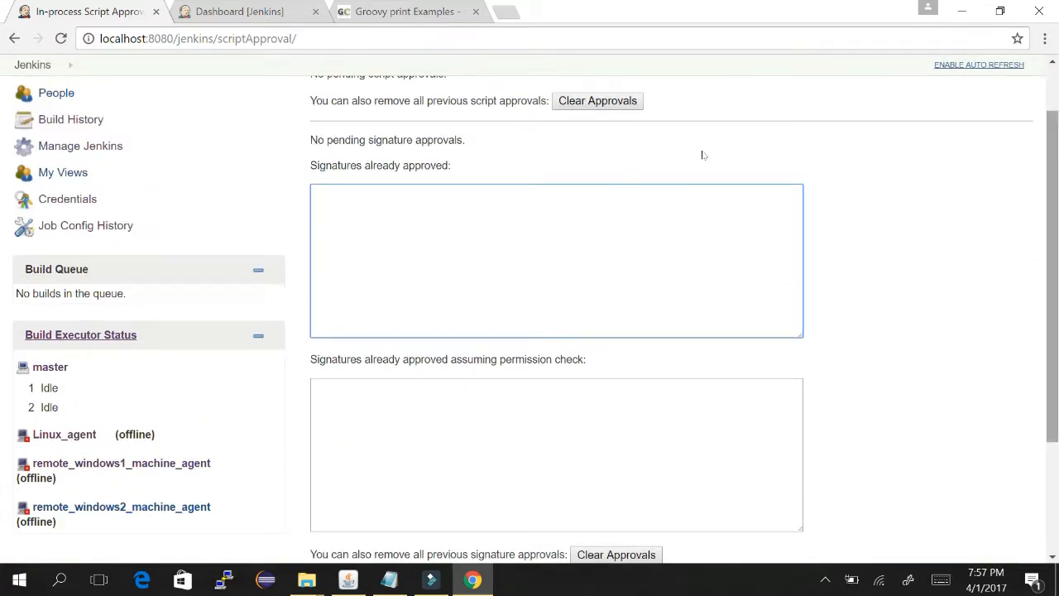
scroll(703, 154, up, 1)
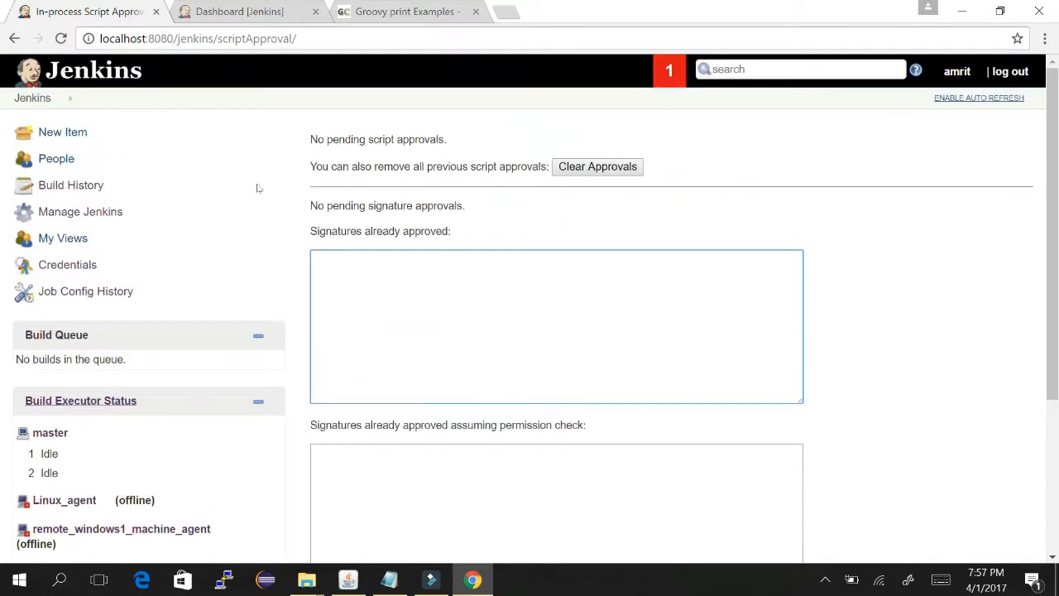
scroll(704, 267, down, 3)
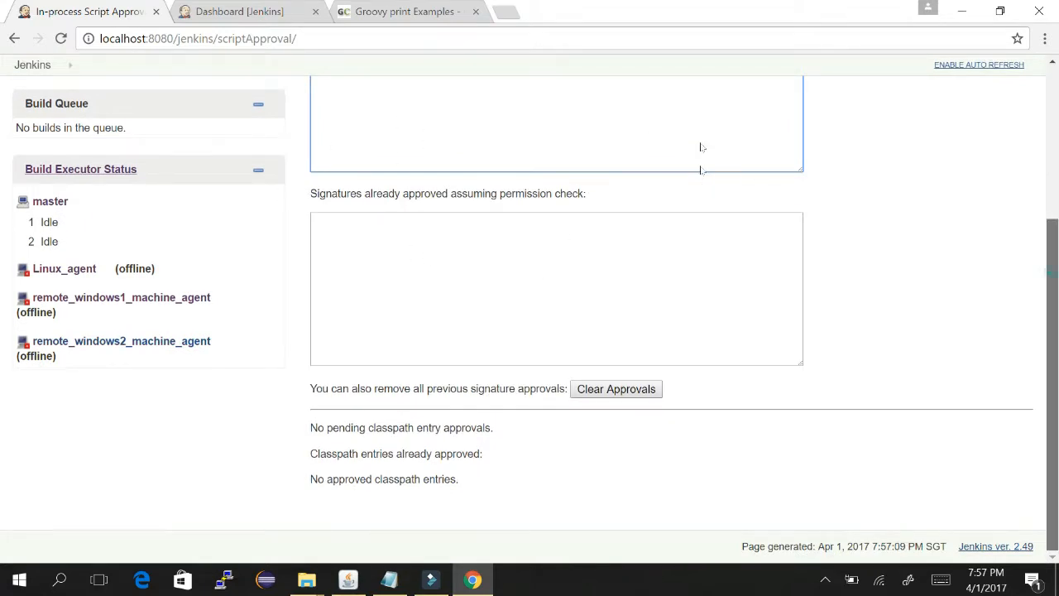
scroll(700, 147, up, 3)
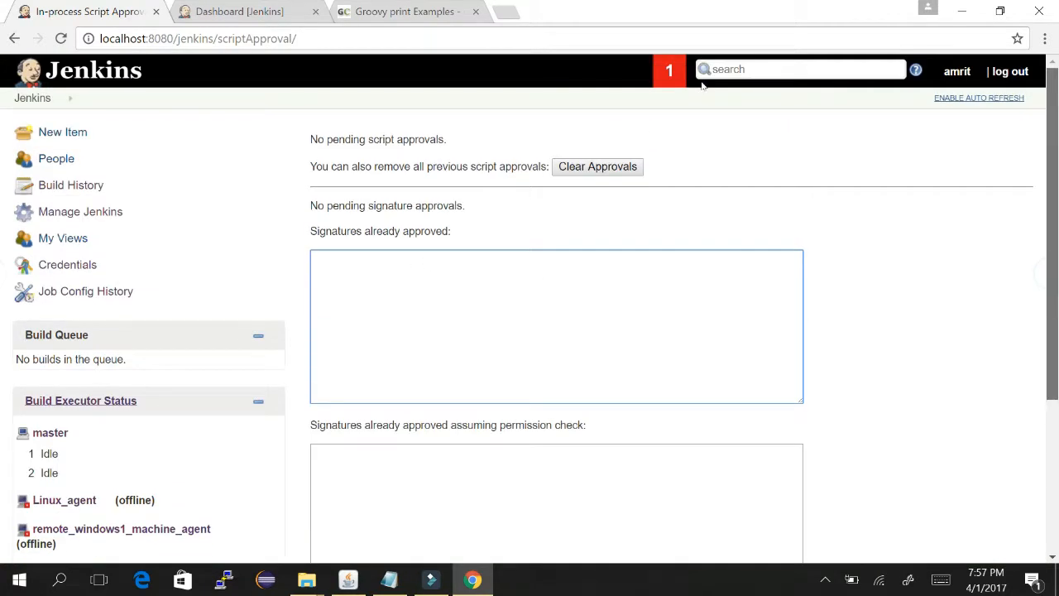
click(12, 37)
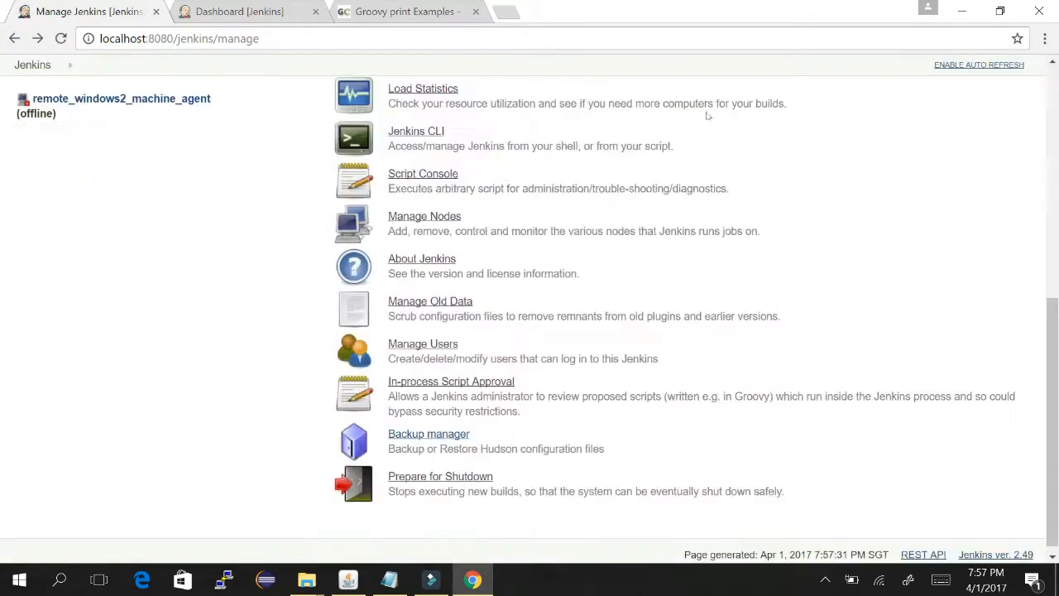
- Open Backup manager and start a backup of the Hudson configuration
scroll(708, 323, down, 1)
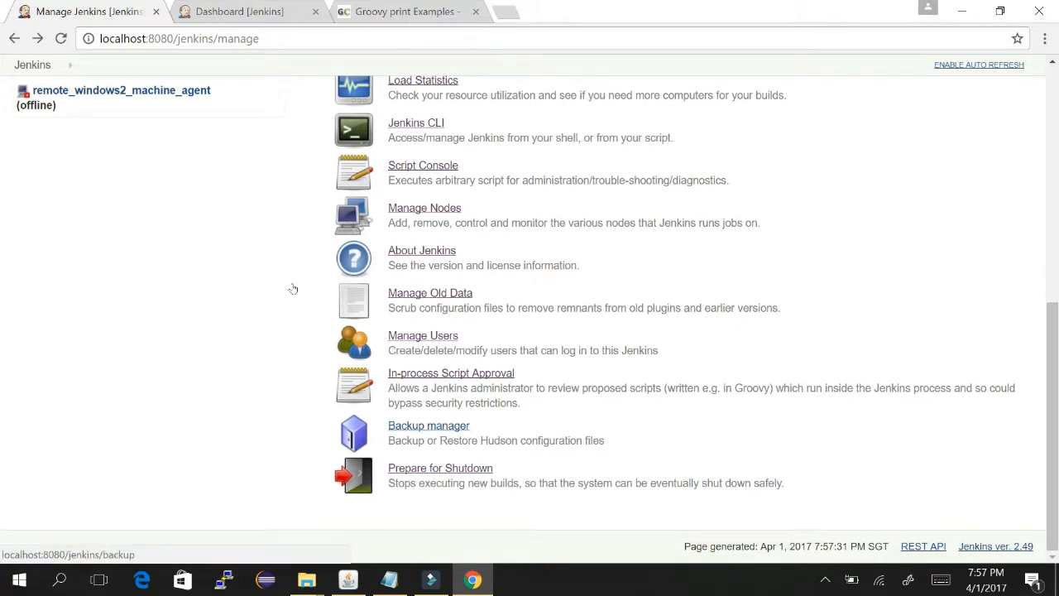
click(431, 426)
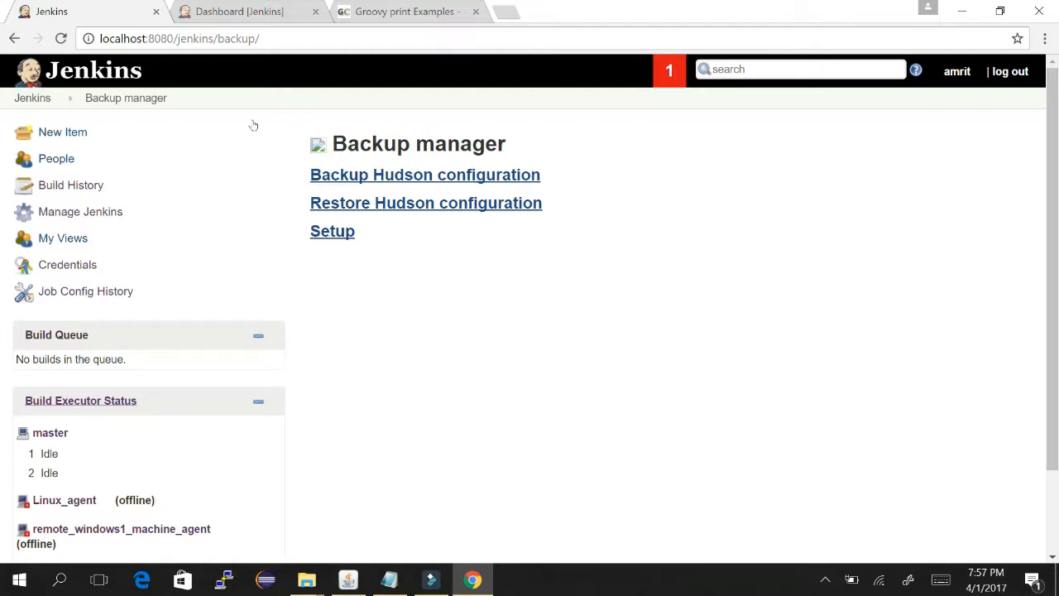
click(404, 175)
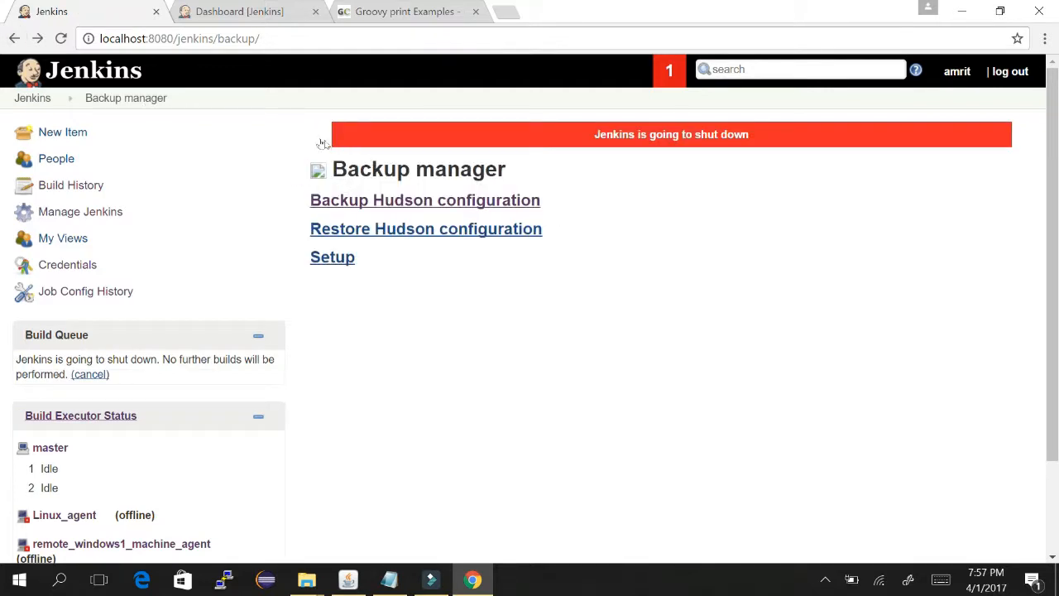
- Follow the backup log until it reports 5216 files saved with 0 errors
click(434, 199)
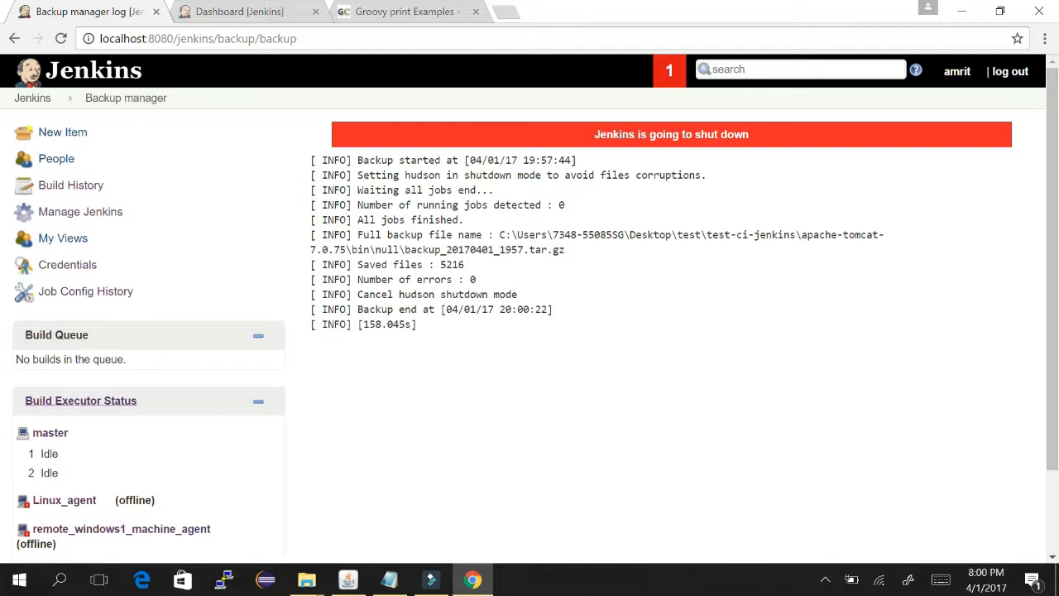
- Copy the backup folder path from the log and bring up the Windows Run box
drag(500, 234, 399, 249)
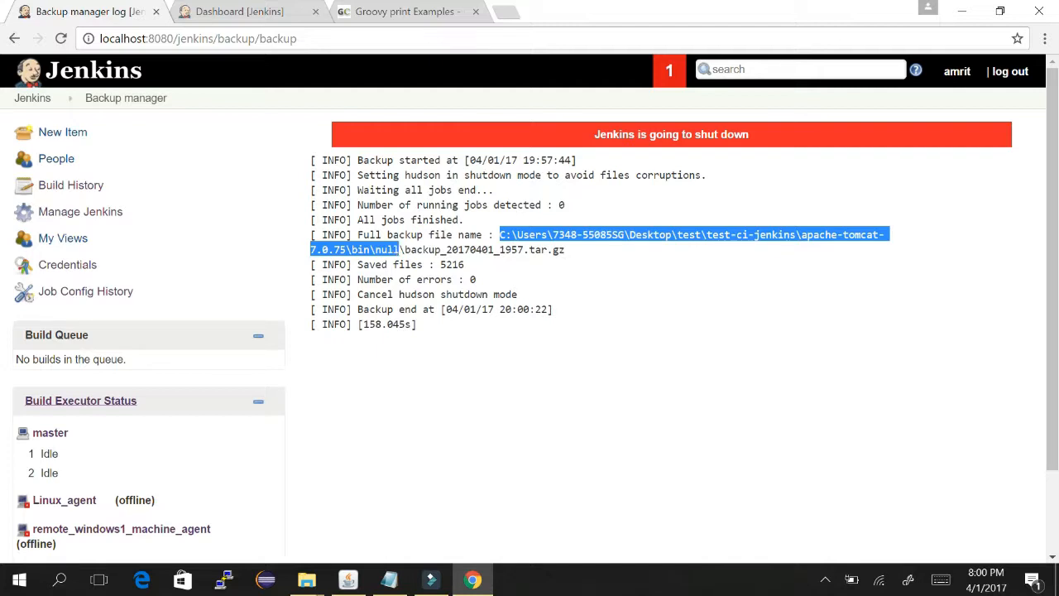
key(super+r)
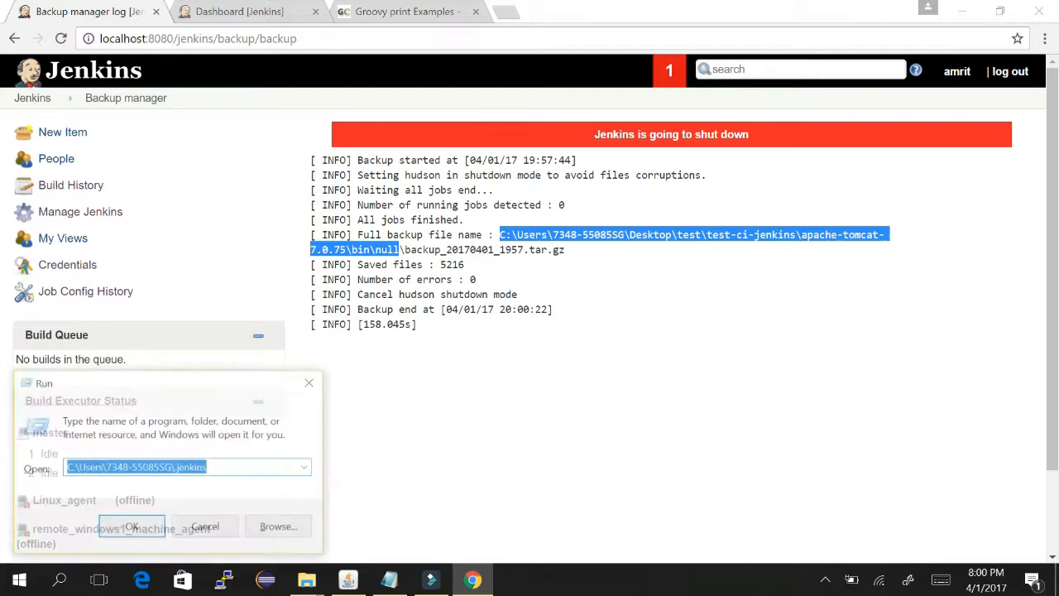
- Open the pasted backup folder and extract backup_20170401_1957.tar.gz there with 7-Zip
key(ctrl+v)
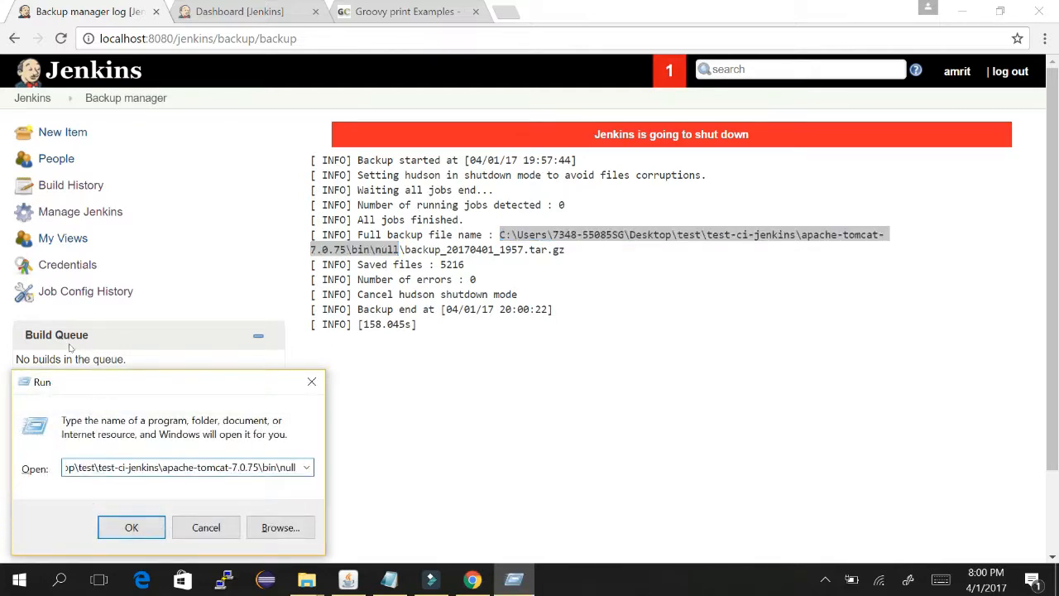
click(137, 526)
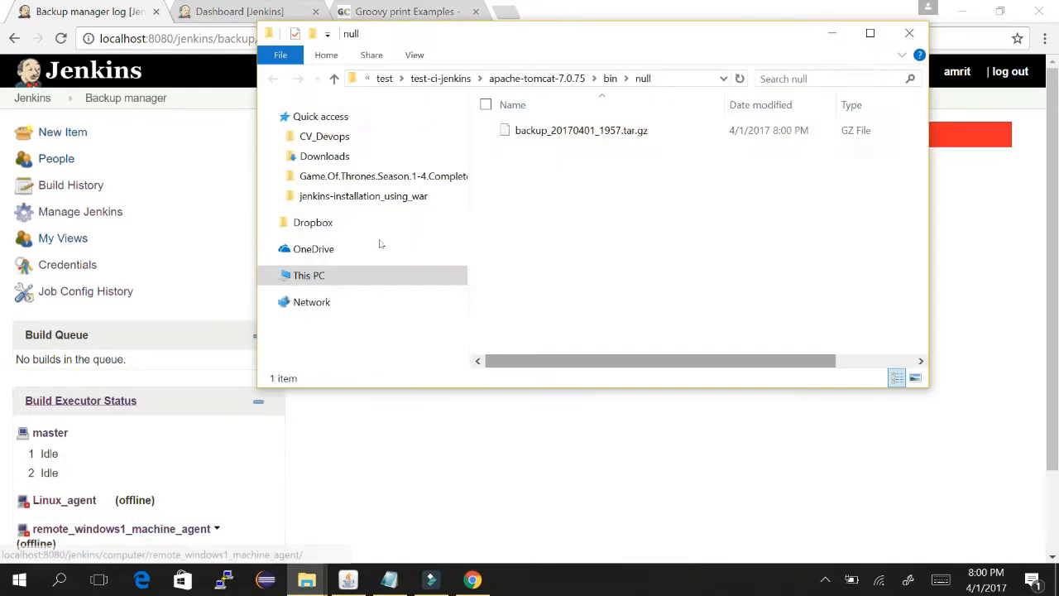
click(627, 133)
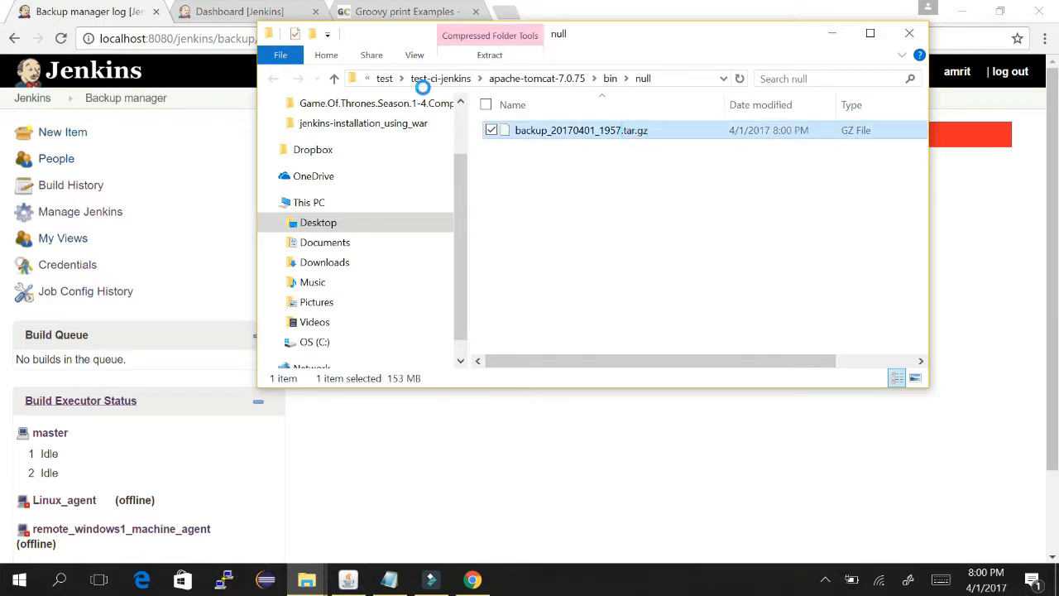
right_click(634, 131)
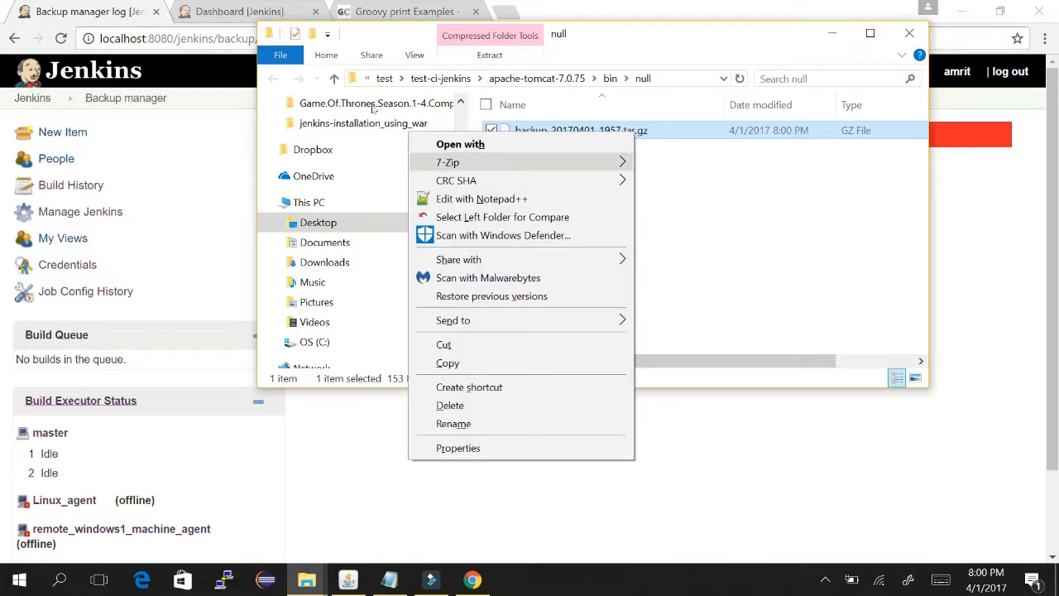
mouse_move(559, 159)
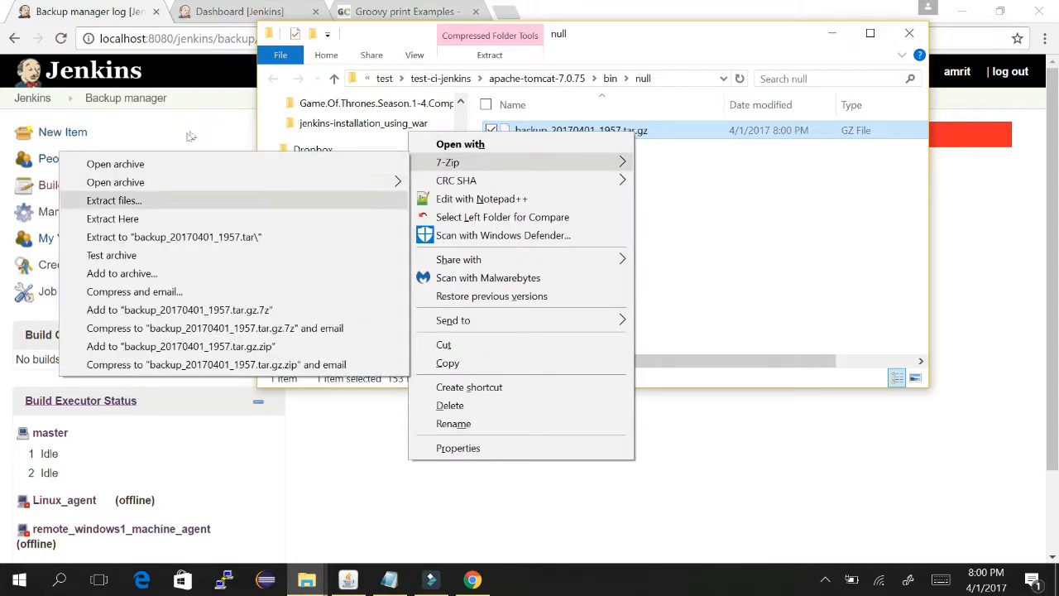
click(262, 216)
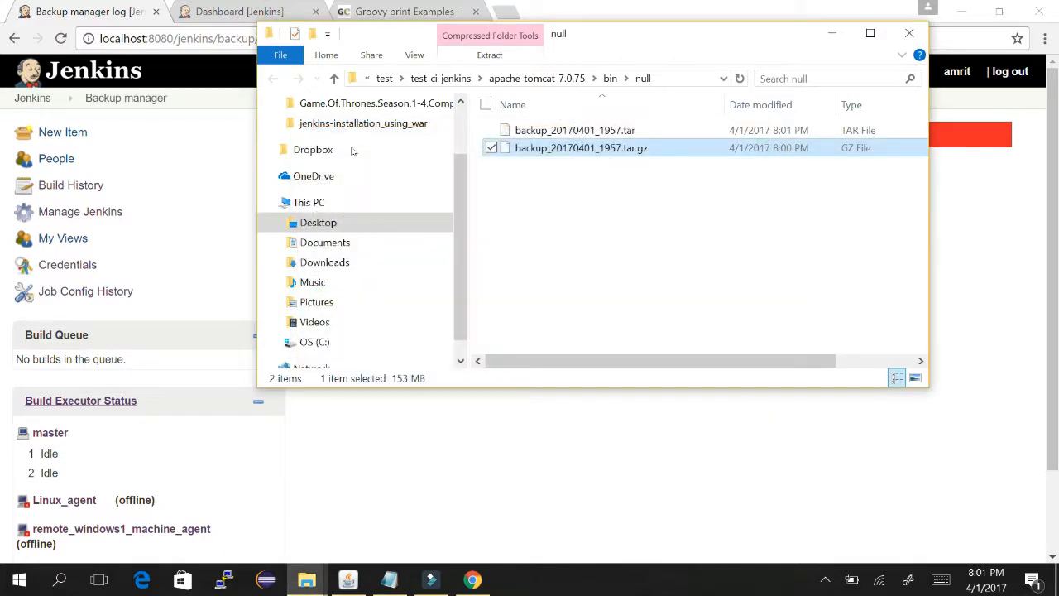
- Start unpacking the extracted backup_20170401_1957.tar into the same folder with 7-Zip
click(546, 130)
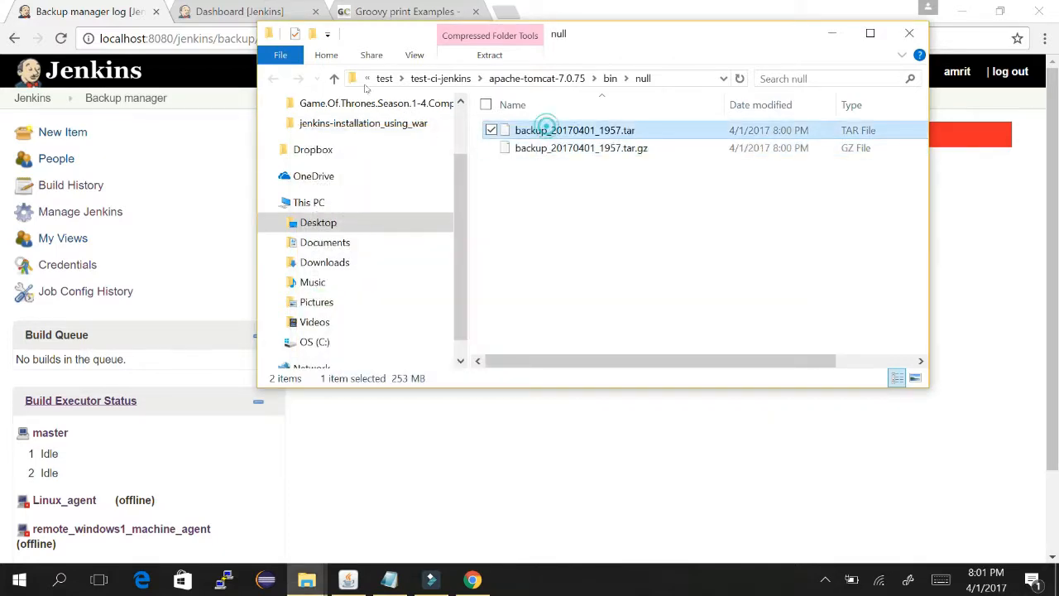
right_click(547, 130)
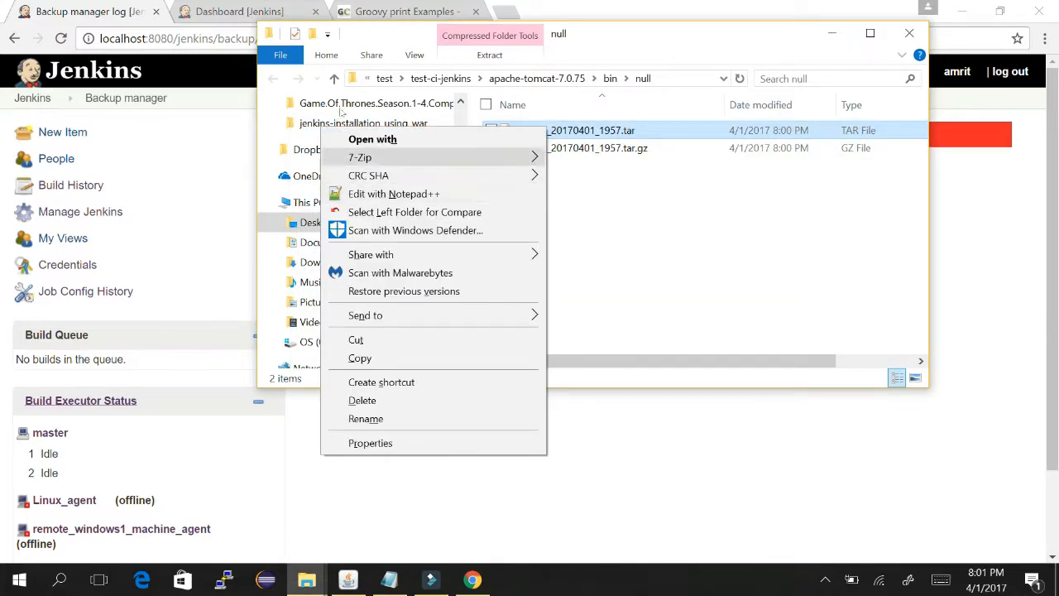
mouse_move(520, 157)
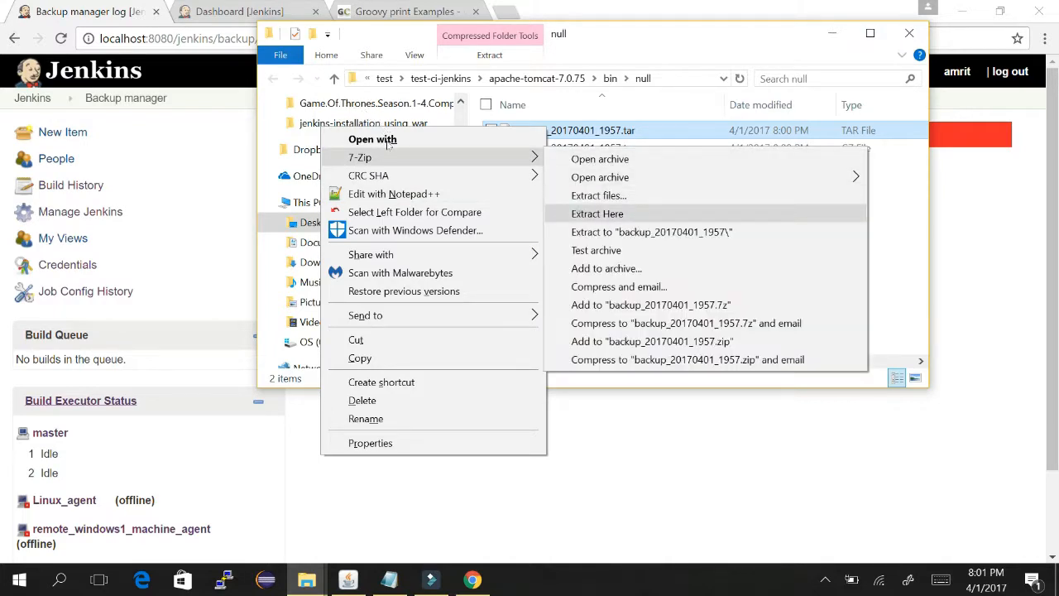
click(597, 213)
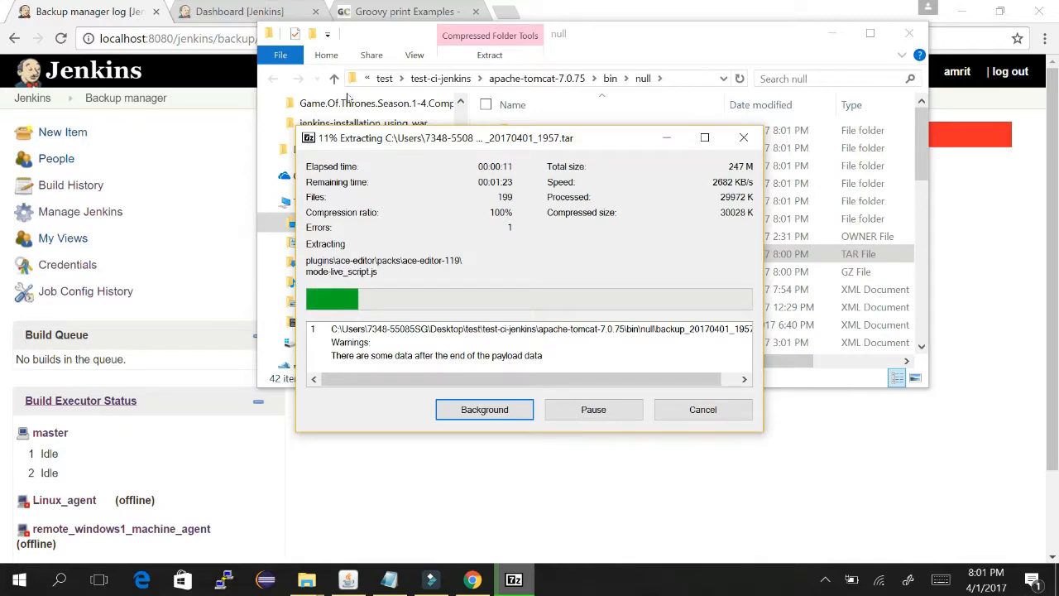
- Move the extraction window aside, open Configure System from Manage Jenkins, and close the Groovy print Examples tab
drag(520, 139, 583, 324)
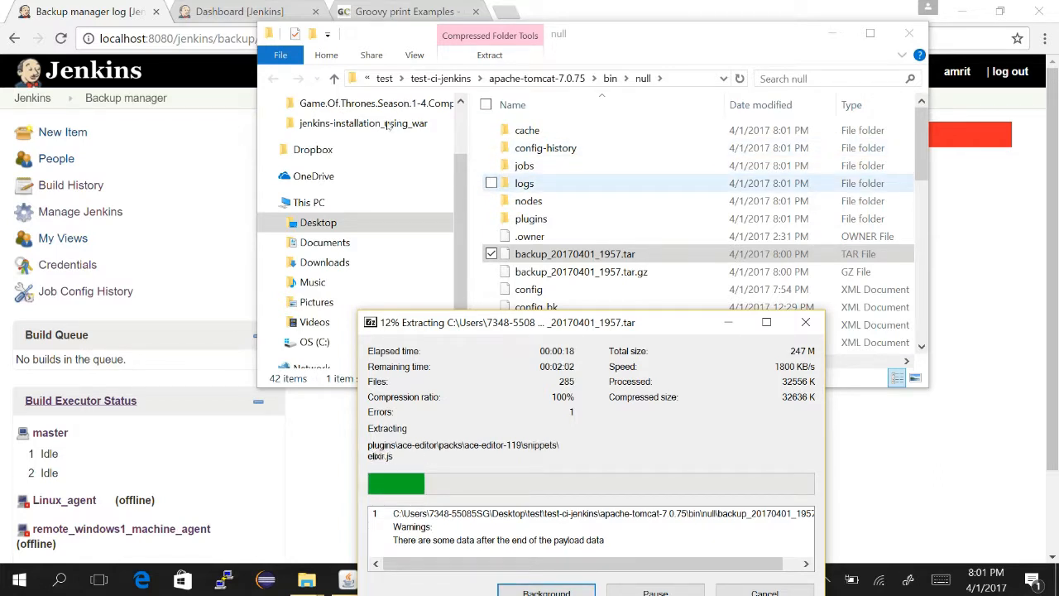
click(209, 4)
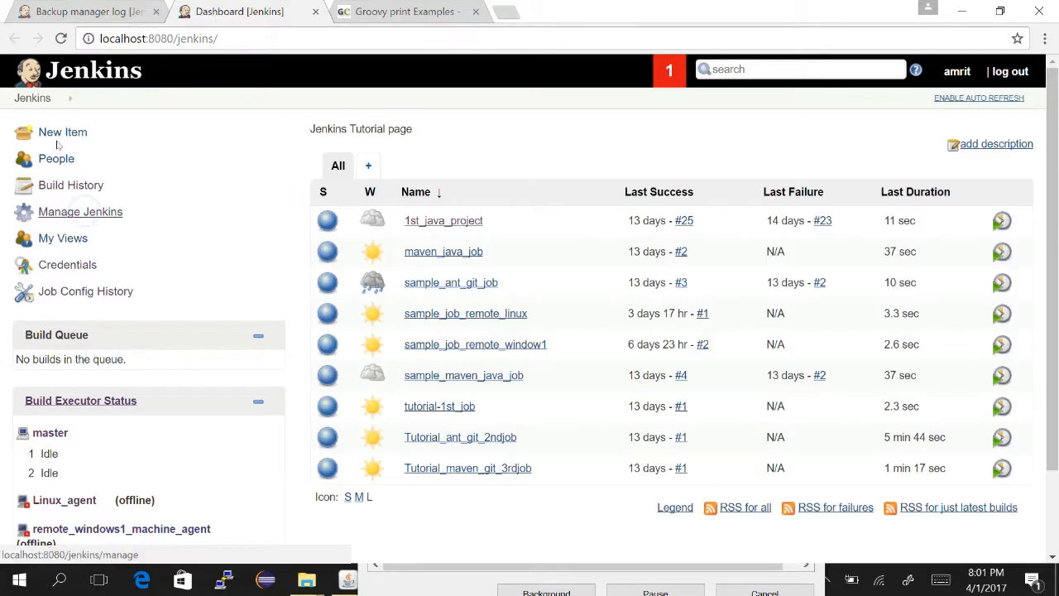
click(84, 212)
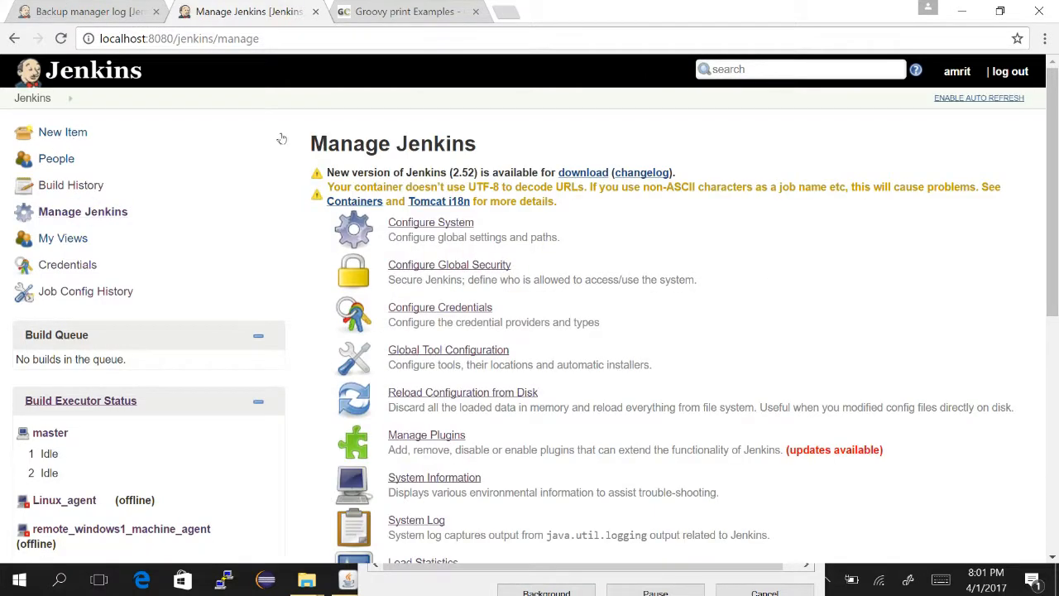
click(430, 222)
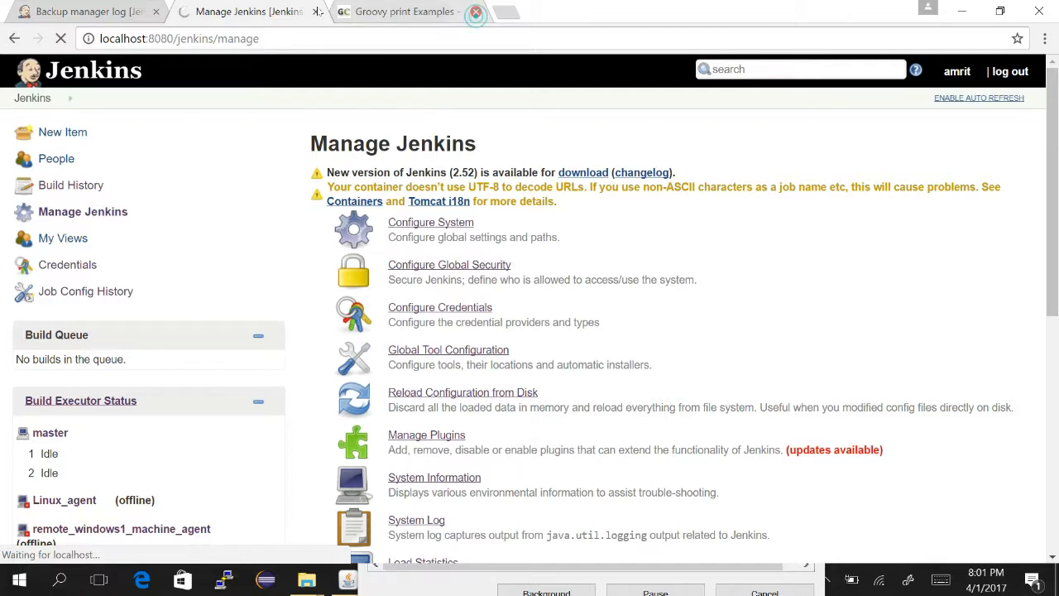
click(475, 11)
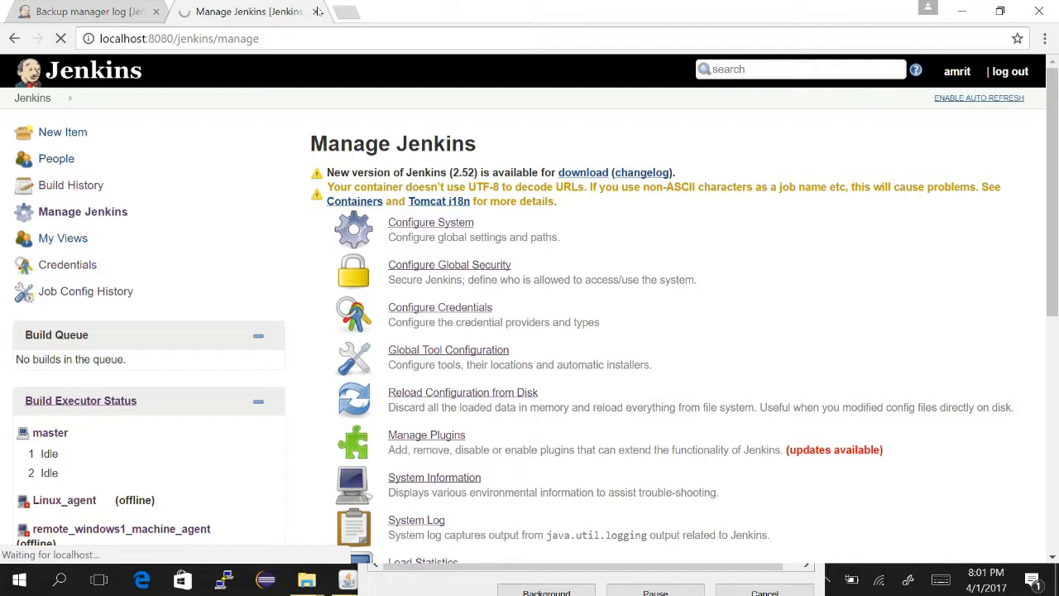
- Switch between the backup log, Manage Jenkins page and the extraction progress window
click(58, 5)
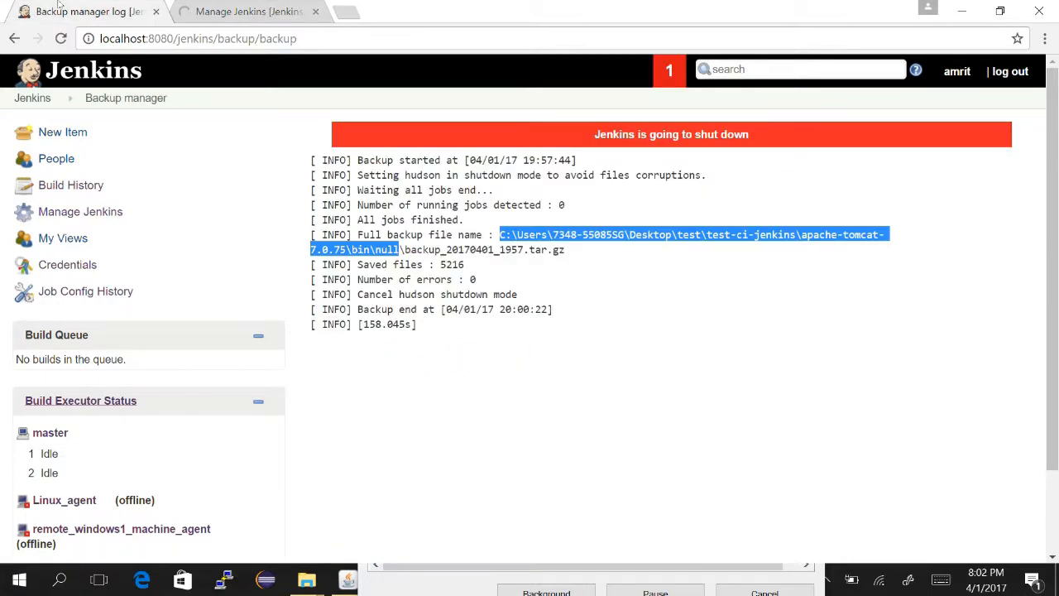
click(178, 6)
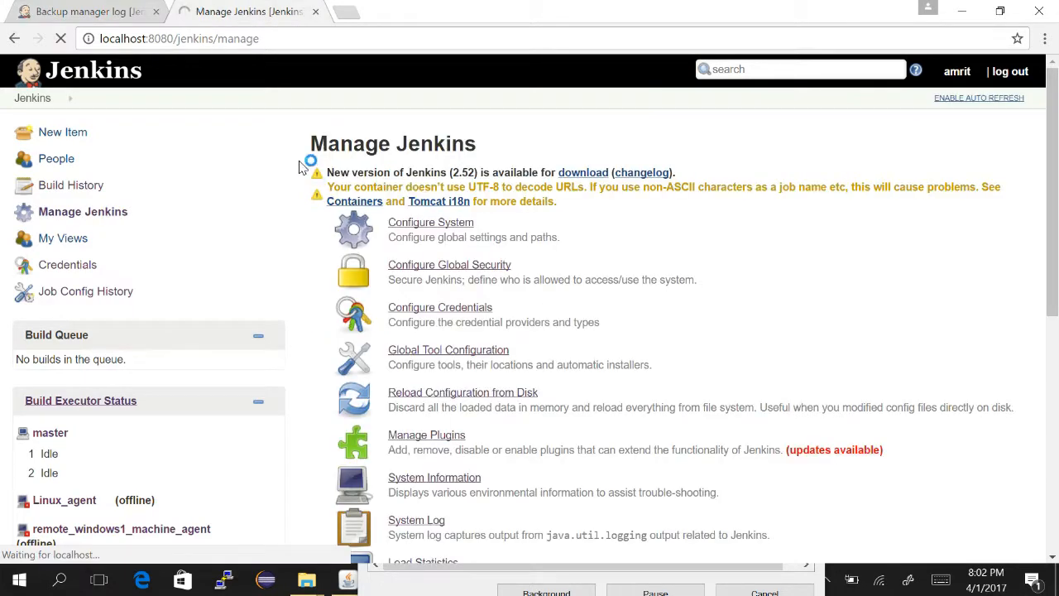
key(alt+Tab)
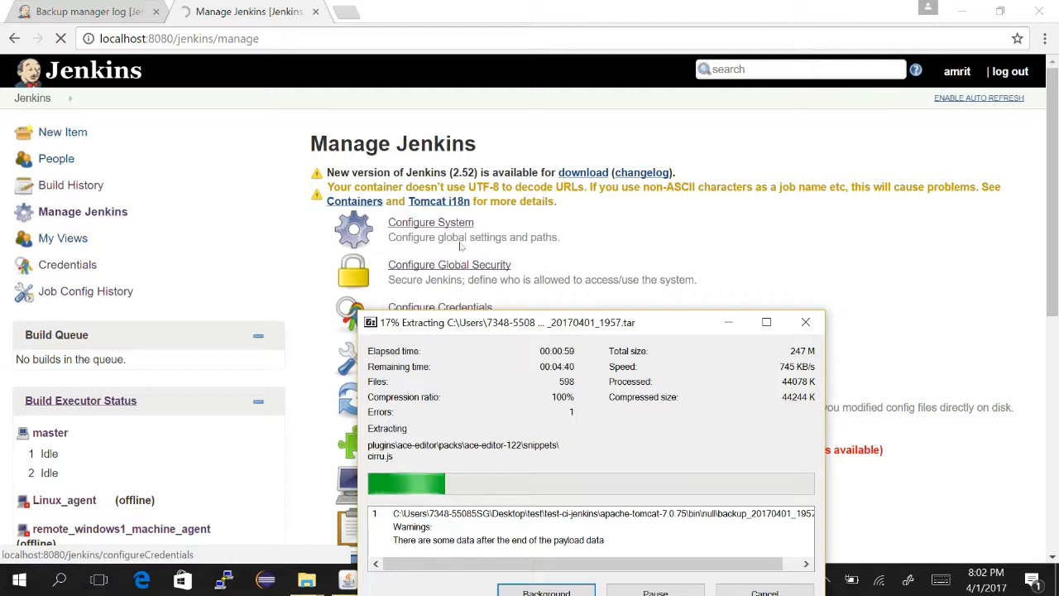
click(730, 323)
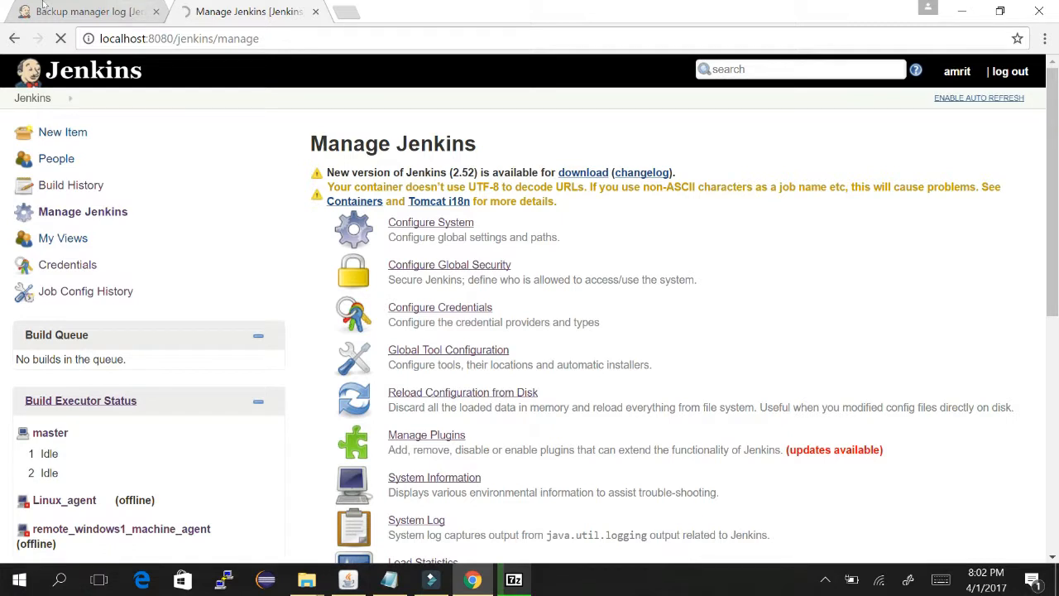
click(43, 6)
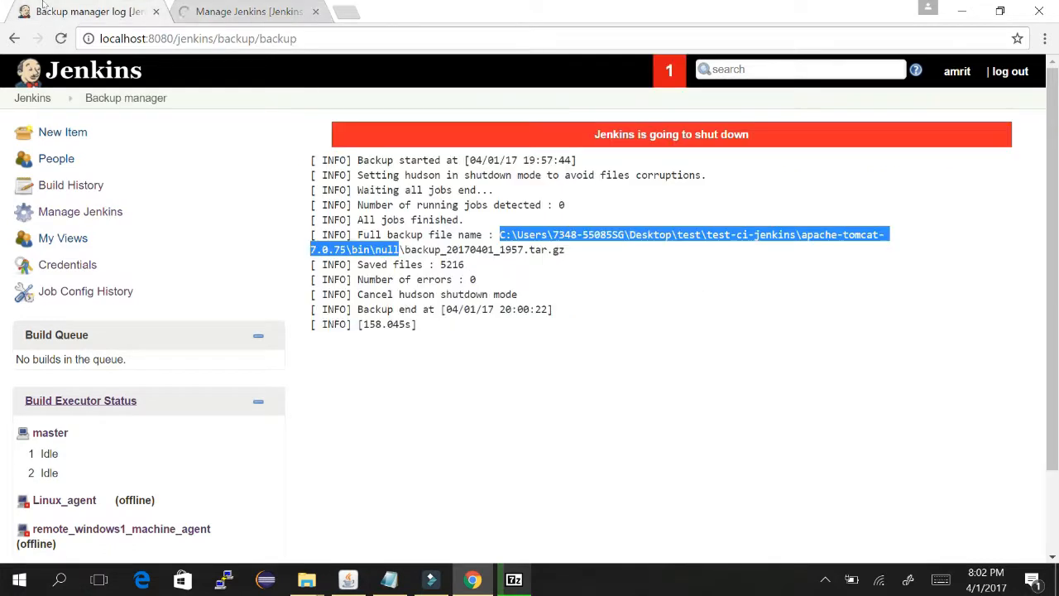
click(173, 6)
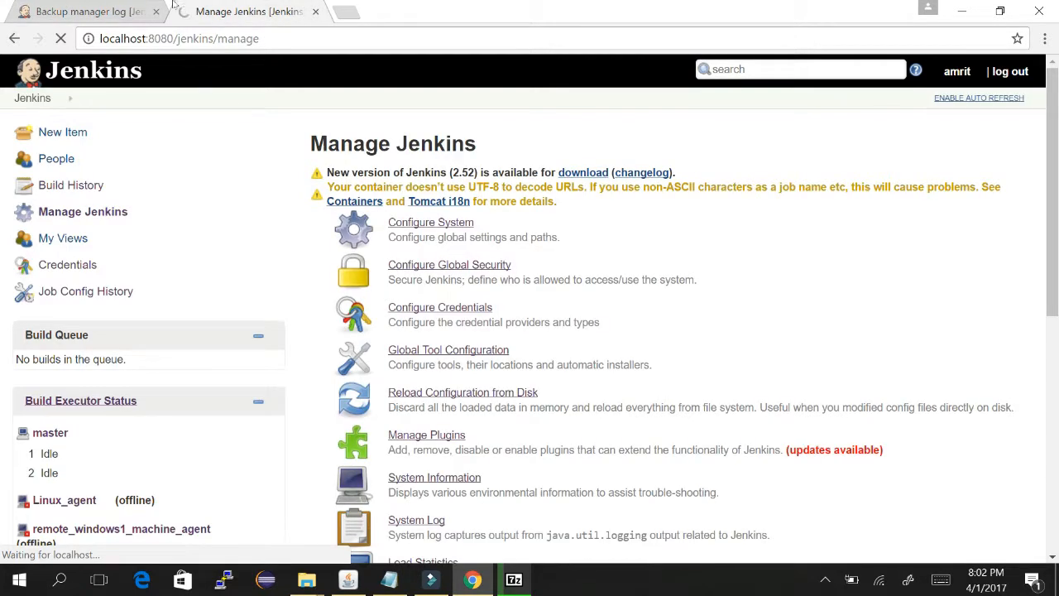
click(514, 580)
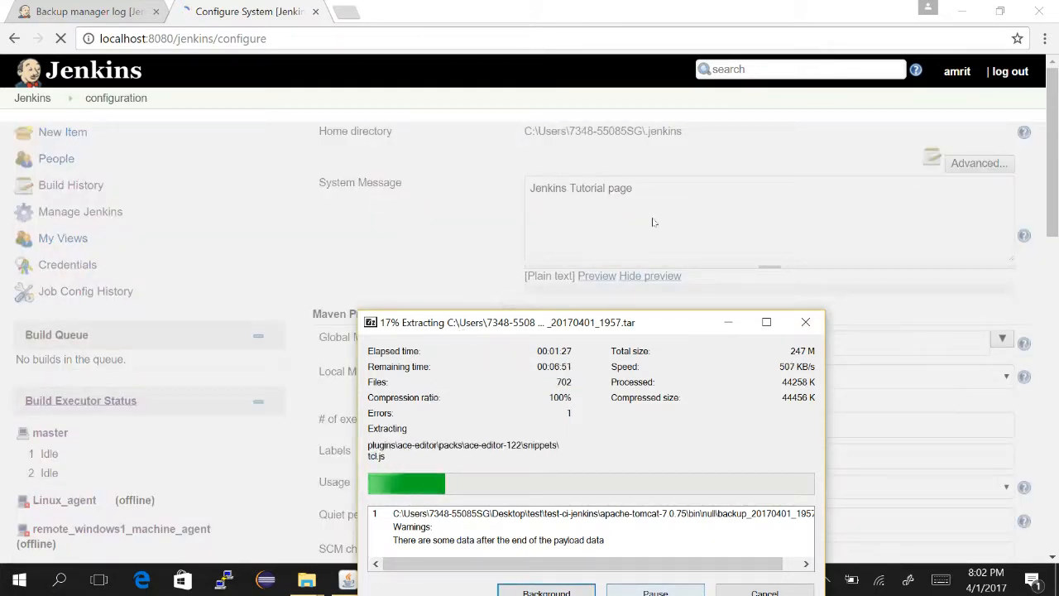
click(428, 175)
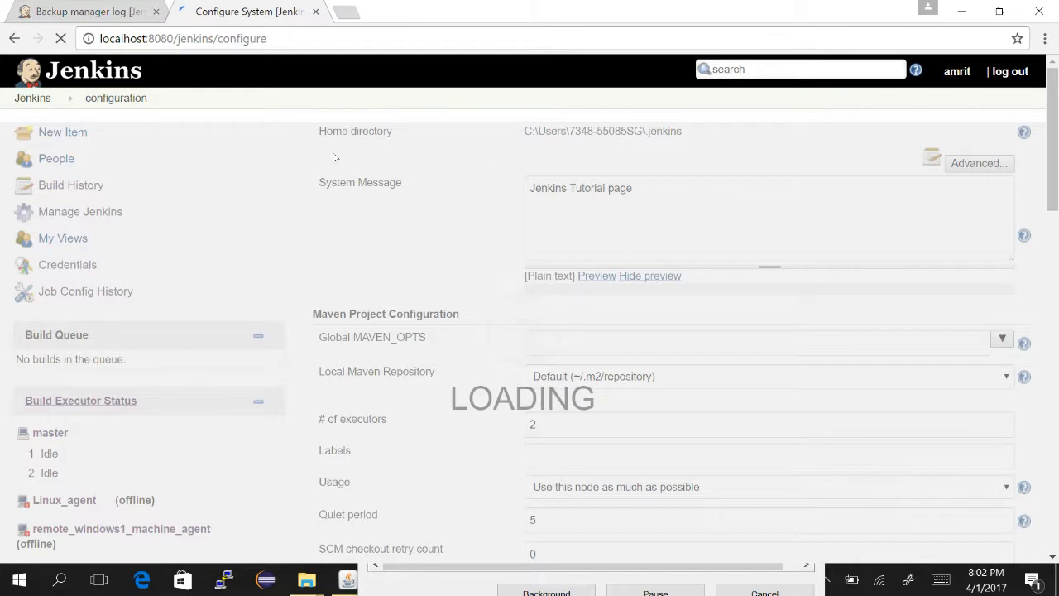
- Cancel the 7-Zip unpacking of the backup .tar at about 21% and confirm
key(alt+Tab)
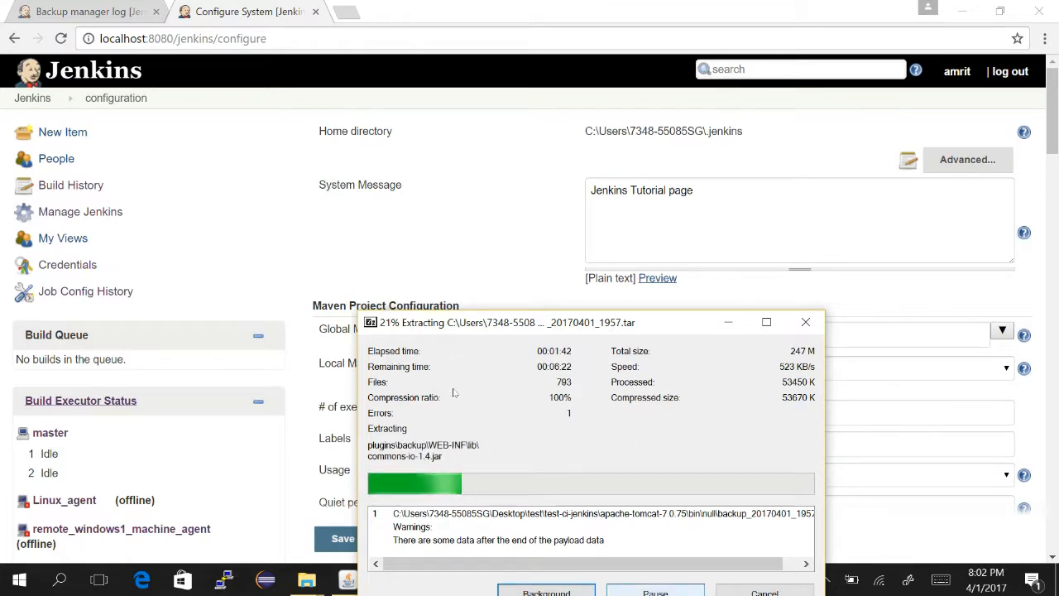
click(758, 591)
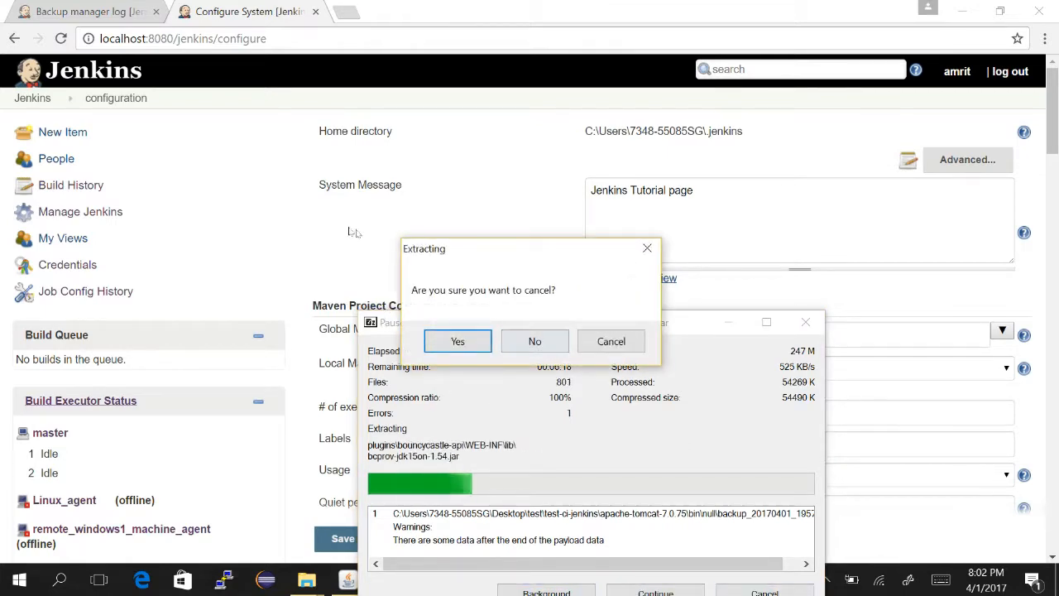
click(455, 339)
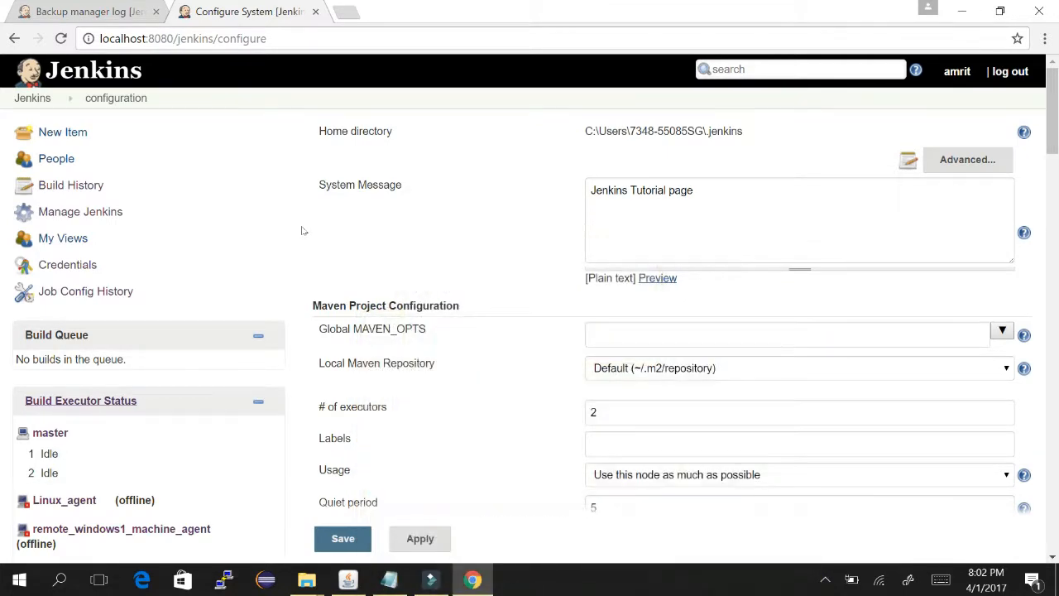
key(alt+Tab)
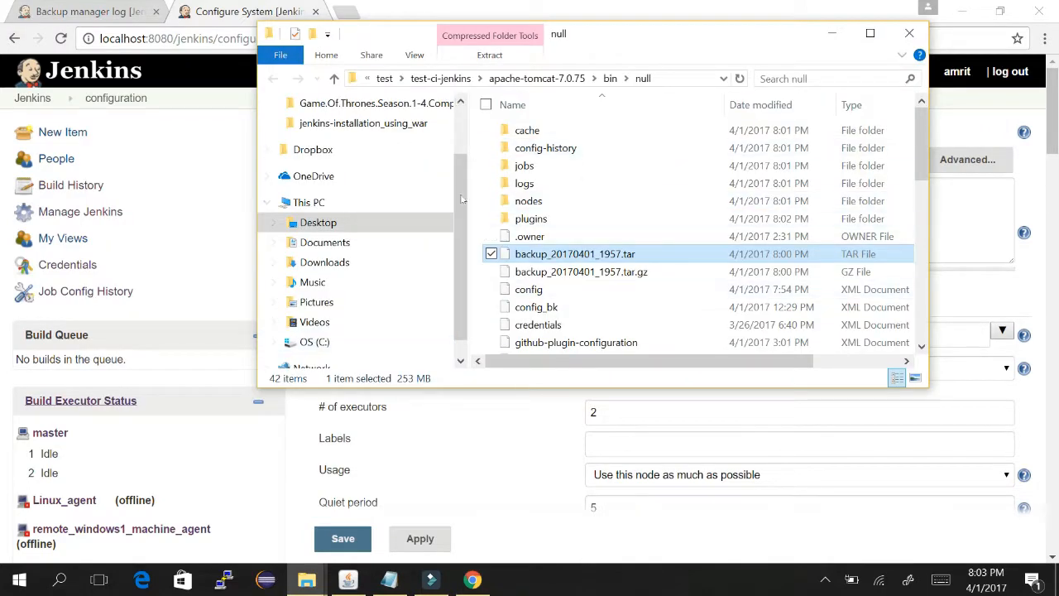
- Select every item in the null folder except backup_20170401_1957.tar.gz
click(527, 294)
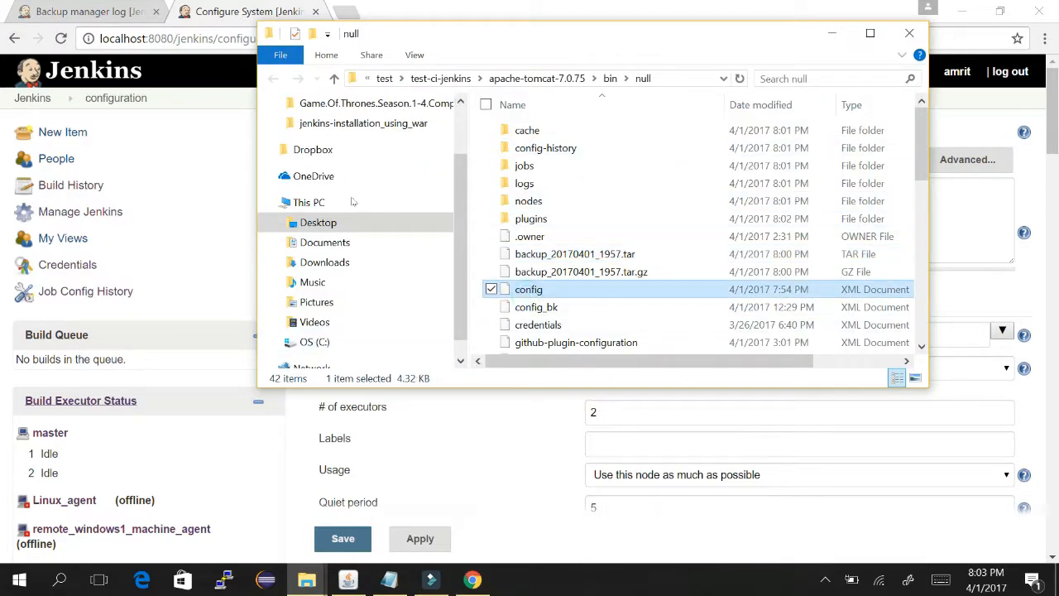
key(Down)
key(Down)
key(Down)
key(Down)
key(Down)
key(Up)
key(Up)
key(Up)
key(Up)
key(Up)
key(Up)
key(Up)
key(Up)
key(Up)
key(Up)
key(Up)
key(Up)
key(Up)
key(Up)
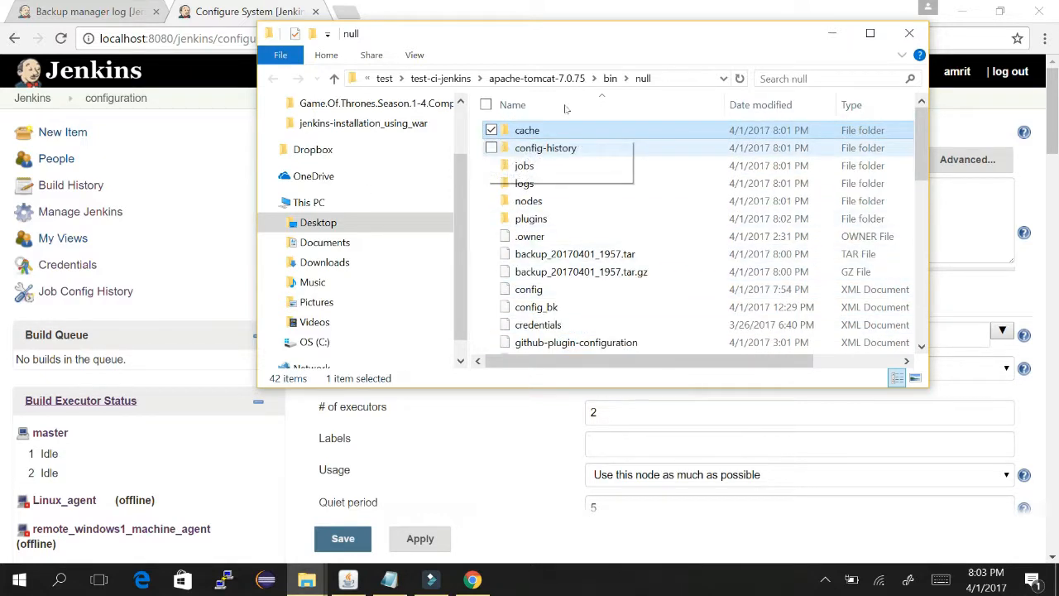
click(486, 105)
scroll(626, 238, down, 10)
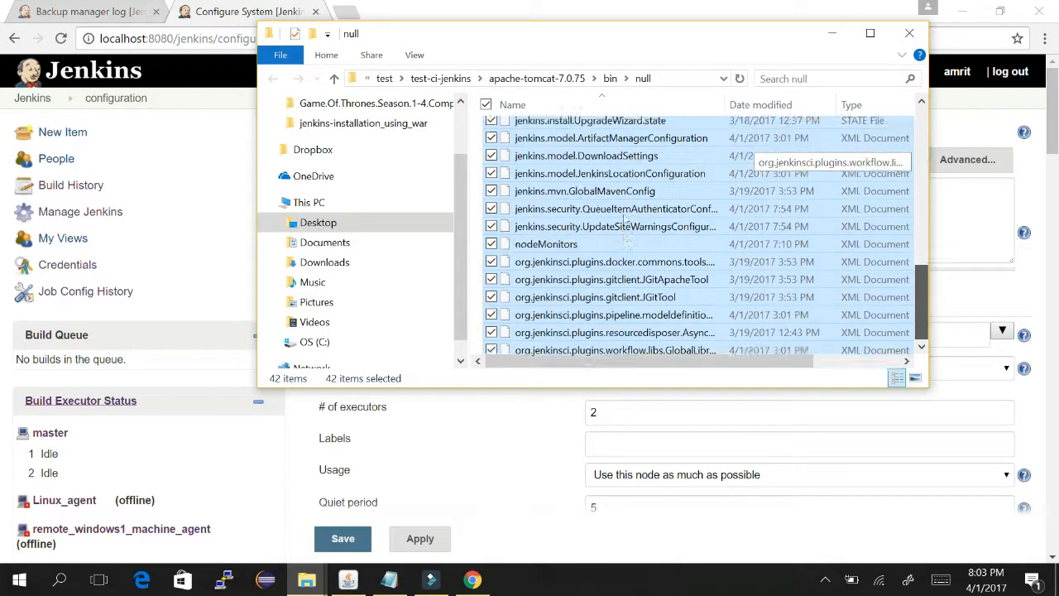
scroll(626, 238, up, 10)
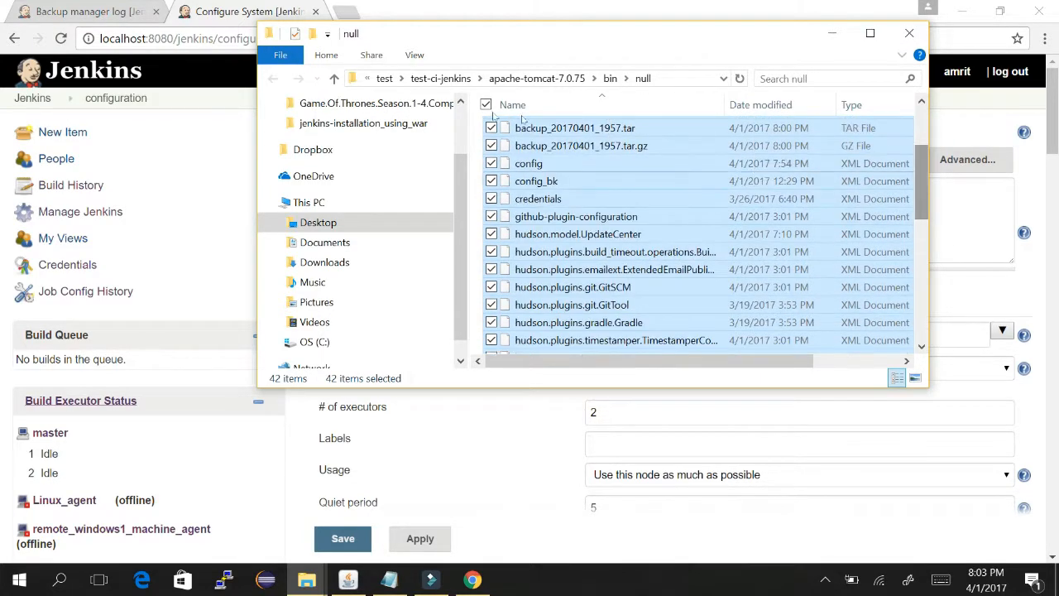
click(492, 127)
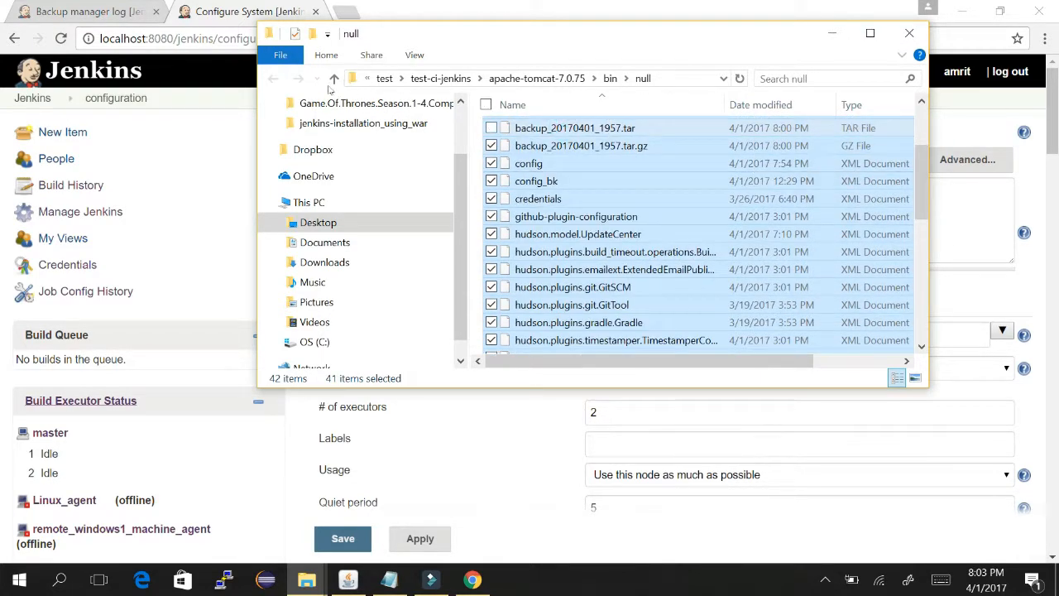
click(491, 127)
click(491, 146)
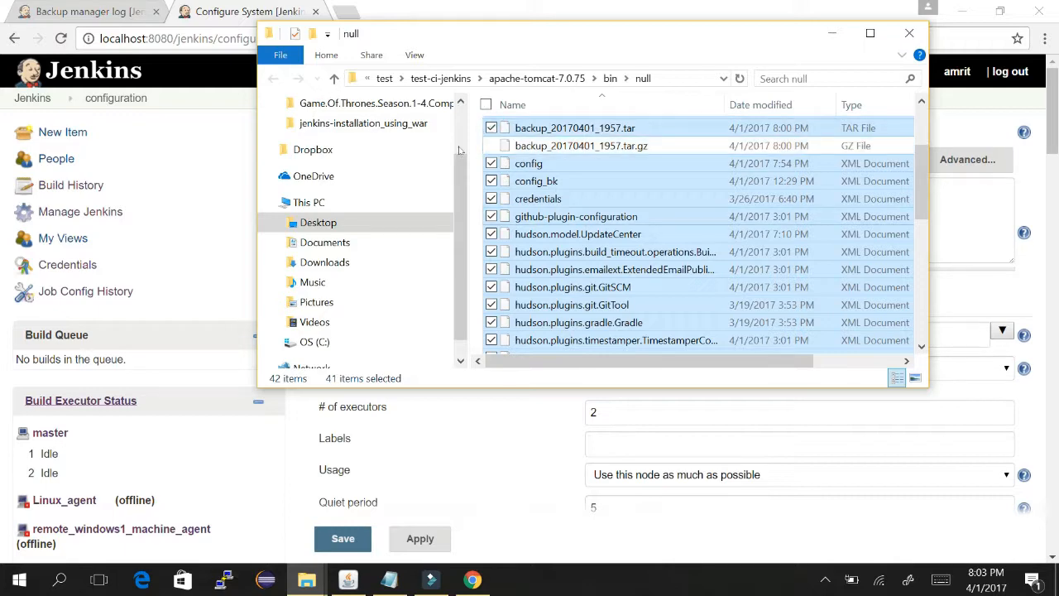
- Permanently delete the 41 selected items and close Jenkins' Configure System tab
key(shift+Delete)
key(Return)
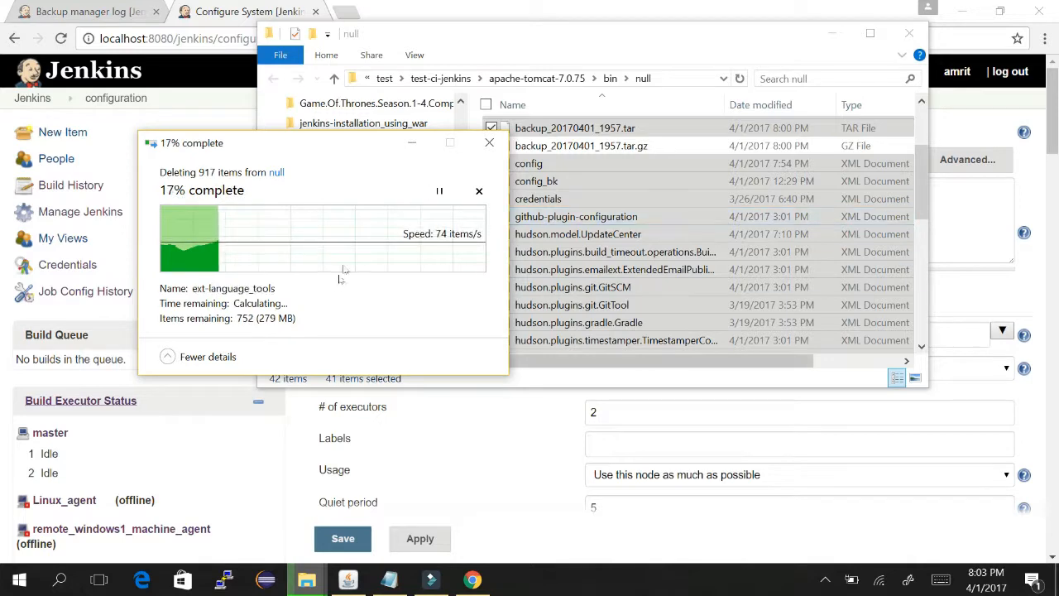
click(484, 451)
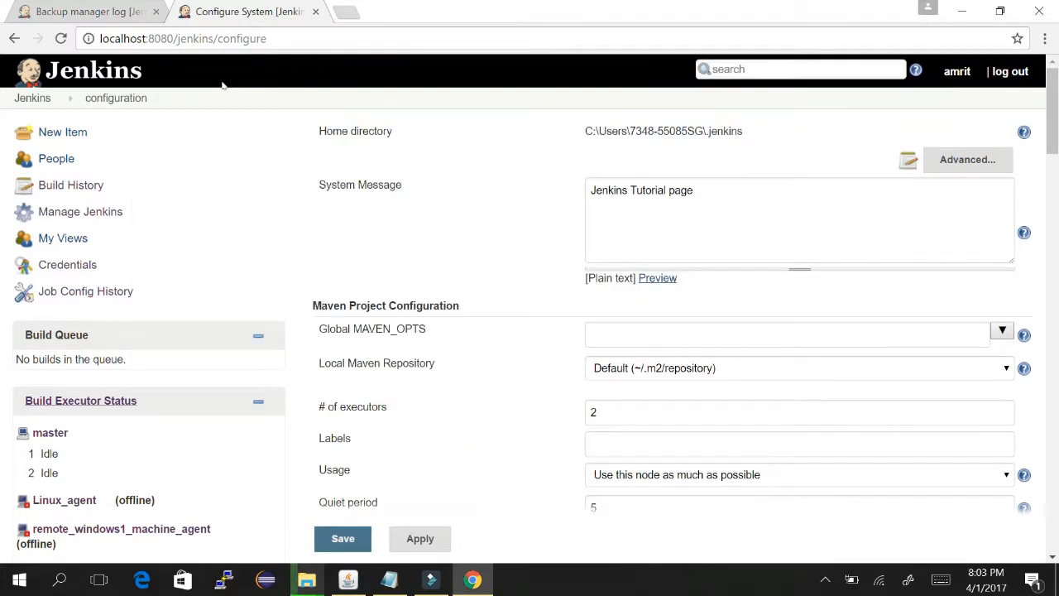
click(316, 13)
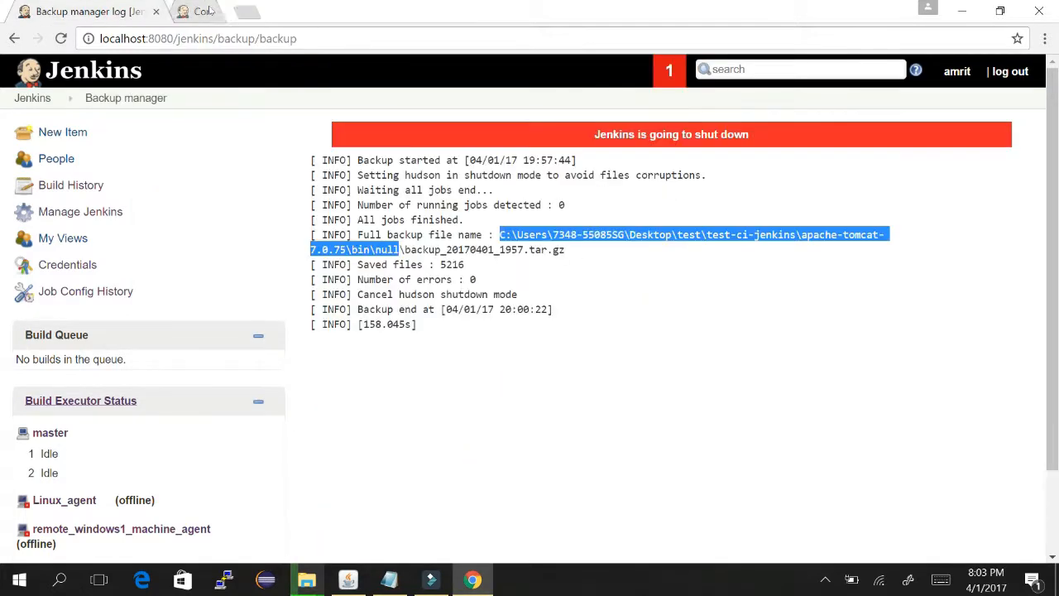
- Clear the highlighted backup file path in the Backup manager log
click(561, 238)
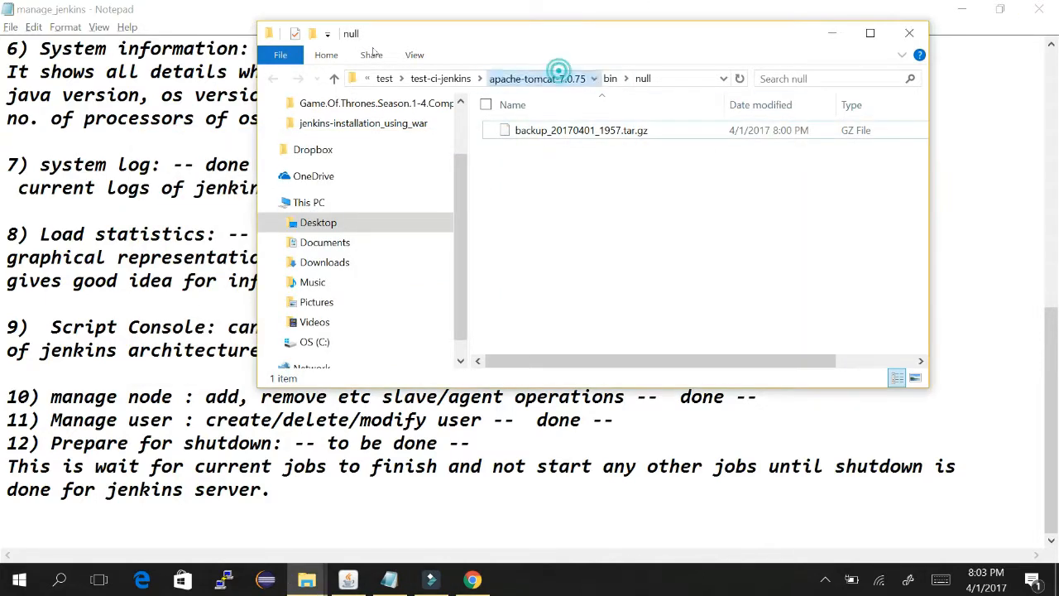
- Permanently delete the null folder from apache-tomcat-7.0.75's bin directory
click(556, 76)
double_click(534, 131)
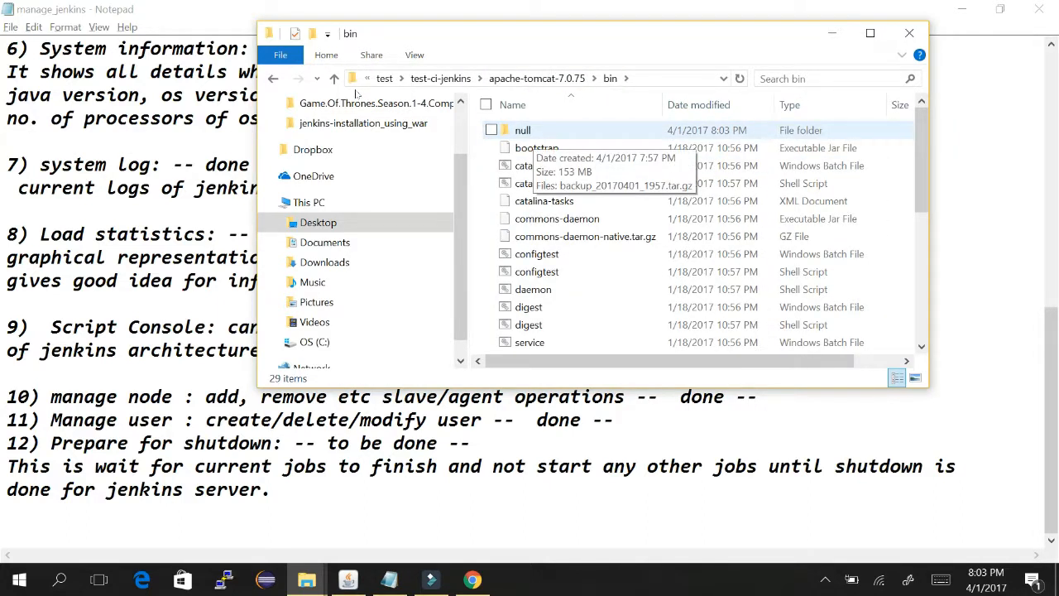
click(533, 131)
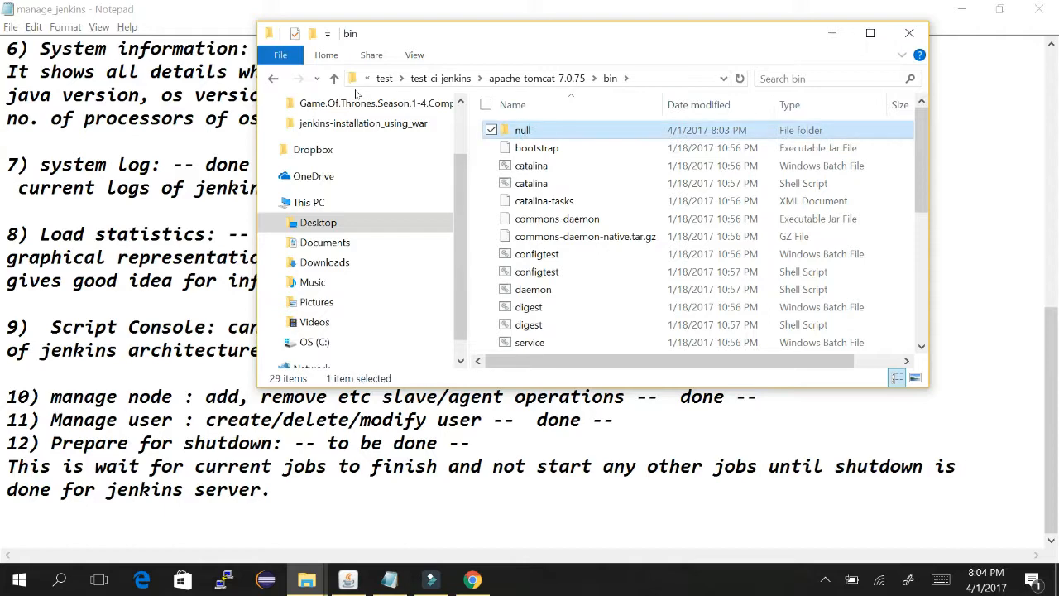
key(Delete)
key(Return)
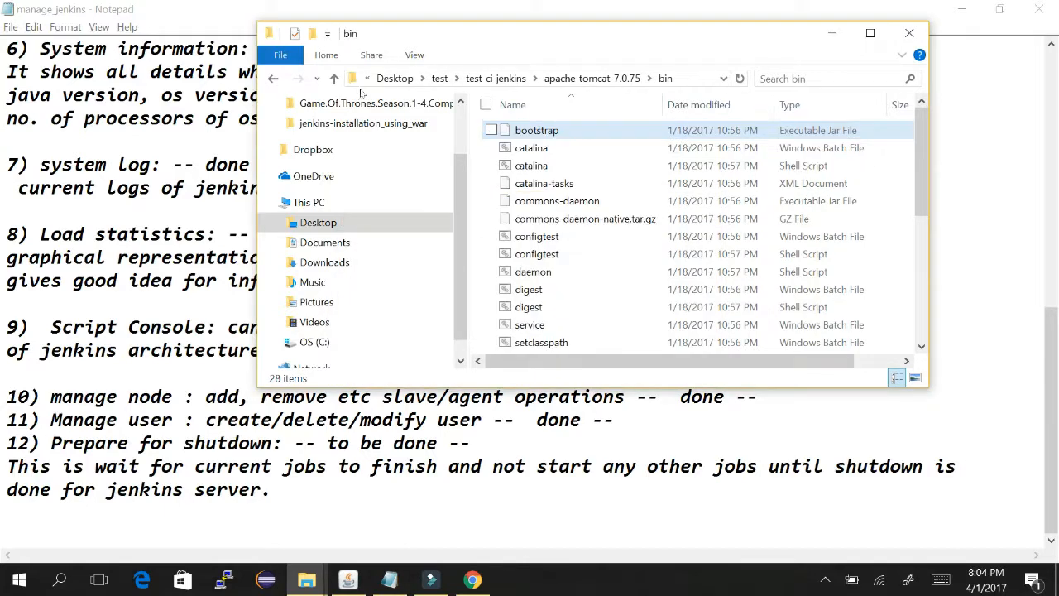
- Minimize the bin folder window and return to the Jenkins browser
click(871, 32)
click(964, 12)
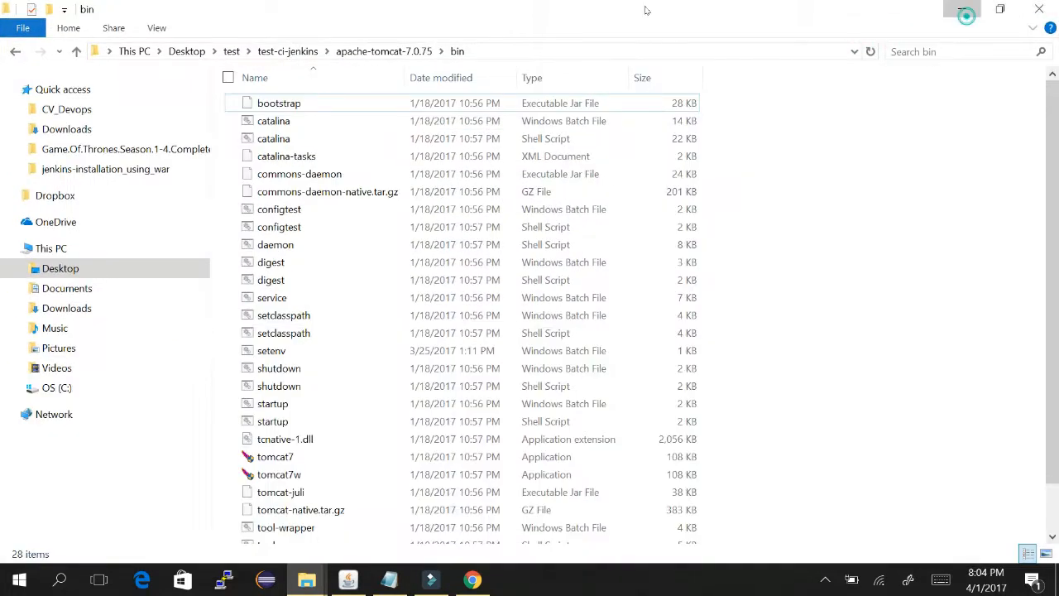
key(alt+Tab)
key(alt+Tab)
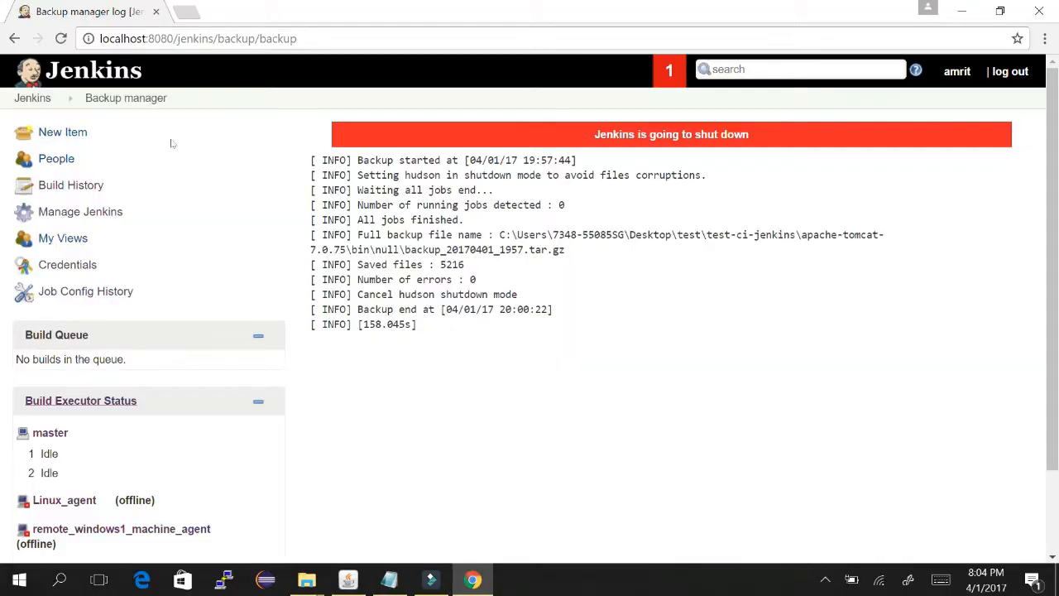
- Go via the Dashboard to Manage Jenkins and scroll down its options list
click(32, 97)
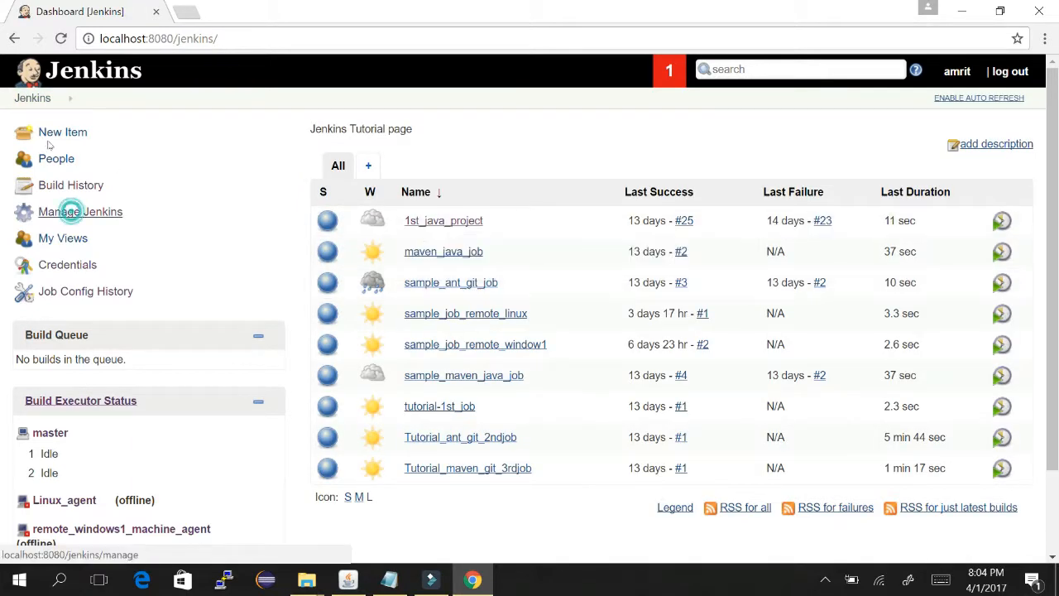
click(72, 211)
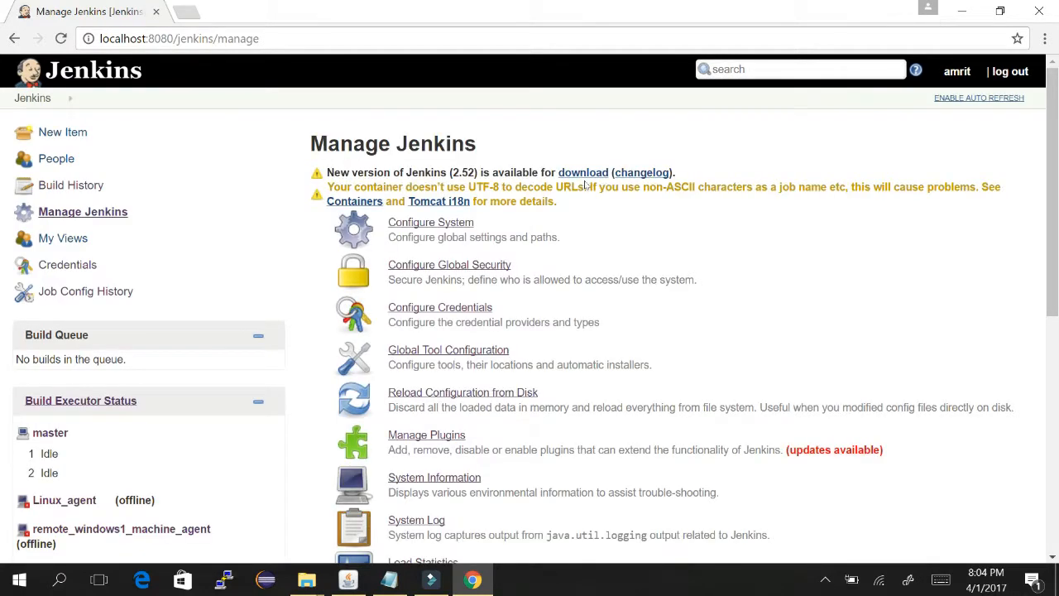
scroll(704, 213, down, 3)
scroll(704, 270, down, 2)
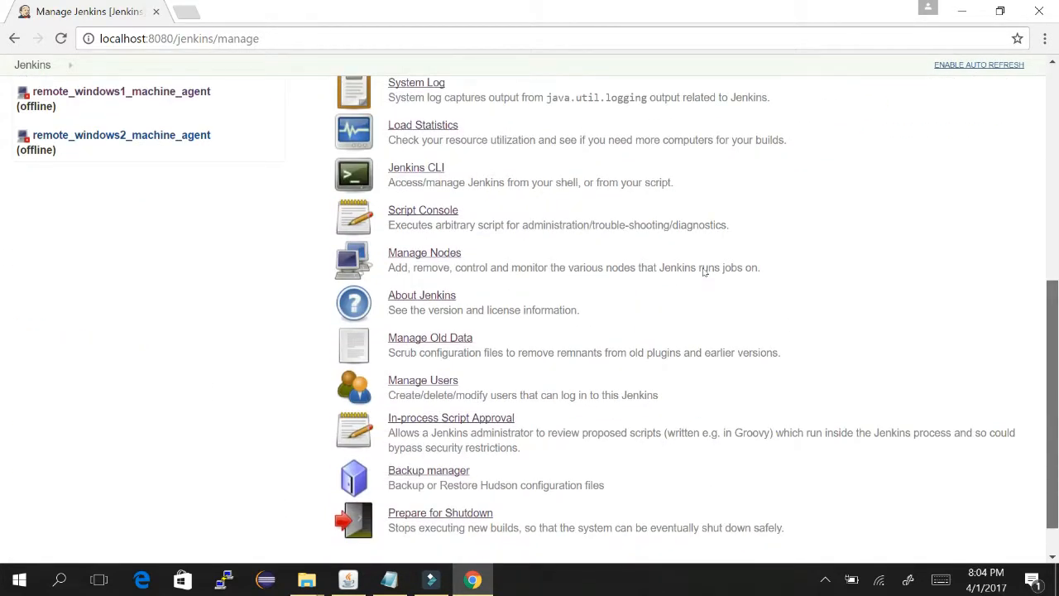
- From Backup manager, look over the restore configuration page, then open the Setup form
scroll(704, 272, down, 1)
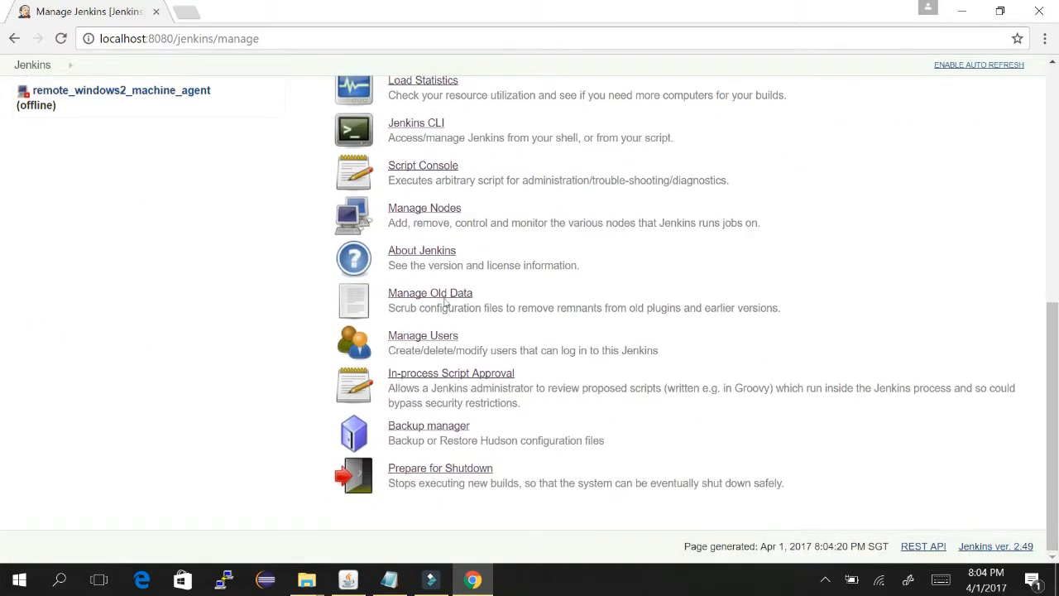
click(458, 425)
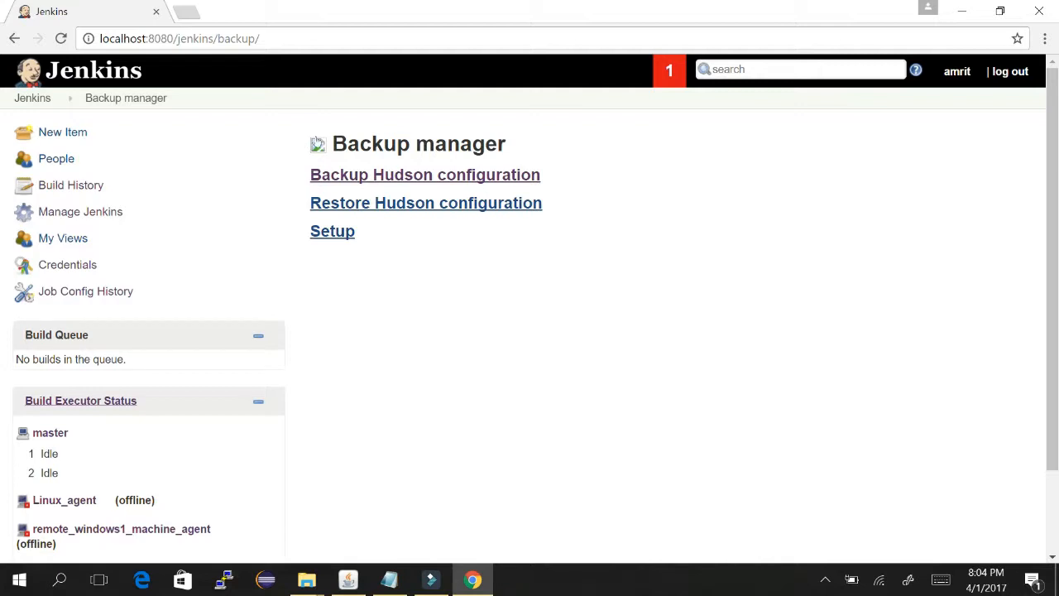
click(481, 202)
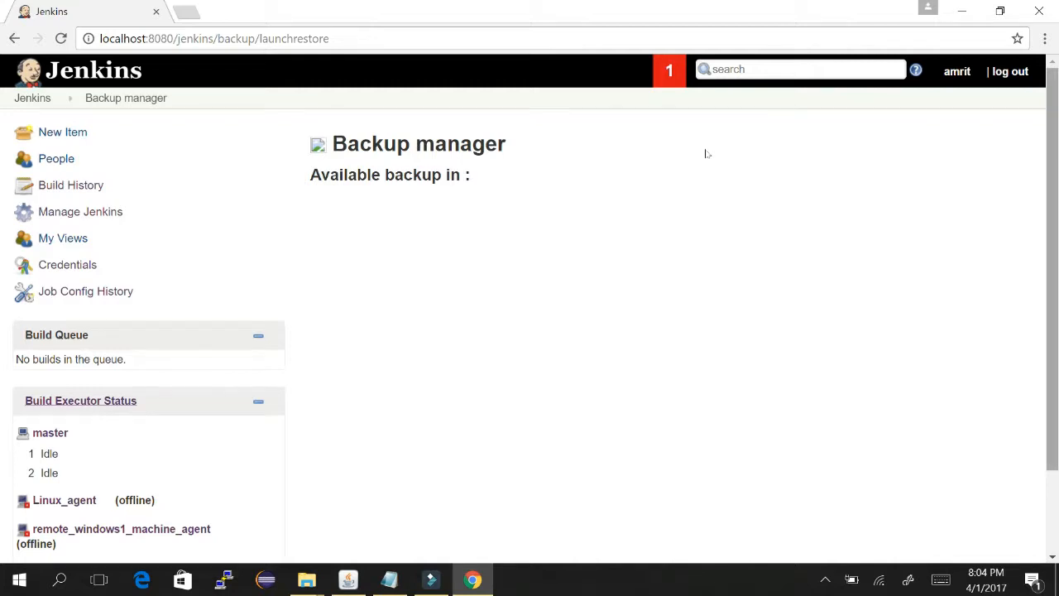
scroll(704, 260, down, 2)
scroll(688, 184, up, 1)
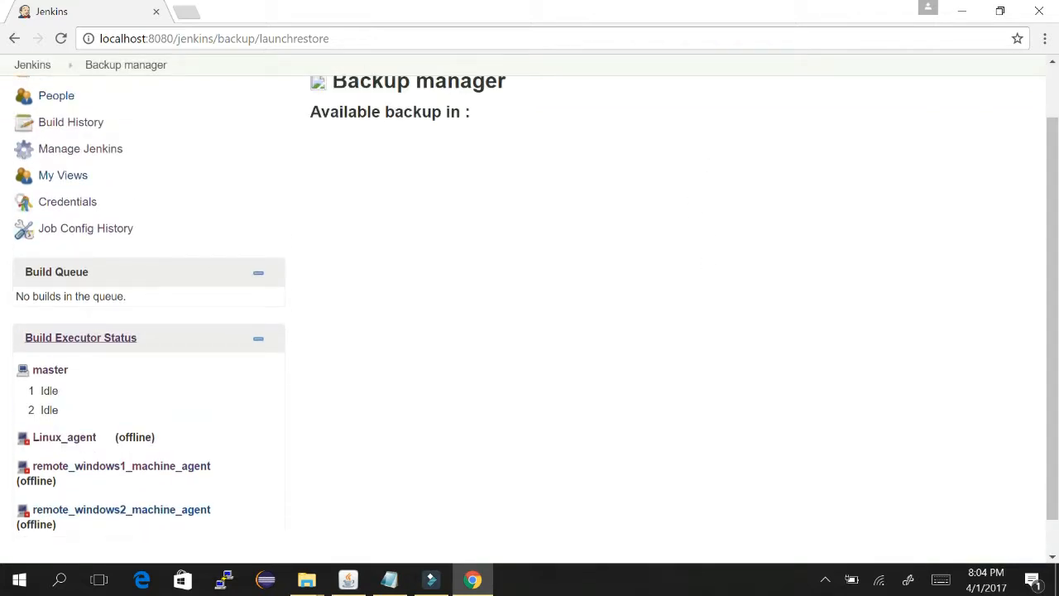
click(13, 35)
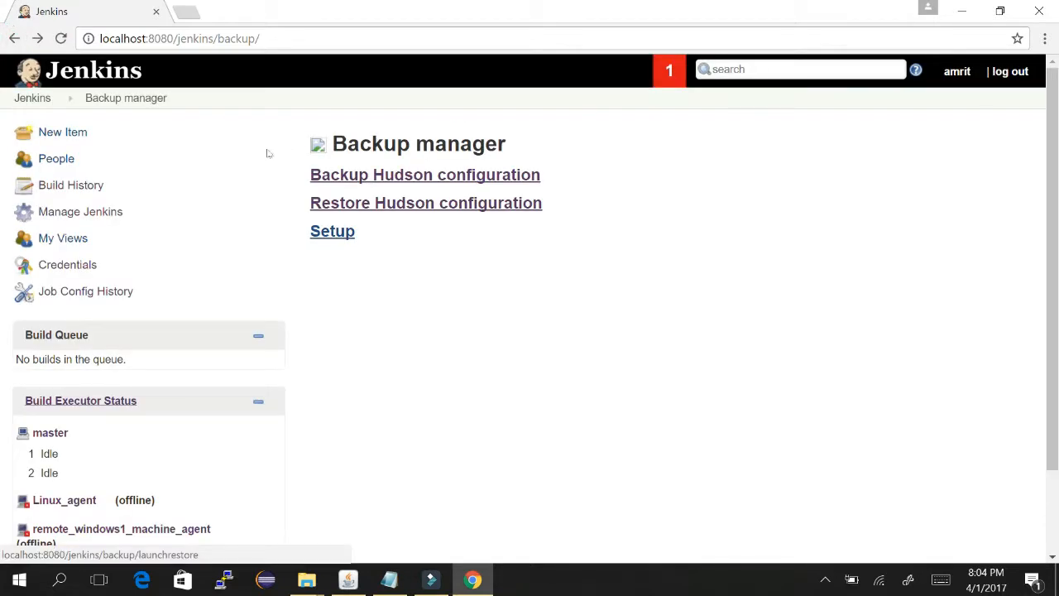
click(334, 232)
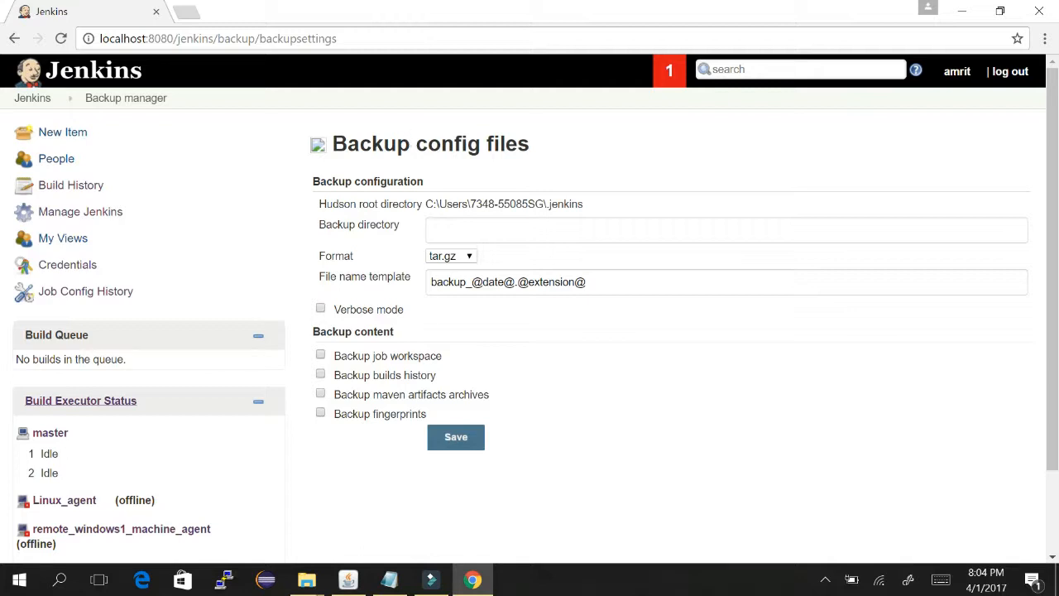
- Check the backup format choices, keep tar.gz, and leave Setup for the Backup manager page
click(466, 256)
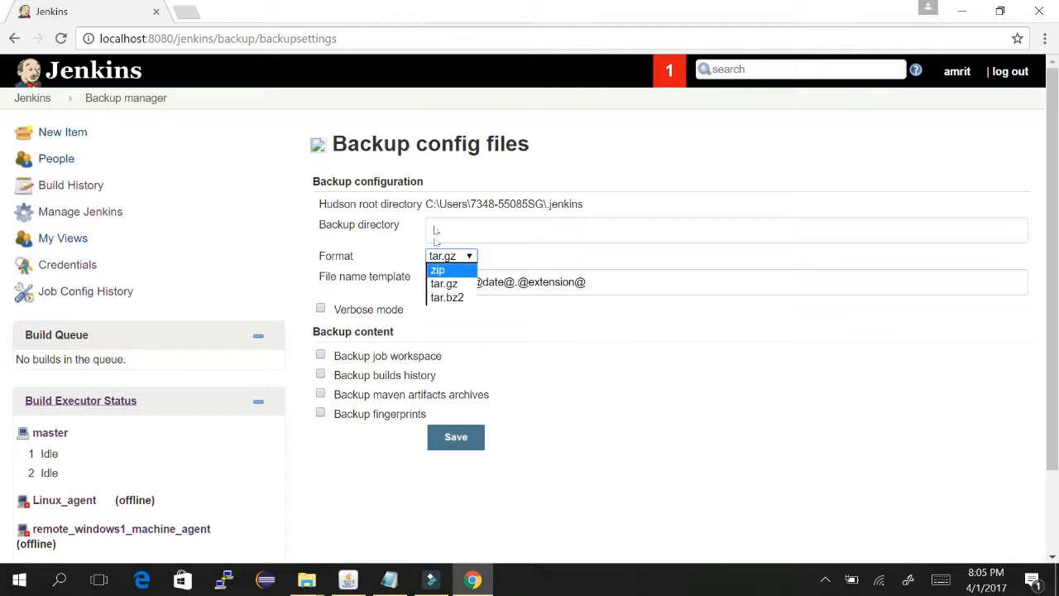
click(651, 370)
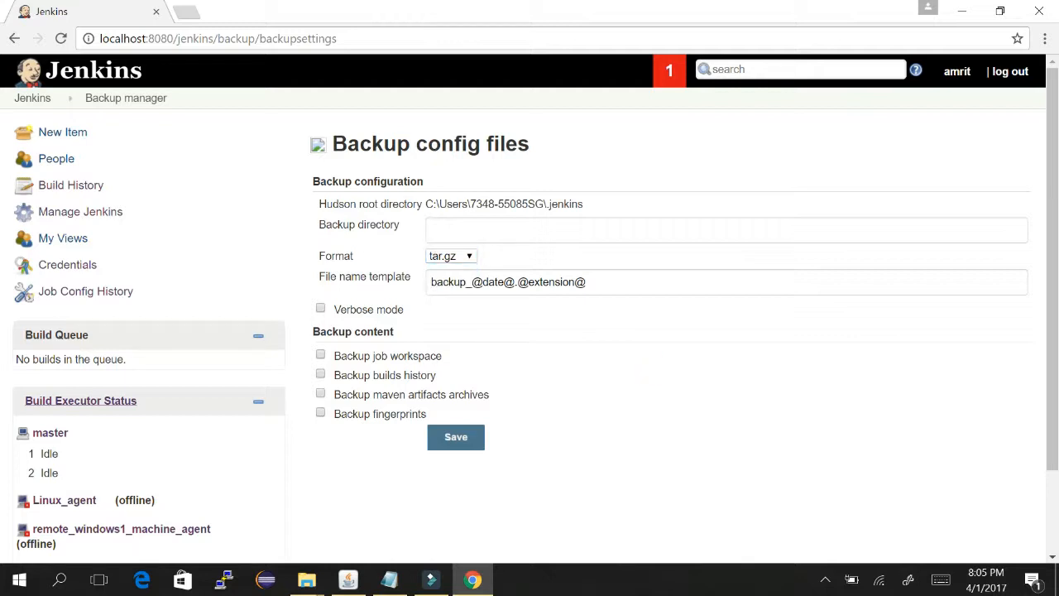
click(513, 235)
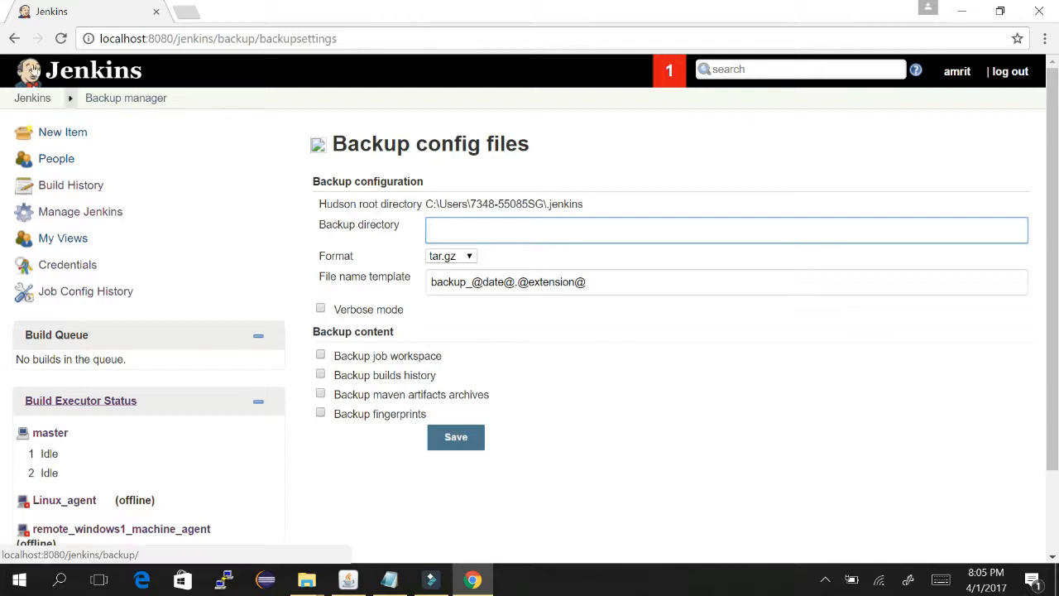
click(13, 38)
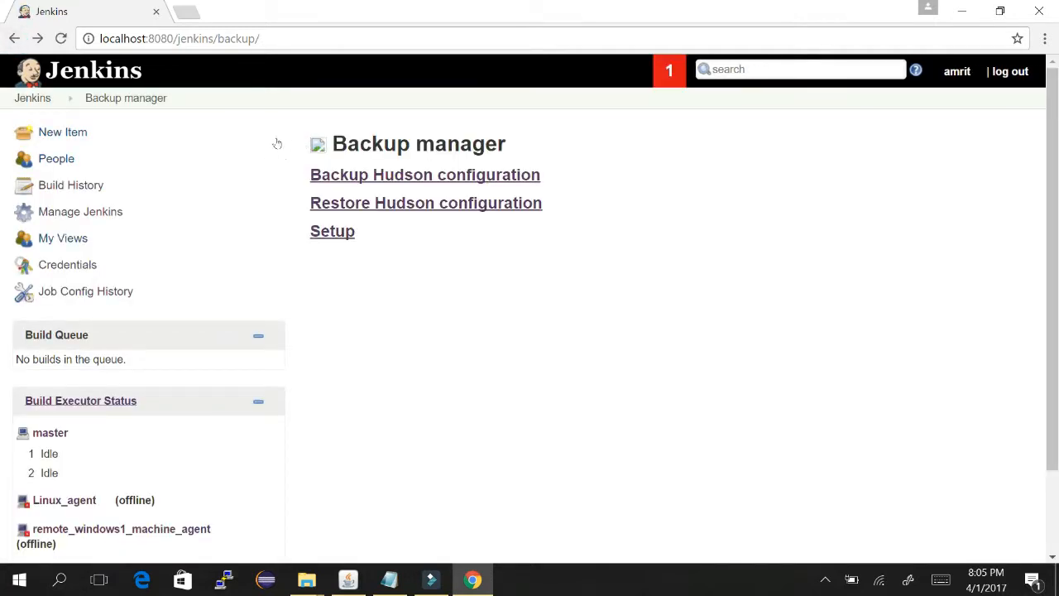
- View the restore configuration page, which lists no backups, then go back to Manage Jenkins
click(414, 205)
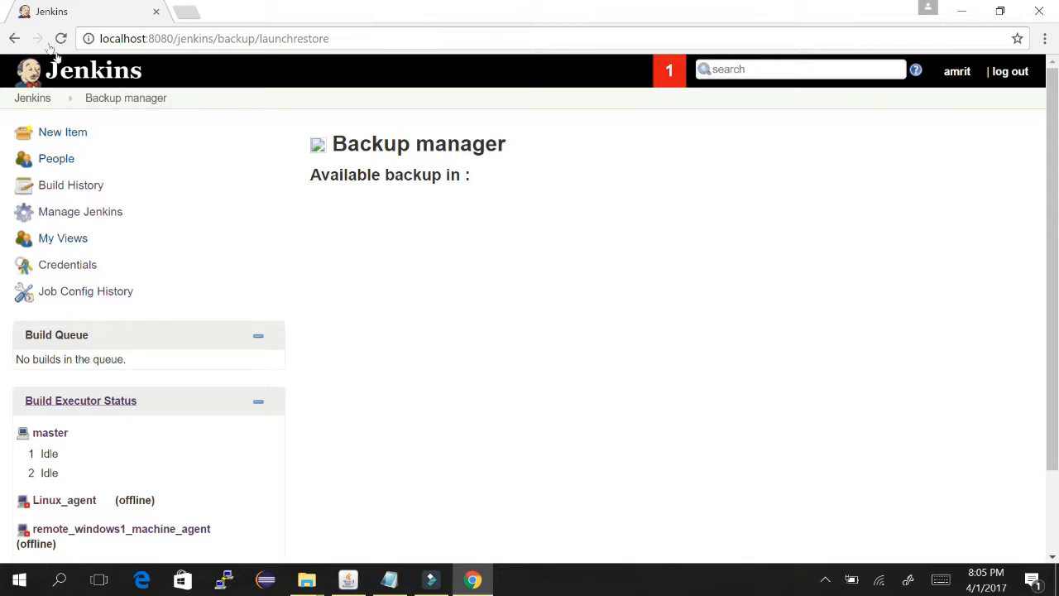
click(15, 38)
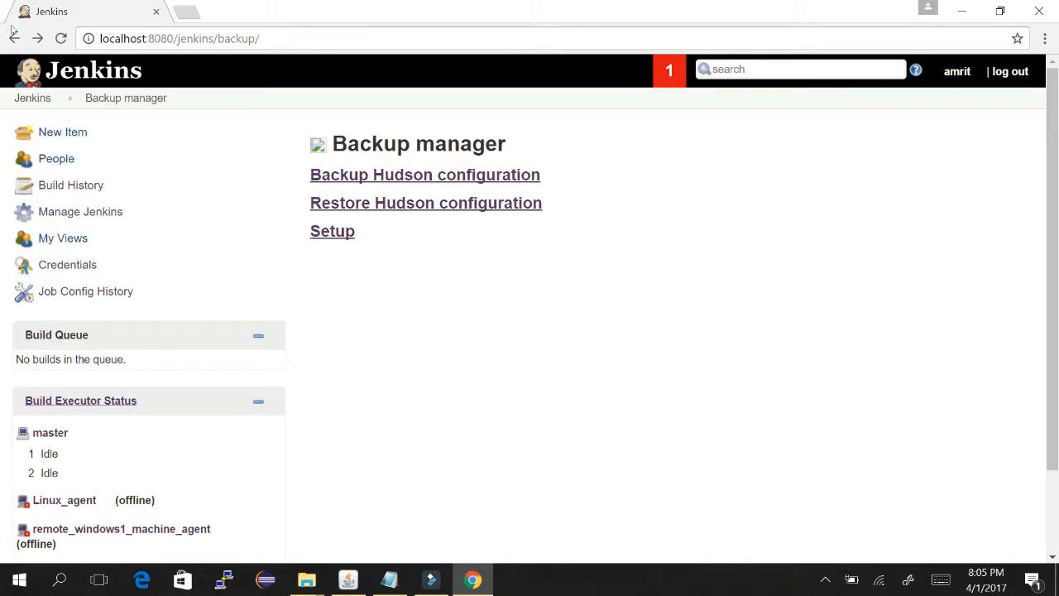
click(14, 37)
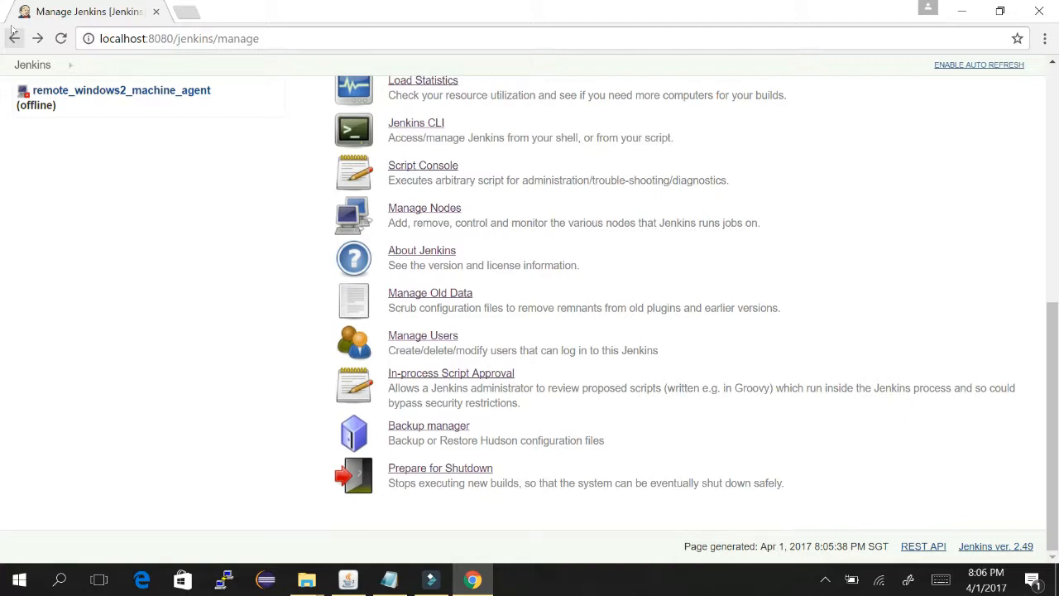
click(14, 37)
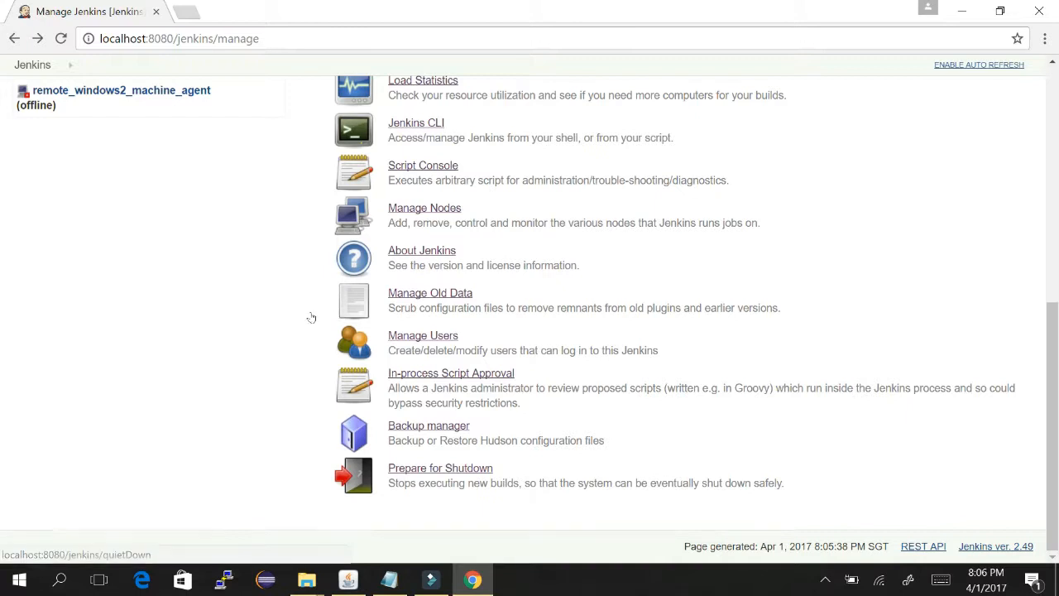
- Trigger Prepare for Shutdown, check the dashboard banner, then bring the Tomcat console forward
click(468, 467)
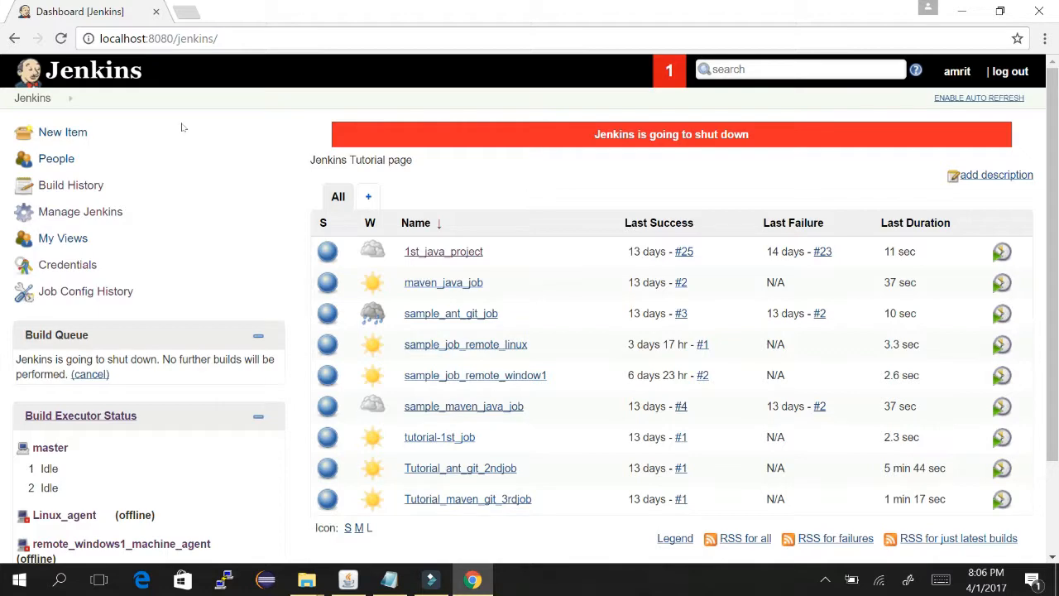
scroll(707, 112, down, 3)
scroll(706, 75, up, 3)
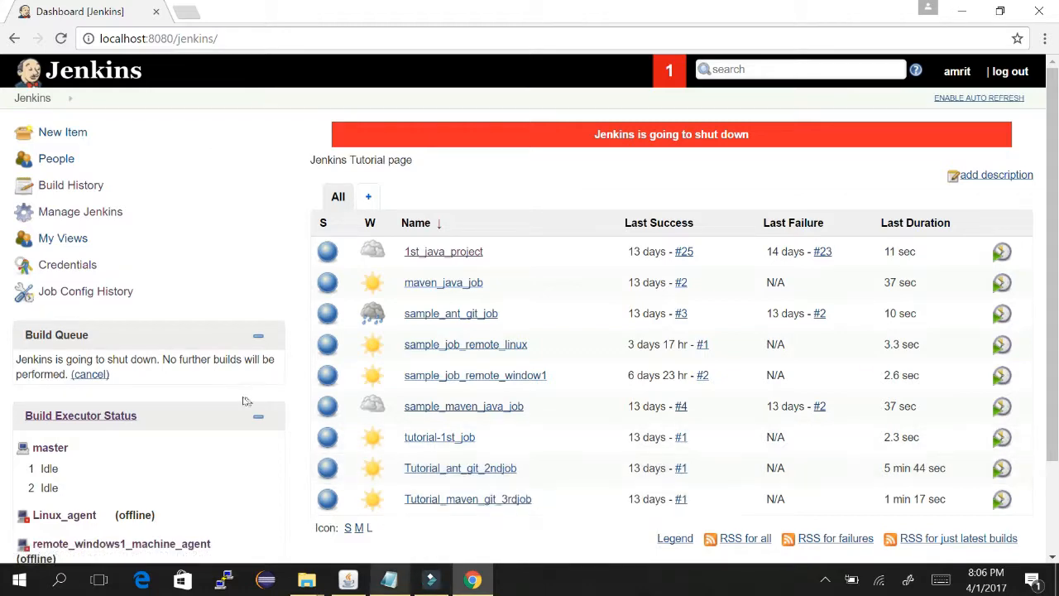
key(alt+Tab)
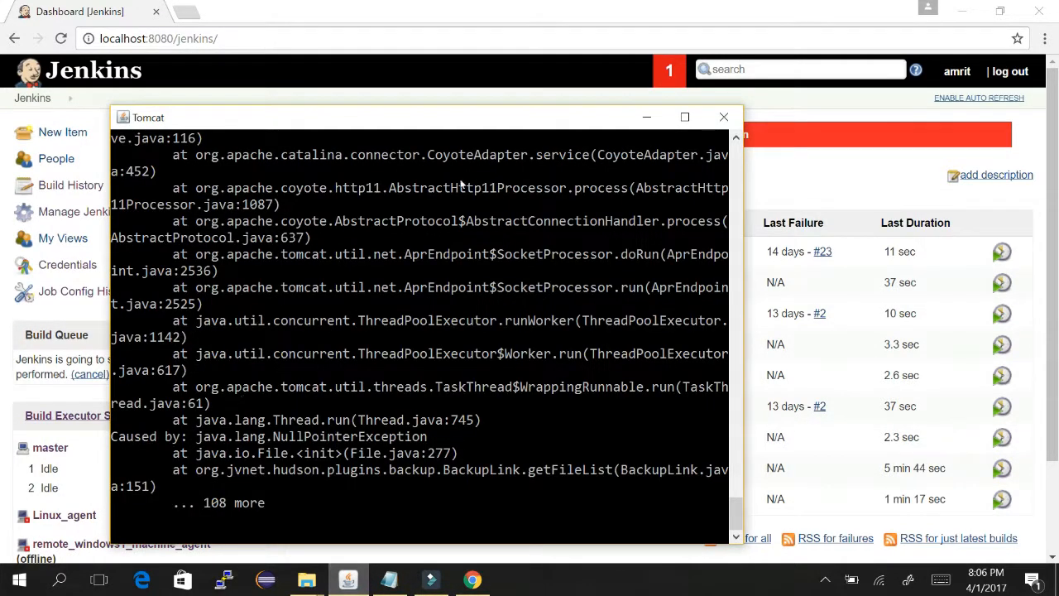
scroll(488, 99, up, 3)
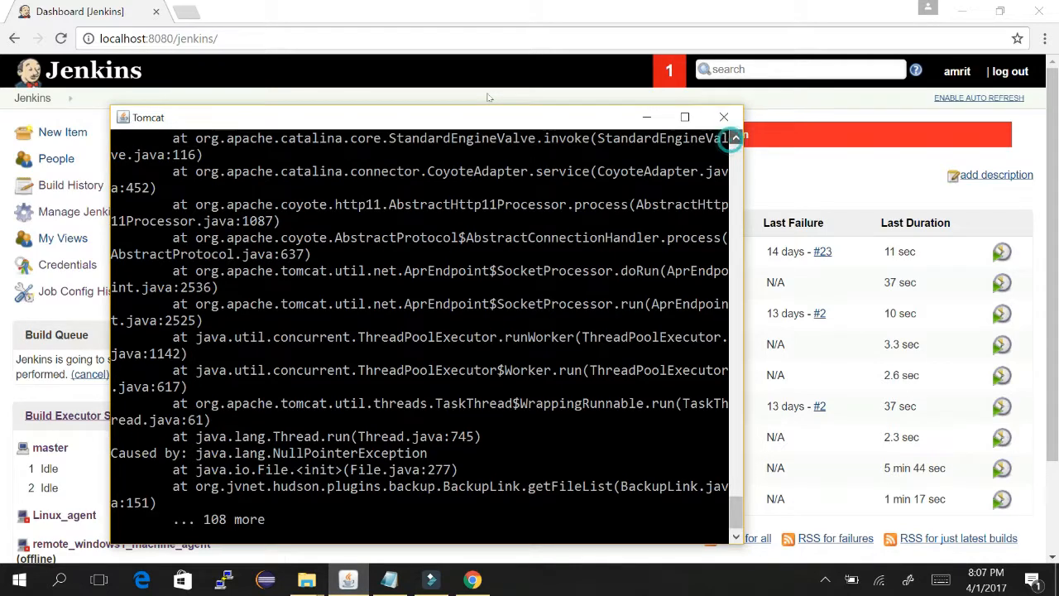
scroll(488, 98, up, 8)
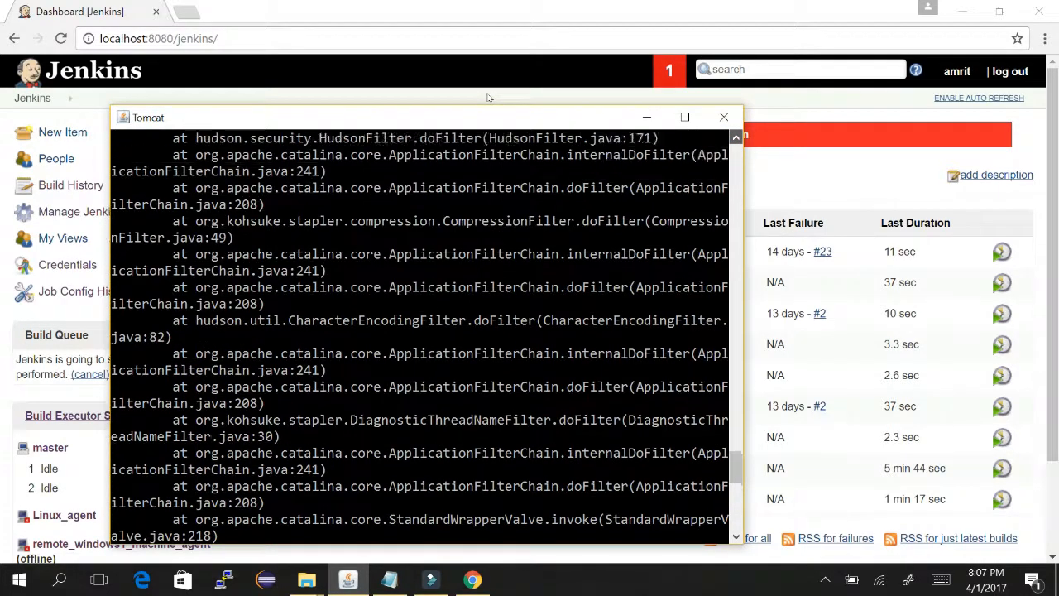
scroll(488, 97, up, 10)
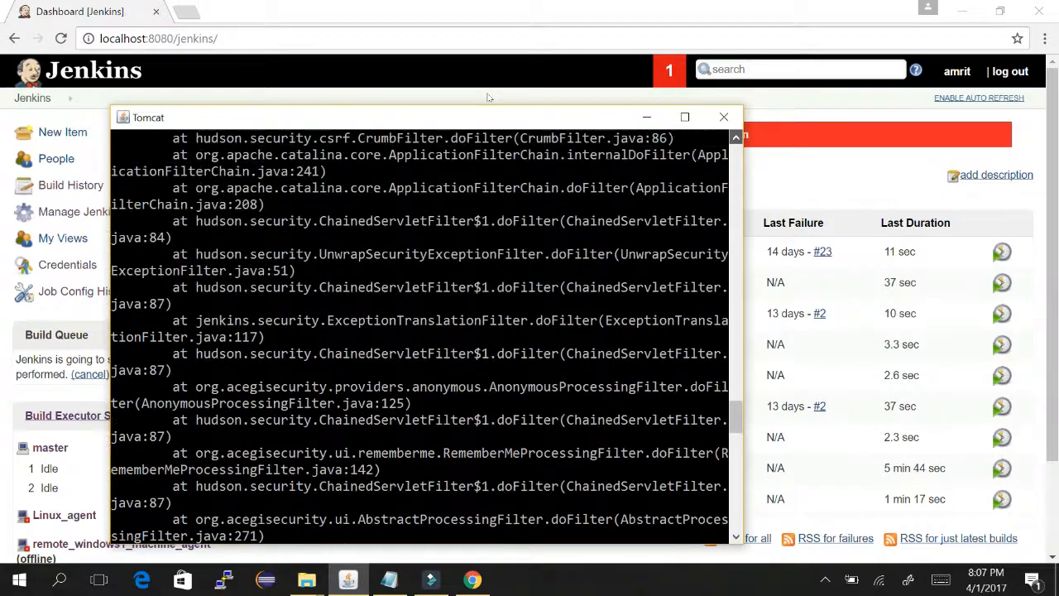
scroll(488, 98, up, 10)
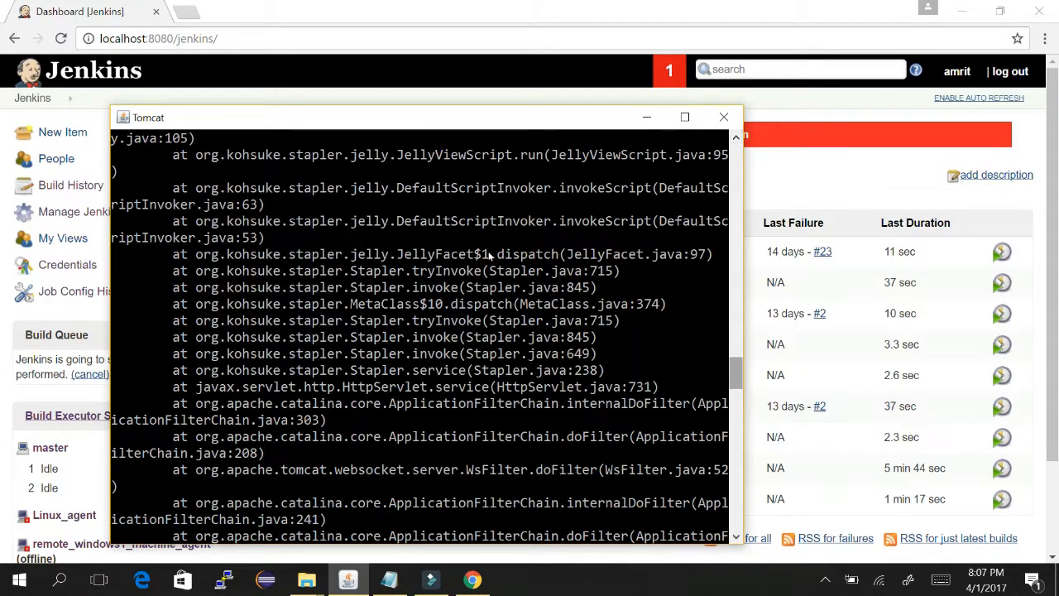
scroll(490, 190, up, 10)
scroll(488, 190, down, 15)
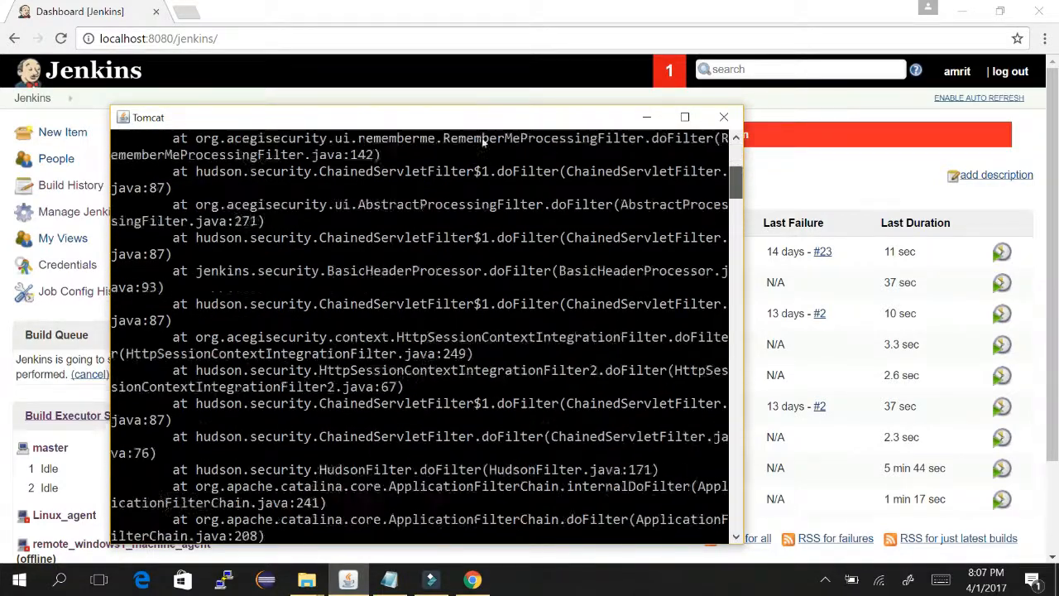
scroll(502, 257, down, 4)
drag(736, 511, 736, 528)
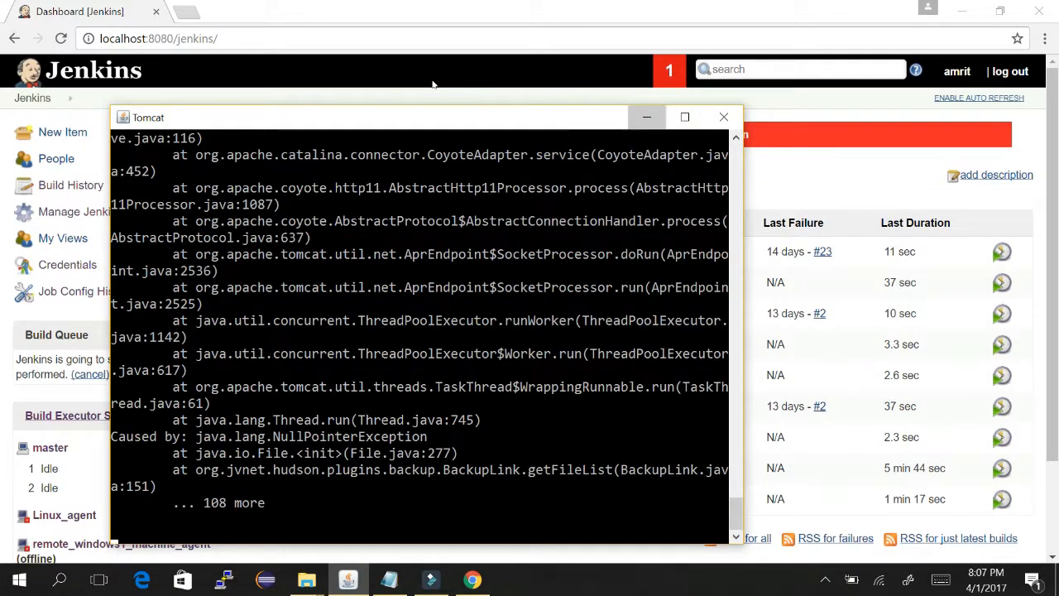
click(646, 117)
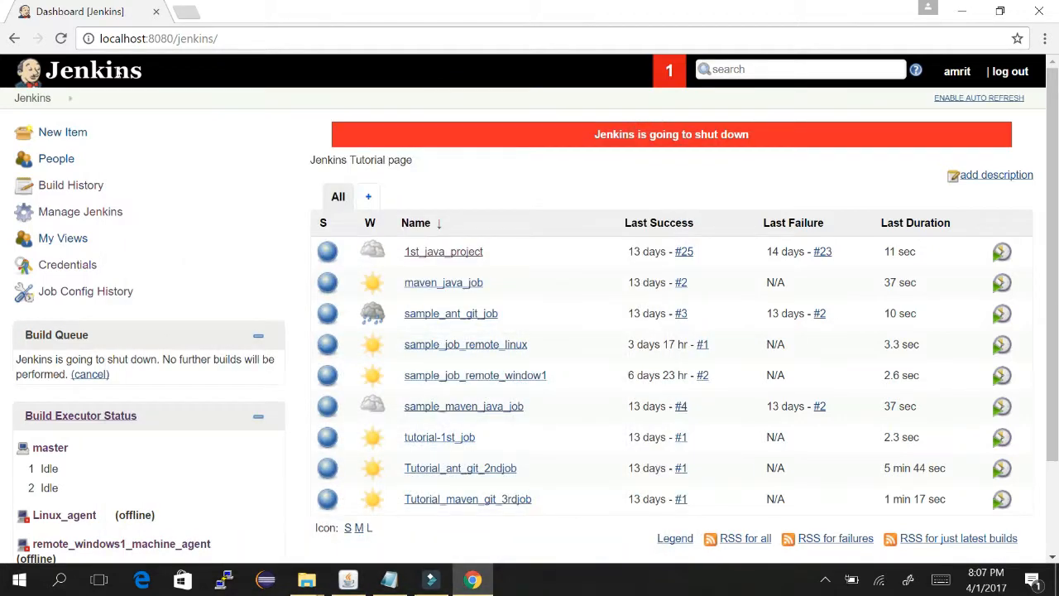
- Cancel the pending shutdown from the Build Queue panel and reload the dashboard to confirm
click(60, 38)
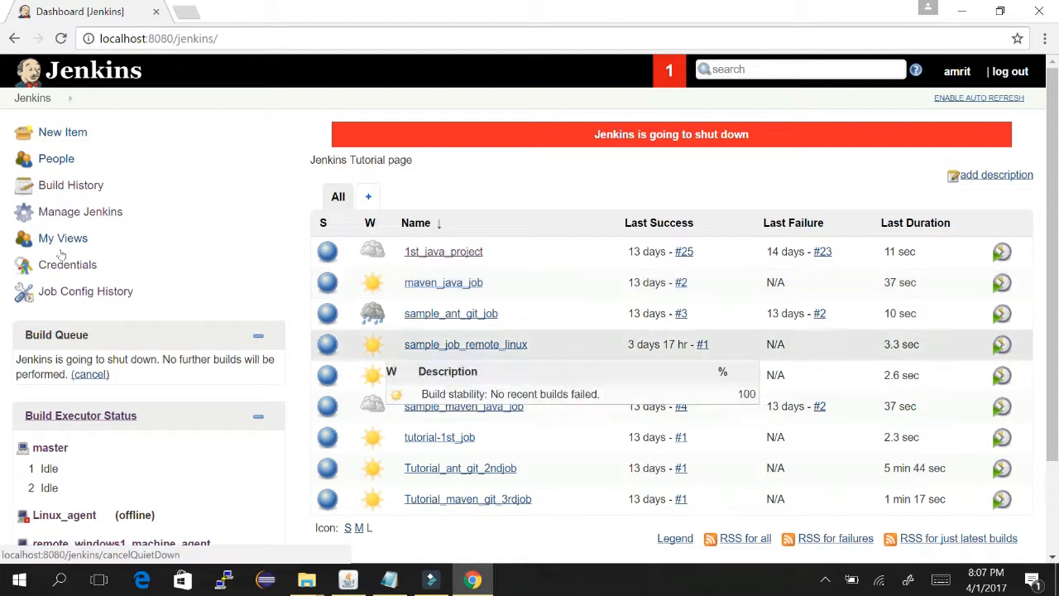
click(91, 374)
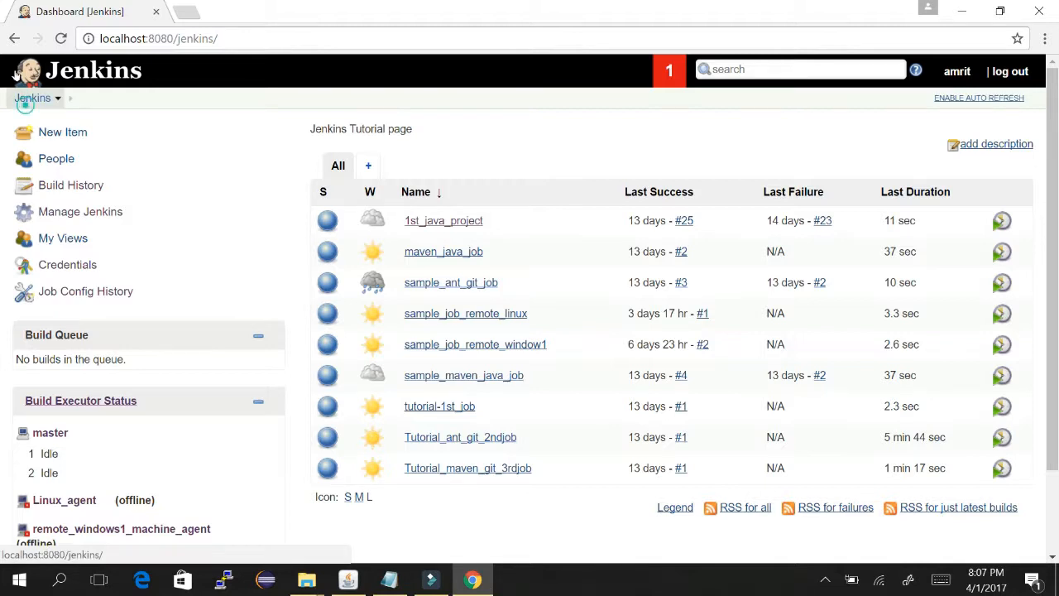
click(20, 73)
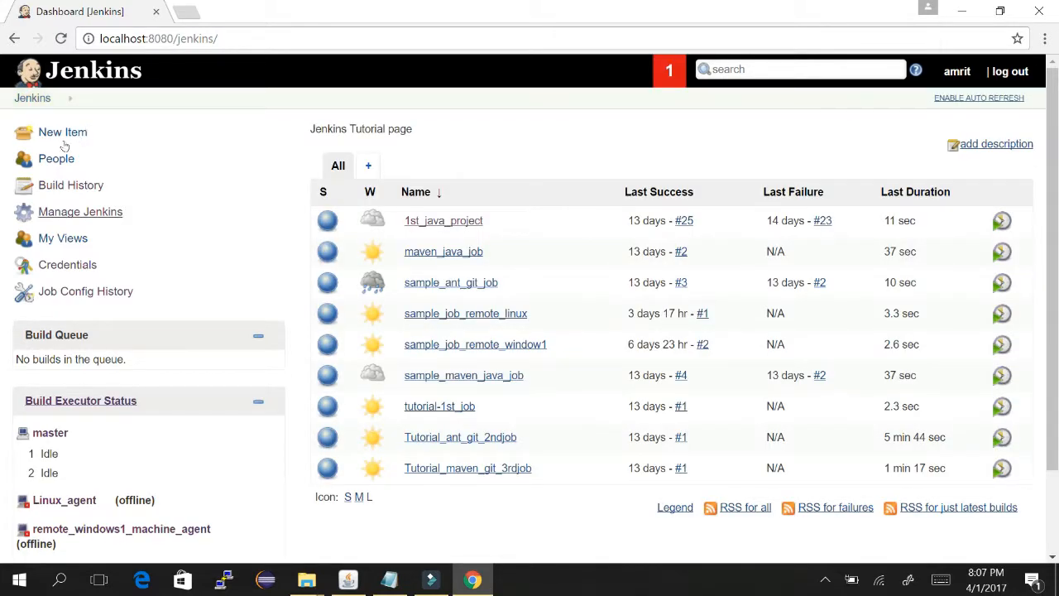
click(97, 212)
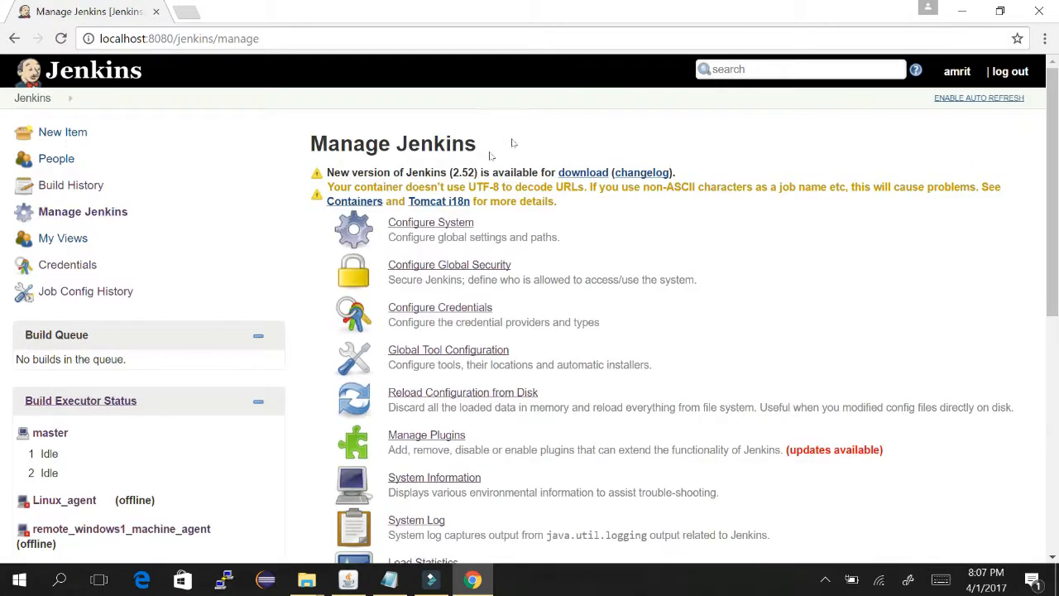
scroll(705, 157, down, 5)
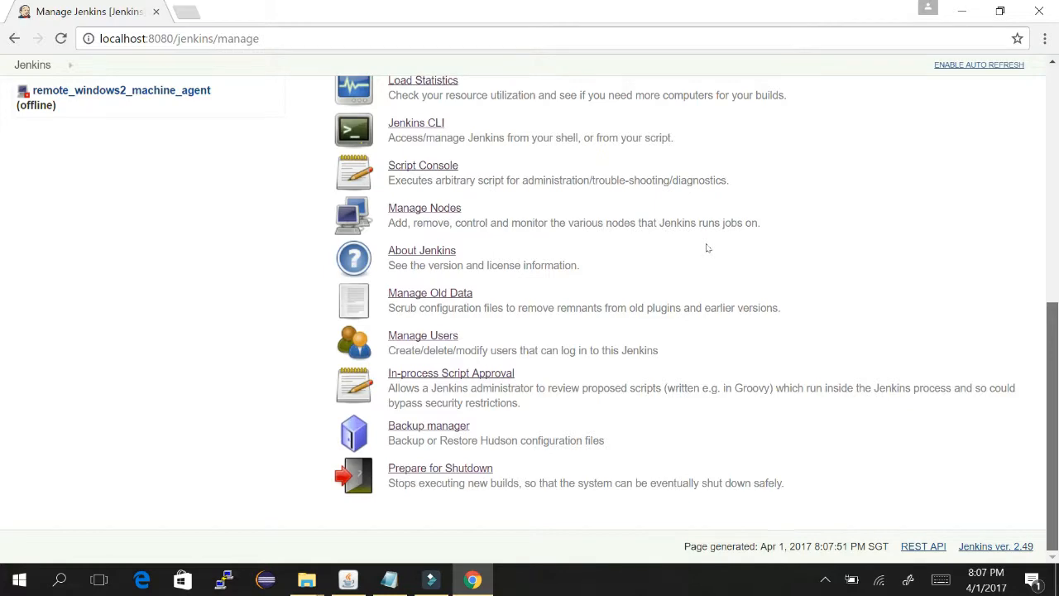
scroll(708, 249, up, 6)
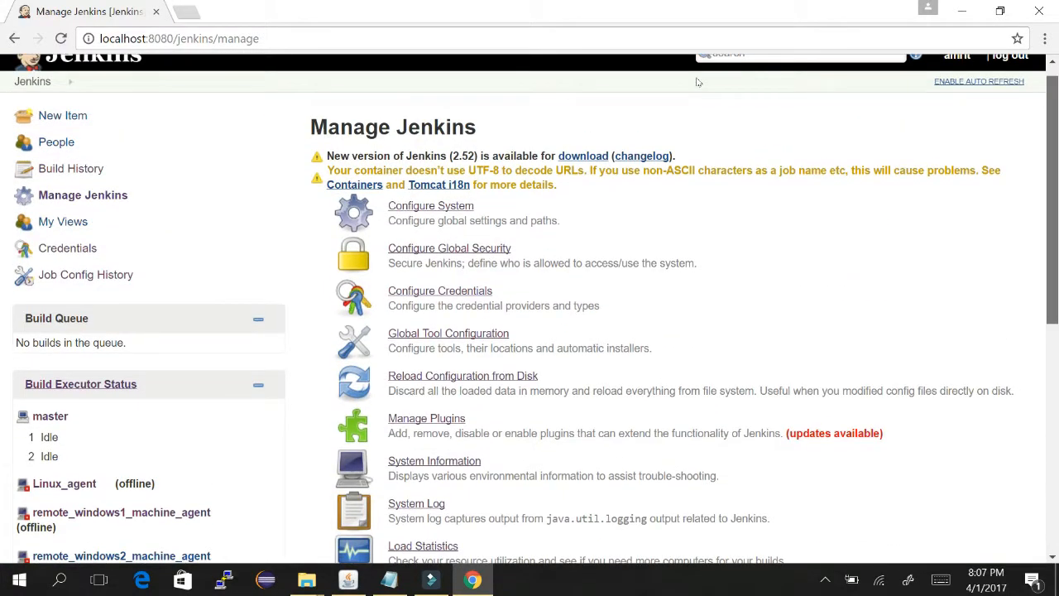
scroll(698, 82, down, 1)
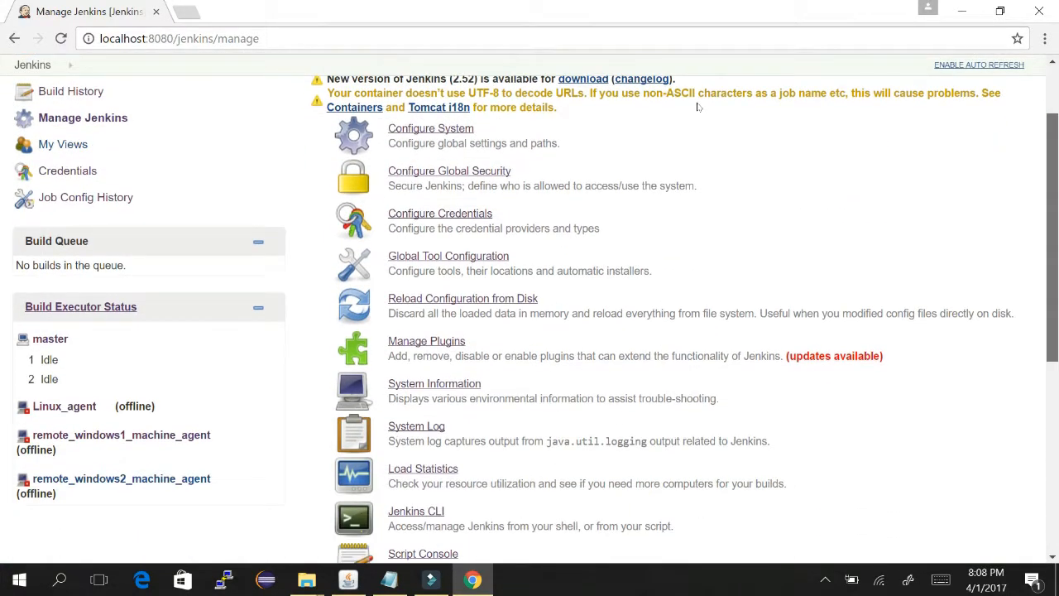
scroll(699, 116, down, 5)
scroll(701, 82, up, 5)
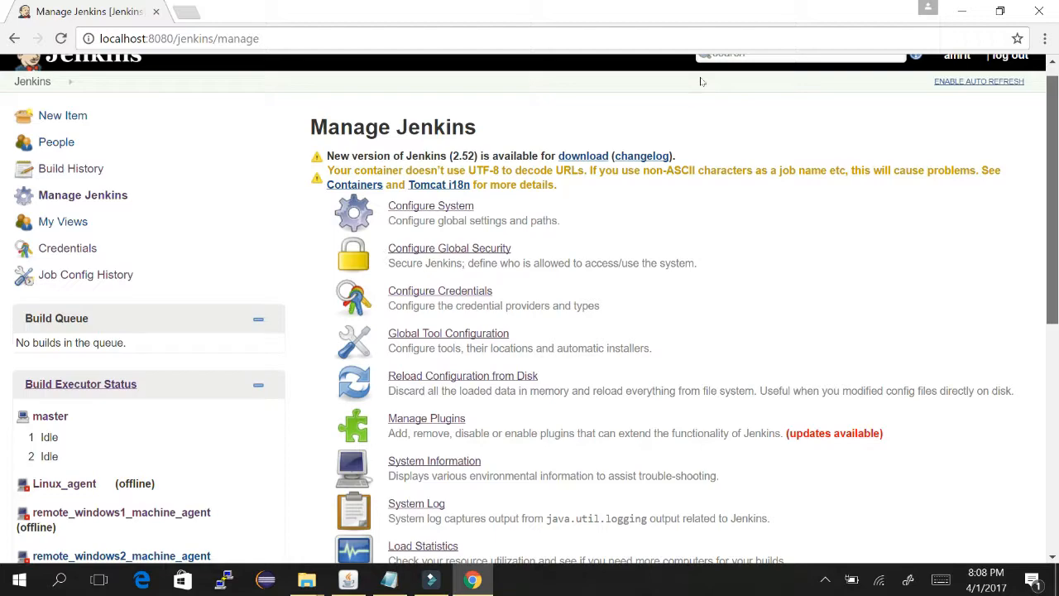
scroll(701, 81, down, 5)
scroll(695, 108, up, 4)
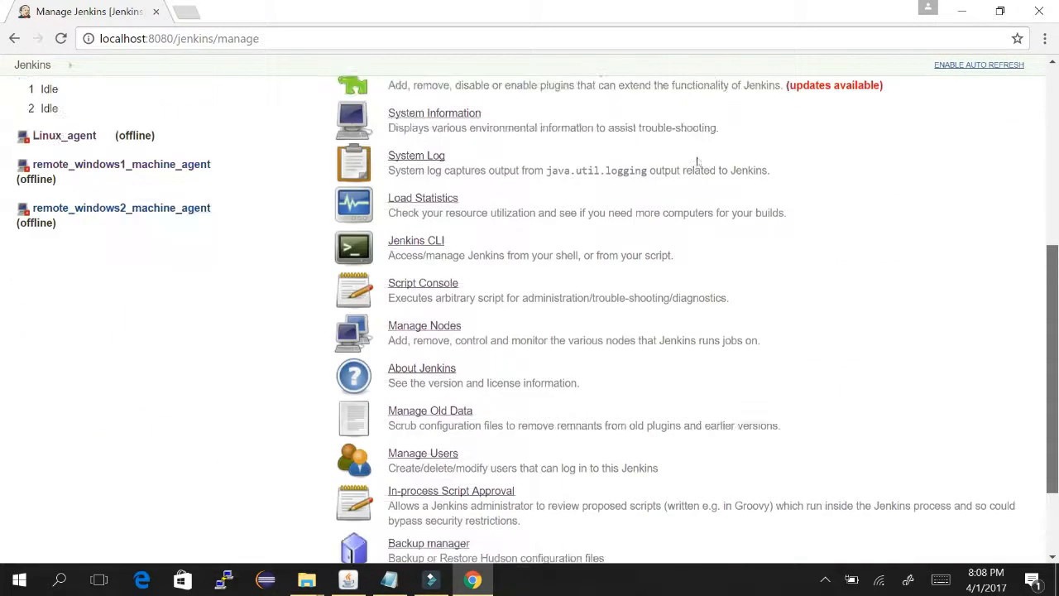
scroll(687, 82, up, 2)
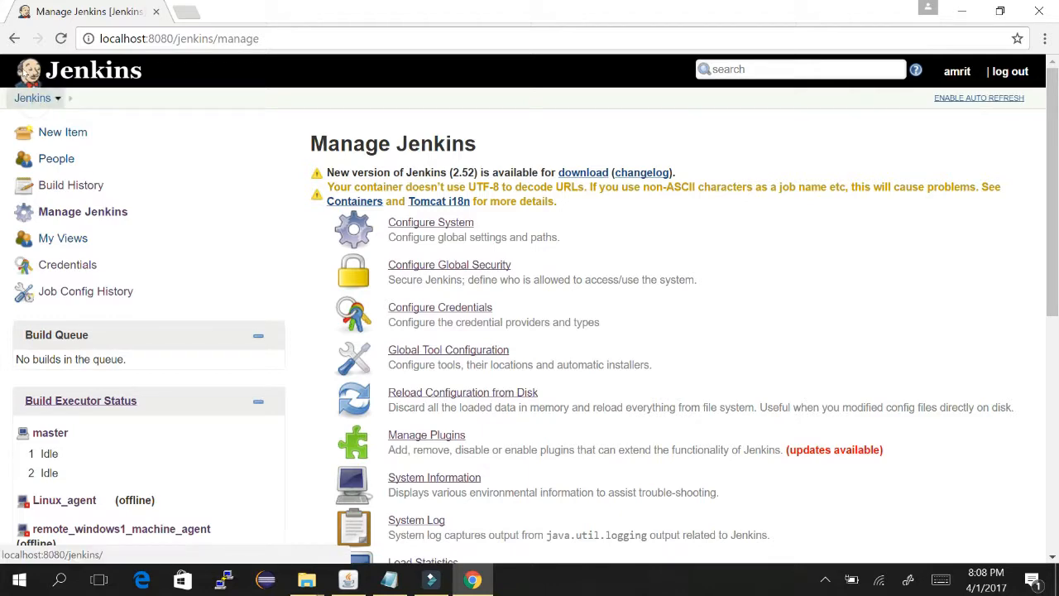
click(22, 72)
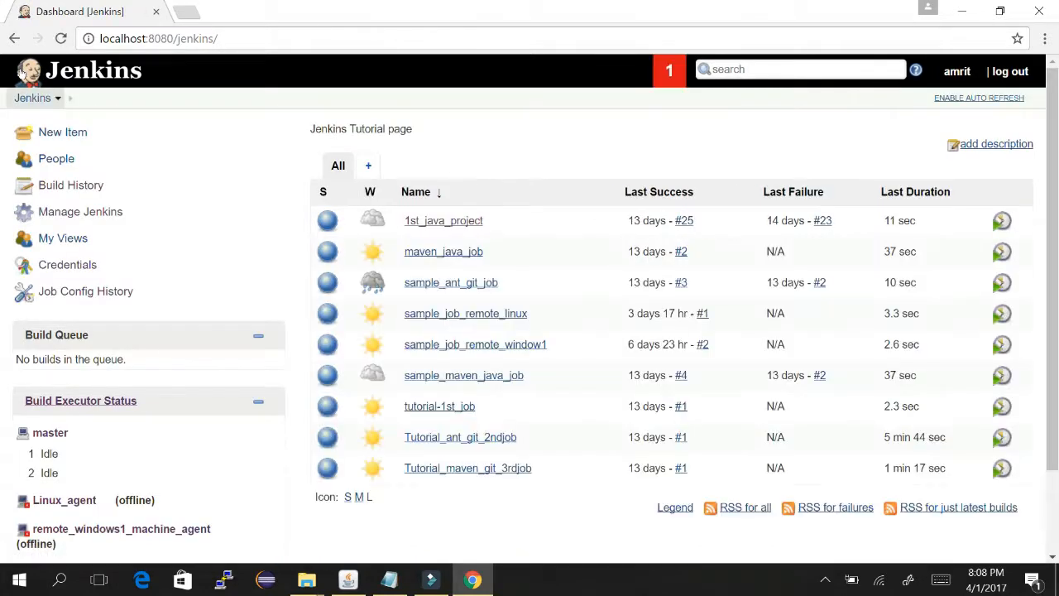